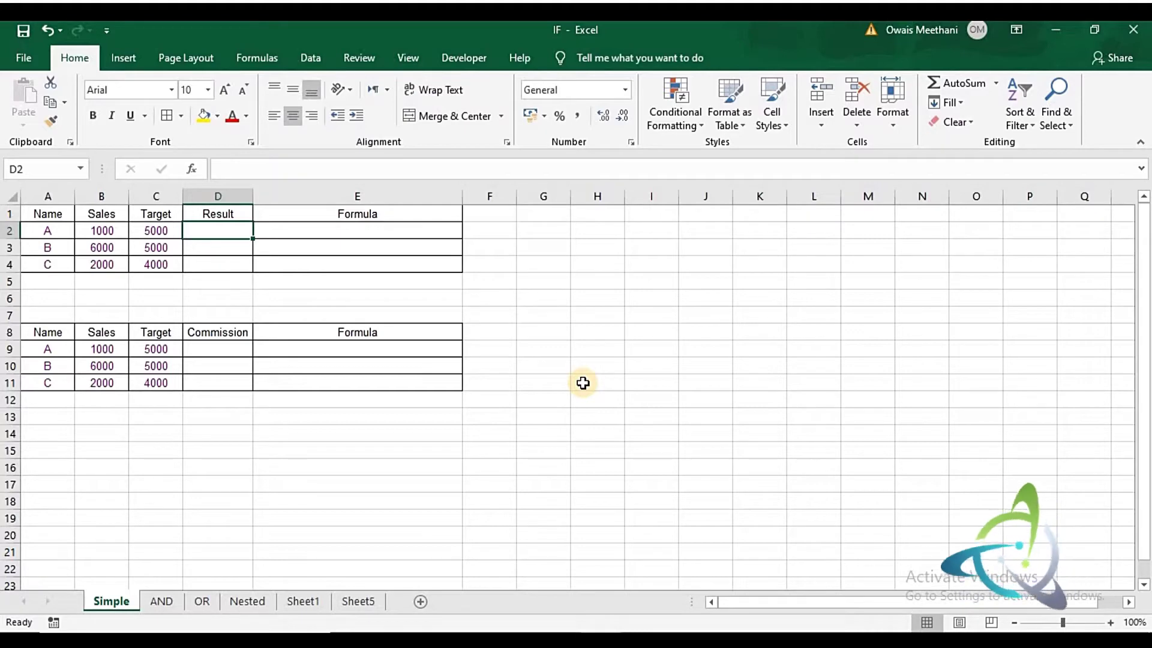
Enter =IF(B2>=C2,"Achieved","Not Achieved") in cell D2 to compare the first person's sales with the target.
{"action": "type", "text": "="}
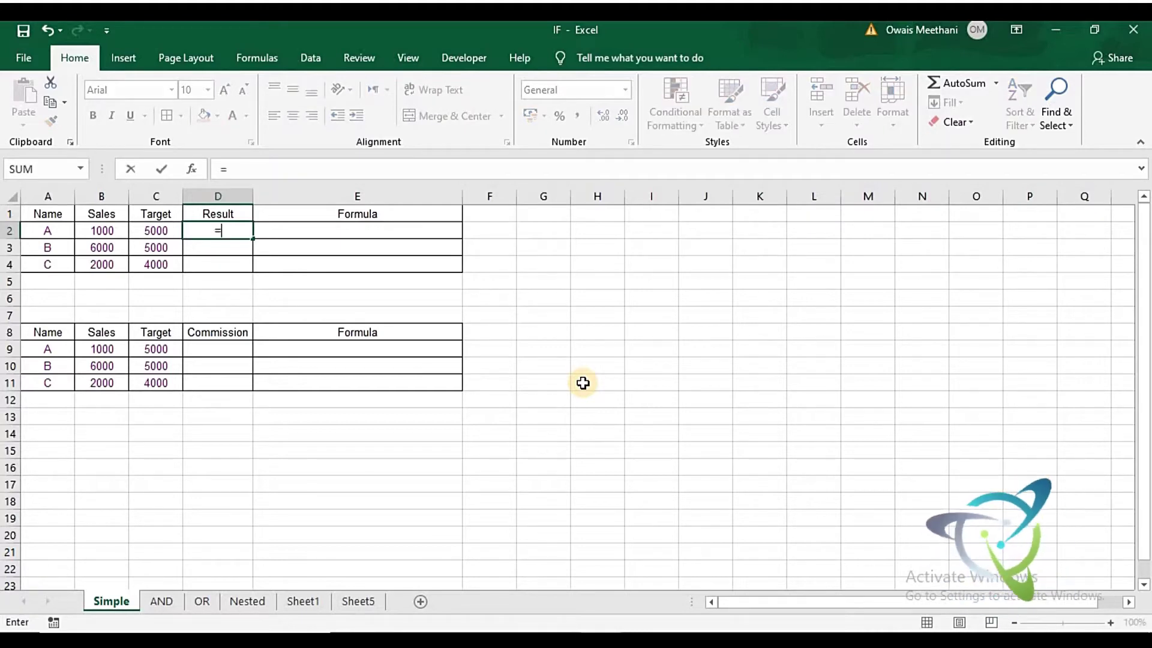
{"action": "type", "text": "IF("}
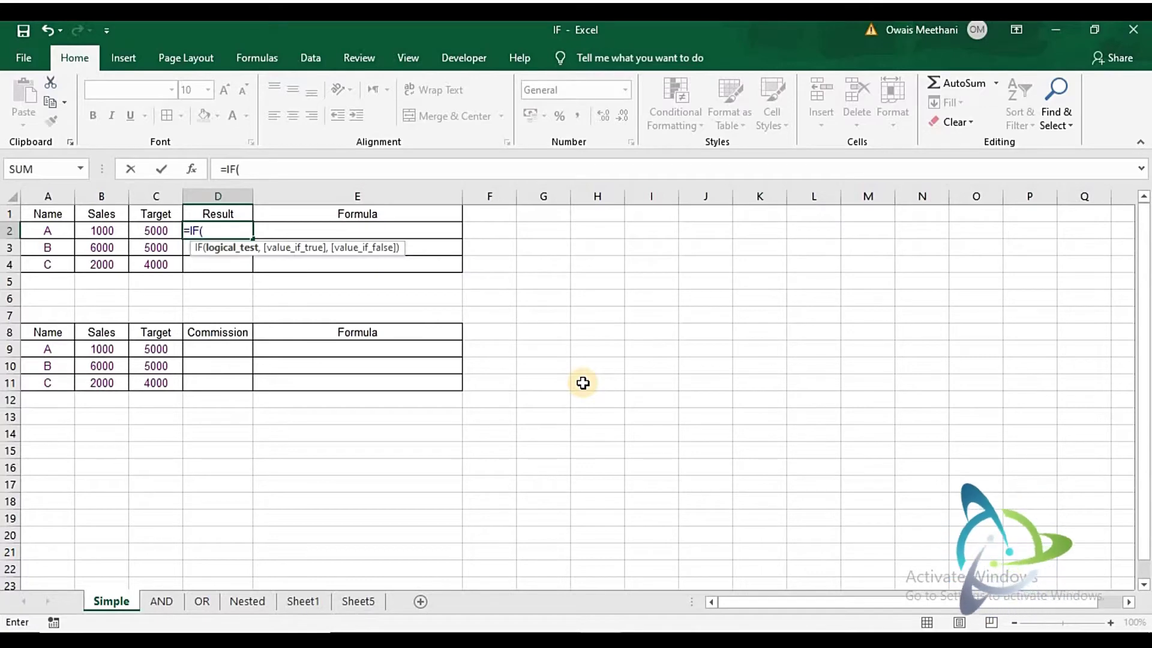
{"action": "left_click", "coordinate": [111, 231]}
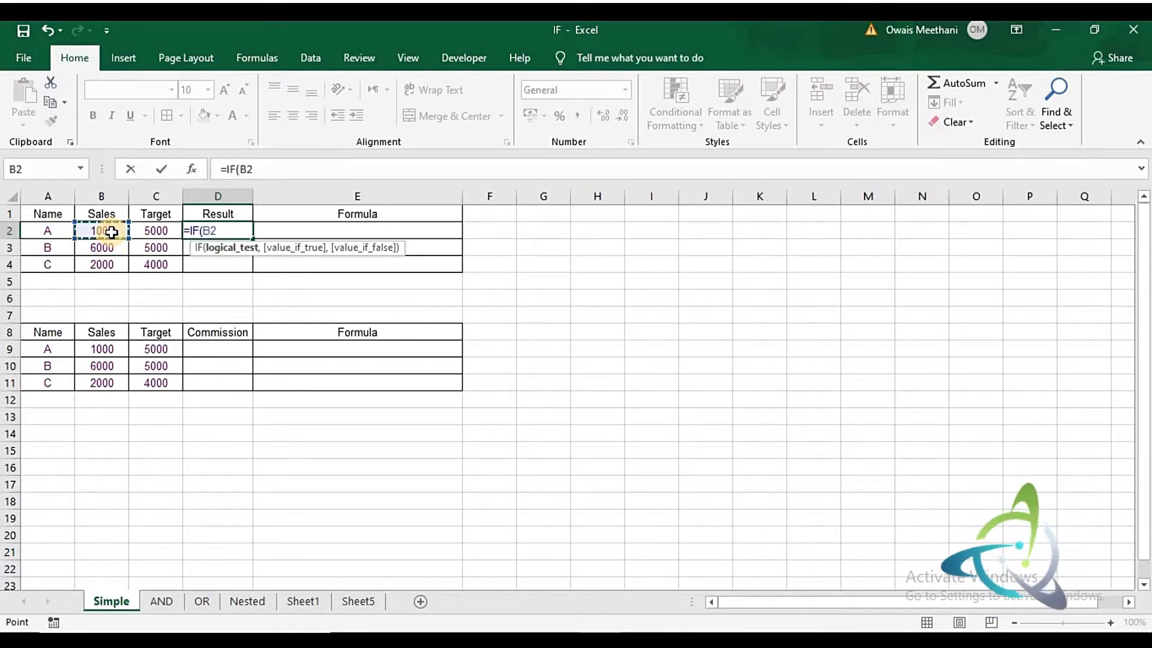
{"action": "type", "text": ">"}
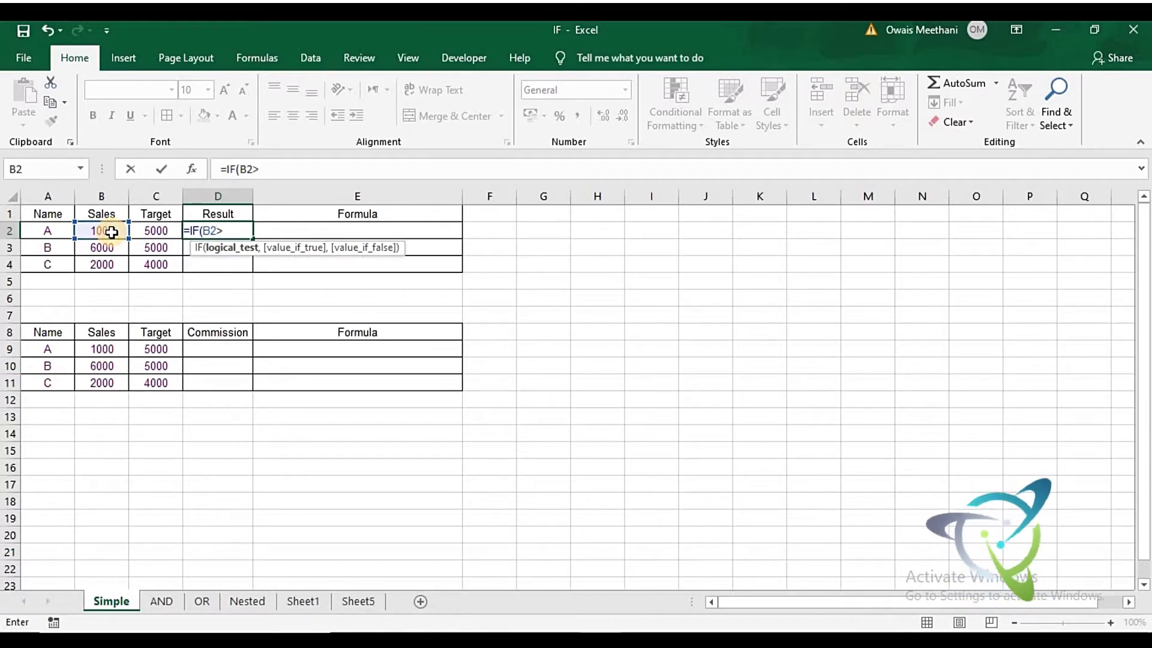
{"action": "type", "text": "="}
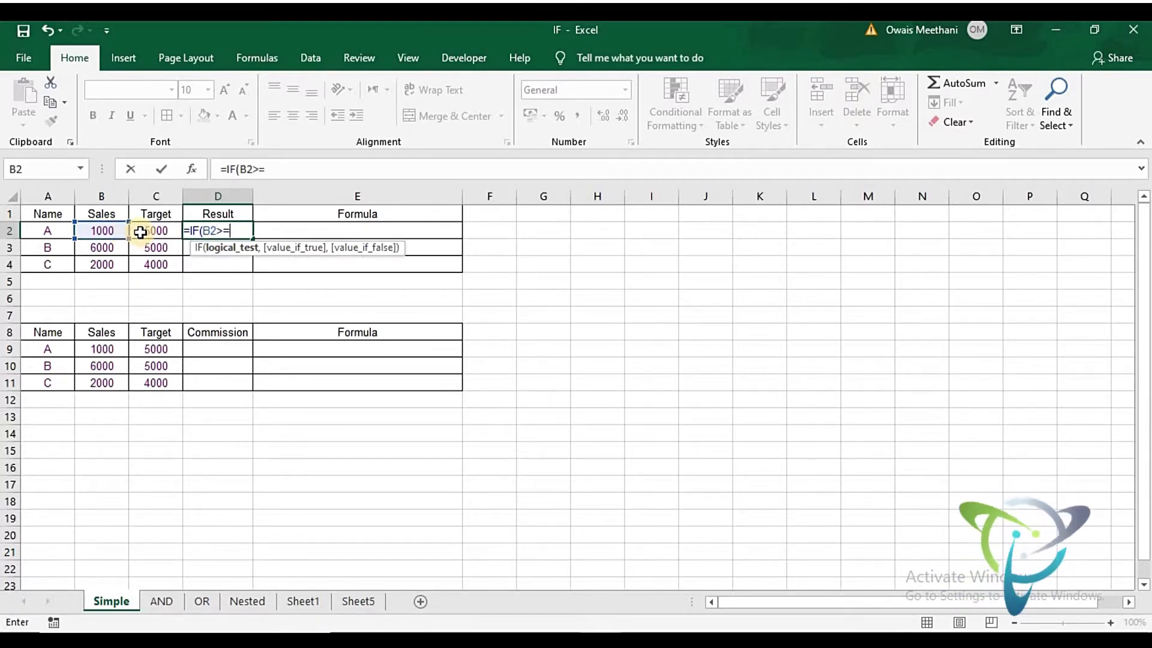
{"action": "left_click", "coordinate": [141, 232]}
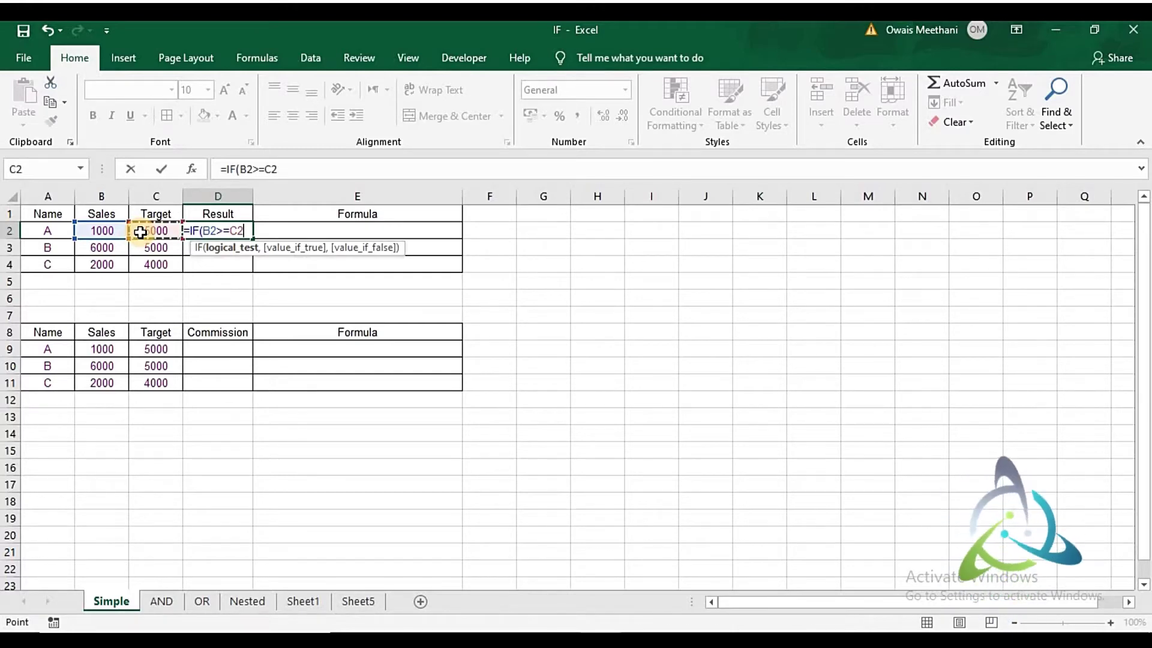
{"action": "type", "text": ","}
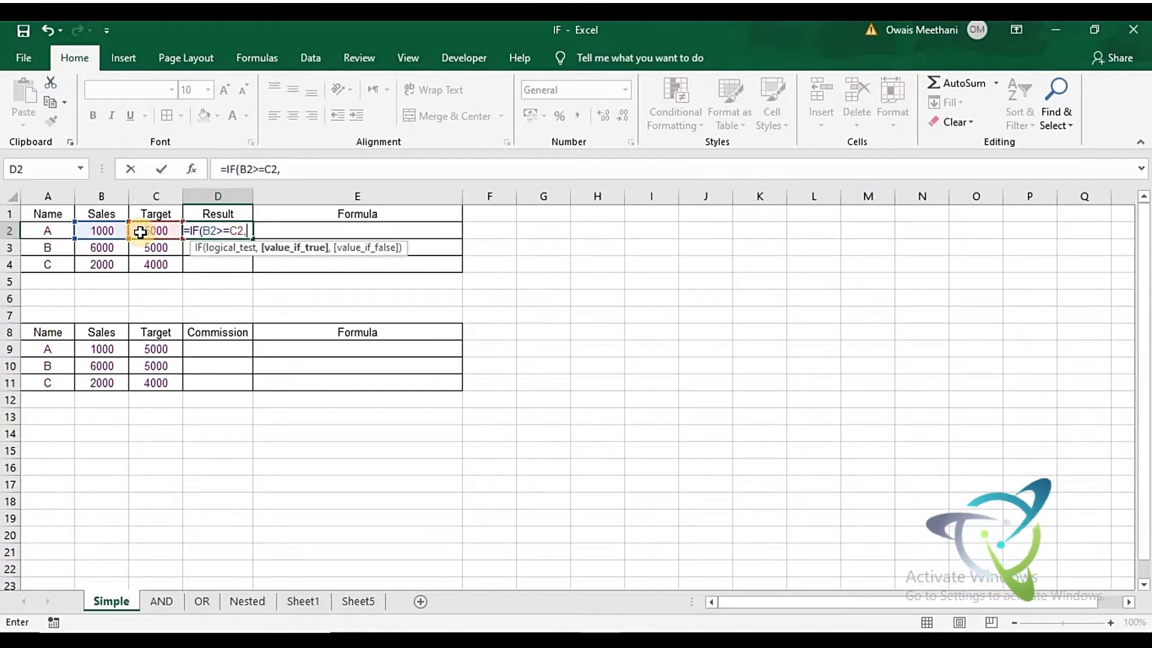
{"action": "type", "text": "\"Achi"}
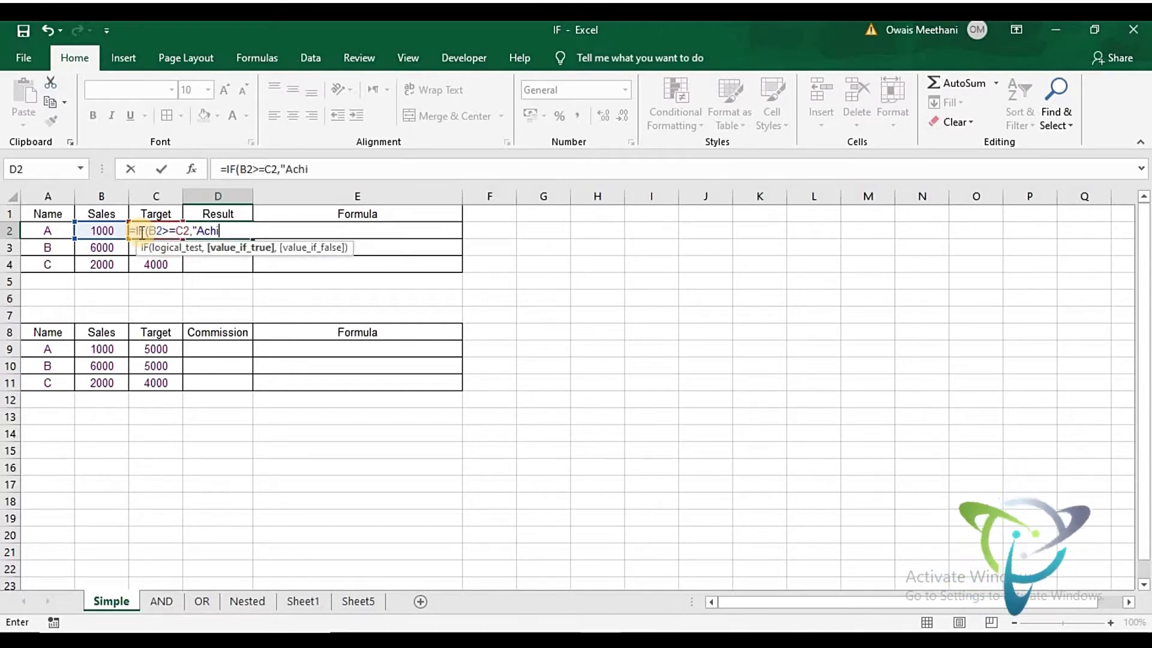
{"action": "type", "text": "eved"}
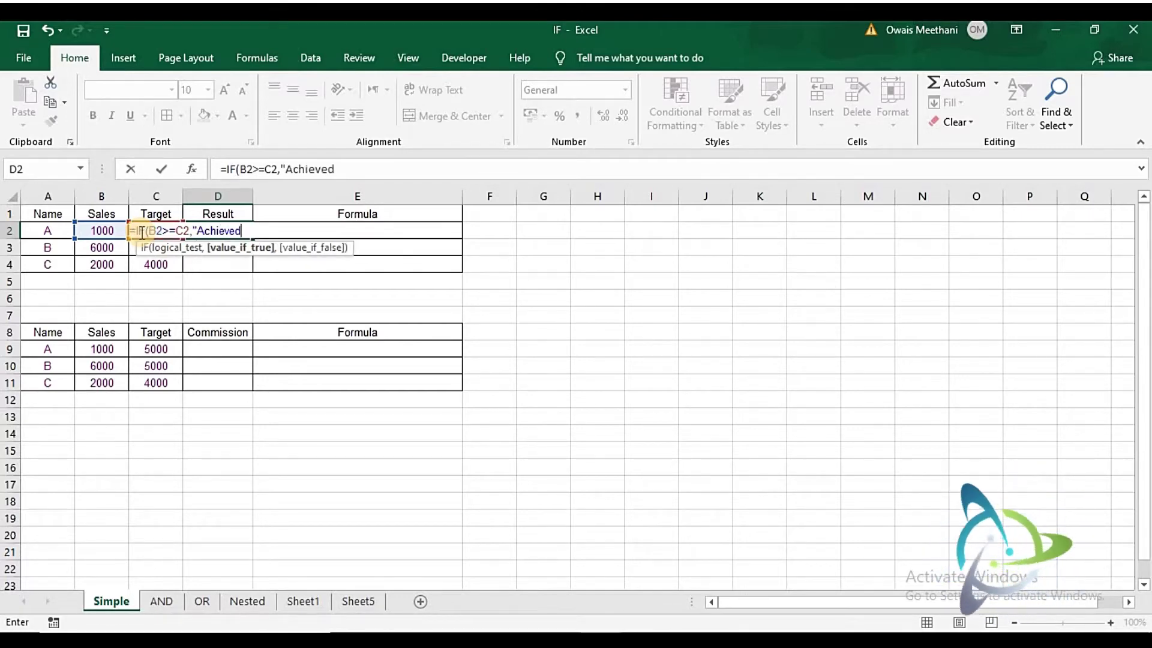
{"action": "type", "text": "\","}
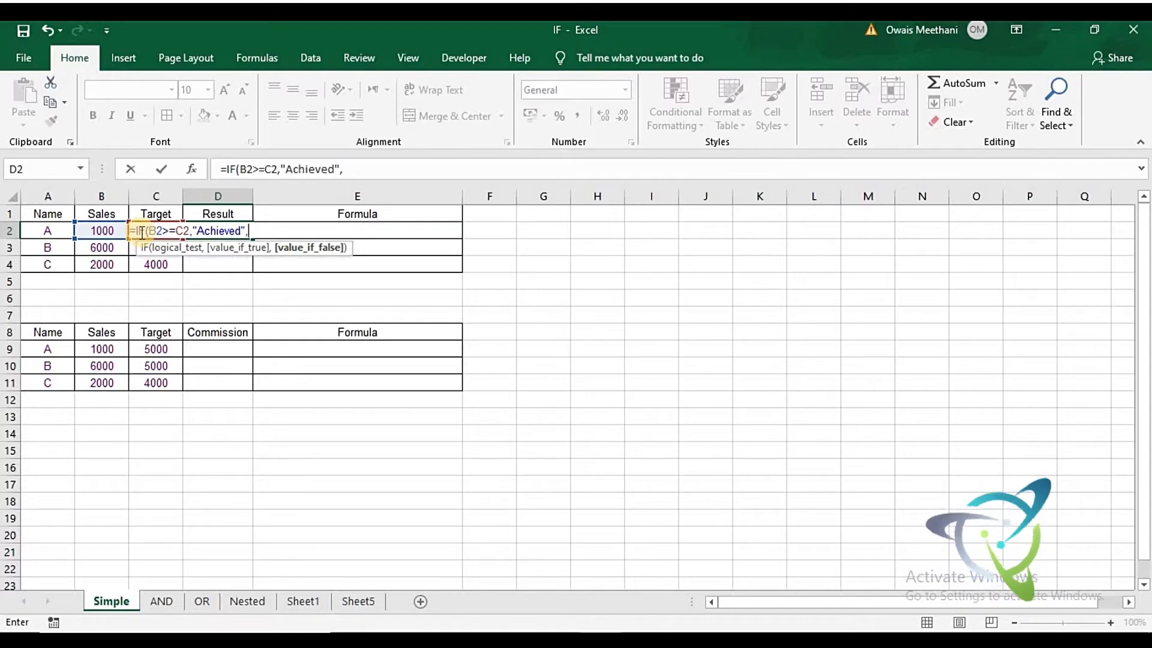
{"action": "type", "text": "\"N"}
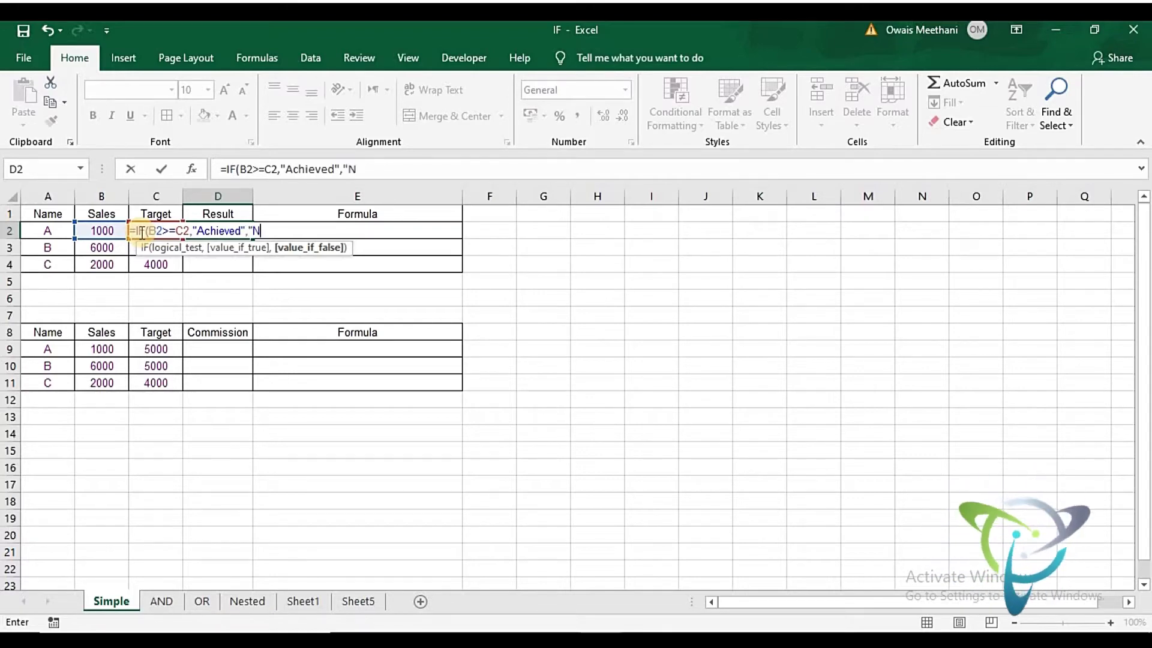
{"action": "type", "text": "ot Achieved"}
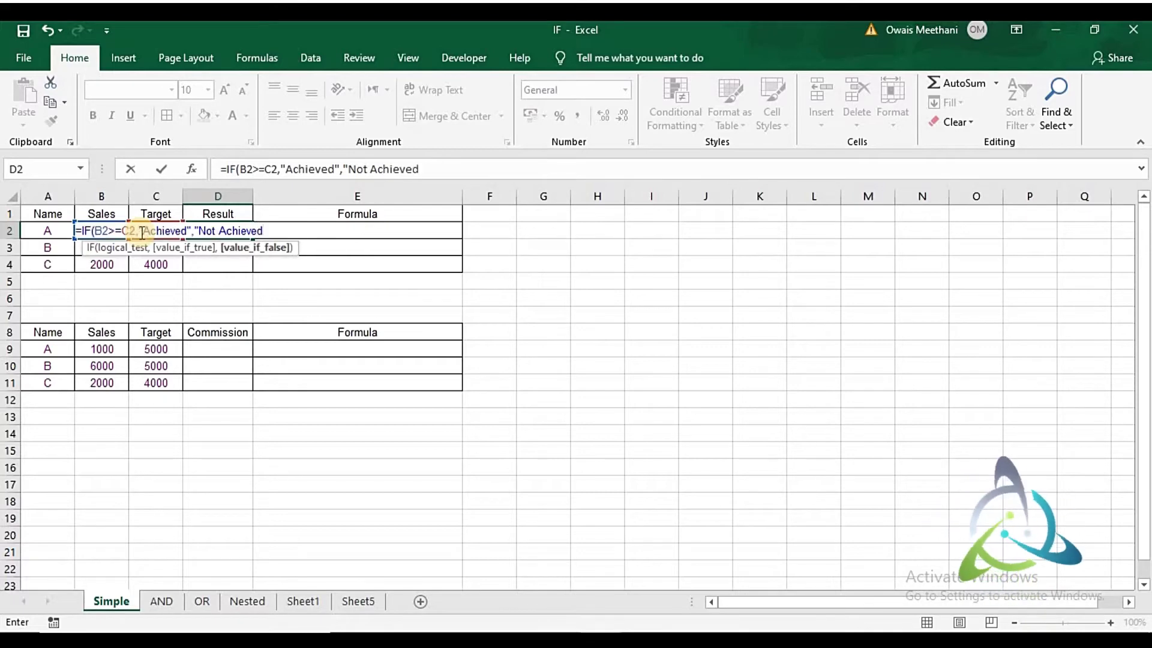
{"action": "type", "text": "\")"}
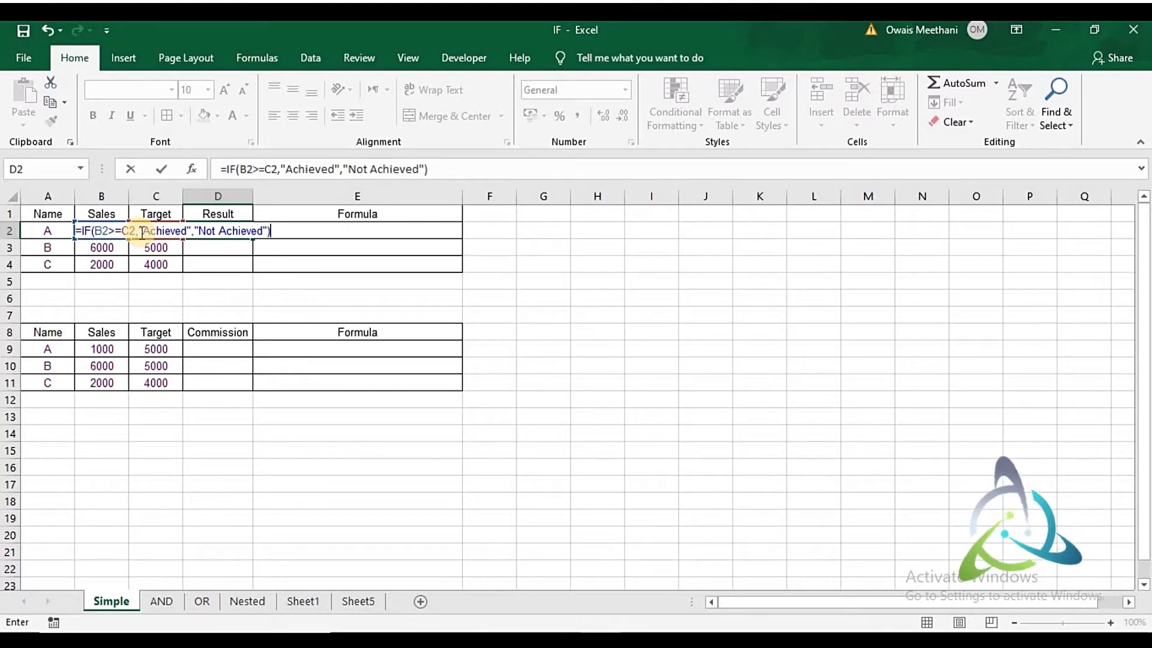
{"action": "key", "text": "Return"}
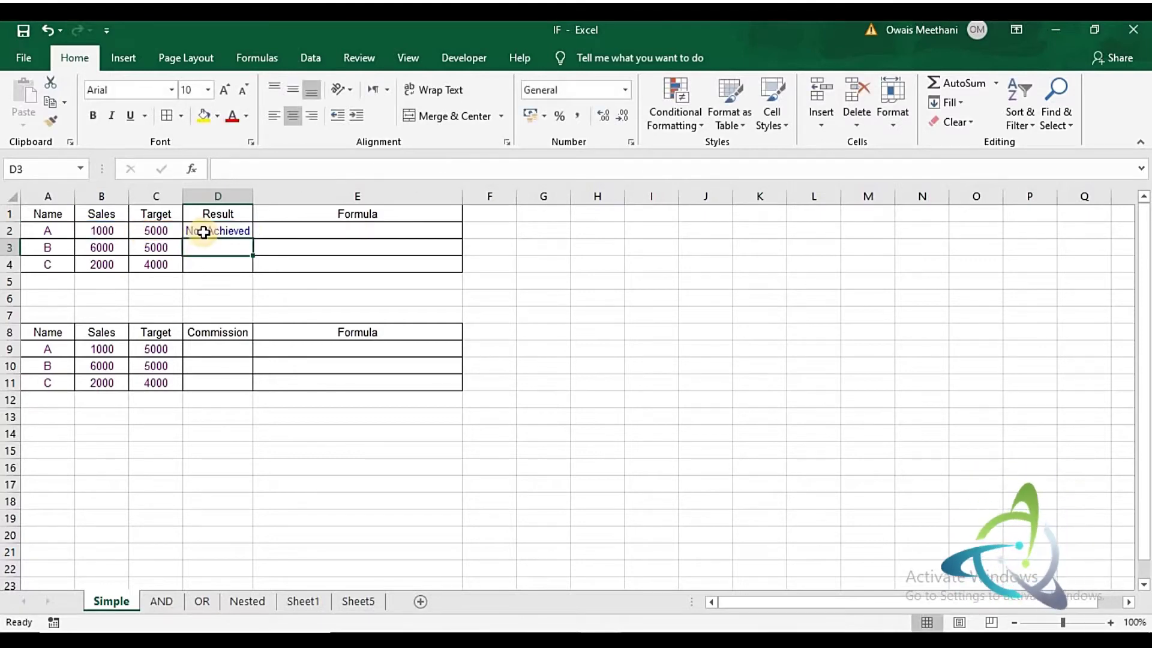
Copy the Result formula from D2 down through D4.
{"action": "left_click", "coordinate": [166, 230]}
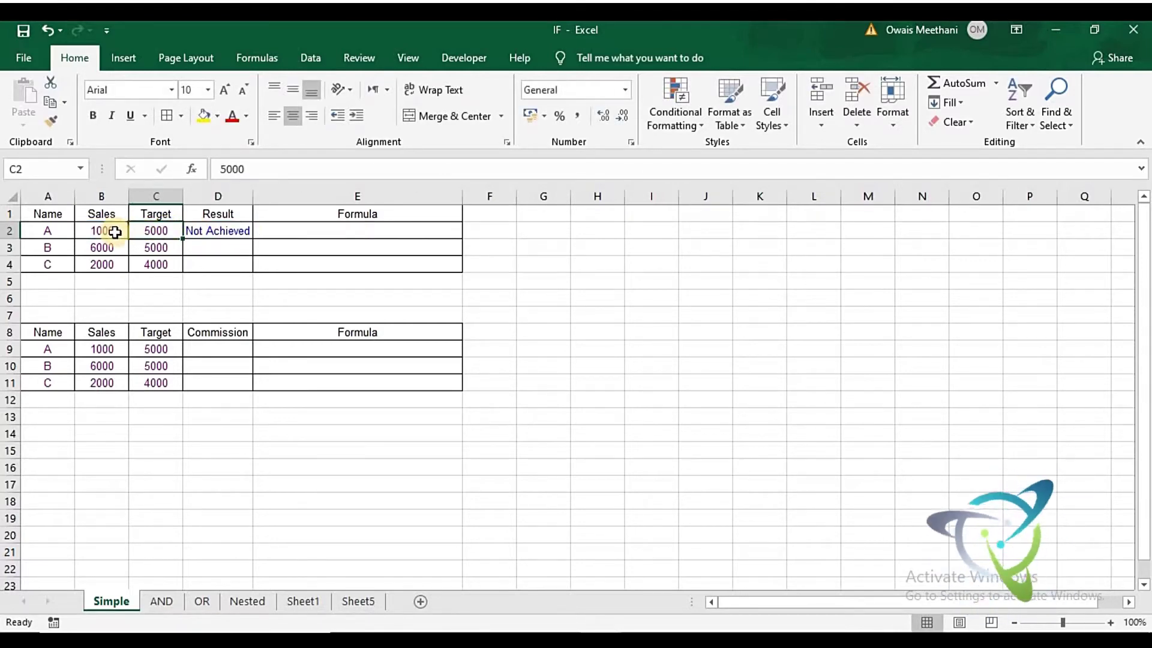
{"action": "left_click", "coordinate": [113, 231]}
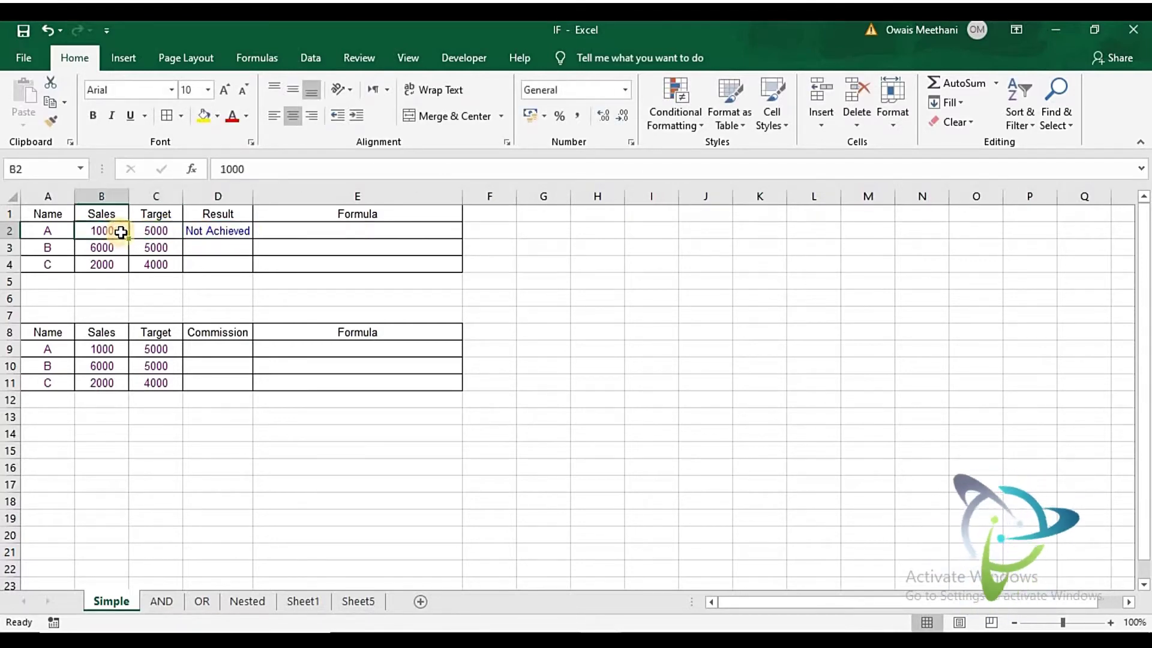
{"action": "left_click", "coordinate": [211, 237]}
{"action": "left_click_drag", "start_coordinate": [252, 239], "coordinate": [252, 270]}
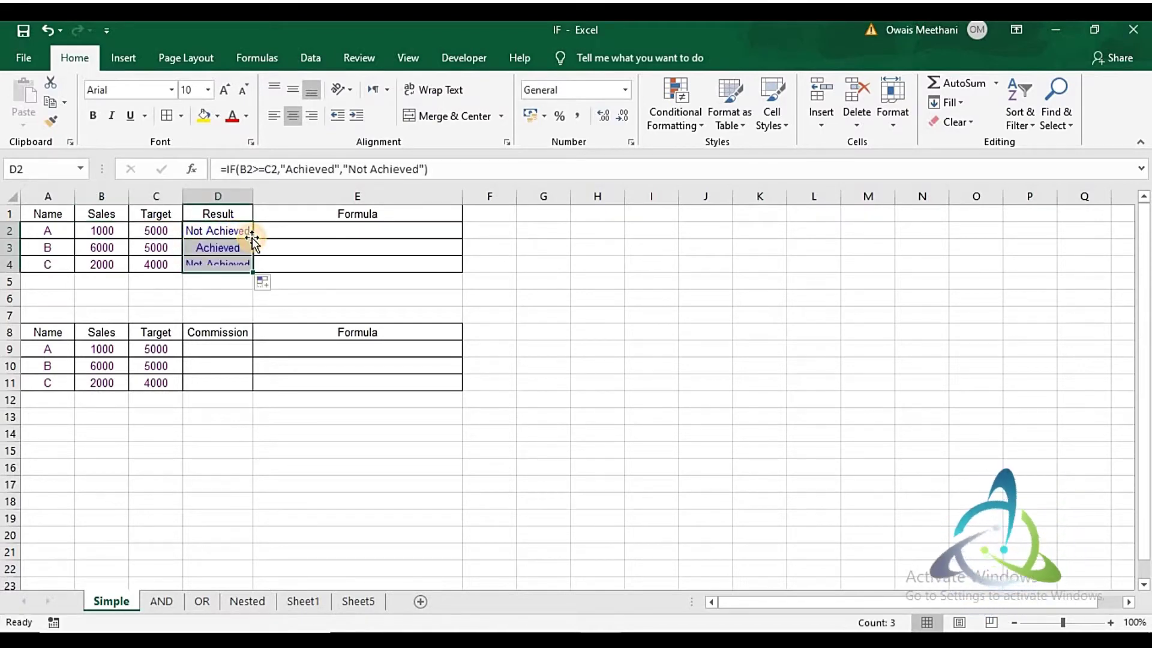
{"action": "left_click", "coordinate": [165, 245]}
{"action": "key", "text": "Down"}
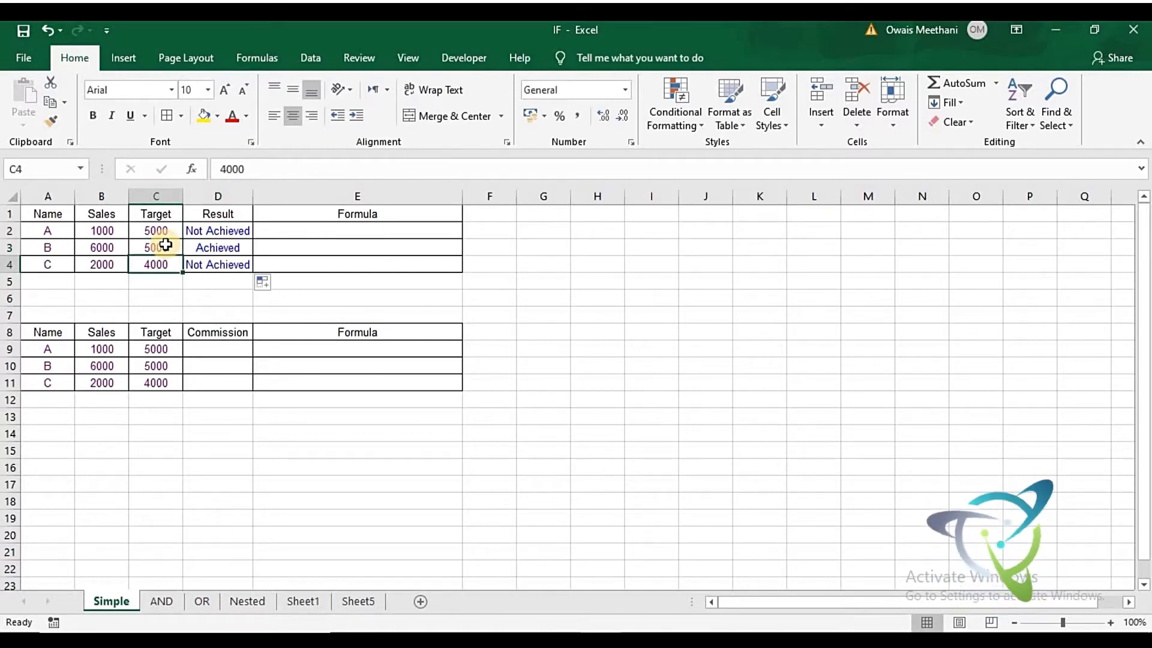
{"action": "key", "text": "Right"}
{"action": "key", "text": "Right"}
{"action": "key", "text": "Right"}
{"action": "key", "text": "Right"}
{"action": "key", "text": "Up"}
{"action": "key", "text": "Up"}
{"action": "key", "text": "Up"}
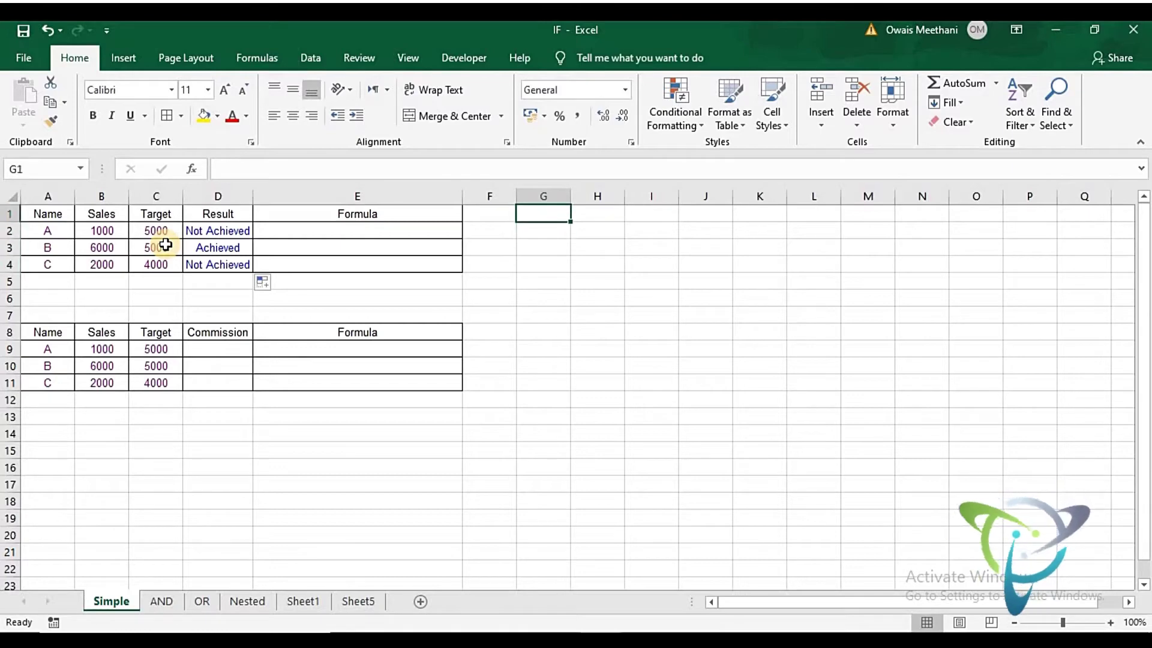
Copy the full text of the IF formula from inside cell D2.
{"action": "key", "text": "Left"}
{"action": "key", "text": "Left"}
{"action": "key", "text": "Left"}
{"action": "key", "text": "Down"}
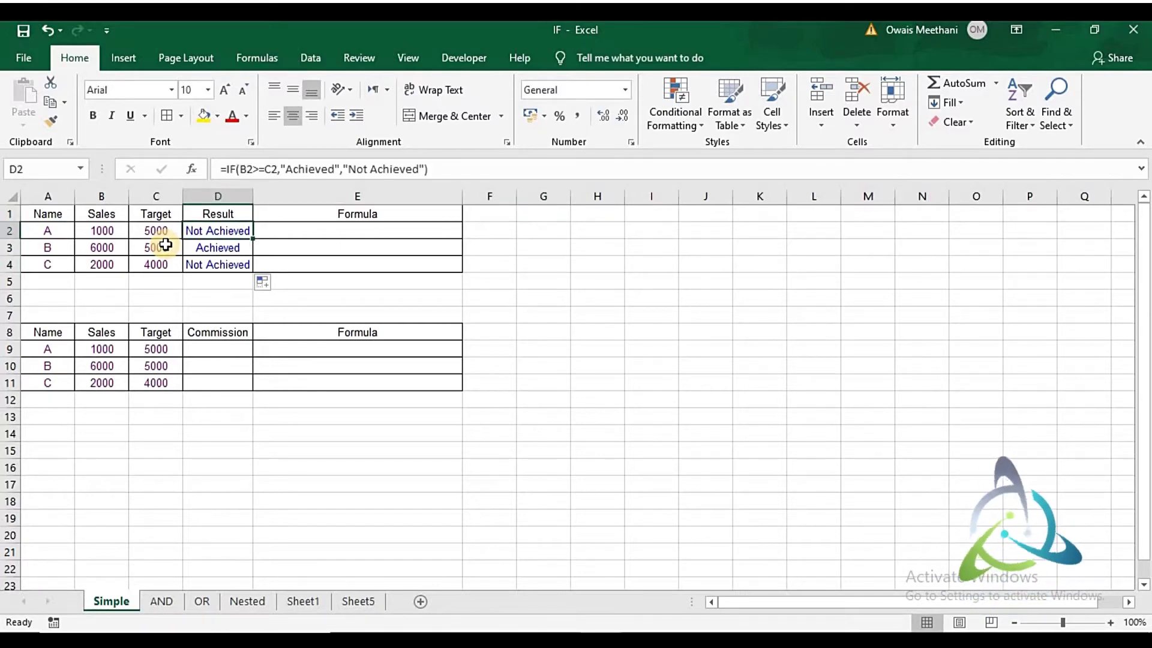
{"action": "key", "text": "F2"}
{"action": "key", "text": "Left"}
{"action": "key", "text": "Left"}
{"action": "key", "text": "Left"}
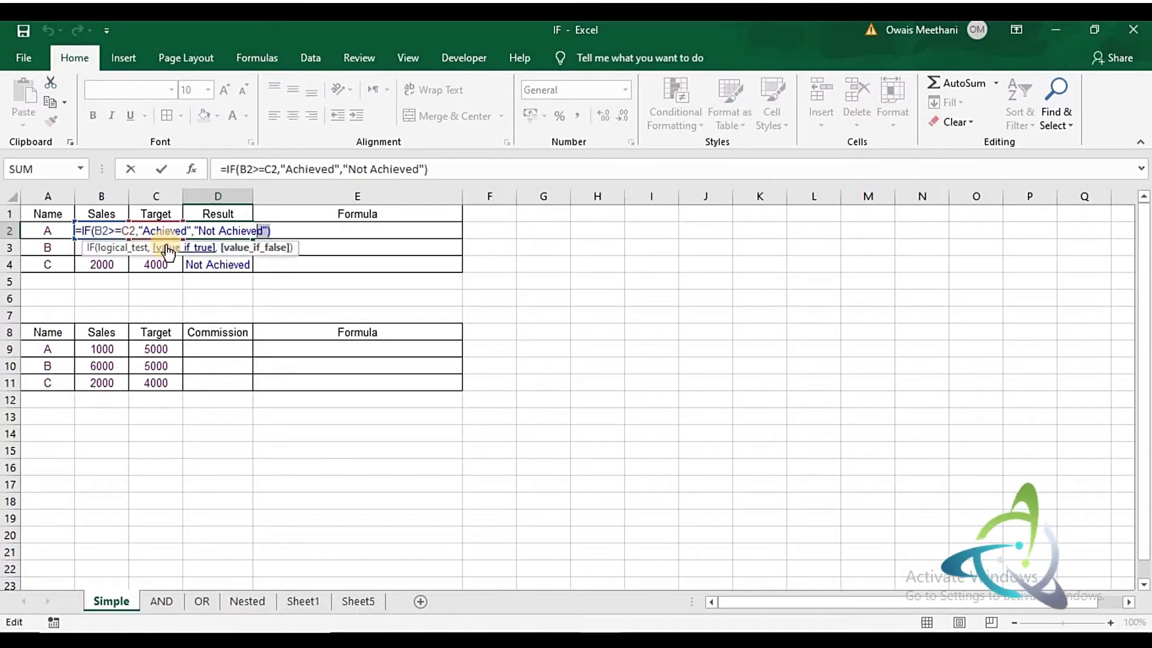
{"action": "key", "text": "ctrl+shift+Left"}
{"action": "key", "text": "ctrl+shift+Left"}
{"action": "key", "text": "ctrl+shift+Left"}
{"action": "key", "text": "ctrl+shift+Left"}
{"action": "key", "text": "ctrl+shift+Left"}
{"action": "key", "text": "ctrl+shift+Left"}
{"action": "key", "text": "ctrl+shift+Left"}
{"action": "key", "text": "ctrl+shift+Left"}
{"action": "key", "text": "ctrl+c"}
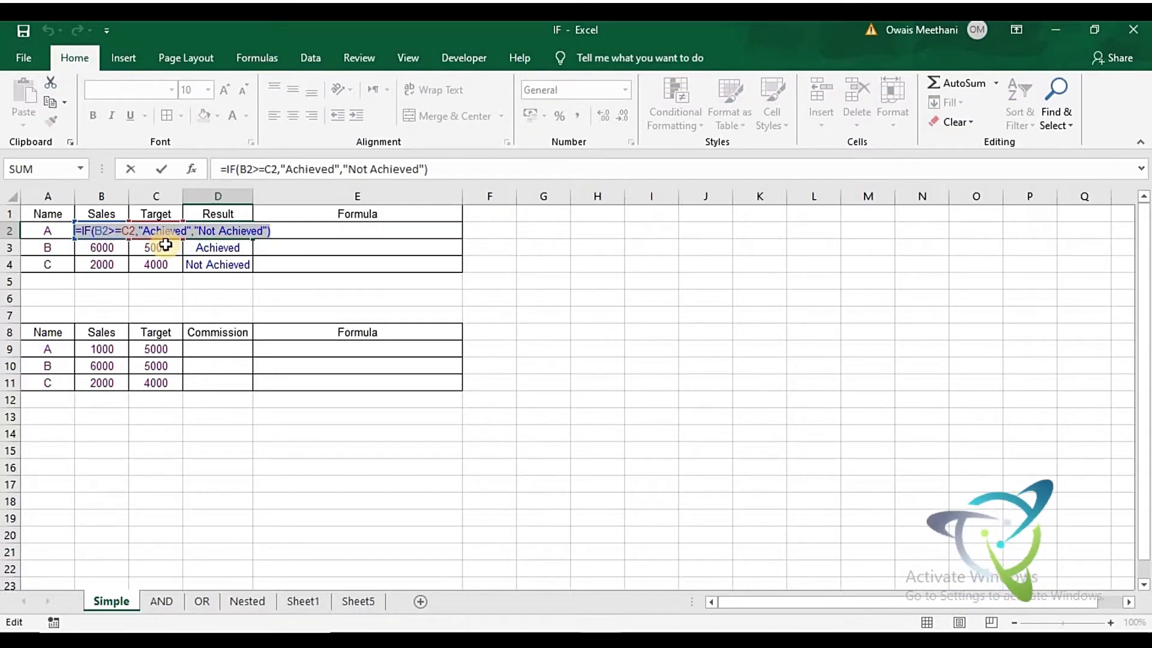
Paste the copied formula into E2 as displayed text with a visible leading apostrophe, leaving D2 unaltered.
{"action": "key", "text": "Return"}
{"action": "key", "text": "Up"}
{"action": "key", "text": "Right"}
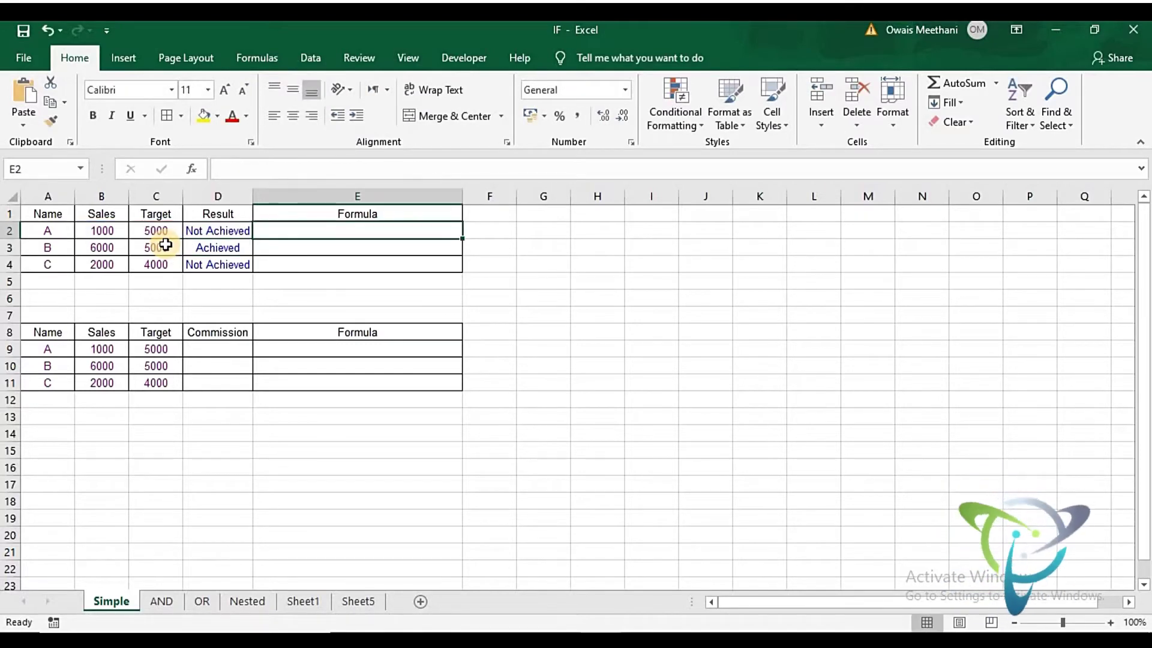
{"action": "type", "text": "\""}
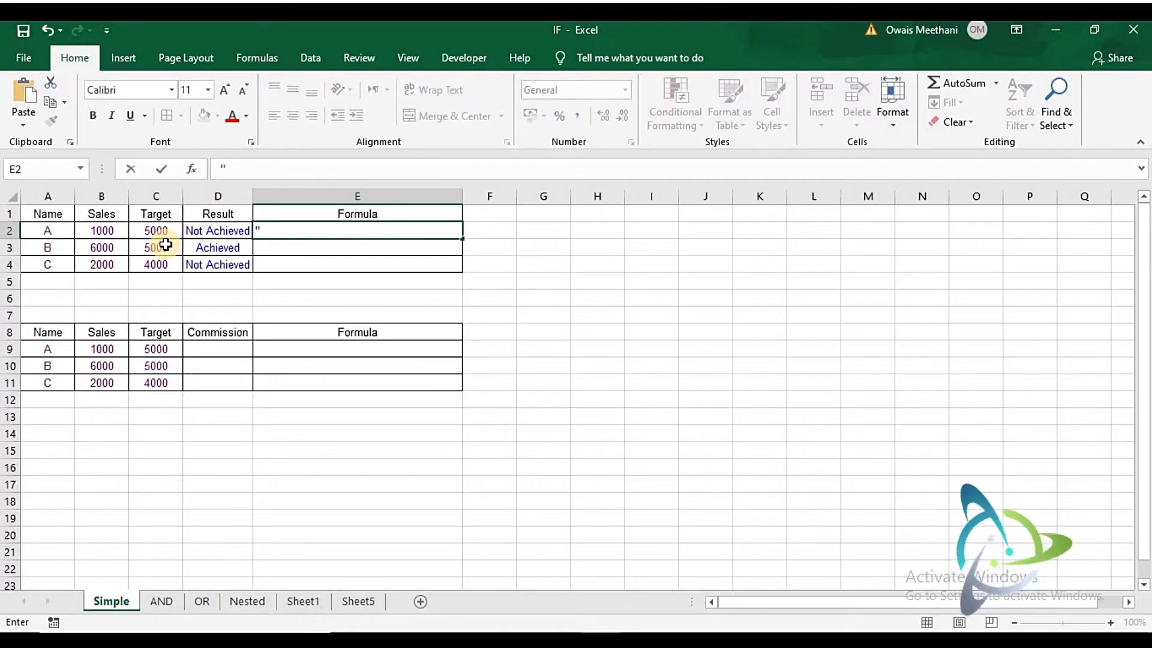
{"action": "key", "text": "ctrl+v"}
{"action": "key", "text": "Return"}
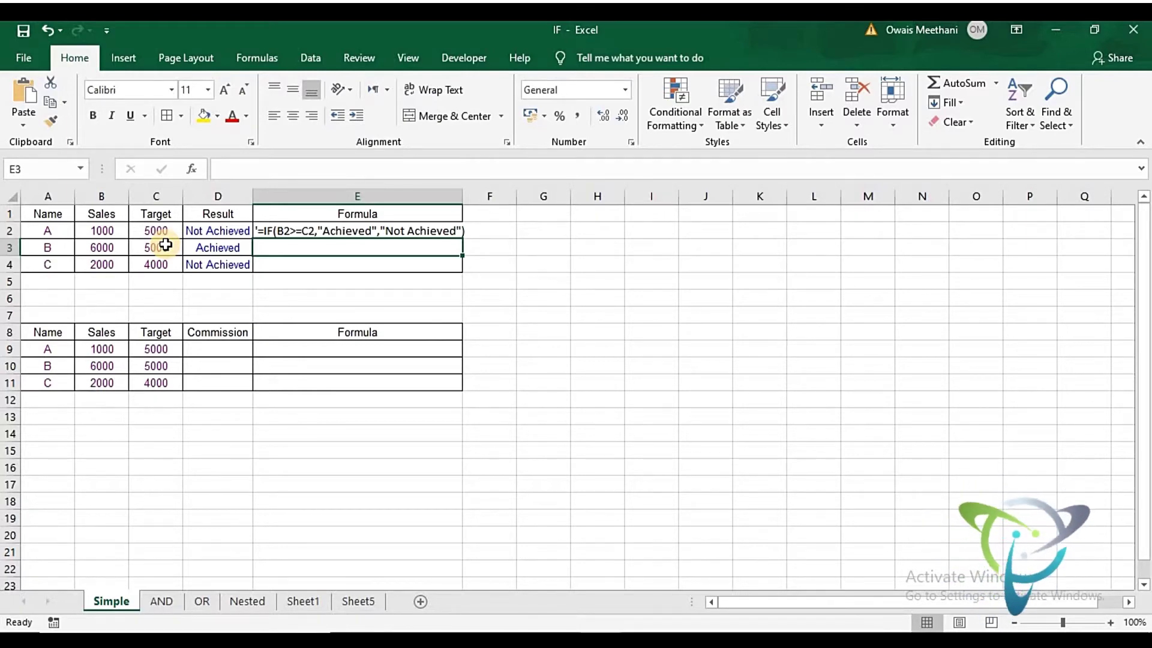
Enter the commission rate 5% in cell G9, beside the Commission table.
{"action": "key", "text": "Down"}
{"action": "key", "text": "Down"}
{"action": "key", "text": "Down"}
{"action": "key", "text": "Down"}
{"action": "key", "text": "Down"}
{"action": "key", "text": "Down"}
{"action": "key", "text": "Left"}
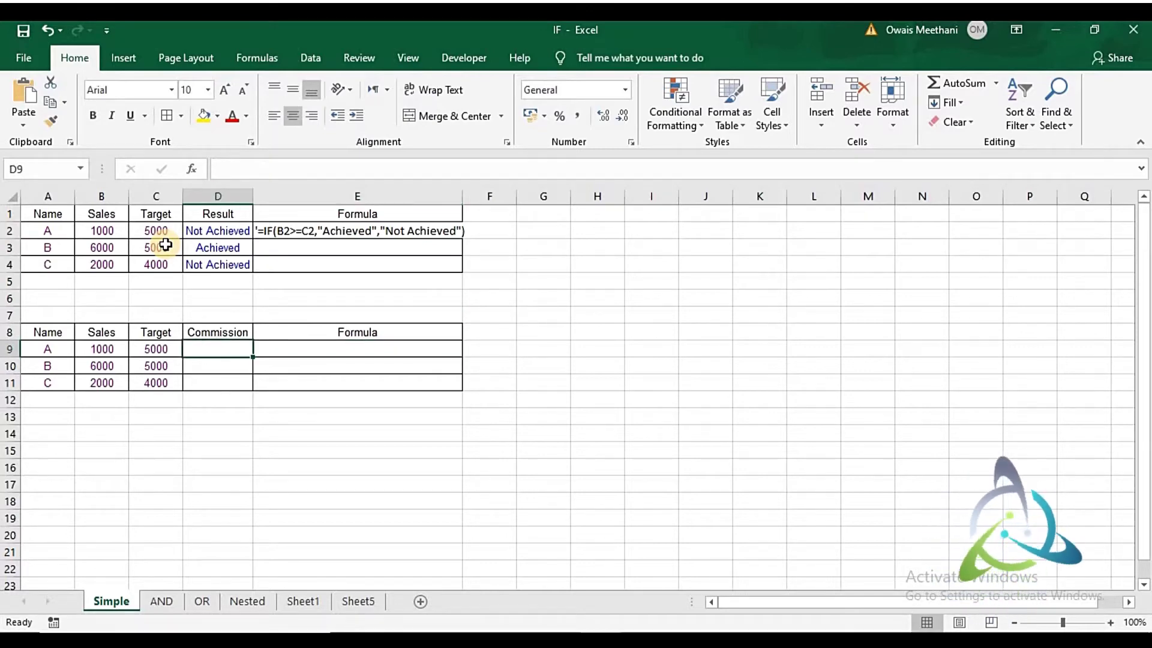
{"action": "key", "text": "Right"}
{"action": "key", "text": "Right"}
{"action": "key", "text": "Right"}
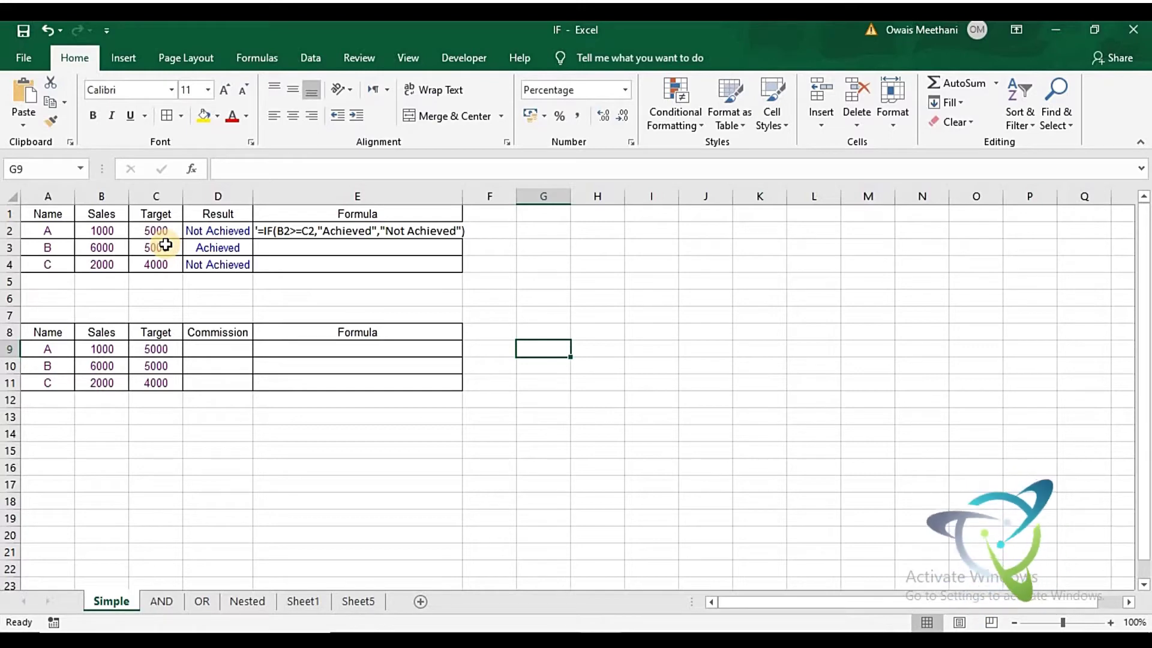
{"action": "type", "text": "5"}
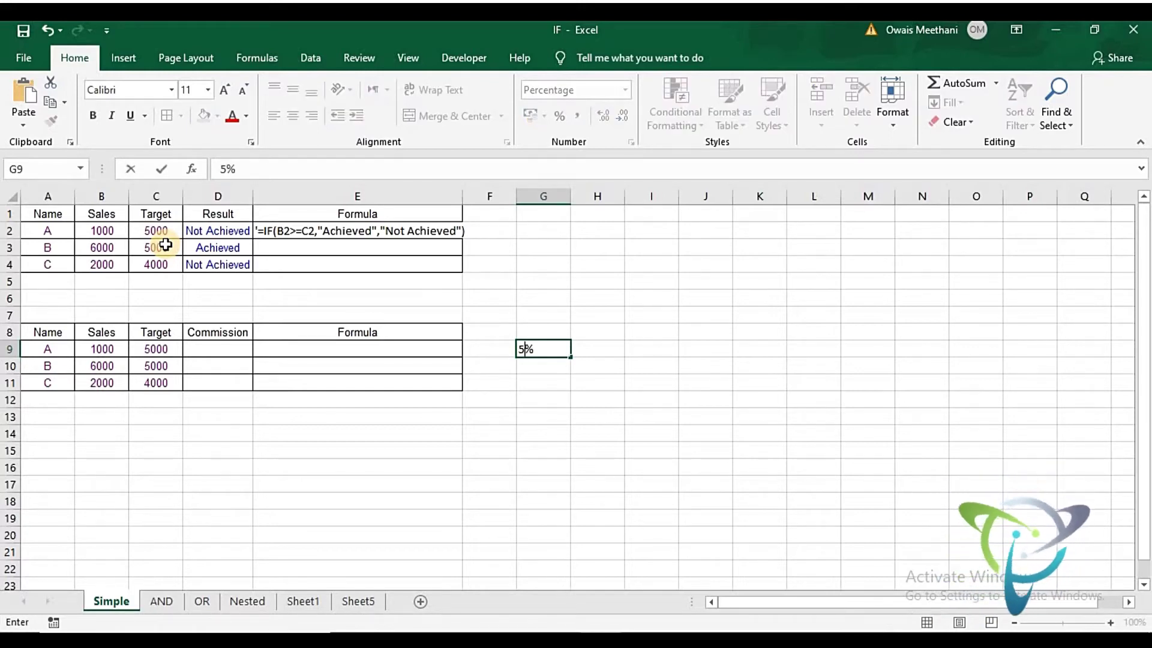
{"action": "key", "text": "Return"}
Enter the formula =IF(B9>=C9,B9*5%,0) in cell D9 to calculate the commission for A.
{"action": "key", "text": "Up"}
{"action": "key", "text": "Left"}
{"action": "key", "text": "Left"}
{"action": "key", "text": "Left"}
{"action": "key", "text": "Left"}
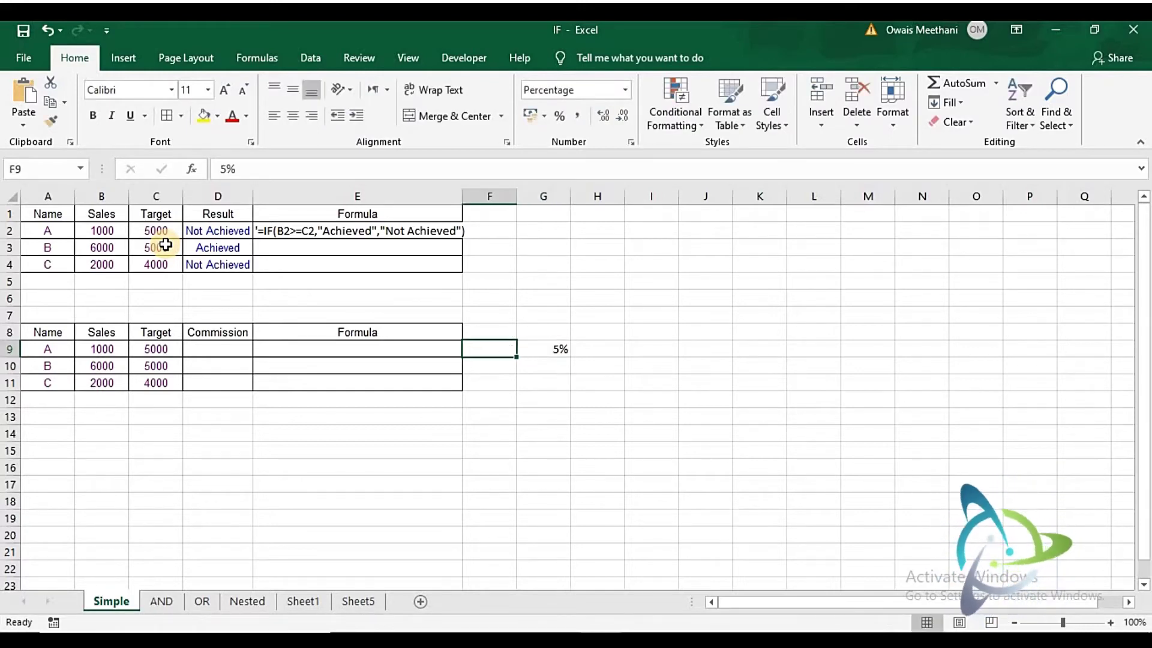
{"action": "key", "text": "Right"}
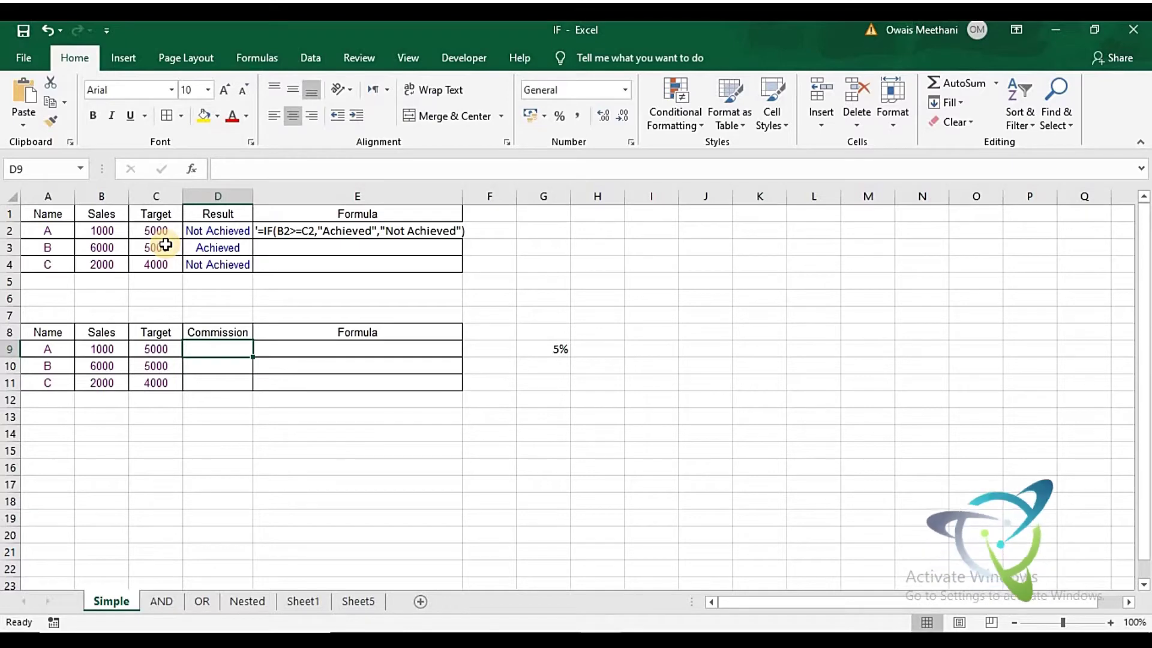
{"action": "type", "text": "=I"}
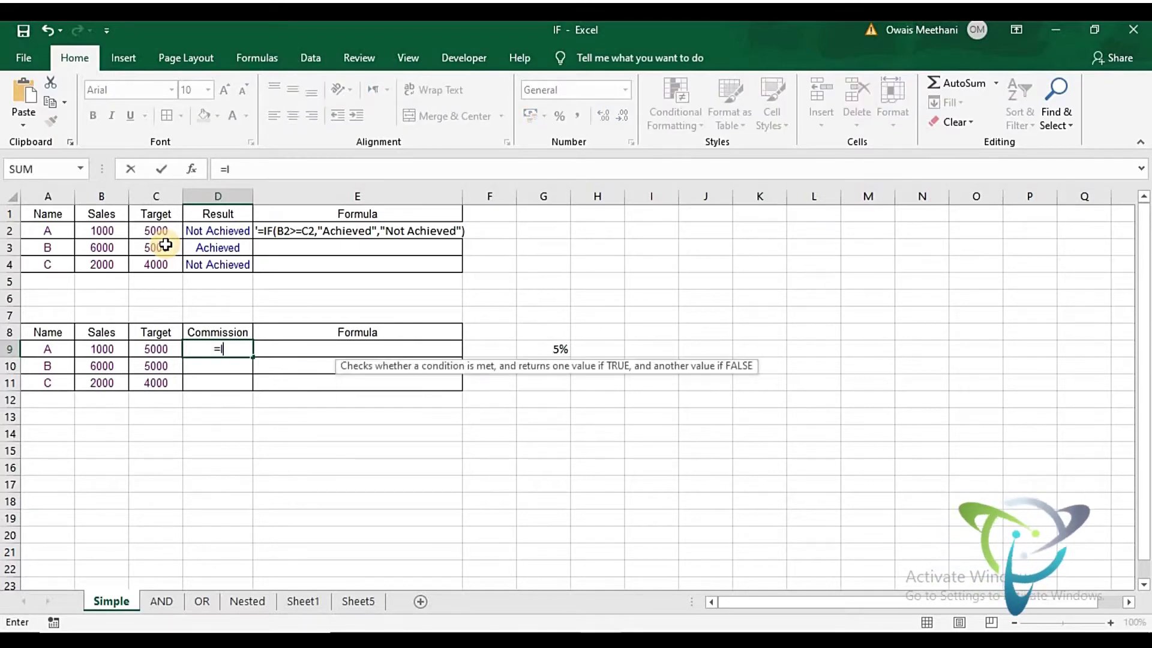
{"action": "type", "text": "F("}
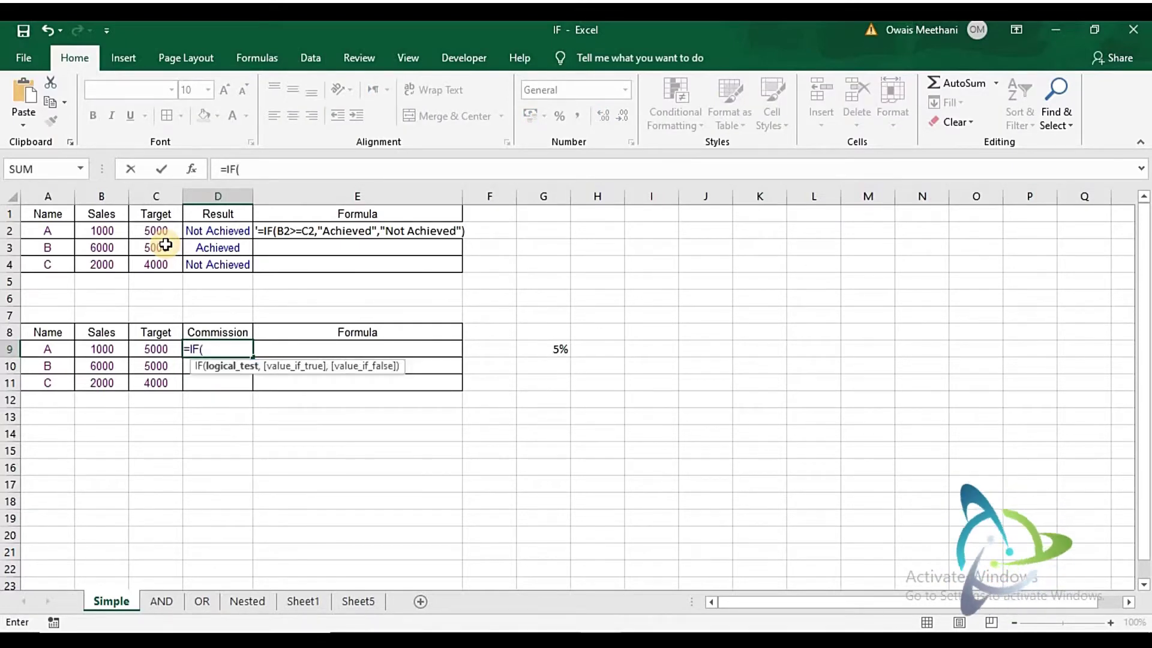
{"action": "left_click", "coordinate": [103, 348]}
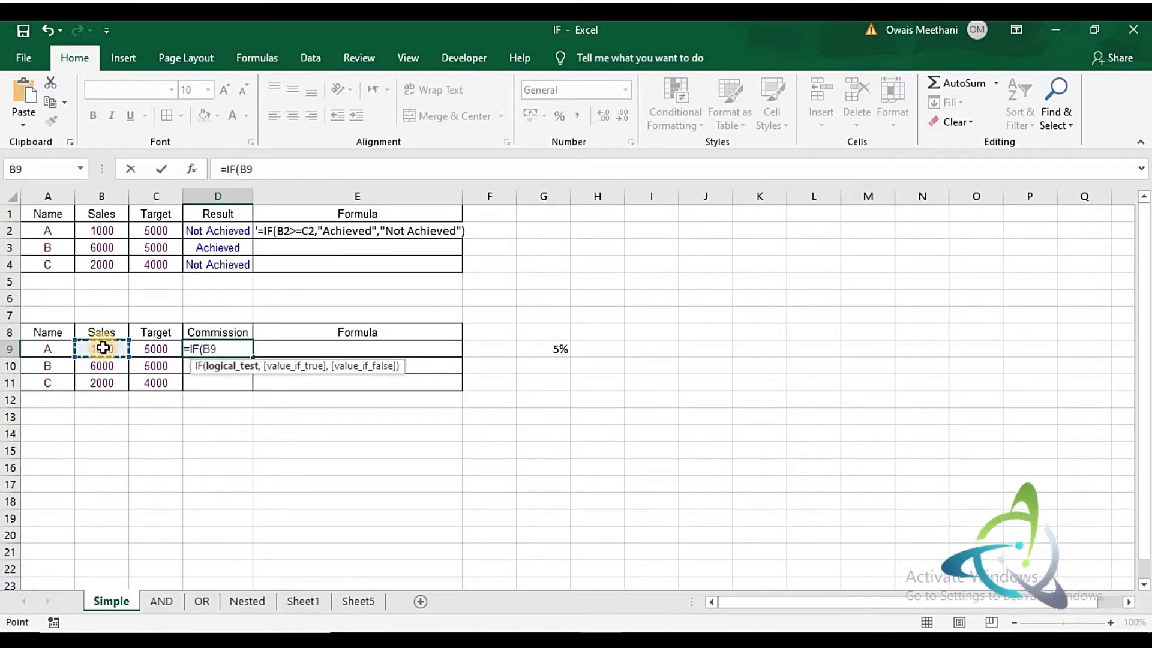
{"action": "type", "text": ">="}
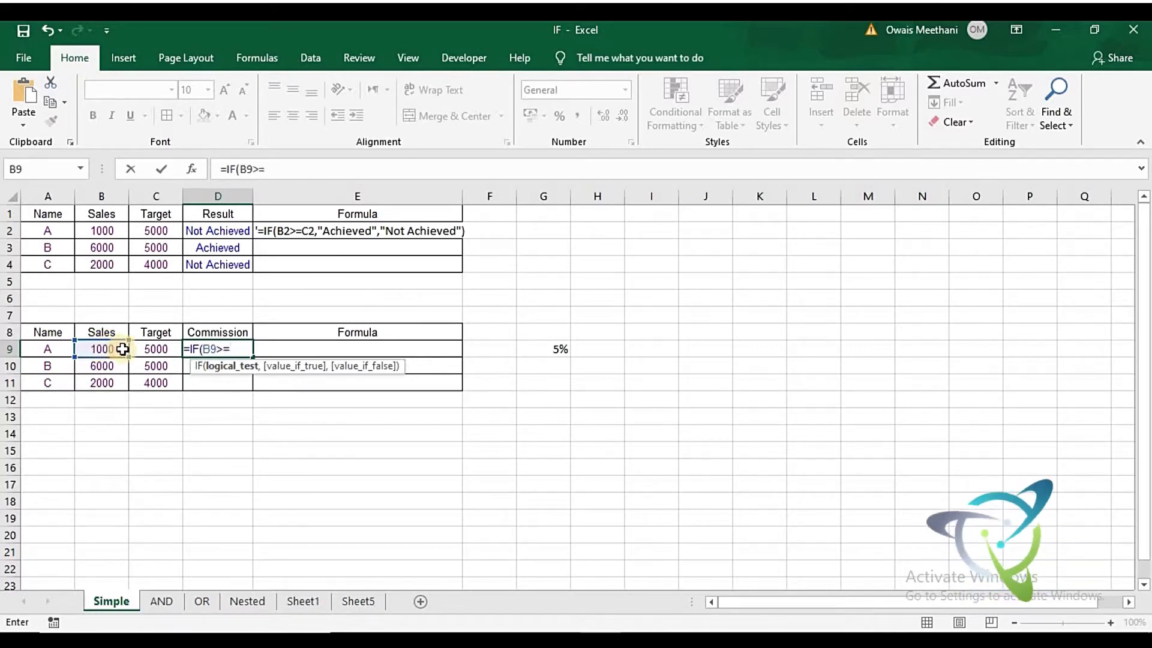
{"action": "left_click", "coordinate": [146, 351]}
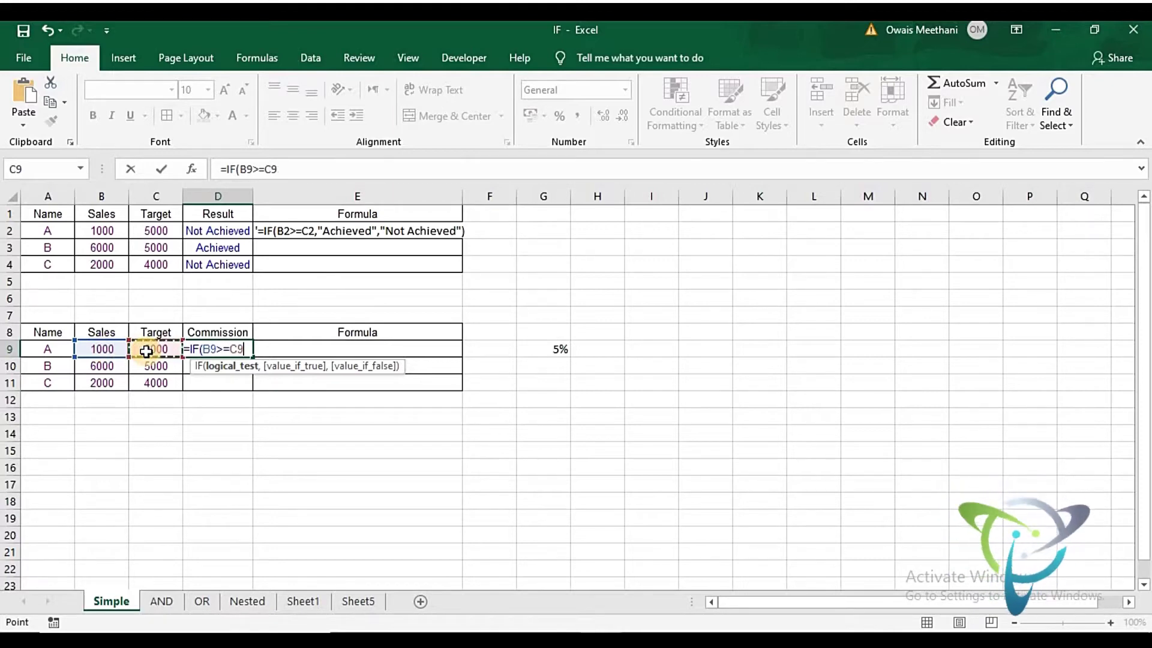
{"action": "type", "text": ","}
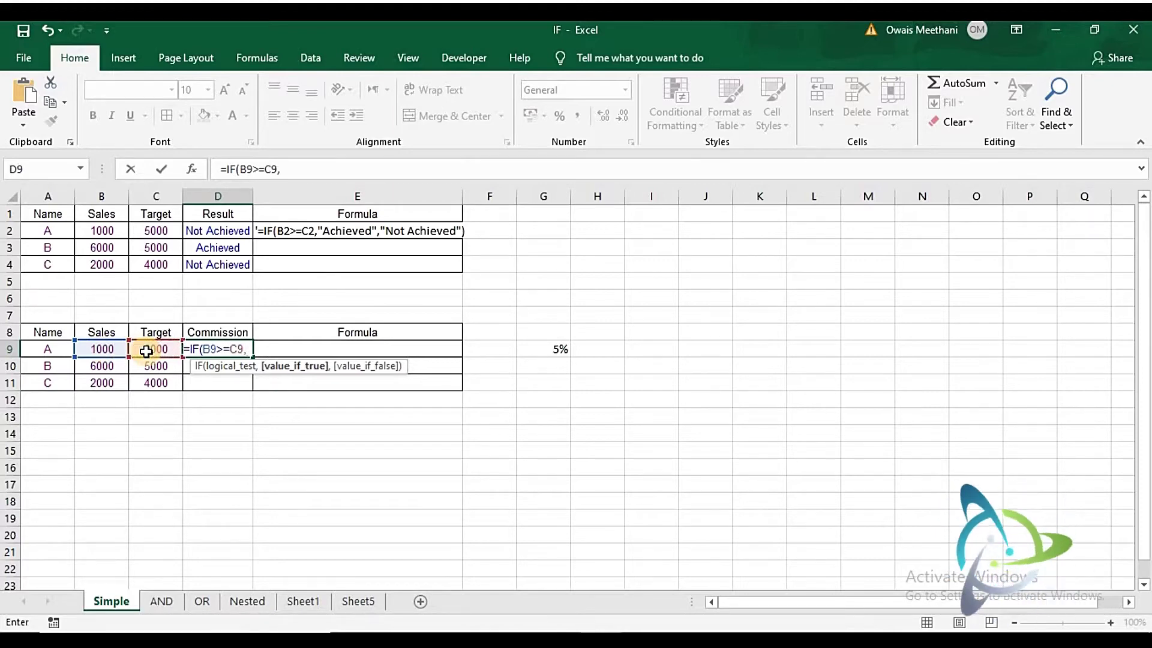
{"action": "left_click", "coordinate": [116, 351]}
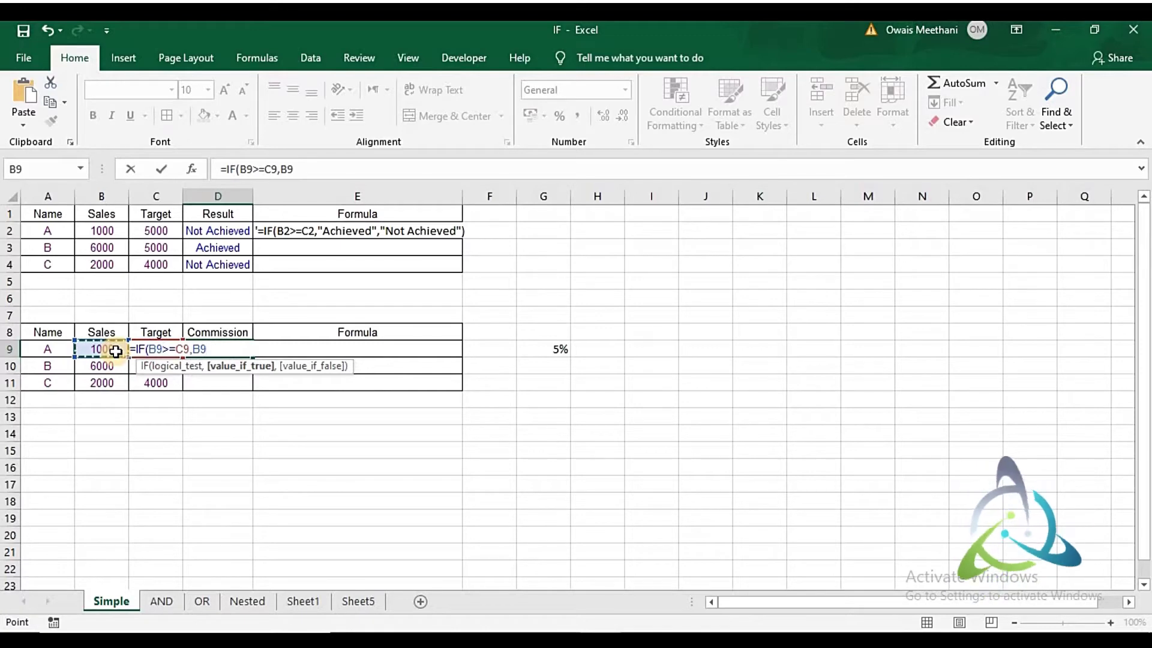
{"action": "type", "text": "*5%,"}
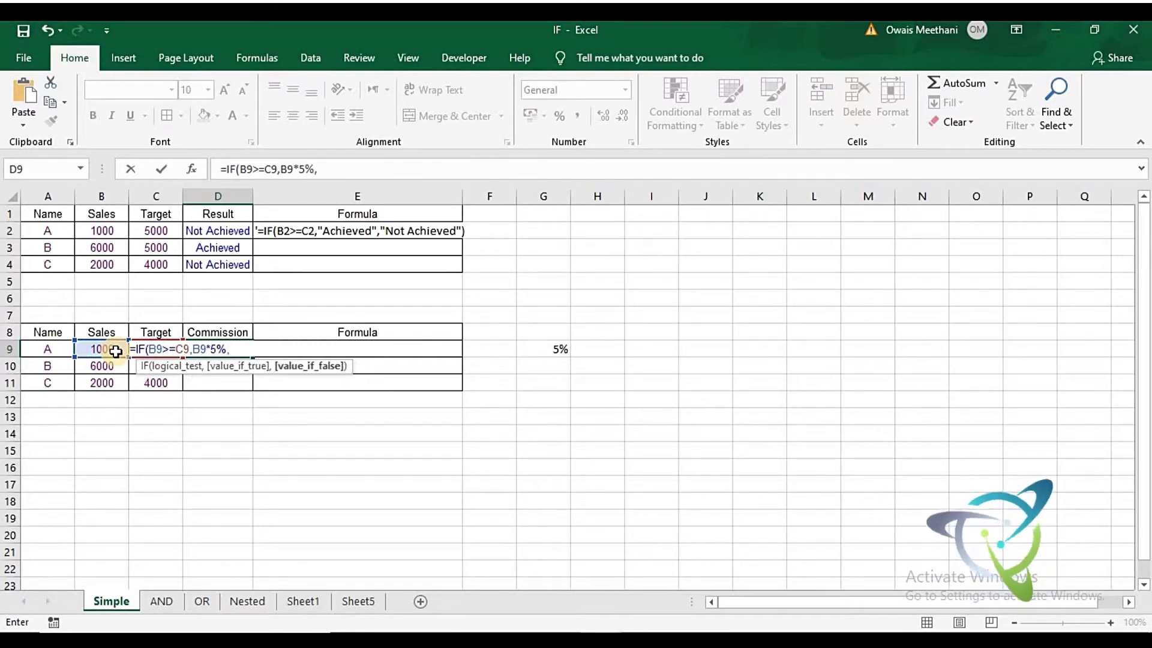
{"action": "type", "text": "0"}
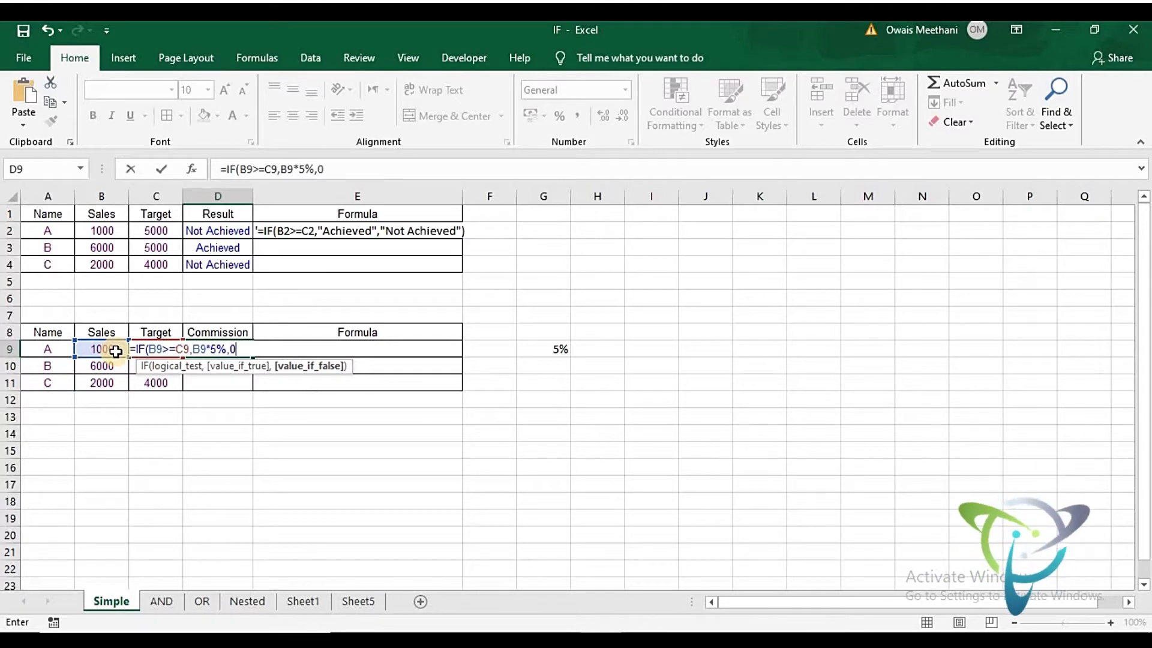
{"action": "type", "text": ")"}
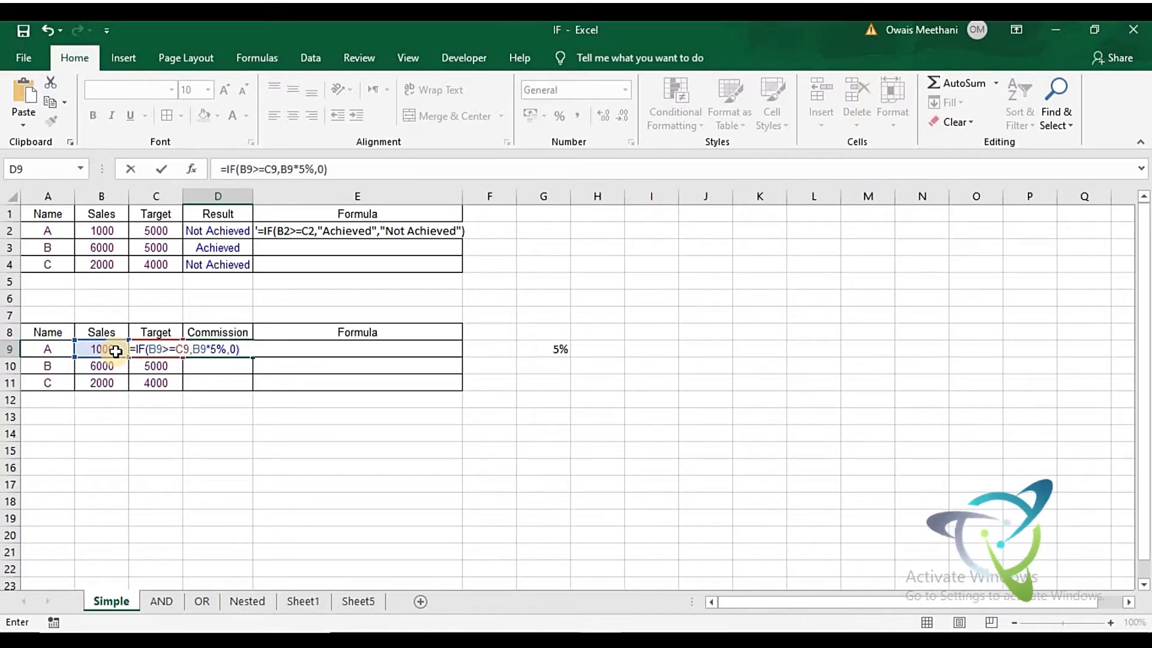
{"action": "key", "text": "Return"}
Copy the Commission formula from D9 down through D11 and select D10.
{"action": "key", "text": "Up"}
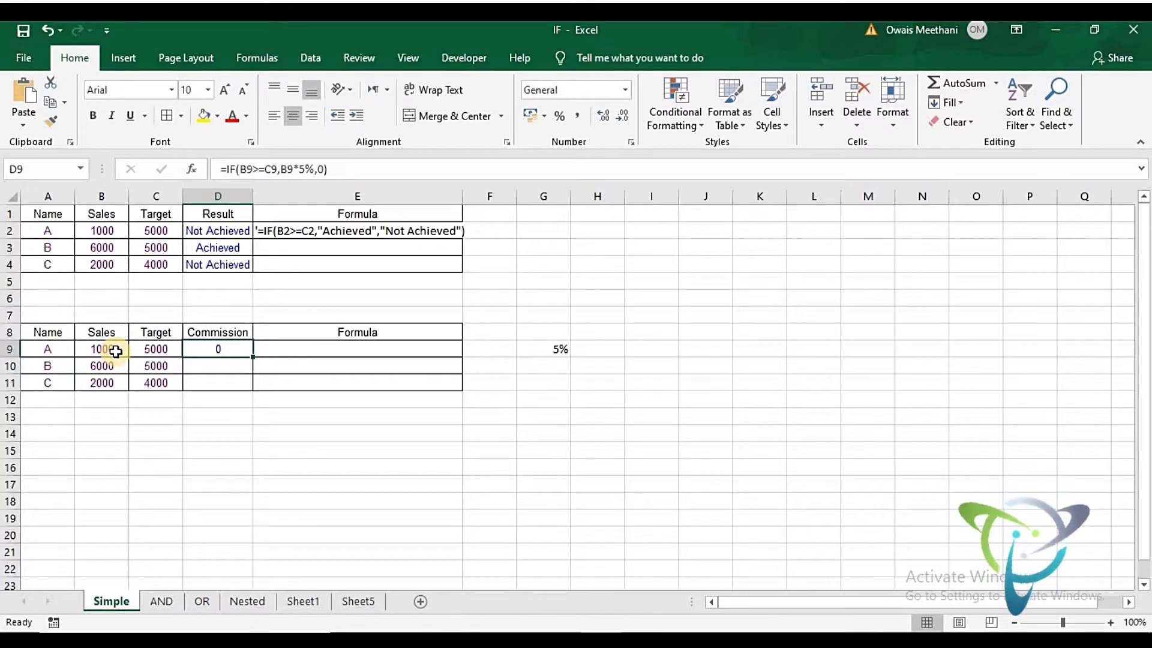
{"action": "left_click_drag", "start_coordinate": [256, 360], "coordinate": [256, 387]}
{"action": "left_click", "coordinate": [226, 364]}
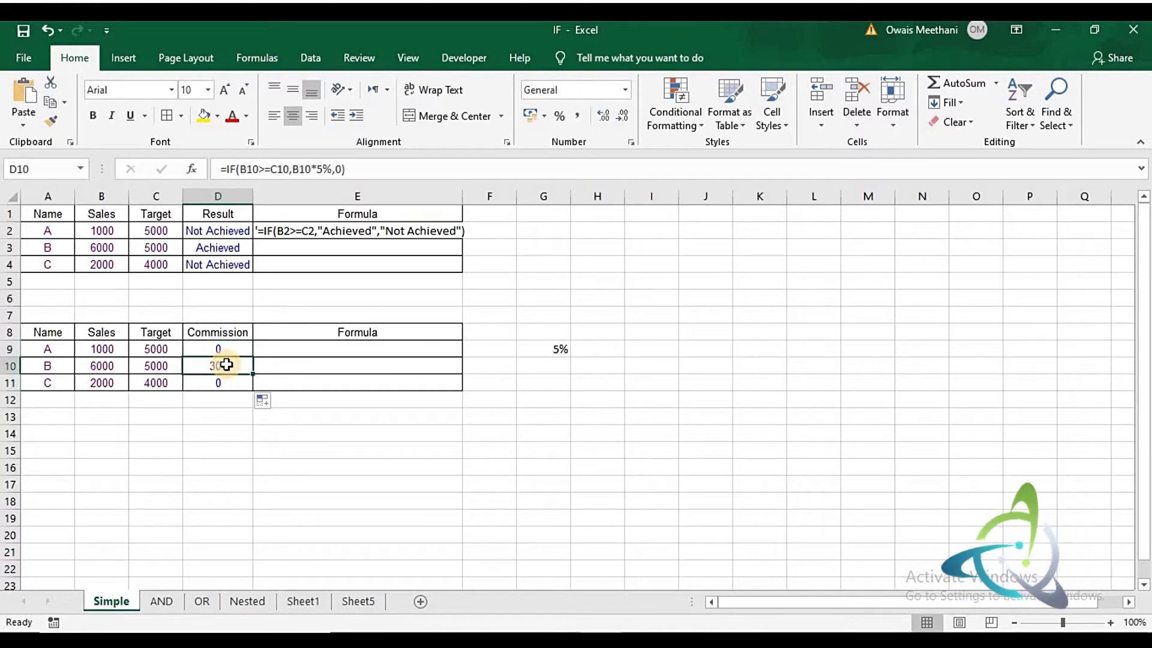
Clear the commission rate from cell G9.
{"action": "key", "text": "Right"}
{"action": "key", "text": "Right"}
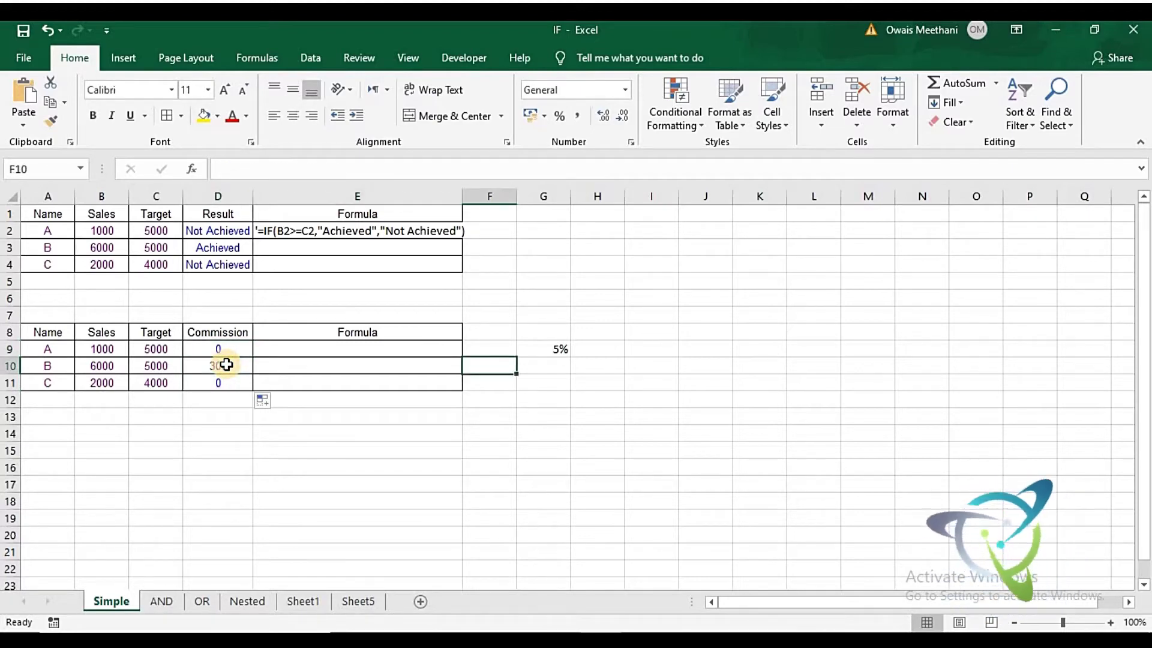
{"action": "key", "text": "Right"}
{"action": "key", "text": "Up"}
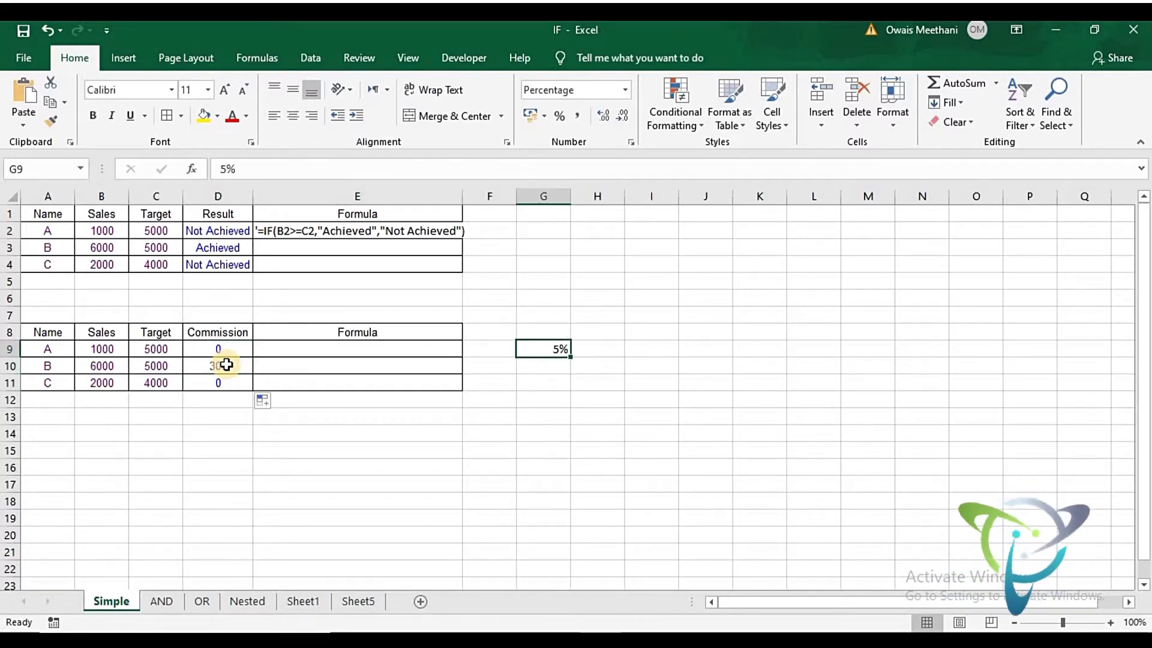
Copy the full text of the IF formula from inside cell D9, leaving the cell's formula unaltered.
{"action": "key", "text": "Left"}
{"action": "key", "text": "Left"}
{"action": "key", "text": "Left"}
{"action": "key", "text": "Left"}
{"action": "key", "text": "Right"}
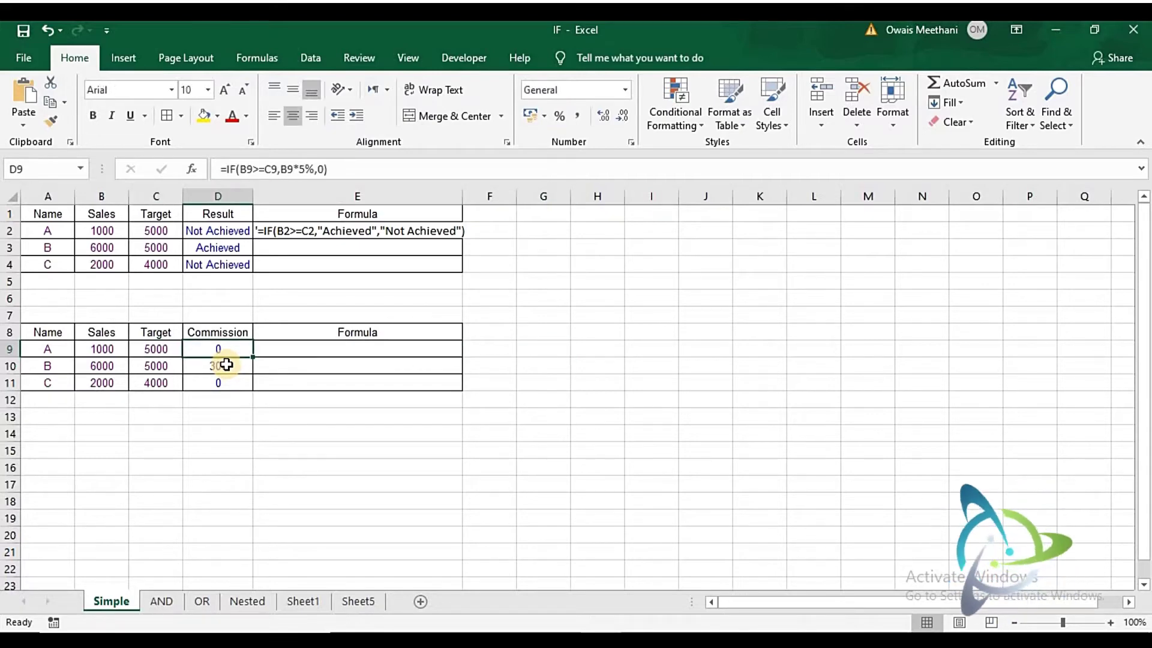
{"action": "key", "text": "F2"}
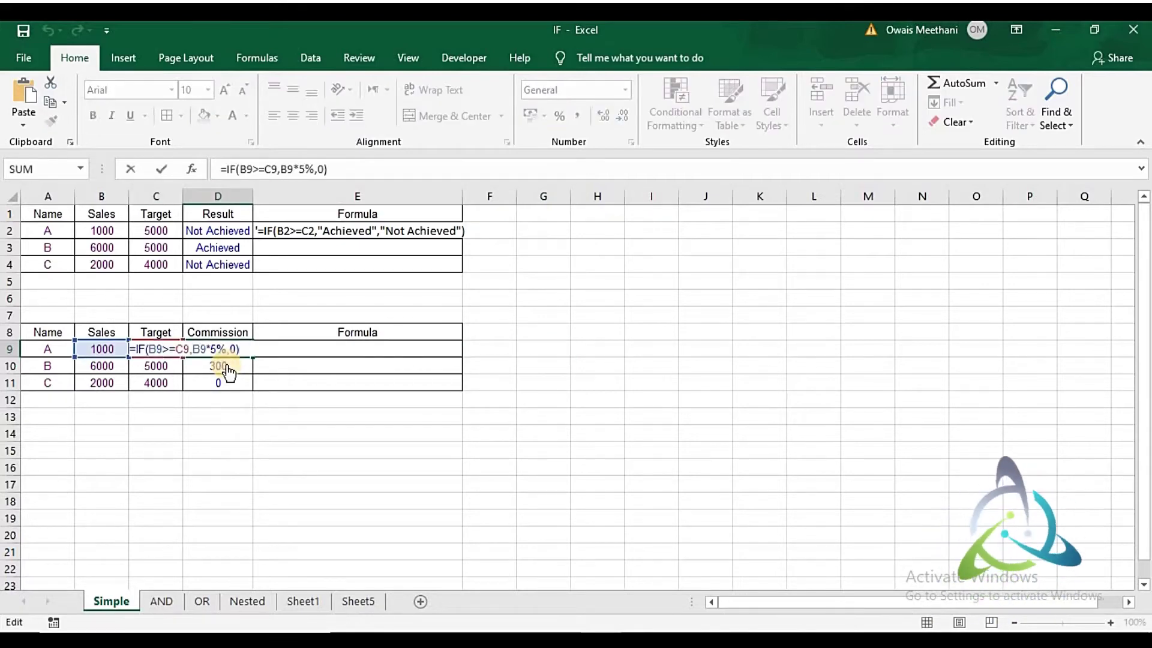
{"action": "key", "text": "shift+Left"}
{"action": "key", "text": "shift+Left"}
{"action": "key", "text": "shift+Left"}
{"action": "key", "text": "shift+Left"}
{"action": "key", "text": "shift+Left"}
{"action": "key", "text": "shift+Left"}
{"action": "key", "text": "shift+Left"}
{"action": "key", "text": "shift+Left"}
{"action": "key", "text": "shift+Left"}
{"action": "key", "text": "shift+Left"}
{"action": "key", "text": "shift+Left"}
{"action": "key", "text": "shift+Left"}
{"action": "key", "text": "shift+Left"}
{"action": "key", "text": "shift+Home"}
{"action": "key", "text": "ctrl+c"}
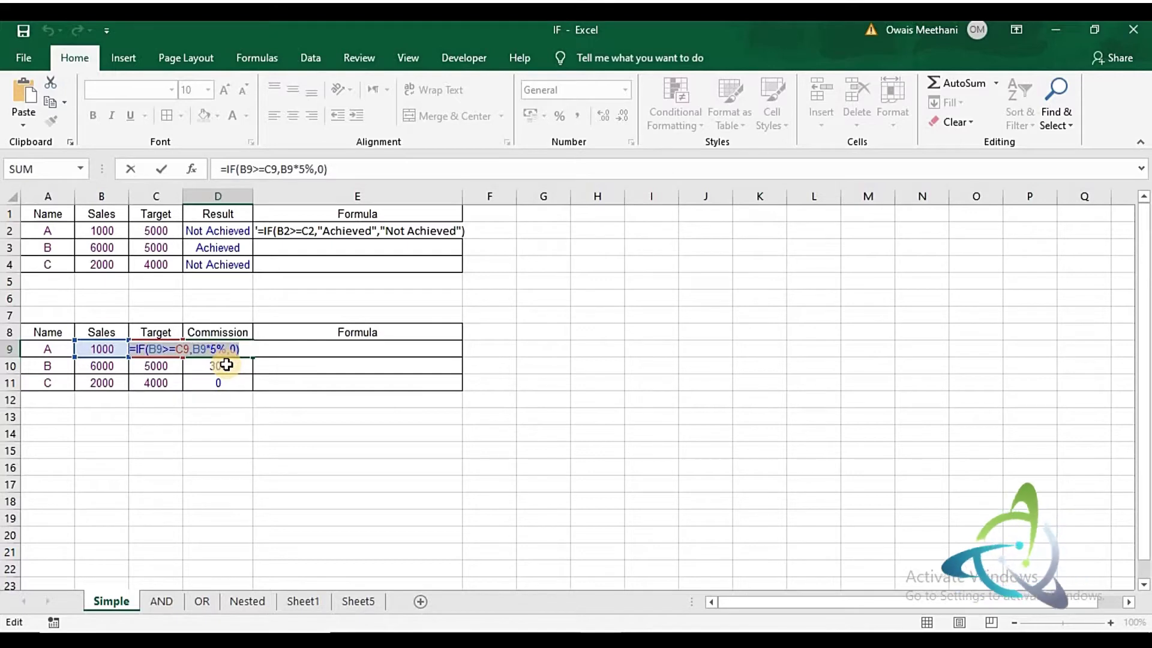
{"action": "key", "text": "Return"}
Paste the copied commission formula into E9 as displayed text with a visible leading apostrophe.
{"action": "key", "text": "Up"}
{"action": "key", "text": "Right"}
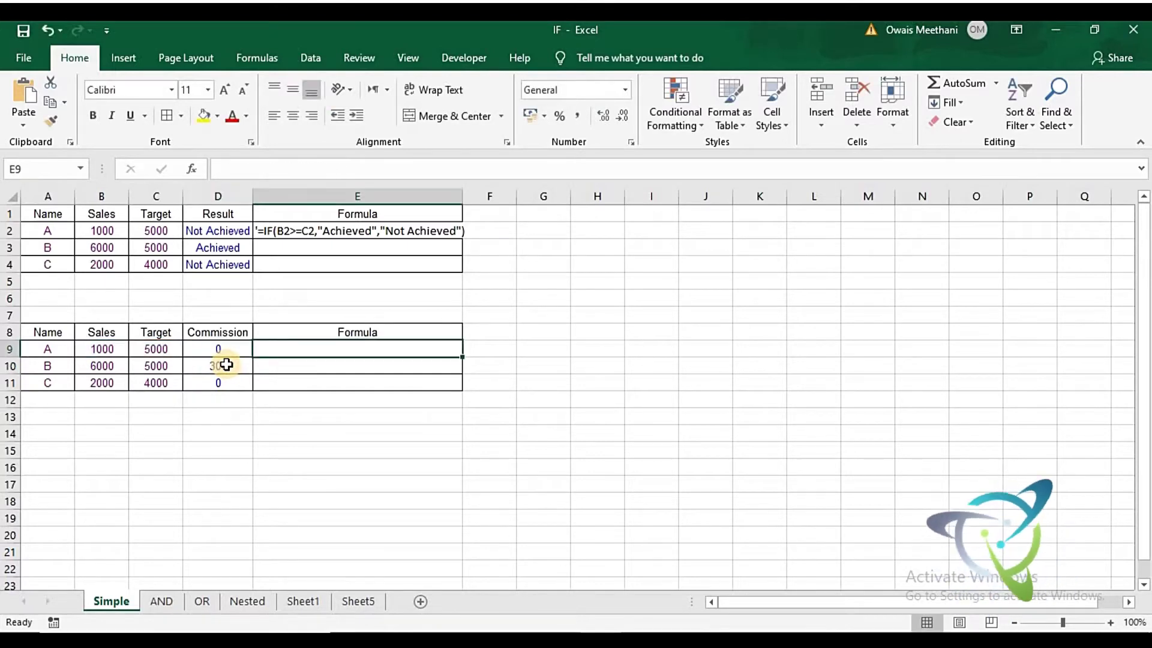
{"action": "type", "text": "''"}
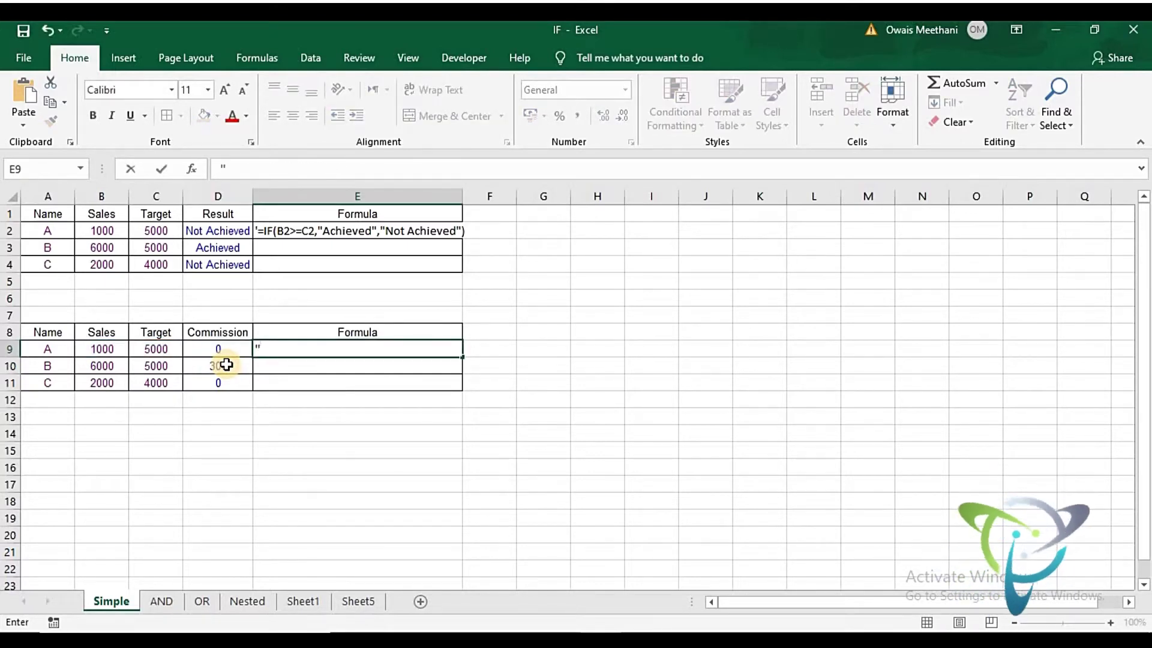
{"action": "key", "text": "ctrl+v"}
{"action": "key", "text": "Return"}
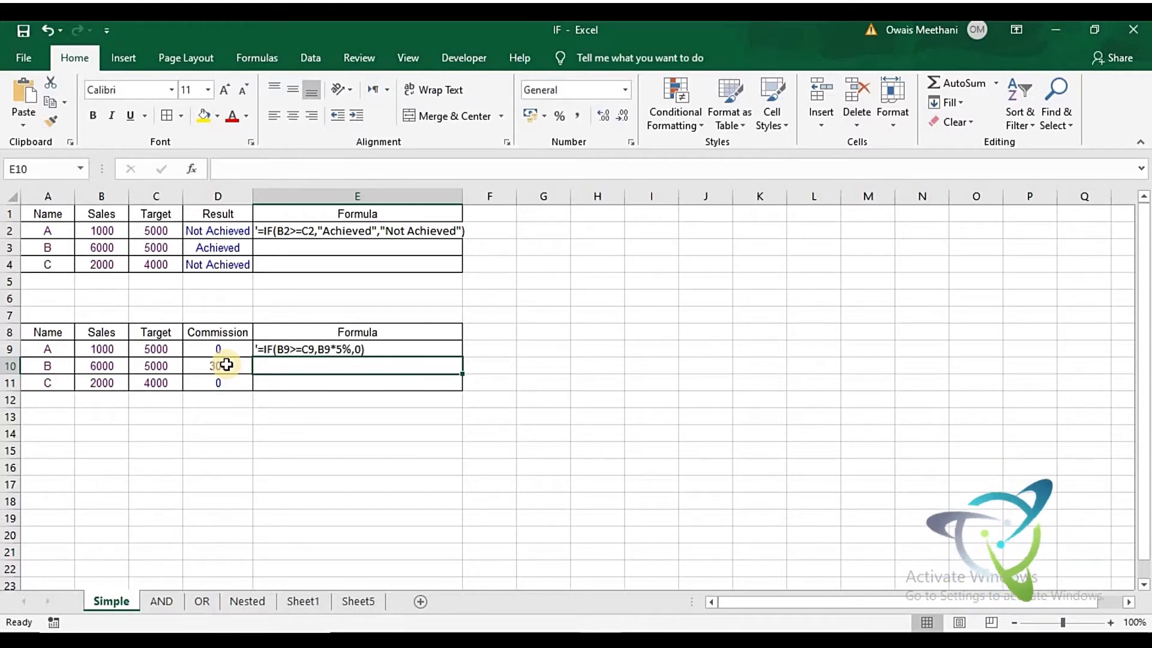
{"action": "key", "text": "Up"}
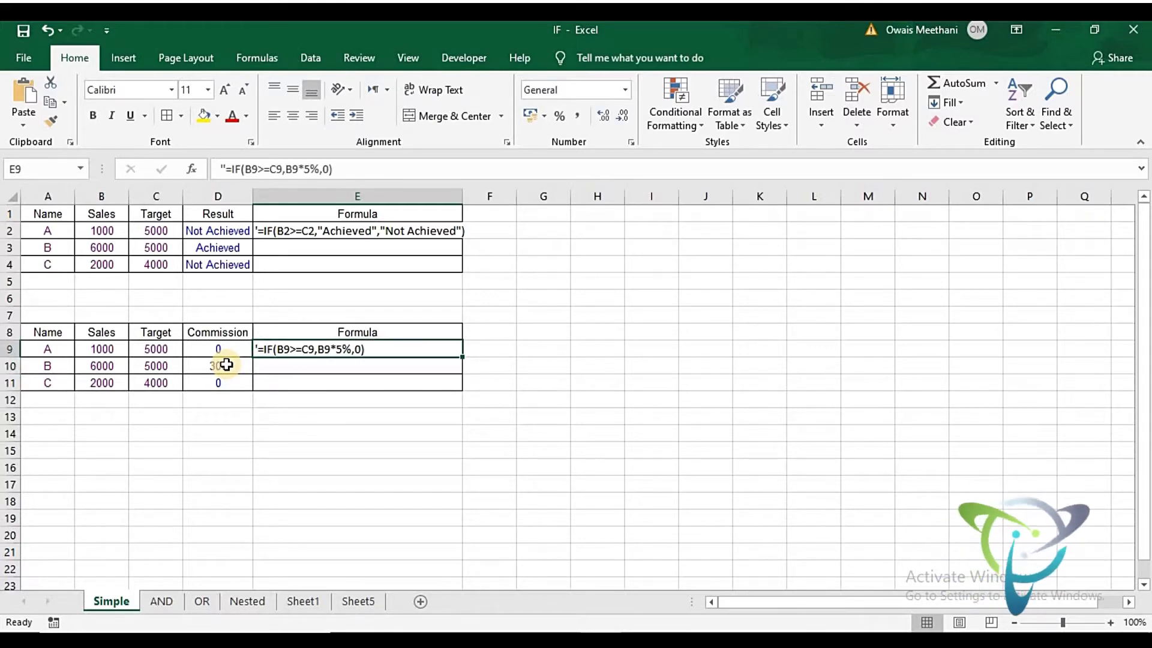
{"action": "key", "text": "Down"}
{"action": "key", "text": "Down"}
{"action": "key", "text": "Down"}
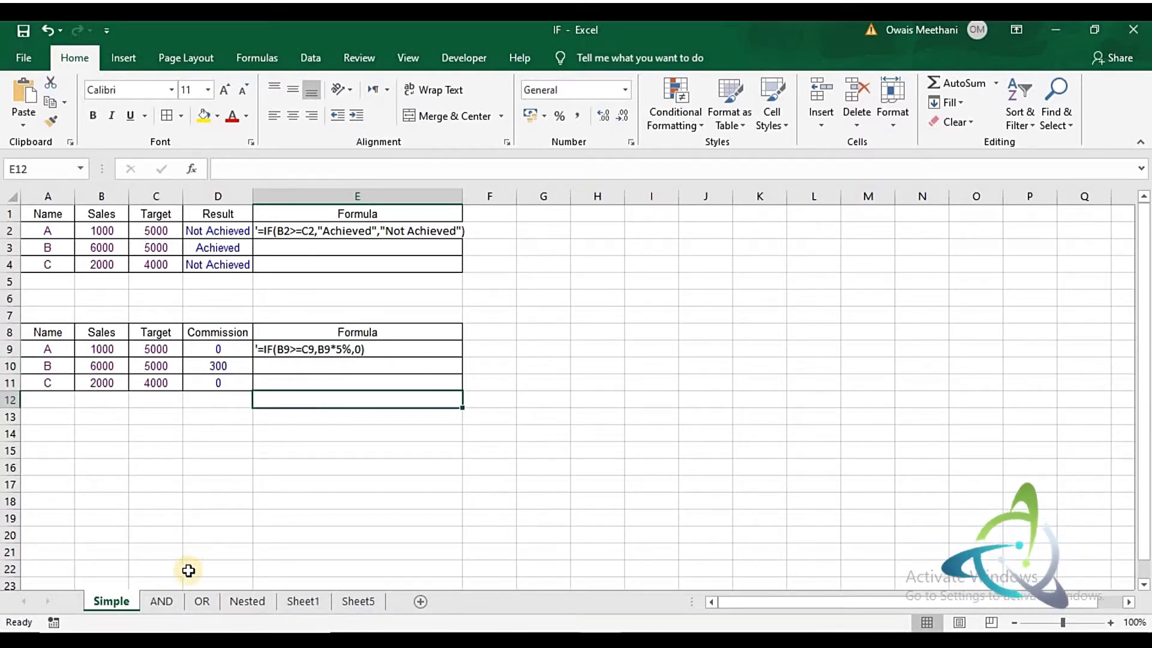
Switch to the AND sheet and select cell F3, the Formula (Commission) cell in the Wood row.
{"action": "left_click", "coordinate": [162, 615]}
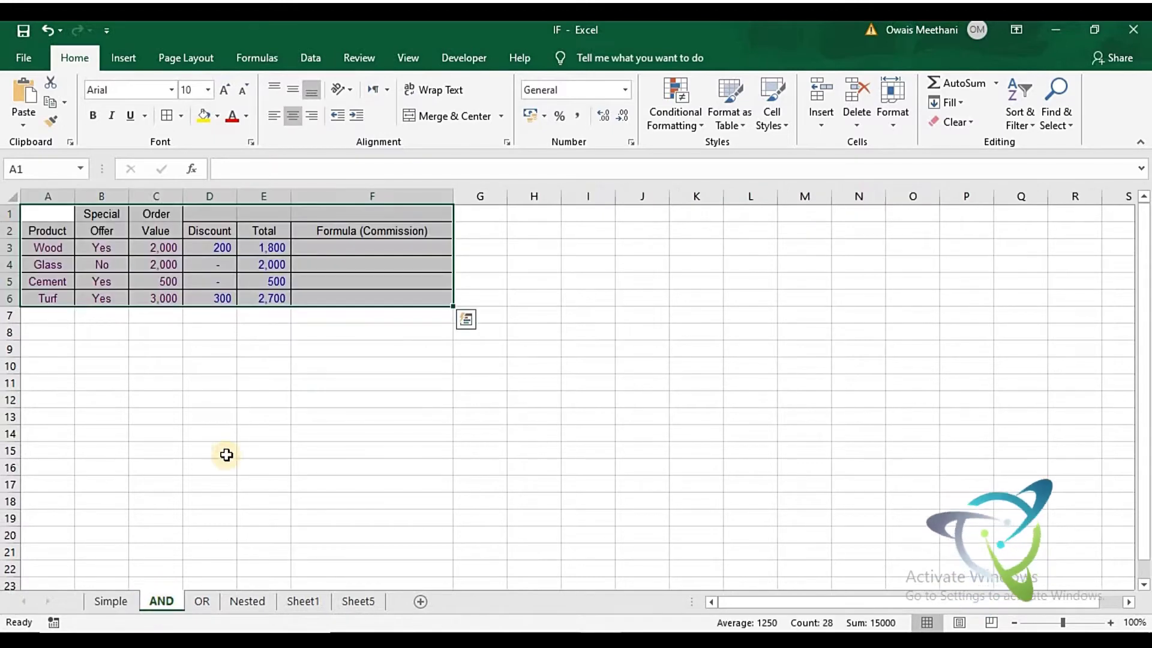
{"action": "left_click", "coordinate": [313, 334]}
{"action": "left_click", "coordinate": [339, 246]}
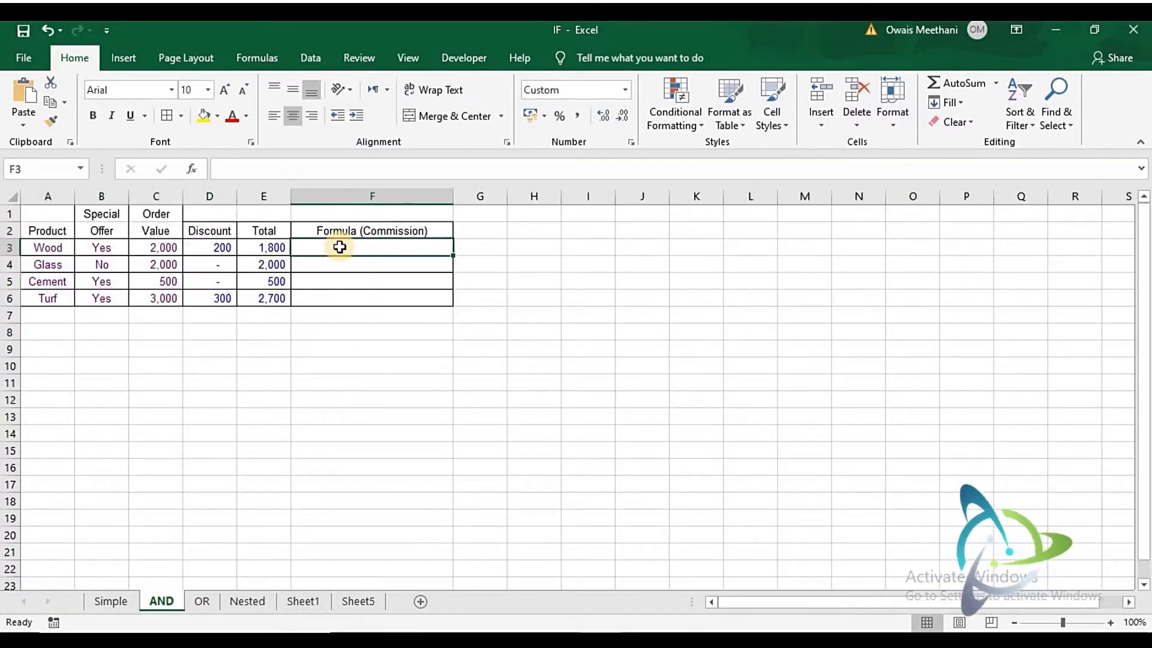
Examine the Wood row's Special Offer and Order Value inputs and the IF/AND formula behind its Discount in D3.
{"action": "key", "text": "Left"}
{"action": "key", "text": "Left"}
{"action": "key", "text": "Left"}
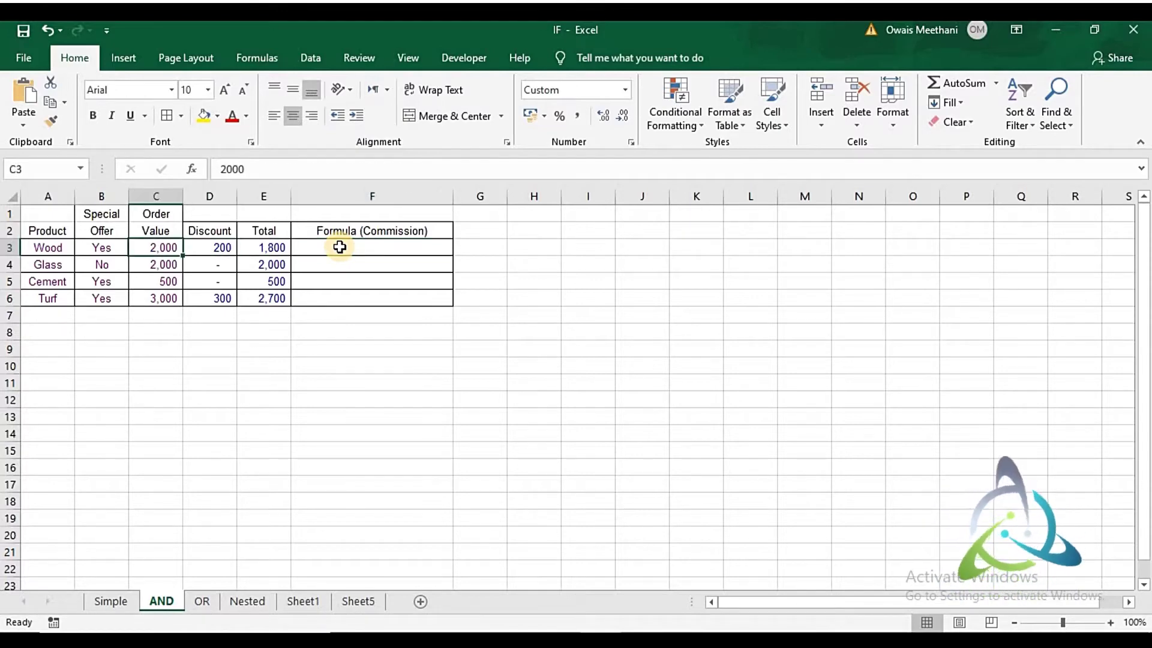
{"action": "key", "text": "Right"}
{"action": "key", "text": "Right"}
{"action": "key", "text": "Right"}
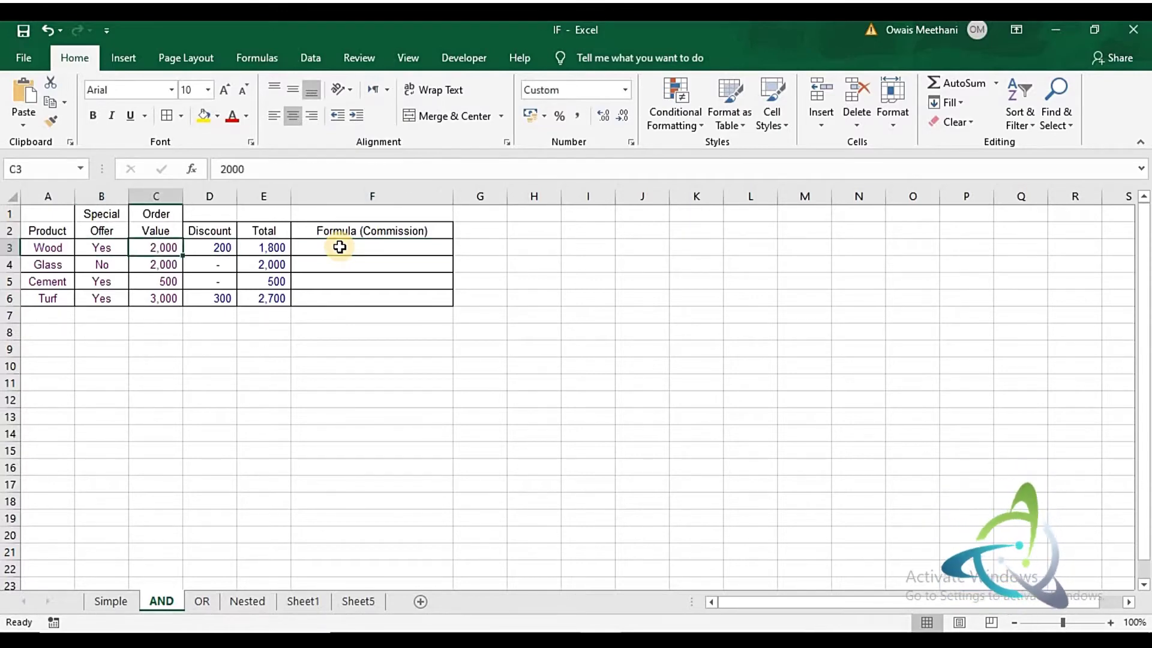
{"action": "key", "text": "Left"}
{"action": "key", "text": "Left"}
{"action": "key", "text": "Right"}
{"action": "key", "text": "Right"}
{"action": "key", "text": "Right"}
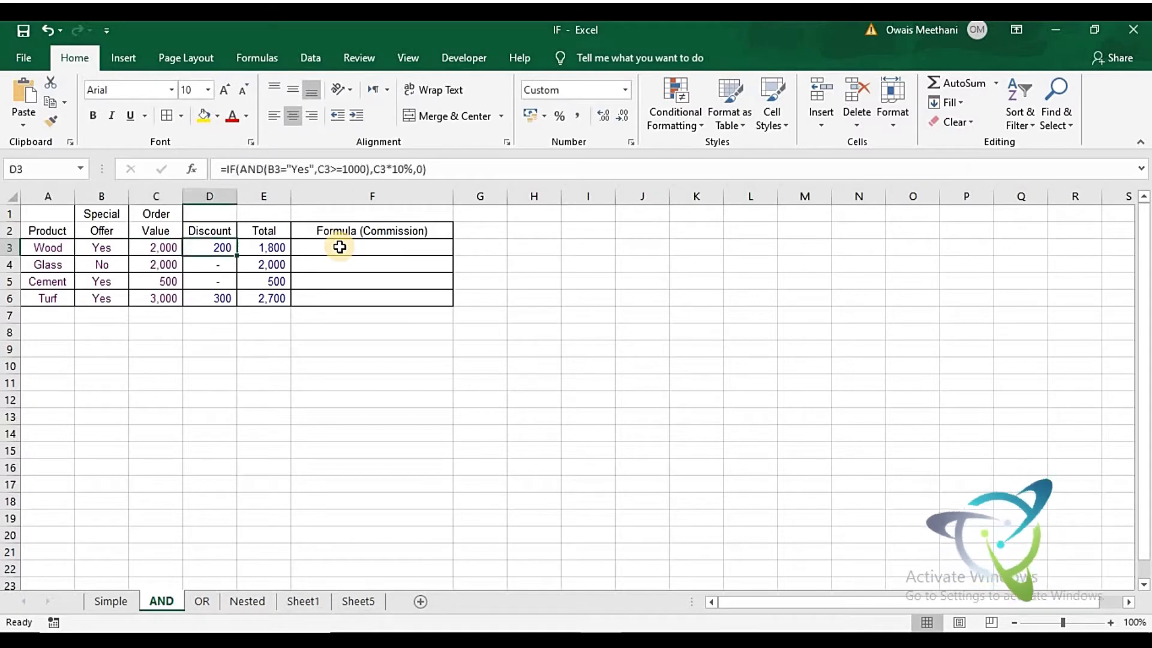
{"action": "key", "text": "Left"}
{"action": "key", "text": "Left"}
{"action": "key", "text": "Left"}
{"action": "key", "text": "Left"}
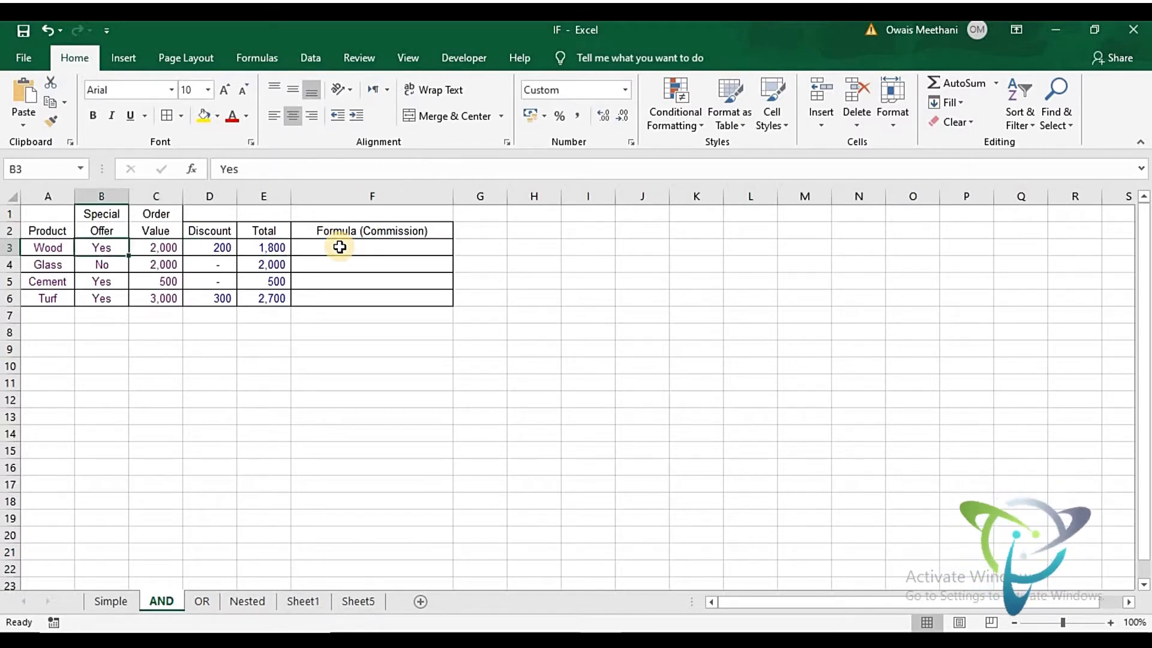
{"action": "key", "text": "Right"}
{"action": "key", "text": "Right"}
{"action": "key", "text": "Right"}
{"action": "key", "text": "Right"}
{"action": "key", "text": "Right"}
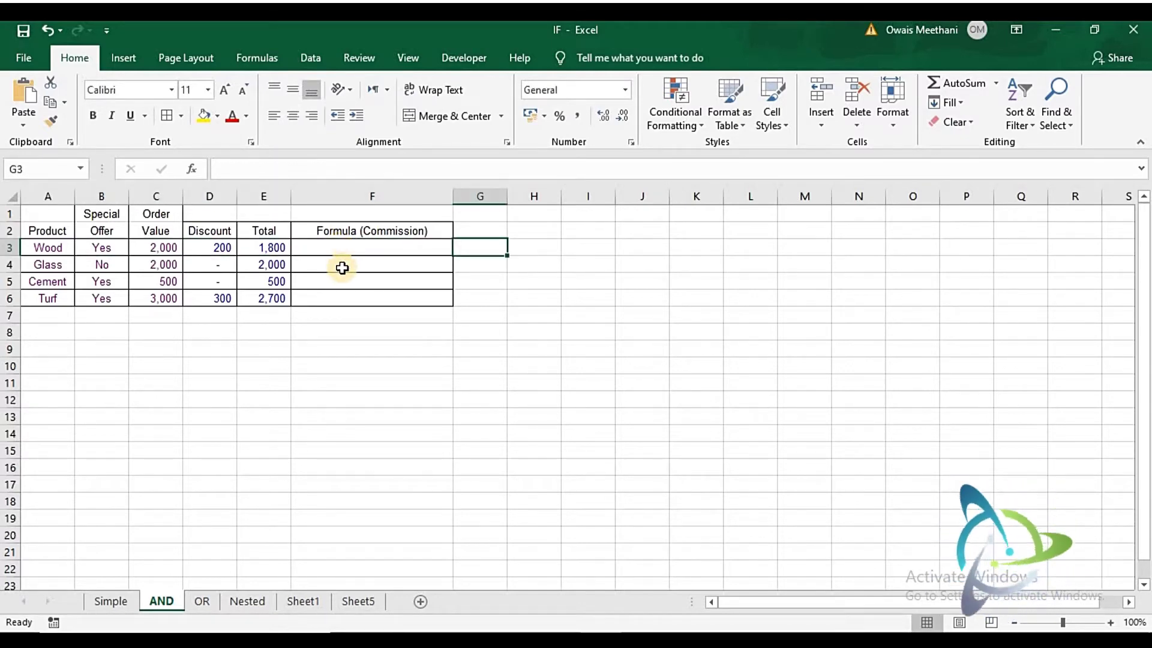
{"action": "key", "text": "Left"}
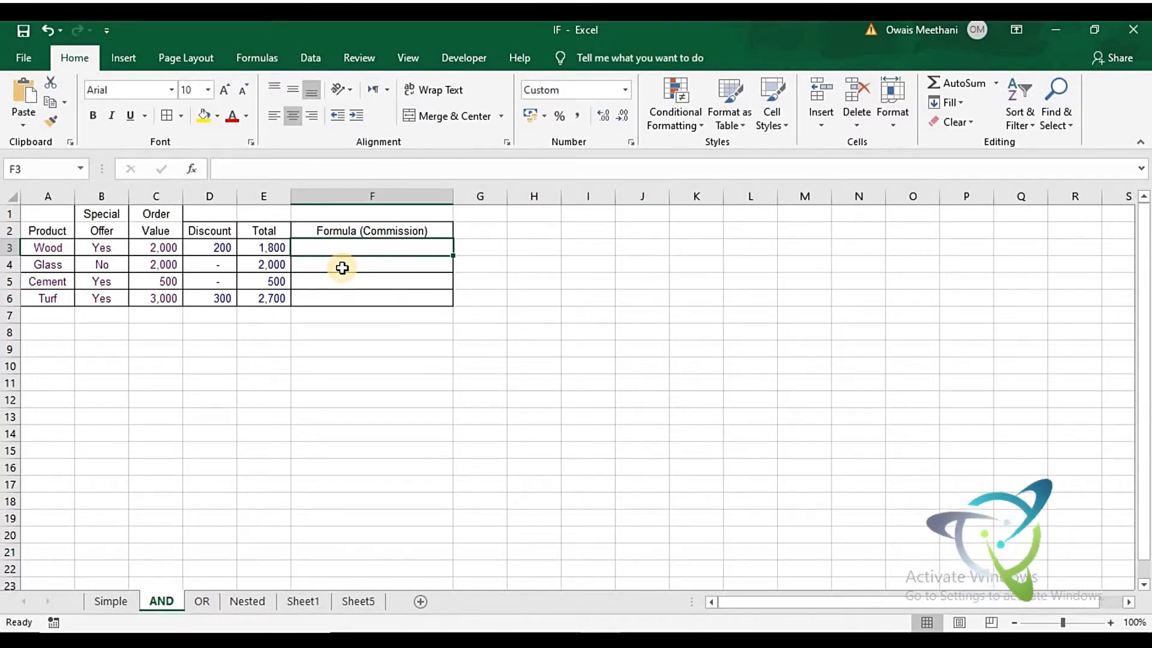
{"action": "key", "text": "Left"}
{"action": "key", "text": "Left"}
{"action": "key", "text": "Left"}
{"action": "key", "text": "Left"}
{"action": "key", "text": "Left"}
{"action": "key", "text": "Right"}
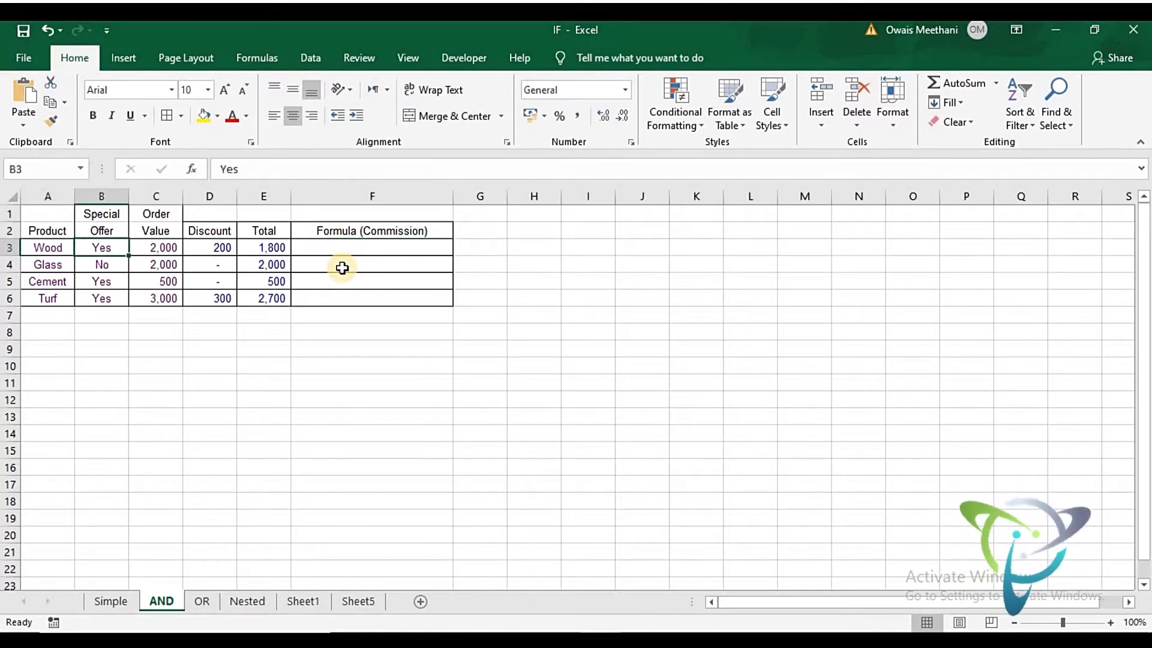
{"action": "key", "text": "Right"}
{"action": "key", "text": "Left"}
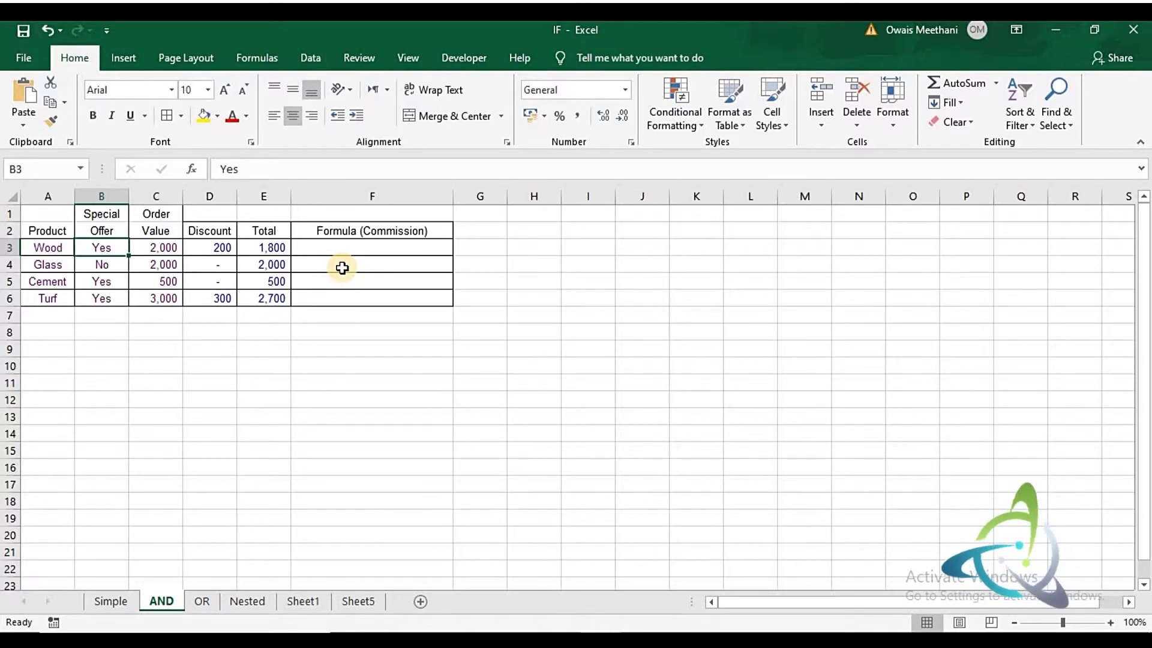
{"action": "key", "text": "Right"}
{"action": "key", "text": "Right"}
{"action": "key", "text": "Right"}
{"action": "key", "text": "Left"}
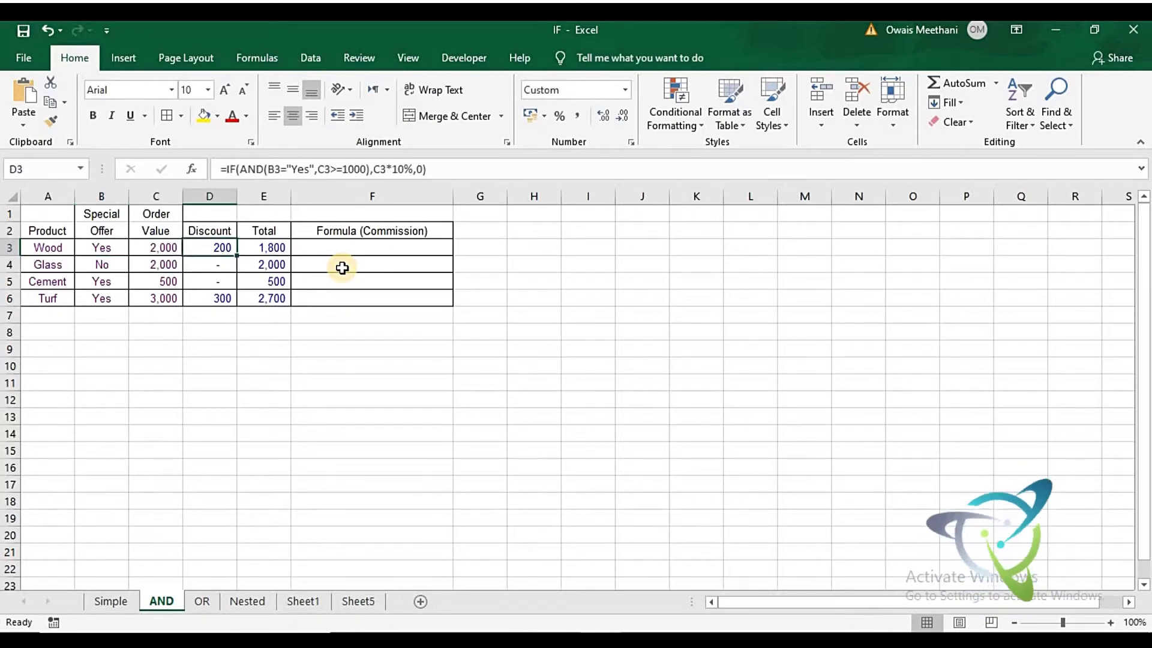
Begin replacing the Wood discount formula in D3 with an IF whose AND test first requires B3="Yes".
{"action": "key", "text": "Left"}
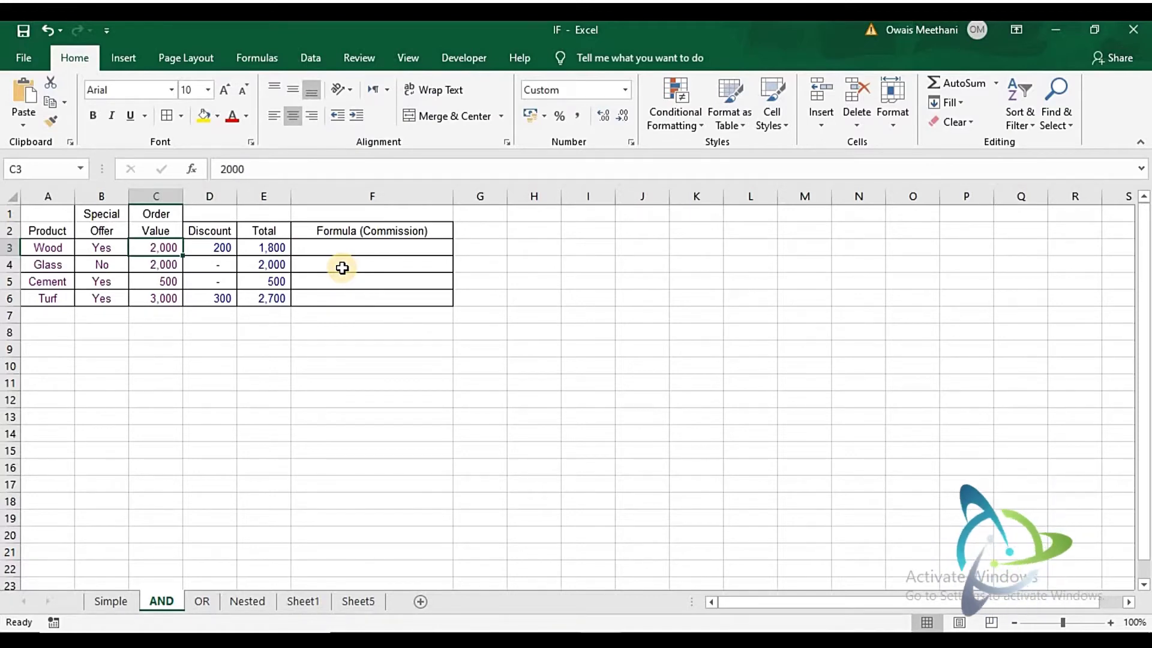
{"action": "key", "text": "Right"}
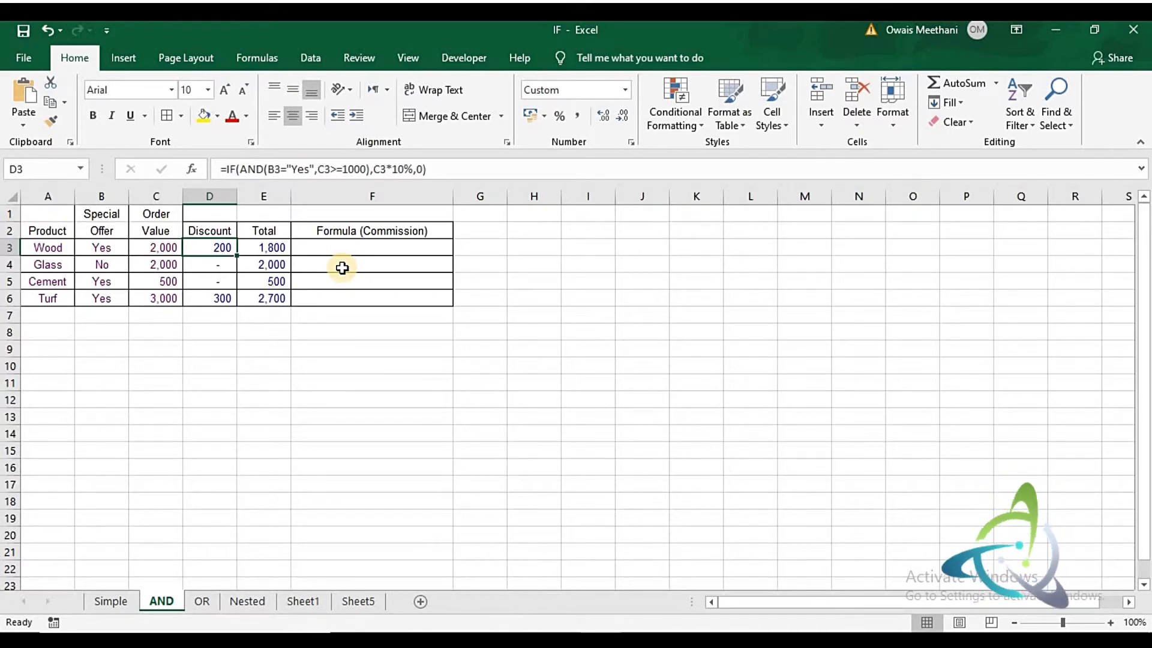
{"action": "type", "text": "=if"}
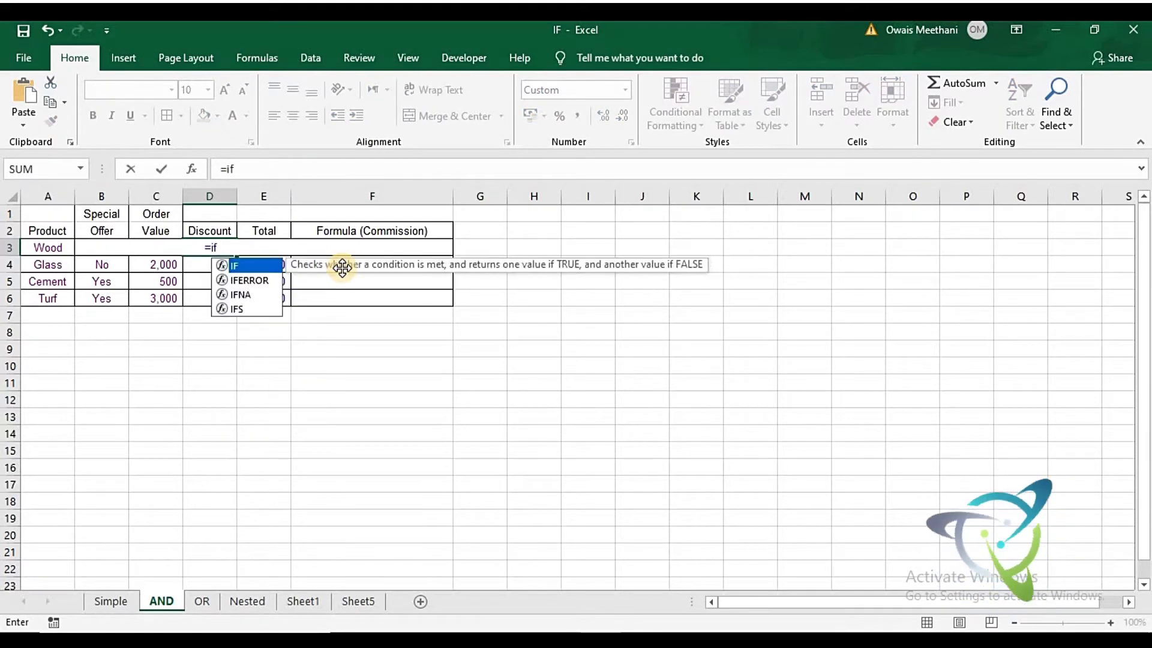
{"action": "key", "text": "Tab"}
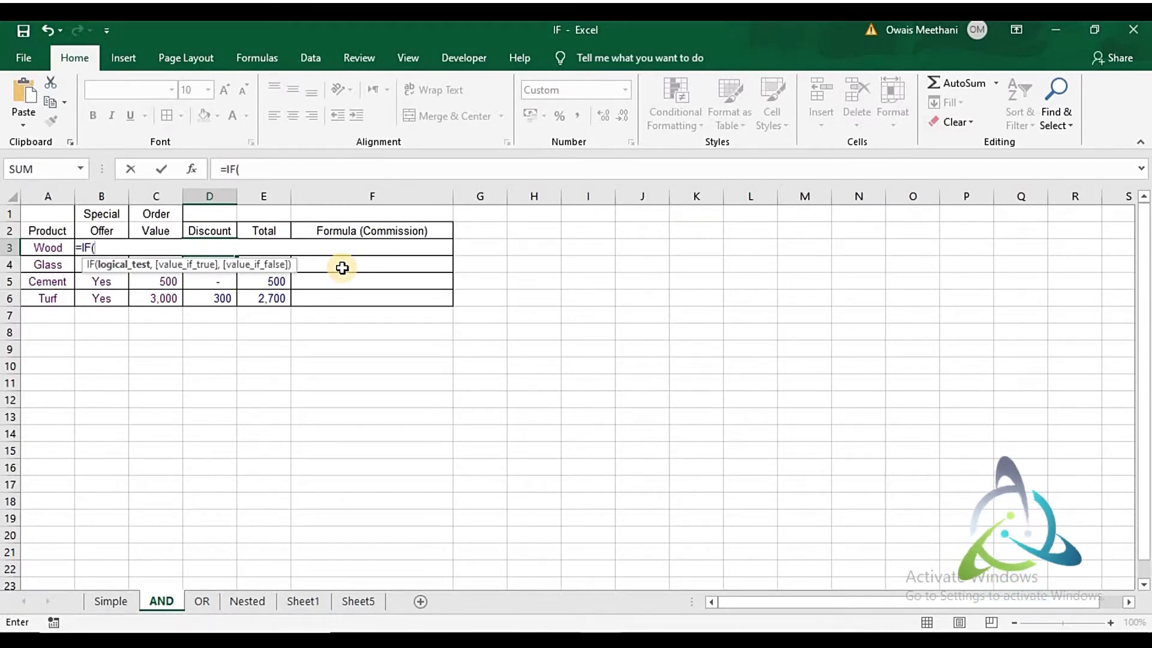
{"action": "type", "text": "AND"}
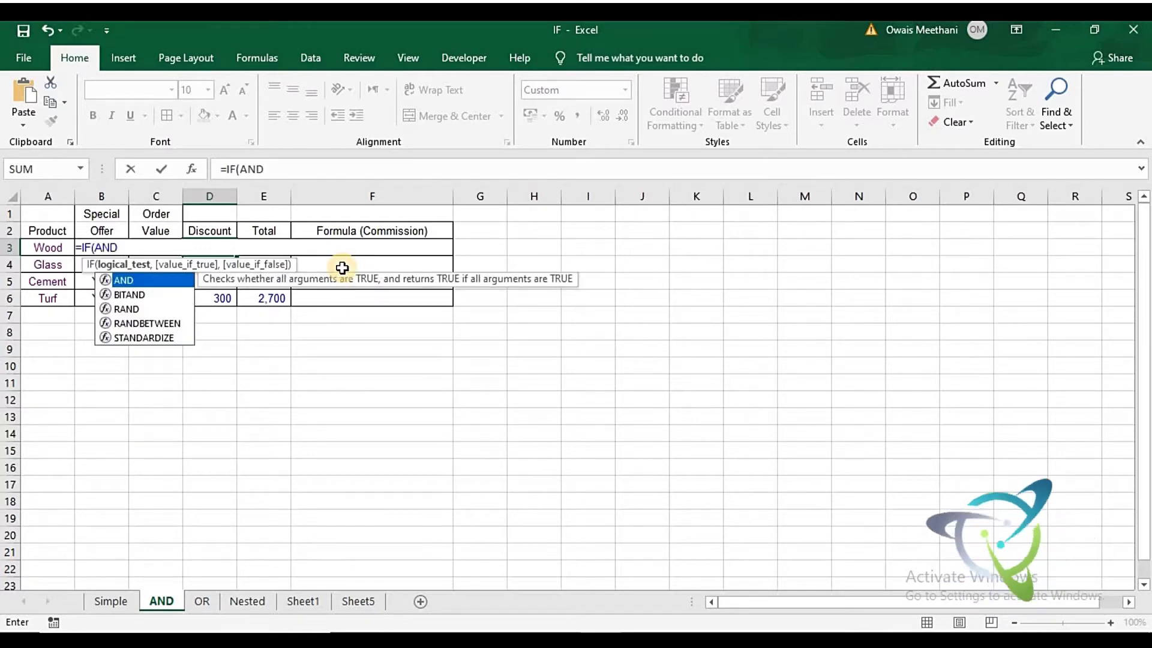
{"action": "type", "text": "("}
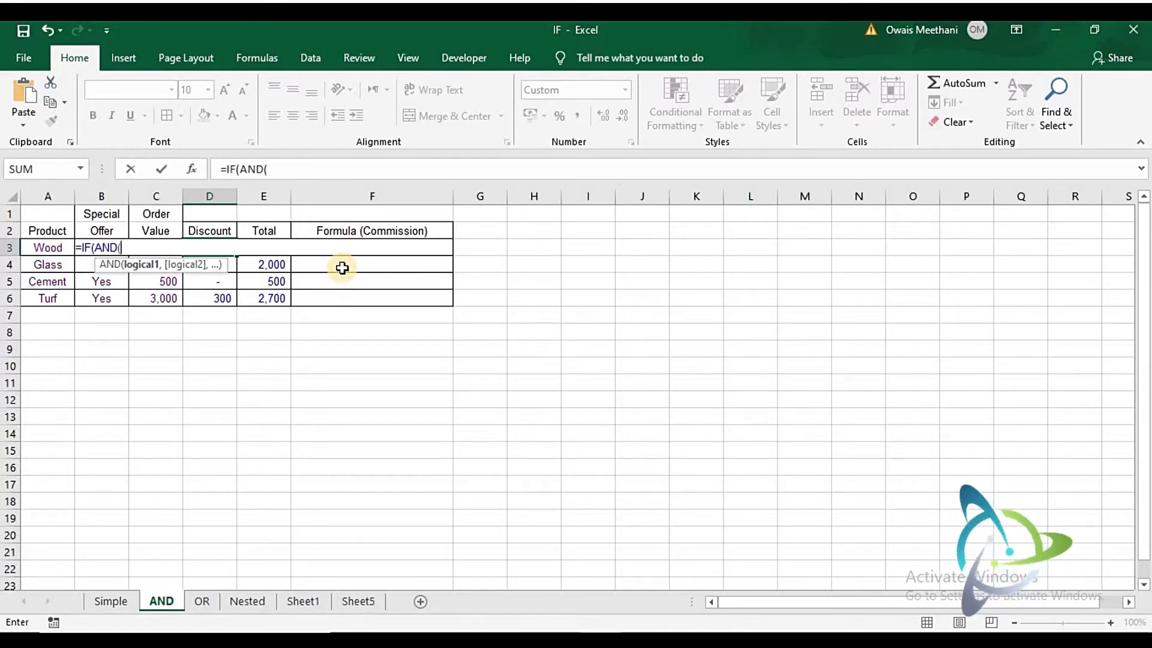
{"action": "left_click", "coordinate": [55, 246]}
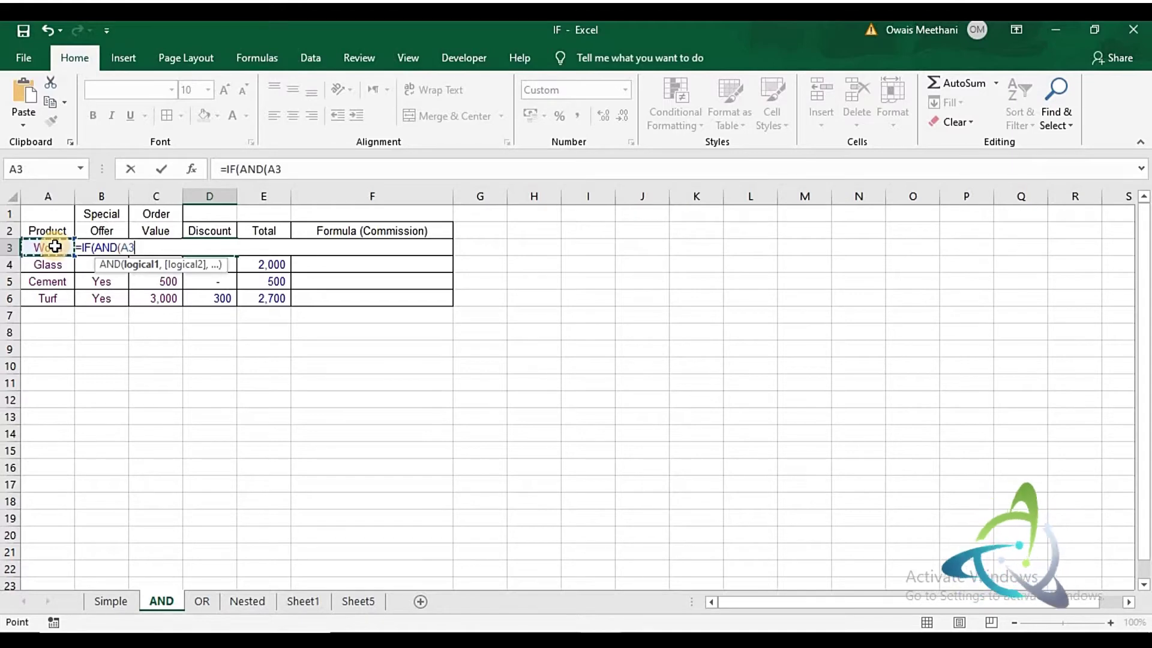
{"action": "key", "text": "Right"}
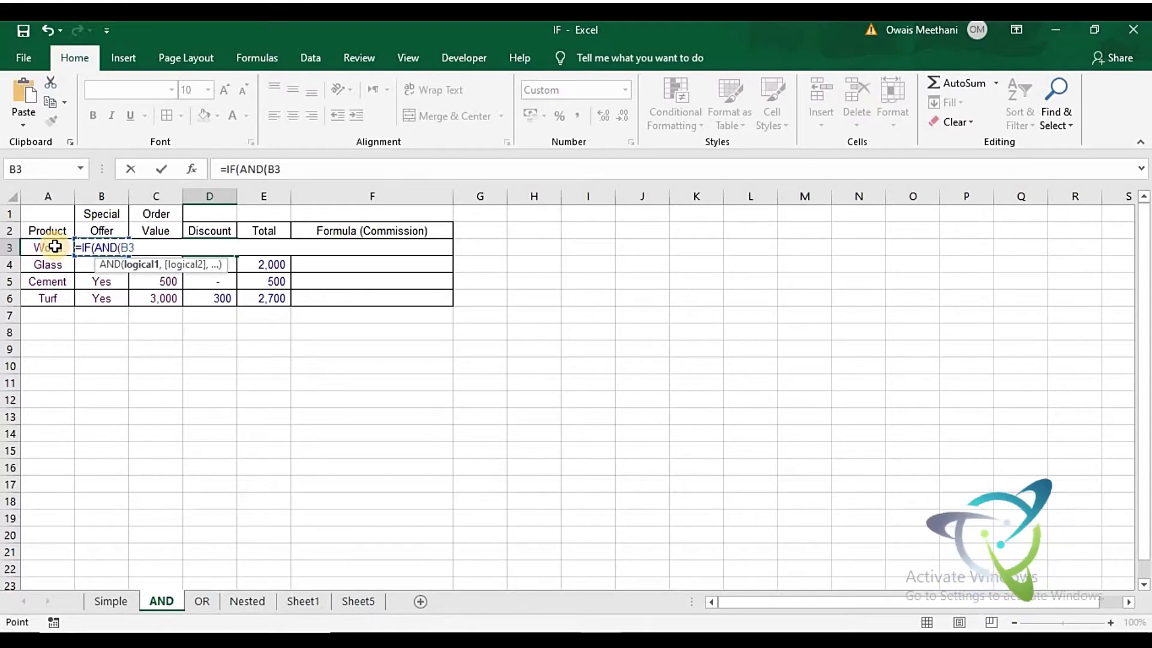
{"action": "type", "text": "="}
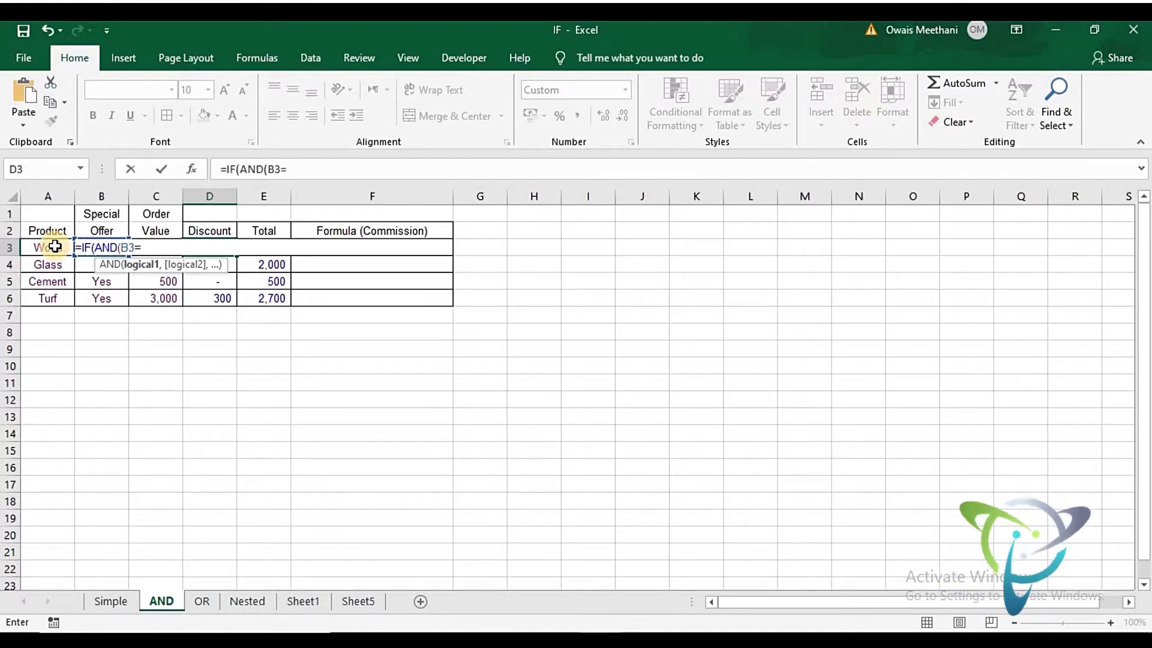
{"action": "type", "text": "\"Yes"}
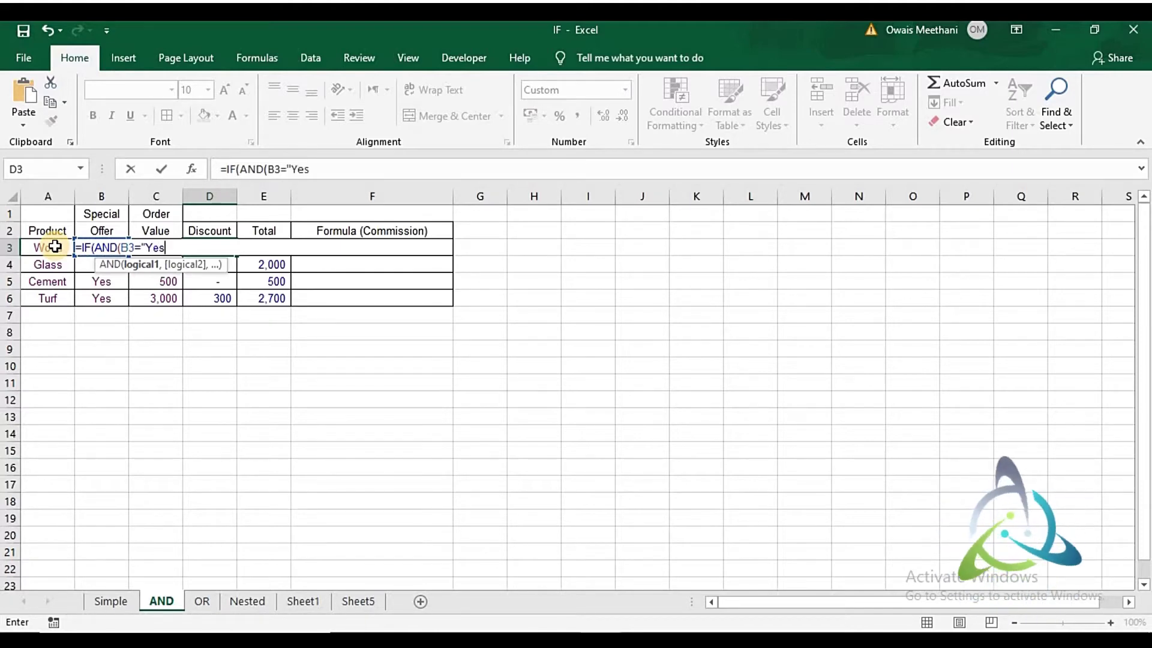
{"action": "type", "text": "\","}
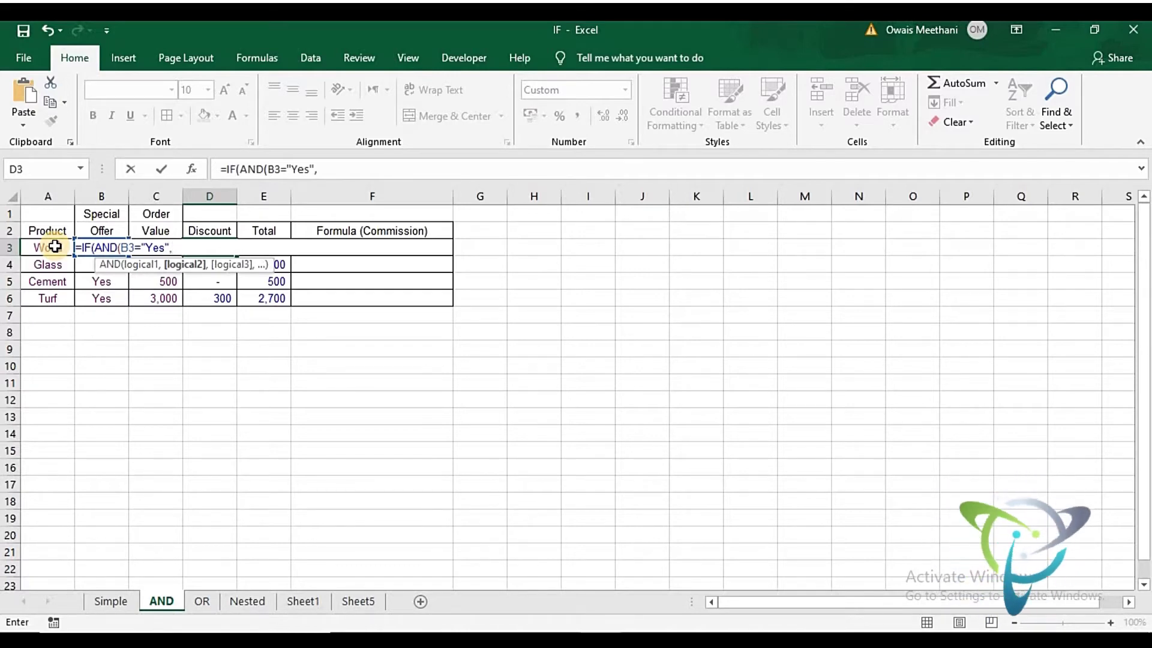
Add C3>=1500 as the second AND condition in D3's formula and close the AND test.
{"action": "left_click", "coordinate": [55, 246]}
{"action": "key", "text": "Right"}
{"action": "key", "text": "Right"}
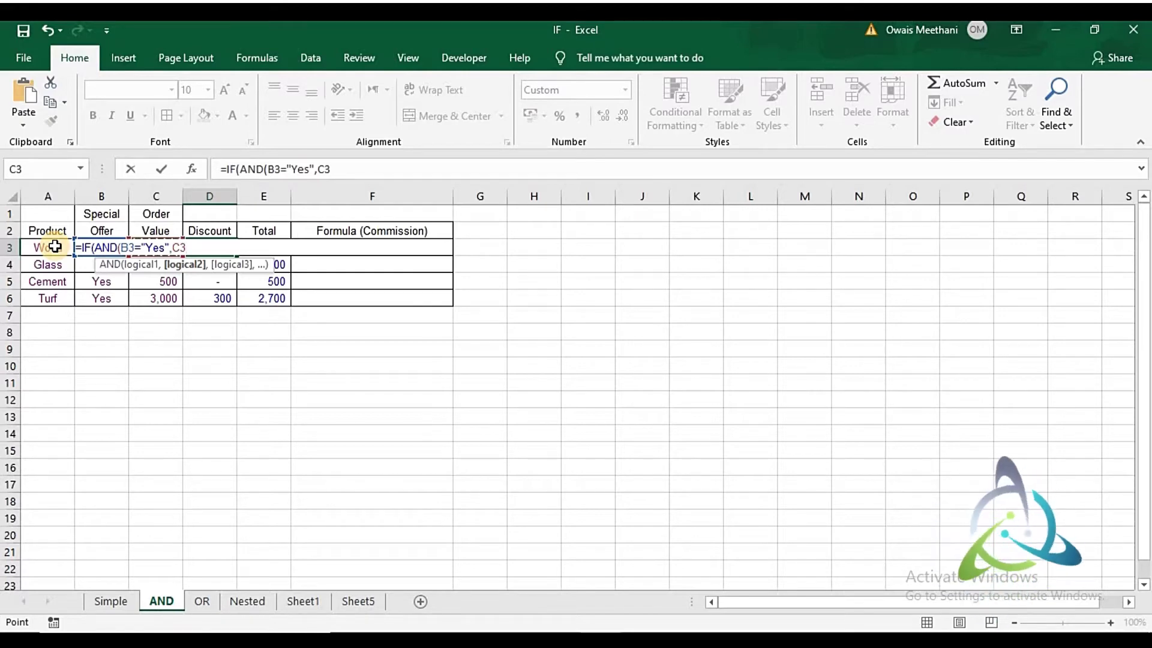
{"action": "type", "text": ">"}
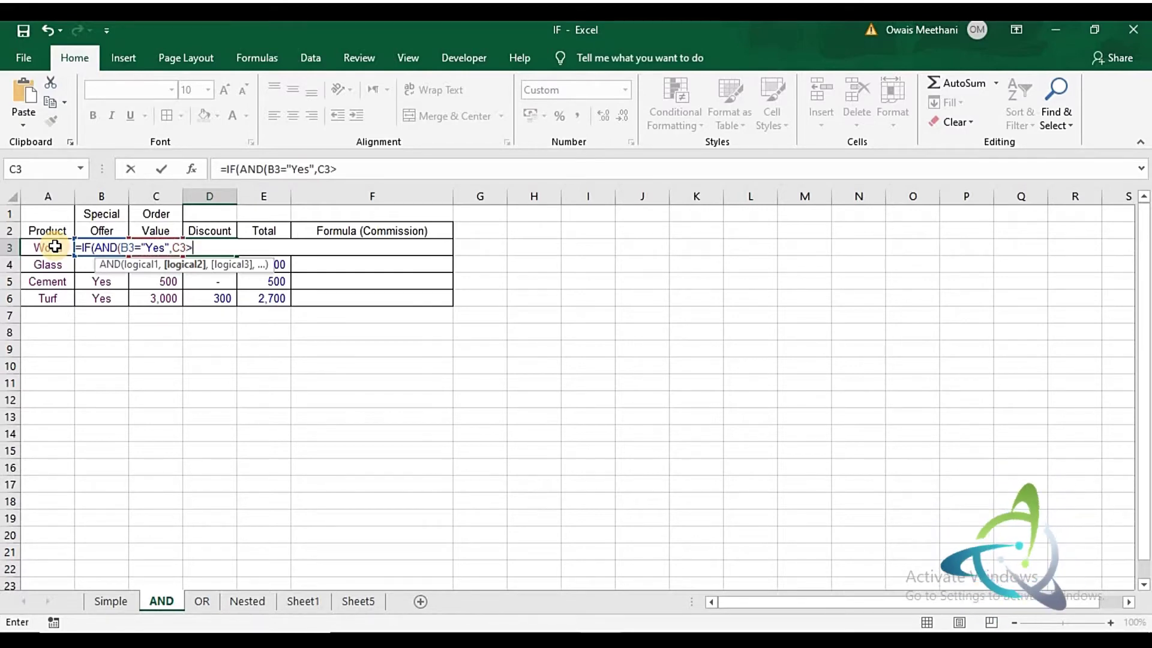
{"action": "type", "text": "="}
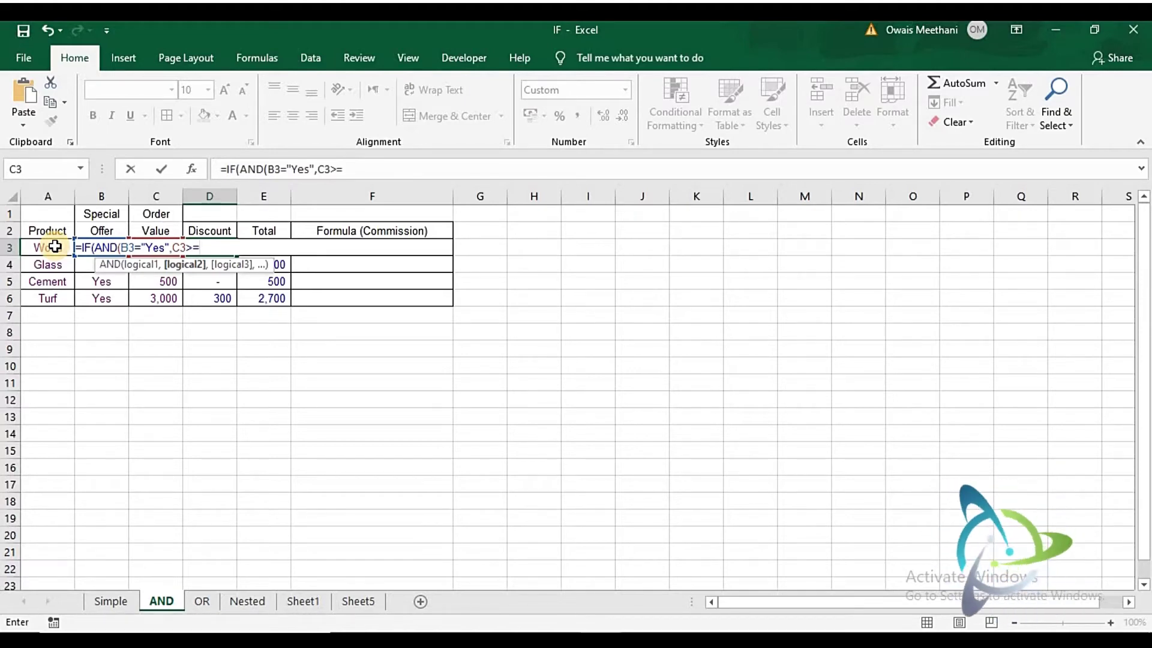
{"action": "type", "text": "1500"}
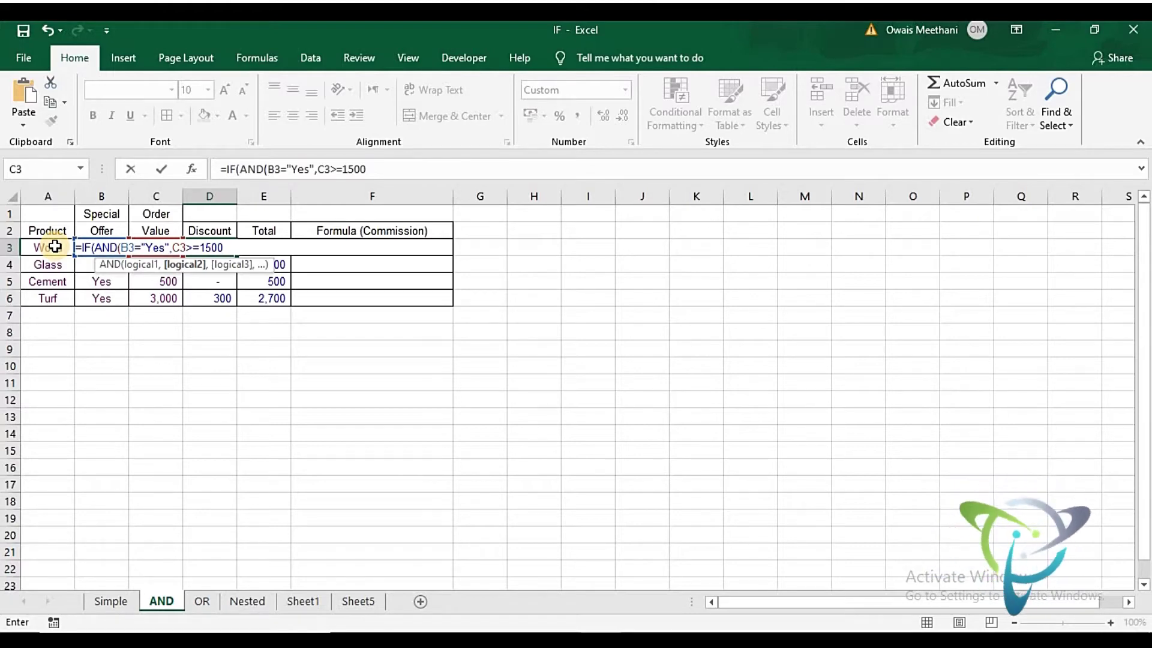
{"action": "type", "text": ")"}
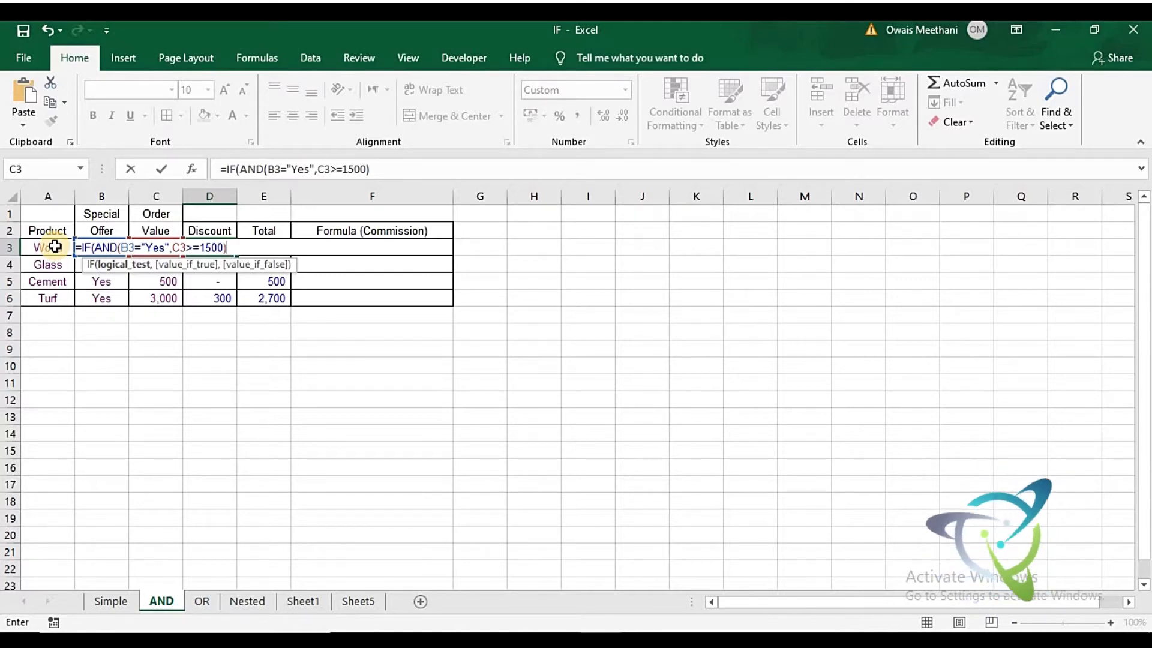
Finish D3's formula with C3*10% if true and 0 if false, and fill it down the Discount column to D6.
{"action": "type", "text": ","}
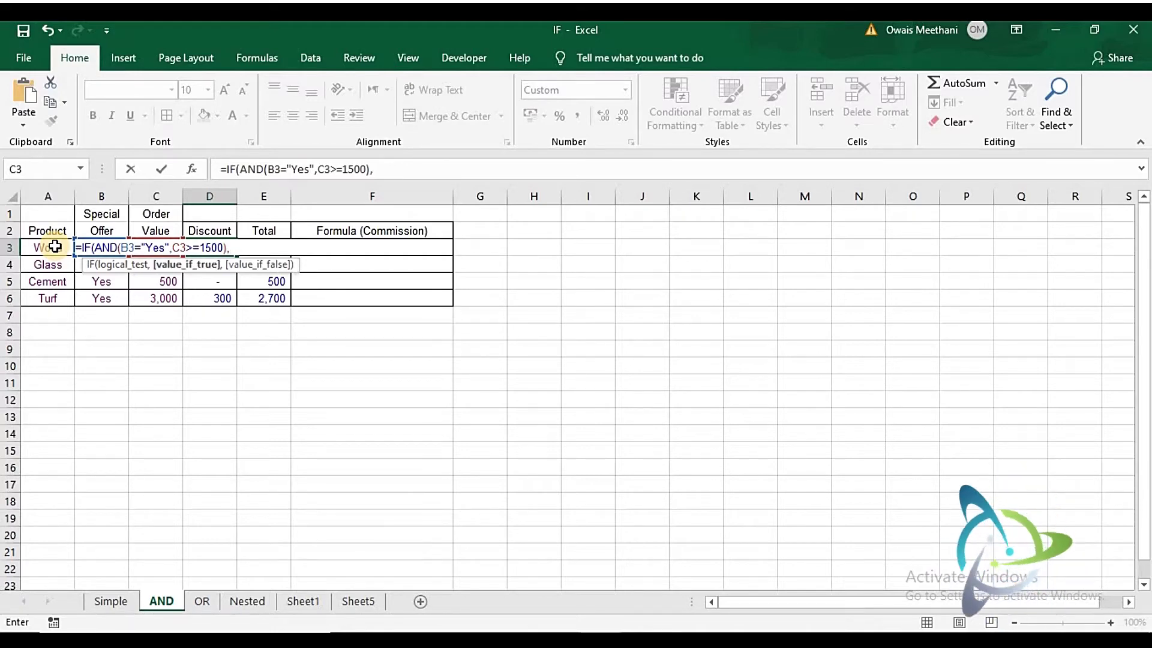
{"action": "type", "text": "C3"}
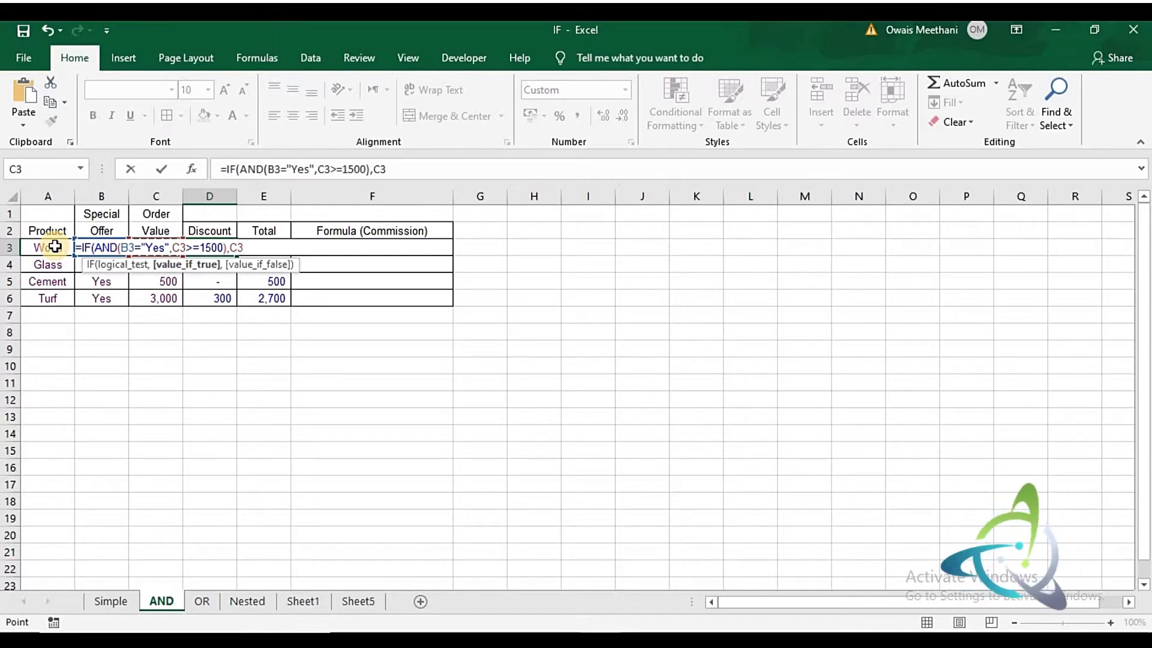
{"action": "type", "text": "*"}
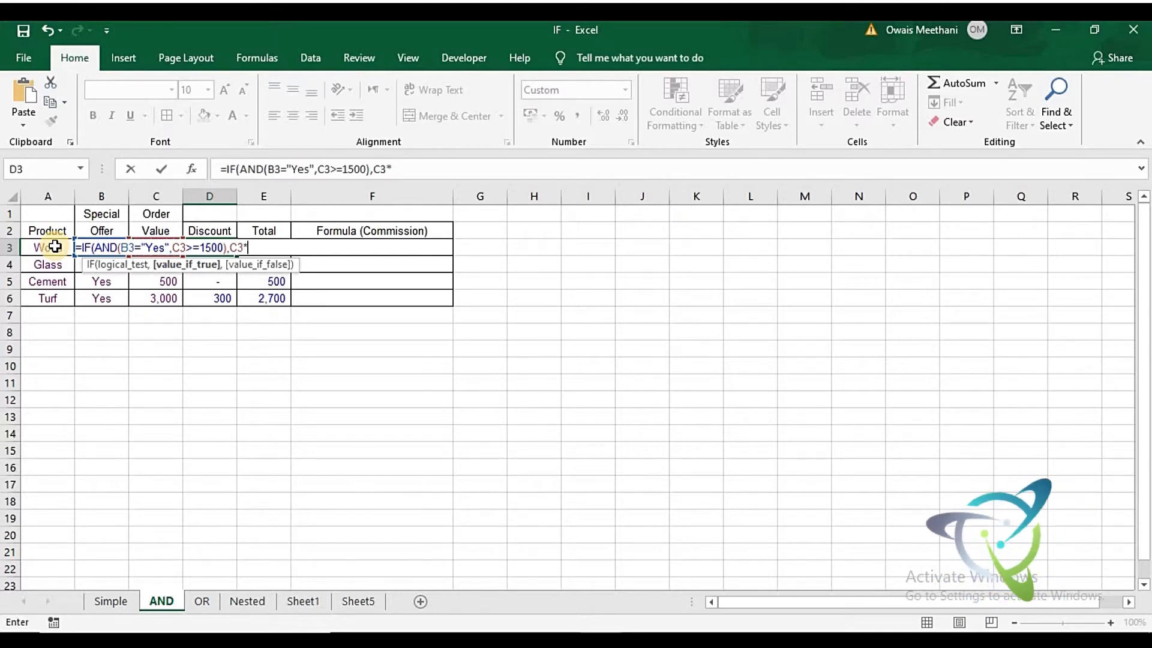
{"action": "type", "text": "10"}
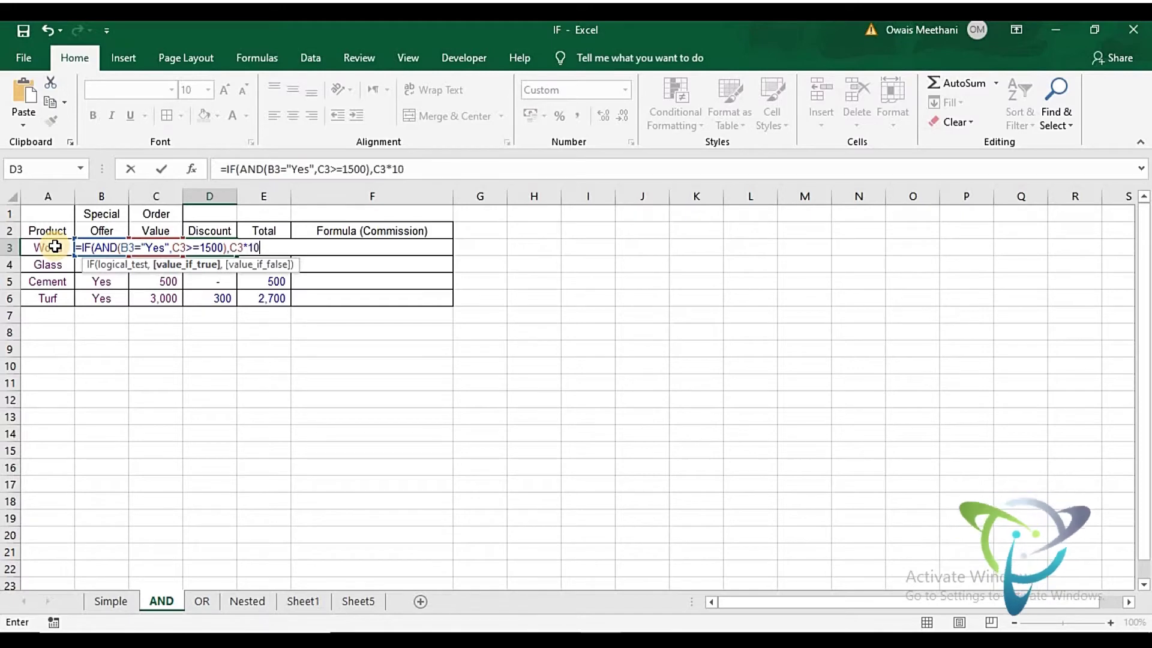
{"action": "type", "text": "%"}
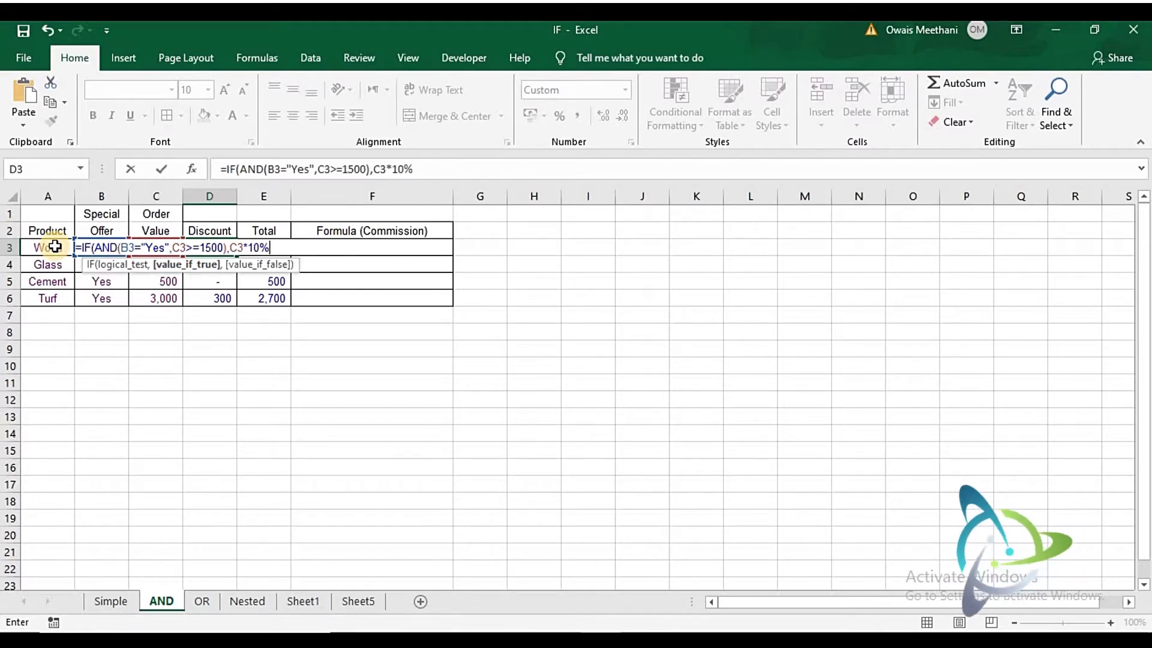
{"action": "type", "text": ","}
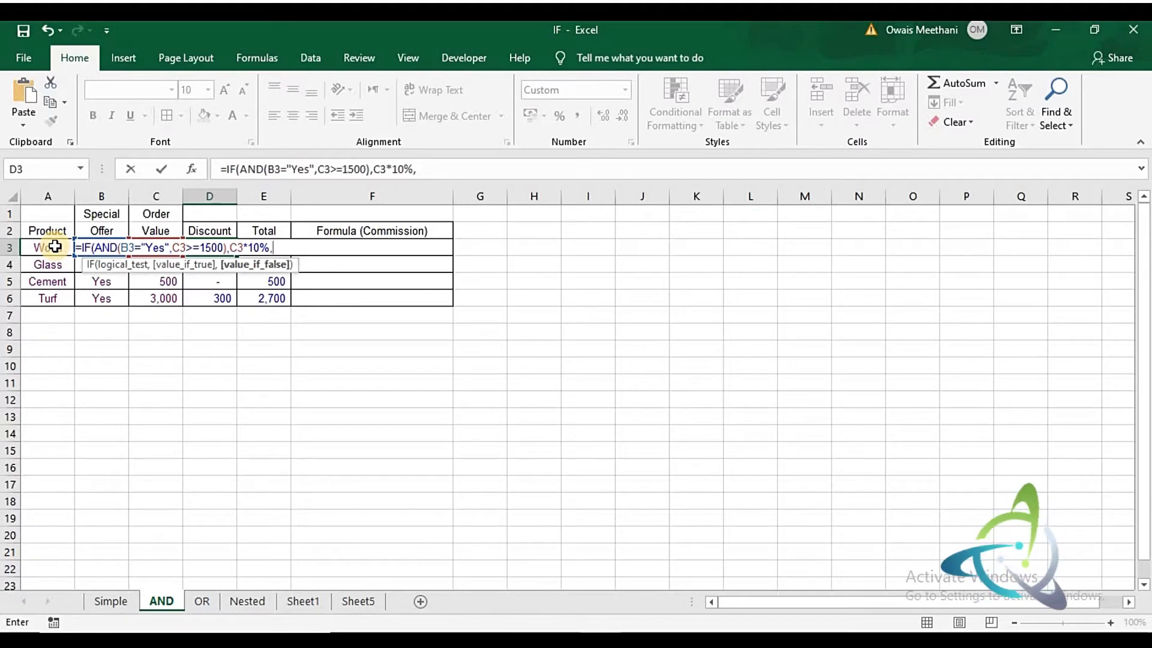
{"action": "type", "text": "0"}
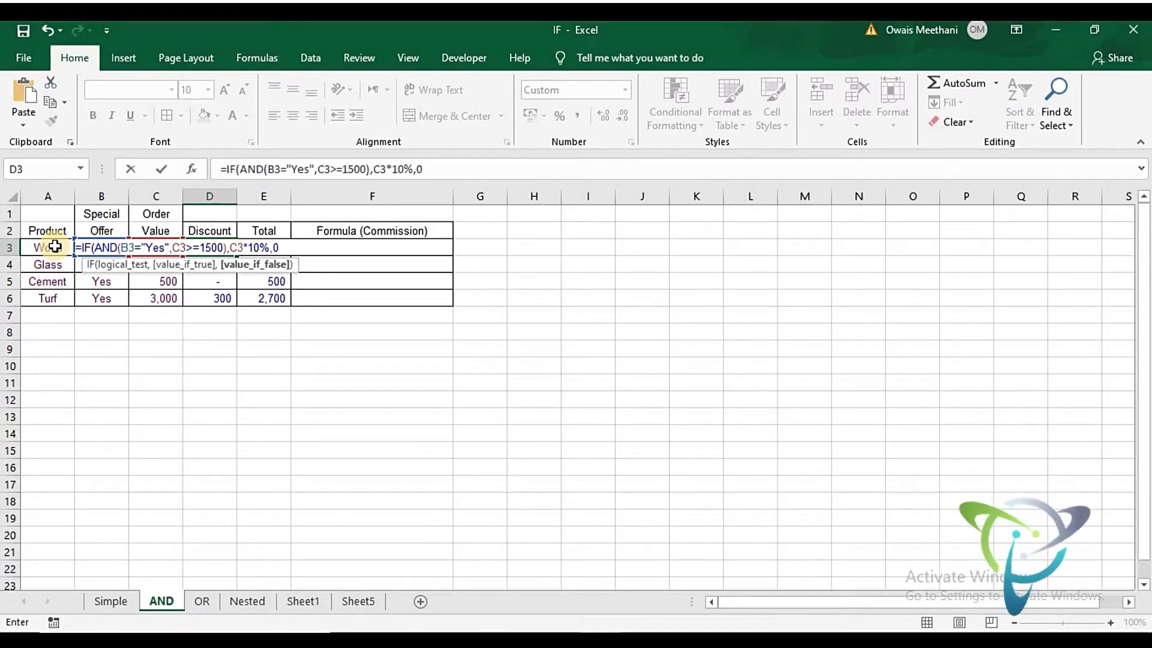
{"action": "type", "text": ")"}
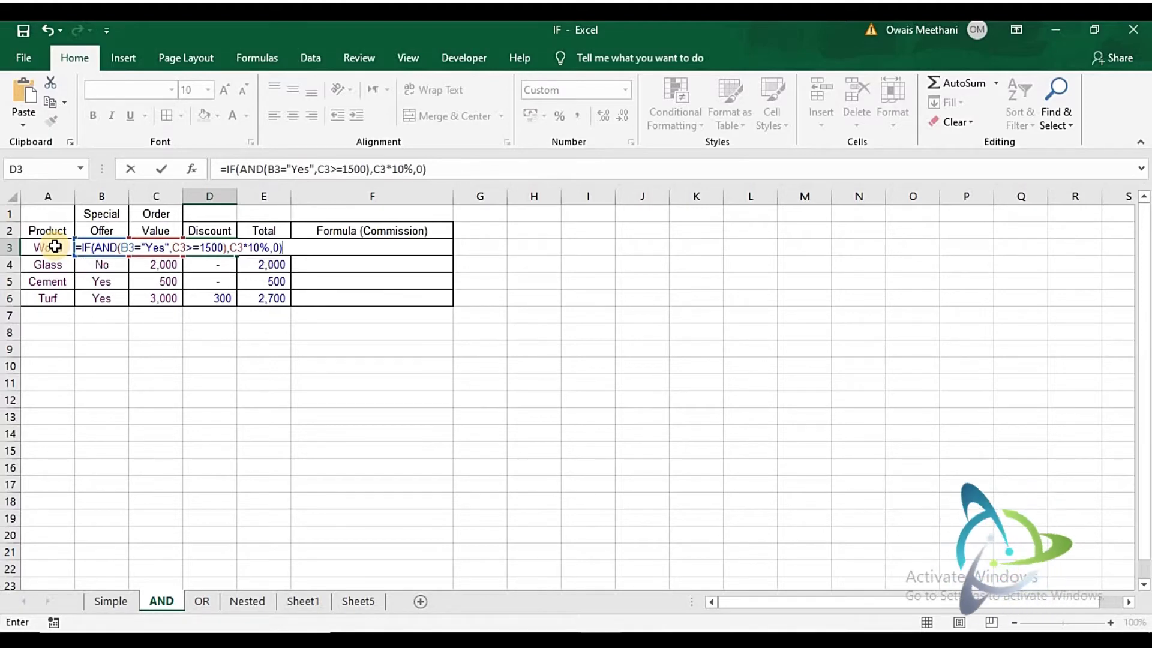
{"action": "key", "text": "Return"}
{"action": "key", "text": "Up"}
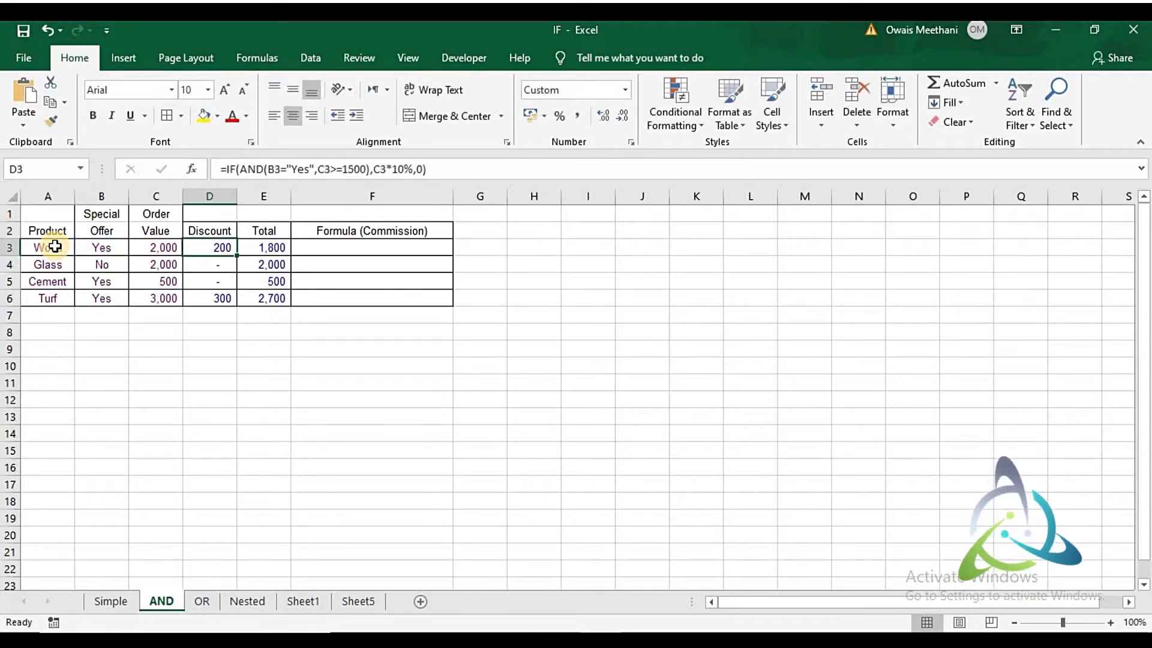
{"action": "double_click", "coordinate": [238, 253]}
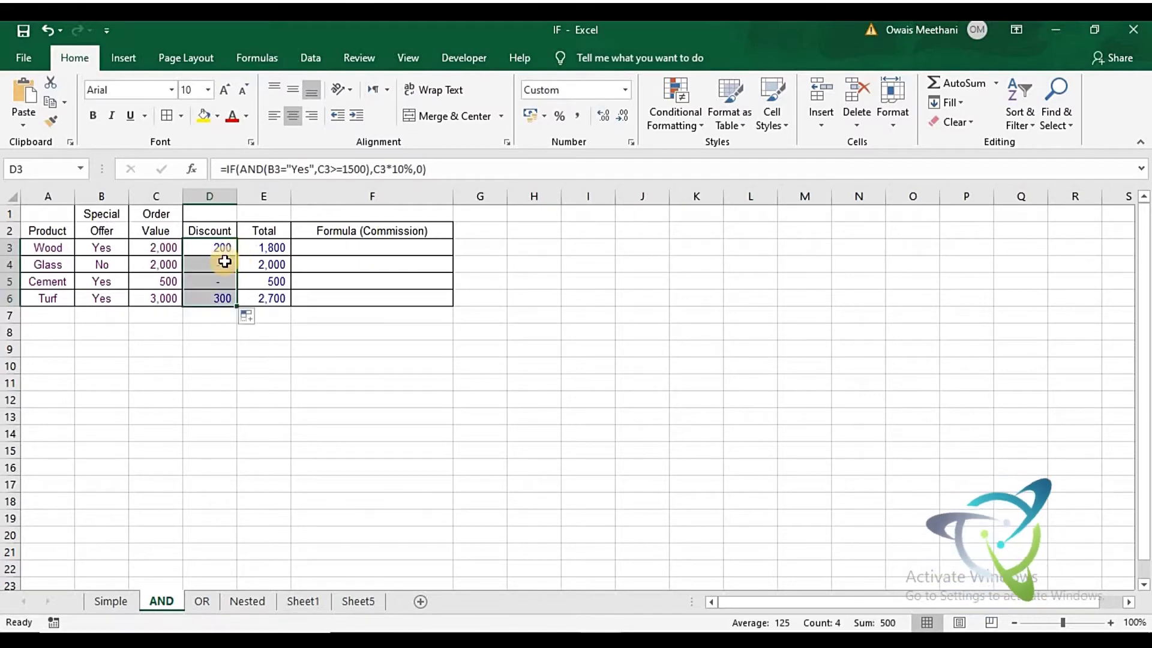
Examine the Special Offer, Order Value and Discount cells of the Glass, Cement and Turf rows against the AND conditions.
{"action": "left_click", "coordinate": [225, 261]}
{"action": "key", "text": "Left"}
{"action": "key", "text": "Left"}
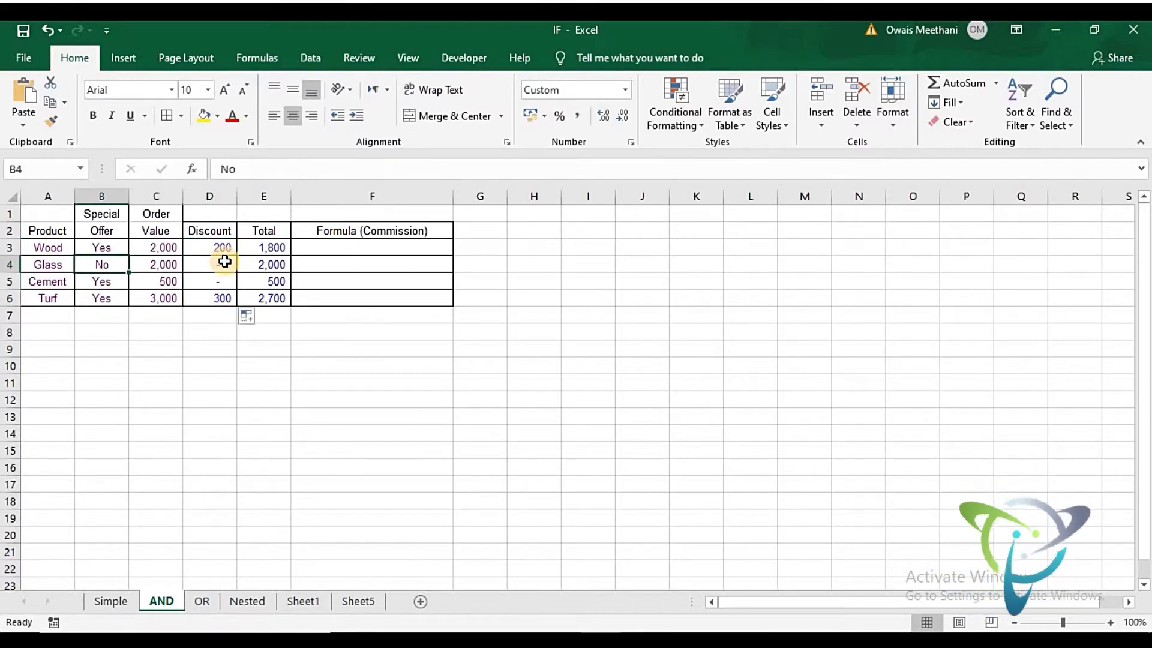
{"action": "key", "text": "Right"}
{"action": "key", "text": "Right"}
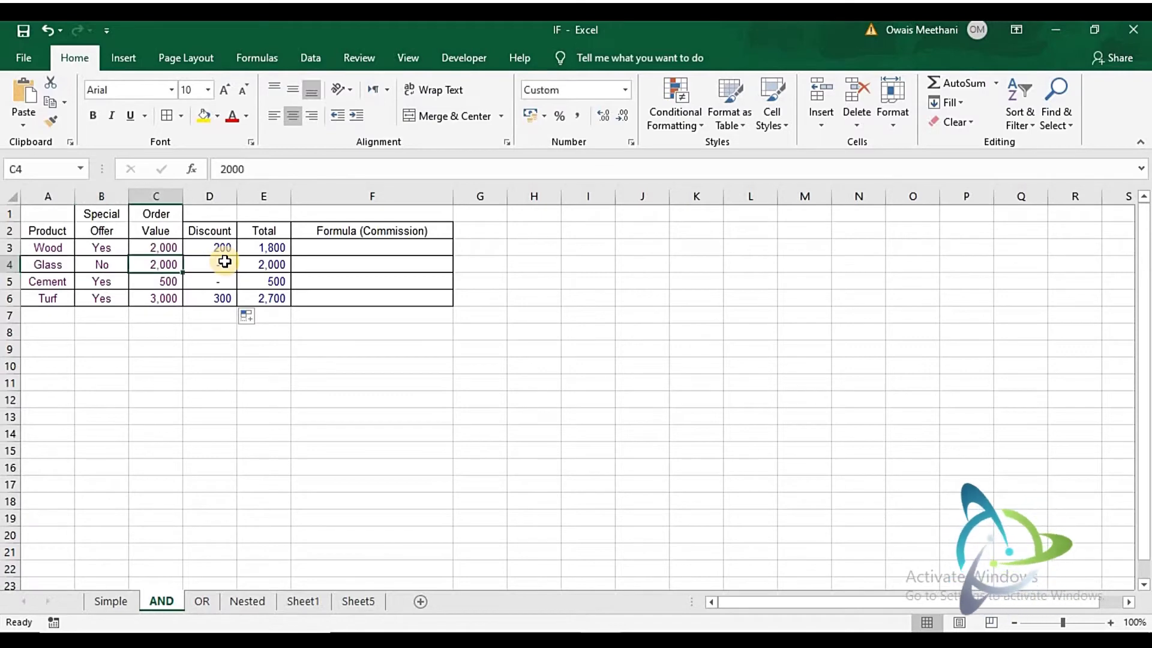
{"action": "key", "text": "Down"}
{"action": "key", "text": "Left"}
{"action": "key", "text": "Left"}
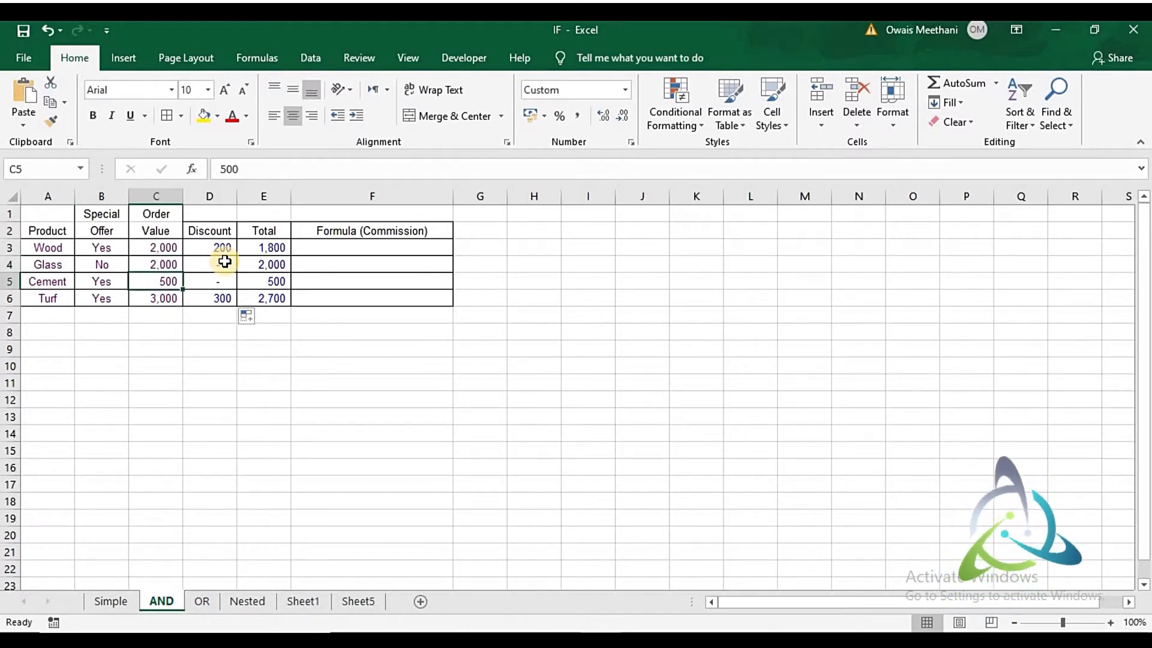
{"action": "key", "text": "Right"}
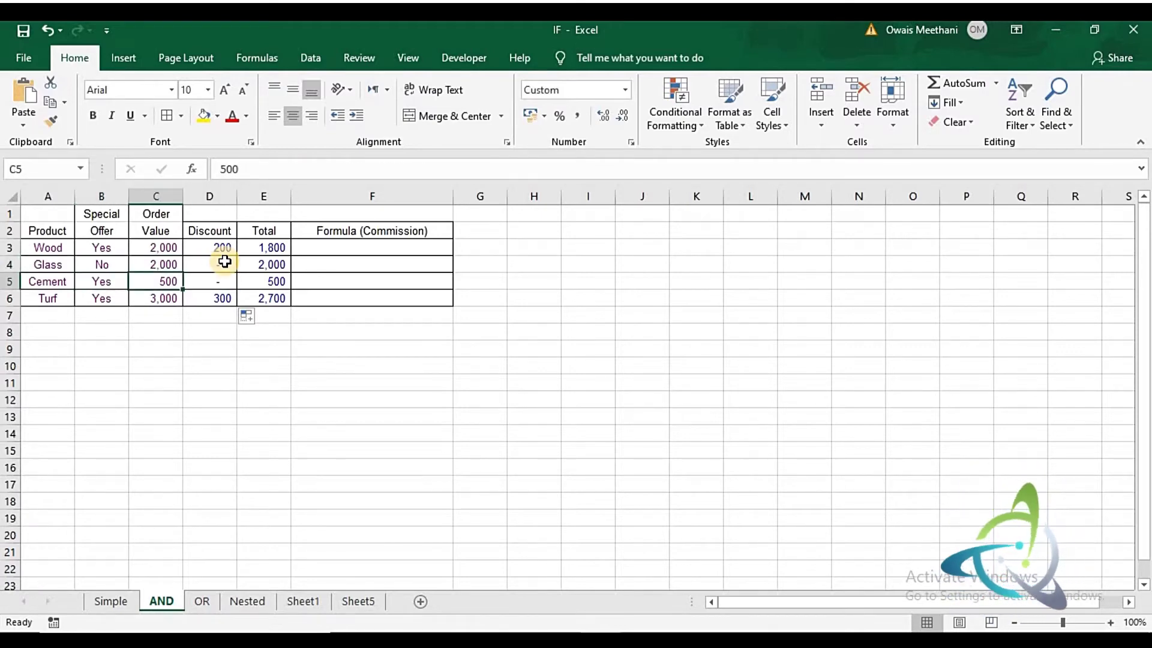
{"action": "key", "text": "Right"}
{"action": "key", "text": "Down"}
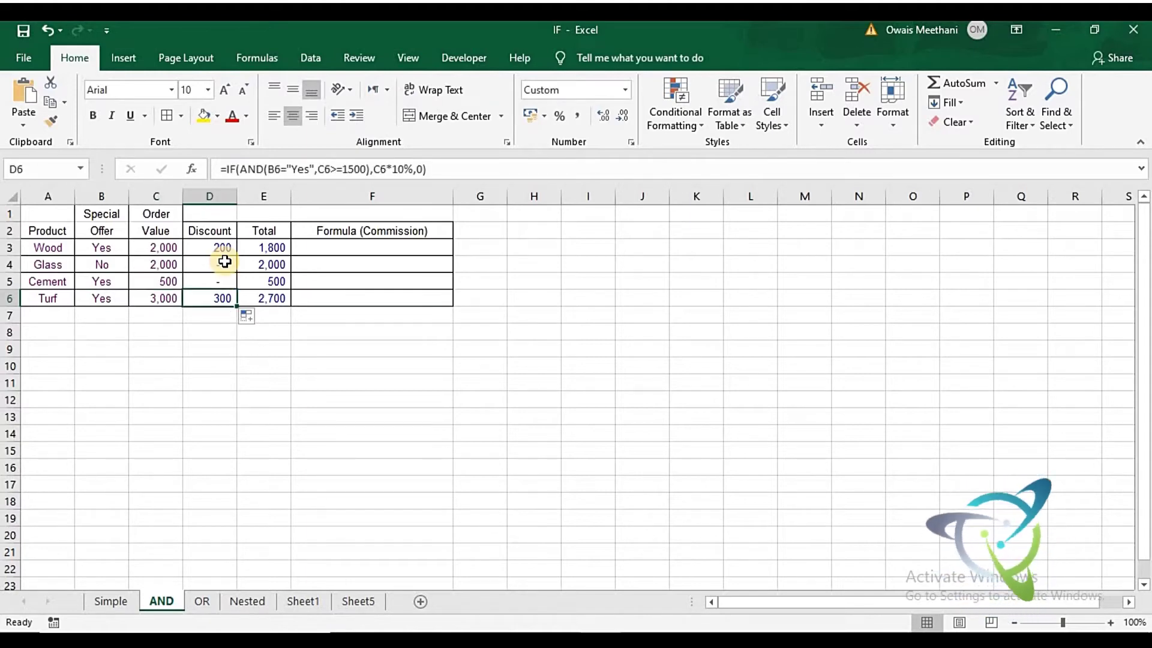
{"action": "key", "text": "Left"}
{"action": "key", "text": "Left"}
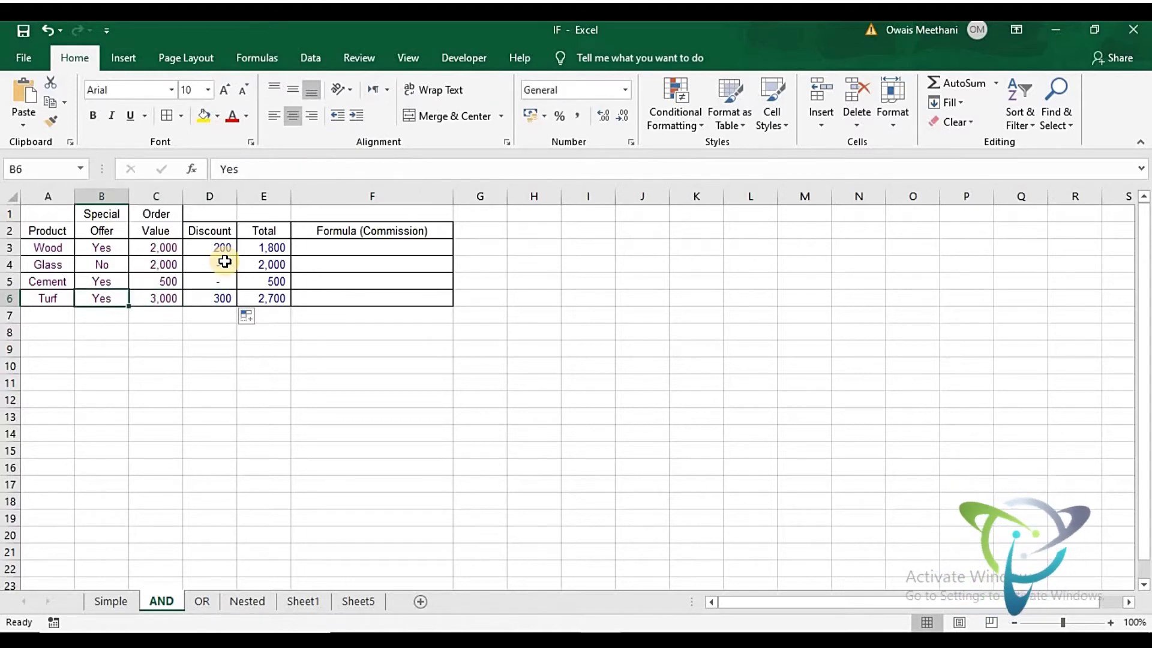
{"action": "key", "text": "Right"}
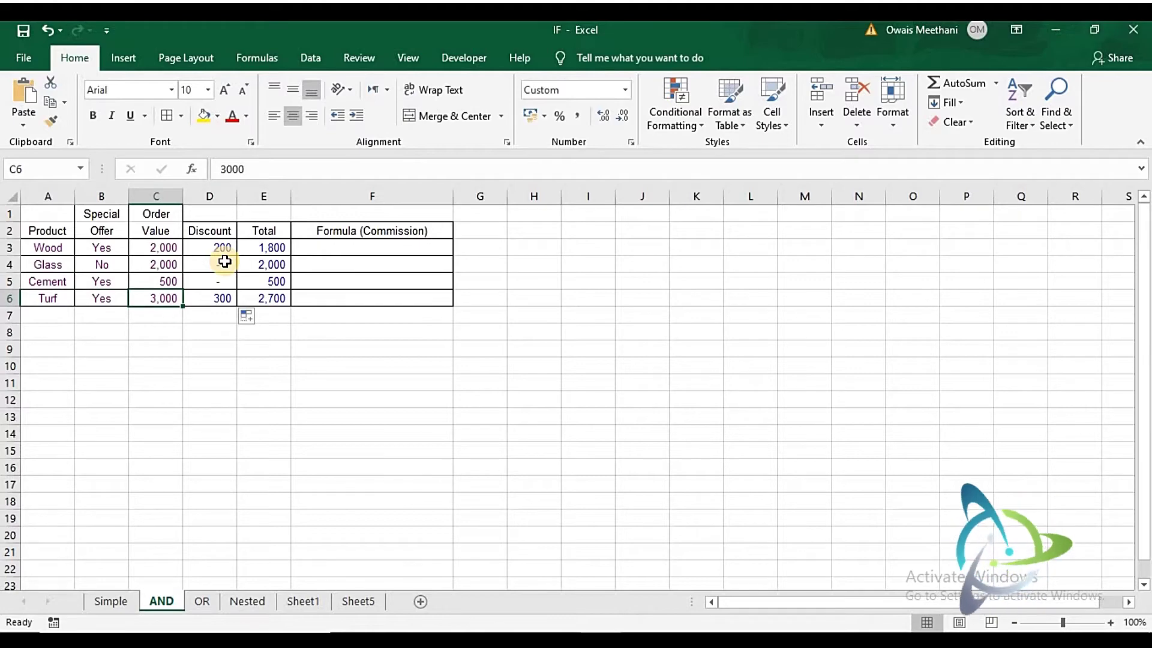
{"action": "key", "text": "Right"}
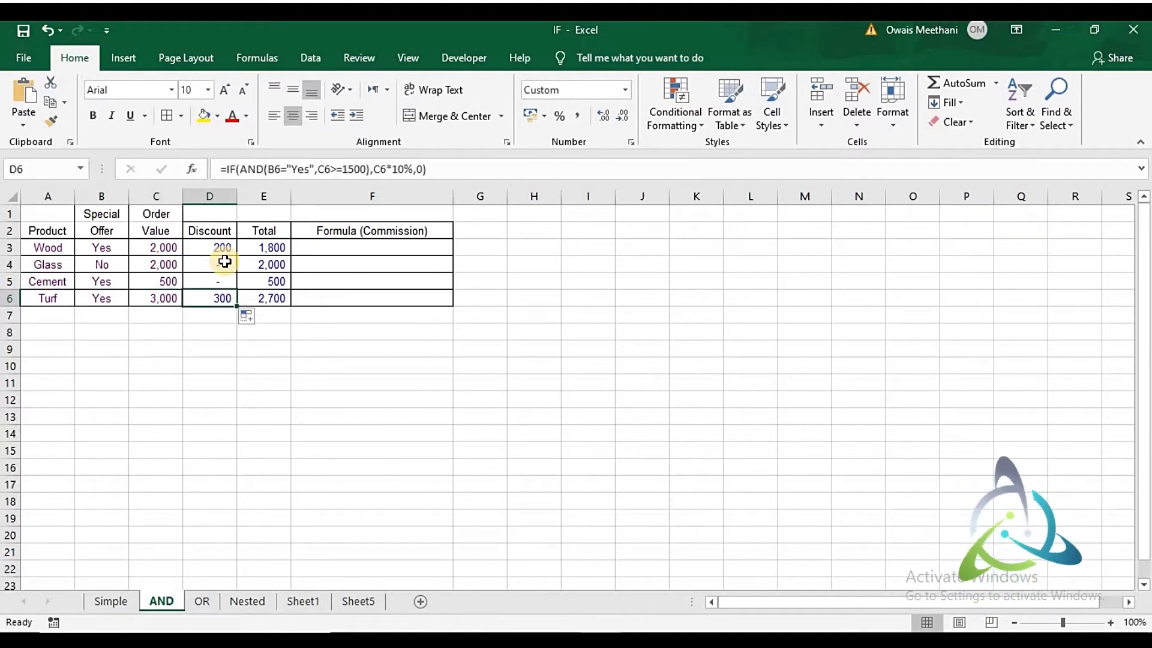
Inspect the formula behind the Wood row's Total in E3.
{"action": "key", "text": "Right"}
{"action": "key", "text": "Up"}
{"action": "key", "text": "Up"}
{"action": "key", "text": "Up"}
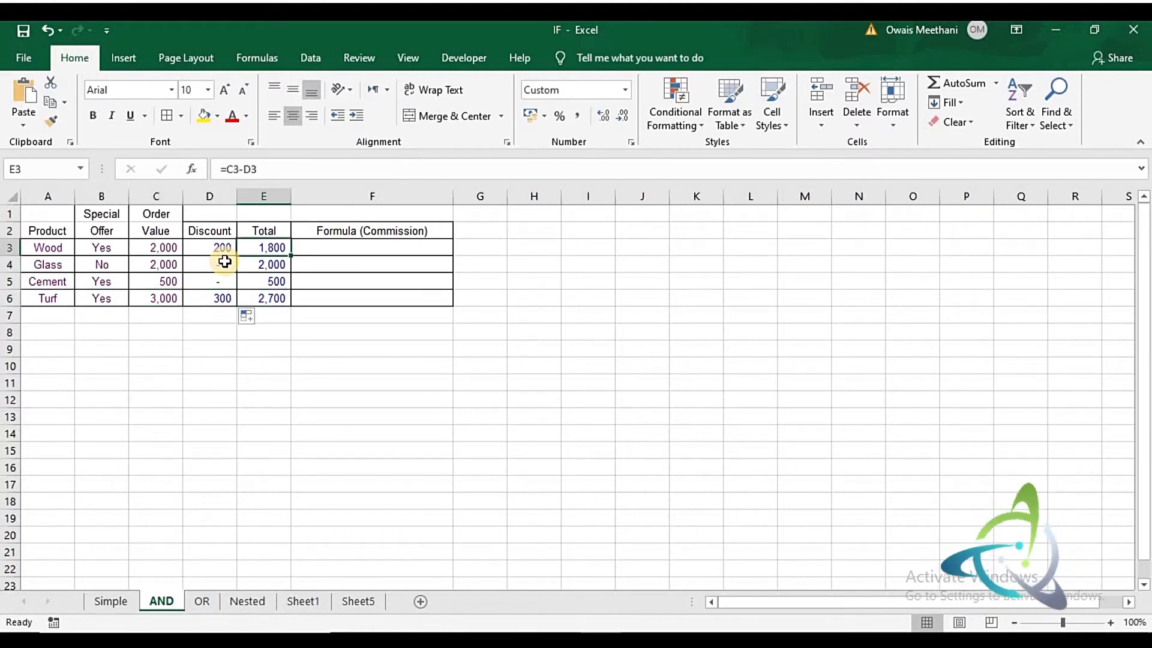
Replace the Wood row's Total formula in E3 with +C3-D3 and fill it down the Total column to E6.
{"action": "key", "text": "F2"}
{"action": "key", "text": "BackSpace"}
{"action": "key", "text": "BackSpace"}
{"action": "key", "text": "BackSpace"}
{"action": "key", "text": "BackSpace"}
{"action": "key", "text": "BackSpace"}
{"action": "key", "text": "BackSpace"}
{"action": "type", "text": "+"}
{"action": "key", "text": "Left"}
{"action": "key", "text": "Left"}
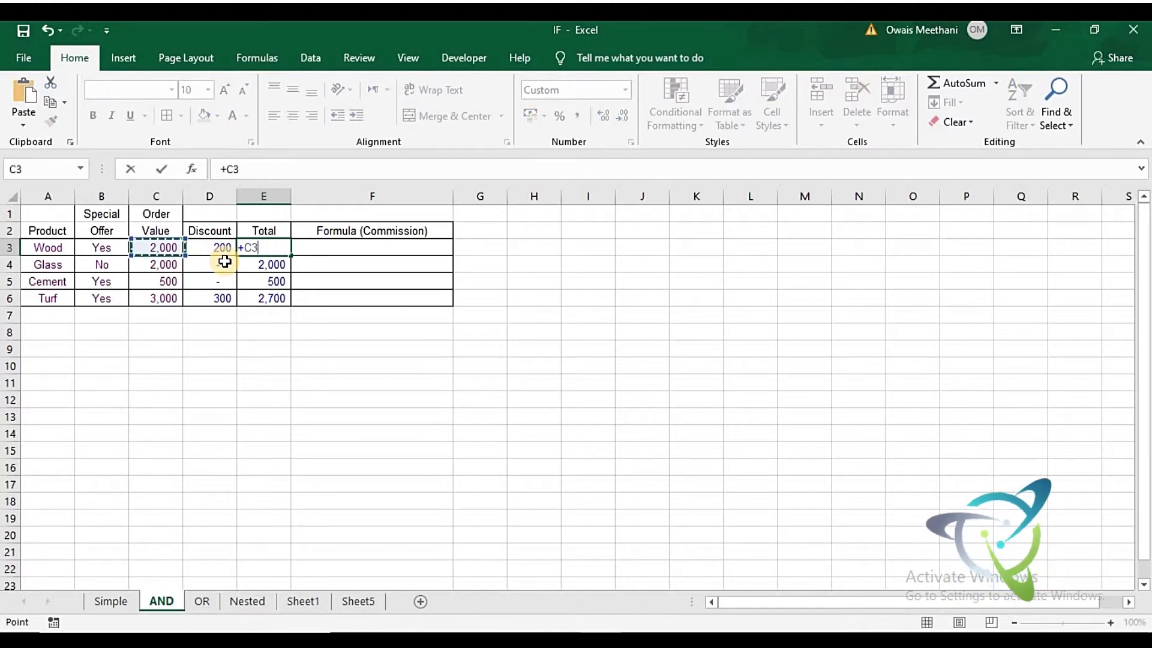
{"action": "type", "text": "-"}
{"action": "key", "text": "Left"}
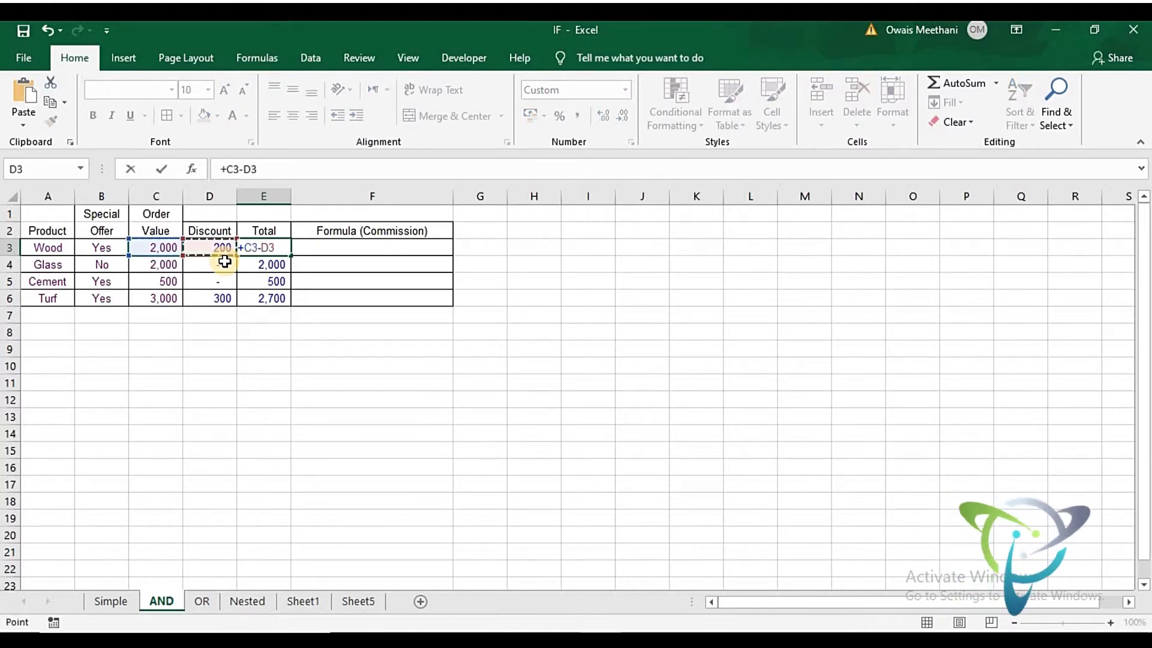
{"action": "key", "text": "Return"}
{"action": "key", "text": "Up"}
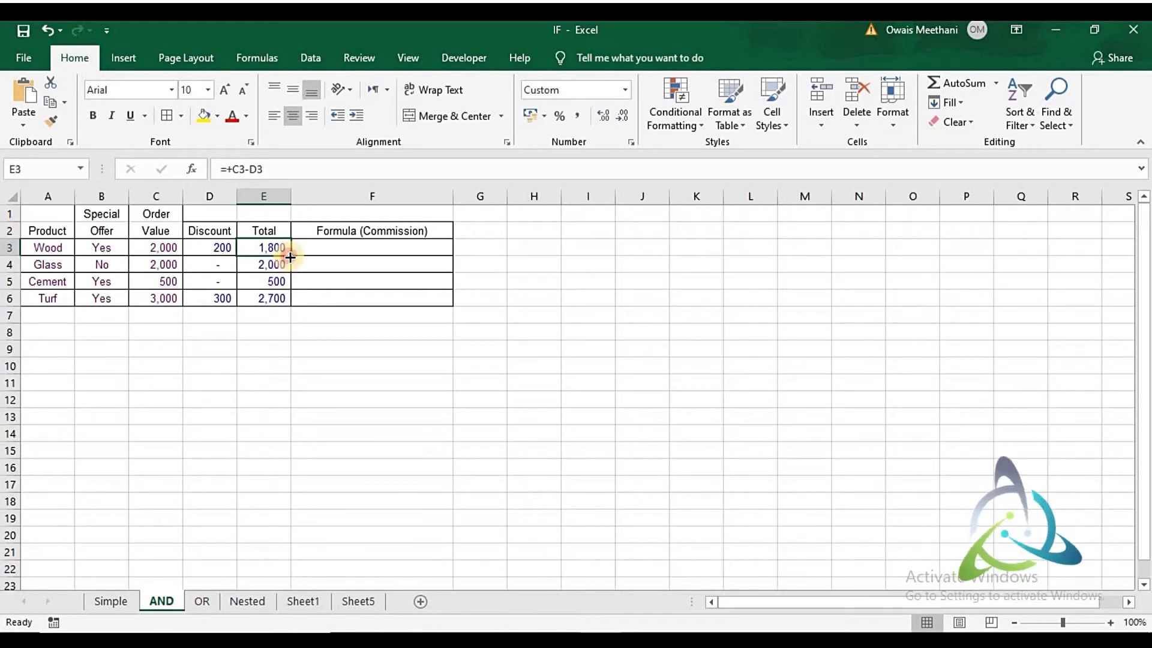
{"action": "double_click", "coordinate": [290, 257]}
Examine the Total formulas in E3 to E6 and the Turf row's Discount formula in D6.
{"action": "left_click", "coordinate": [279, 252]}
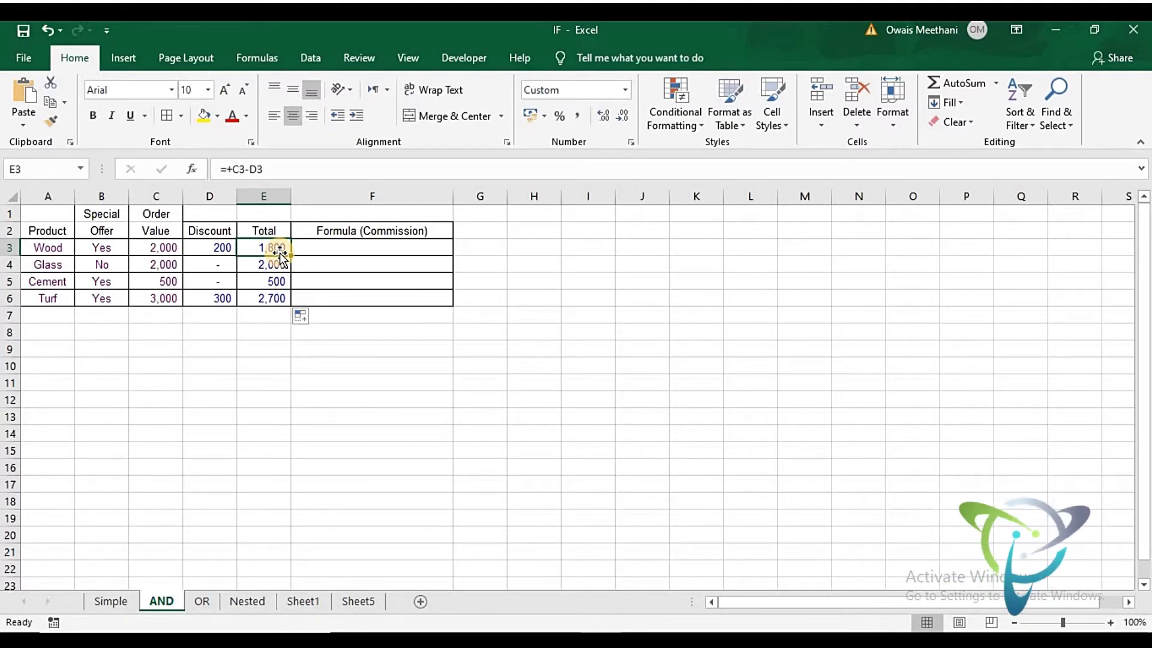
{"action": "key", "text": "Down"}
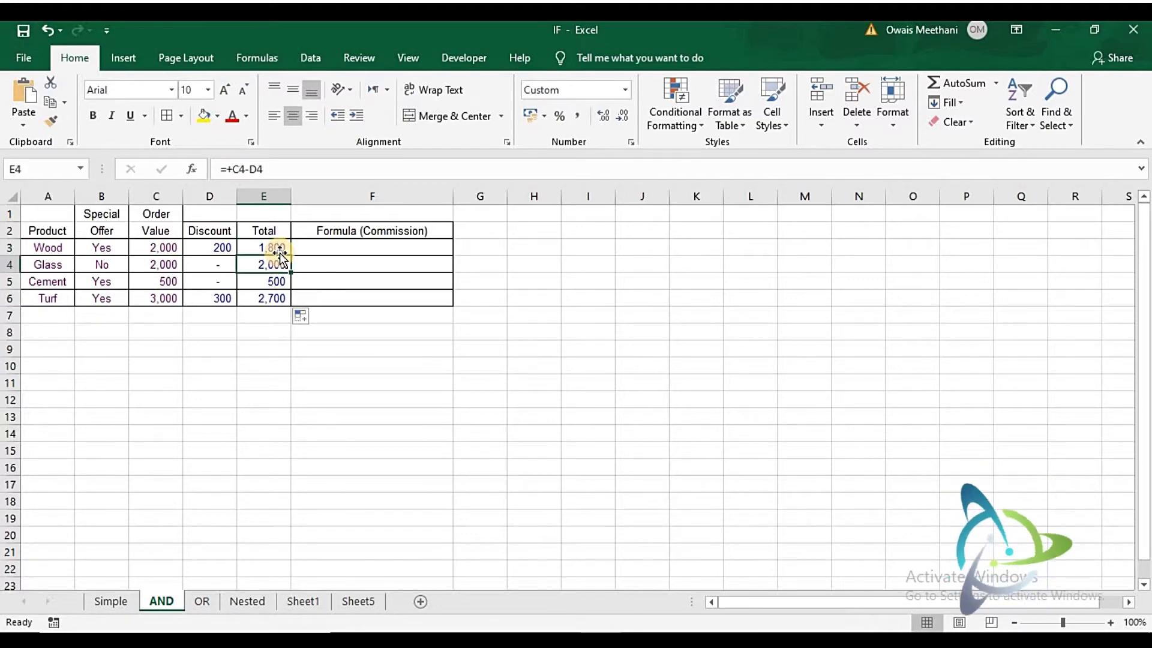
{"action": "key", "text": "Down"}
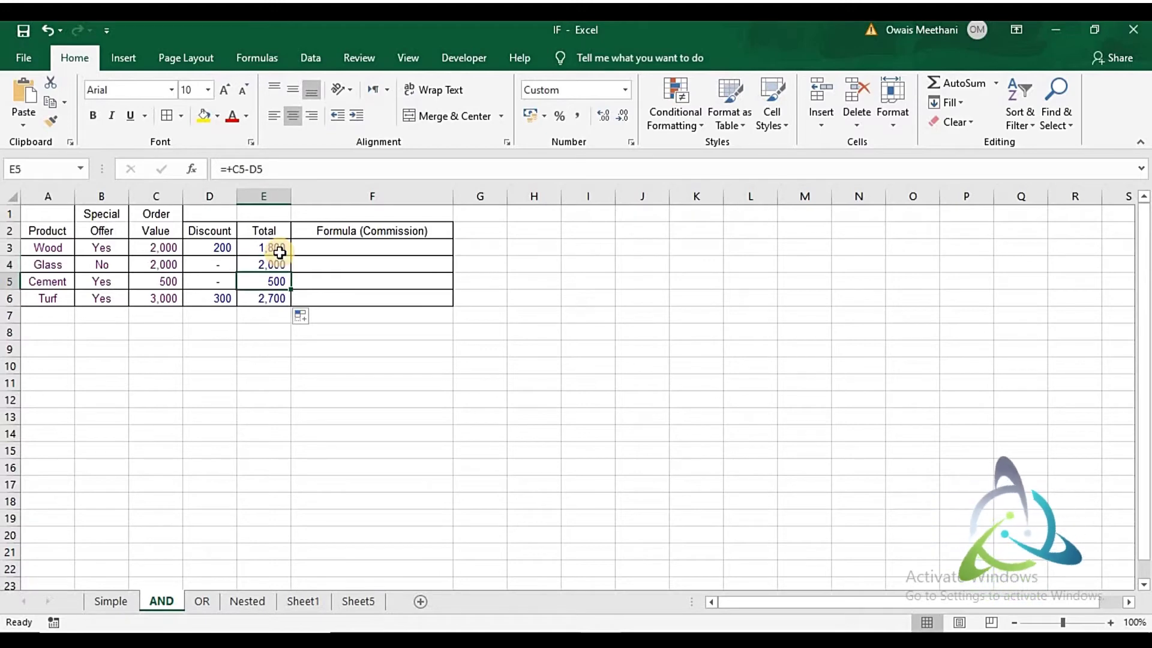
{"action": "key", "text": "Down"}
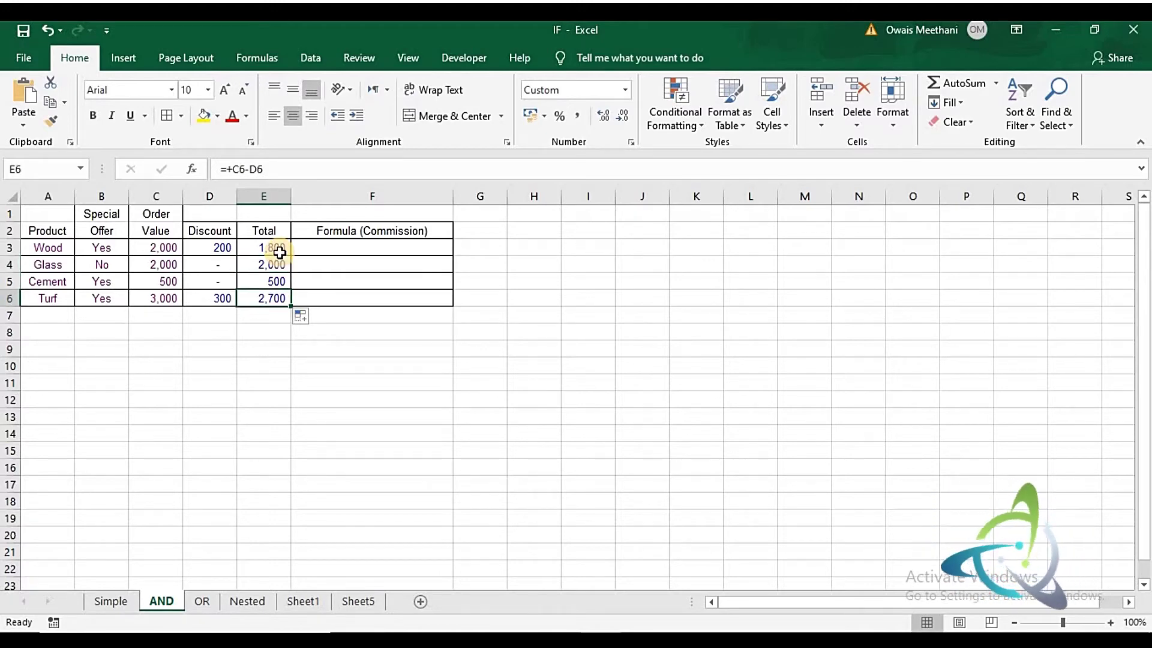
{"action": "key", "text": "Left"}
{"action": "key", "text": "Left"}
{"action": "key", "text": "Right"}
{"action": "key", "text": "Right"}
{"action": "key", "text": "Left"}
{"action": "key", "text": "Left"}
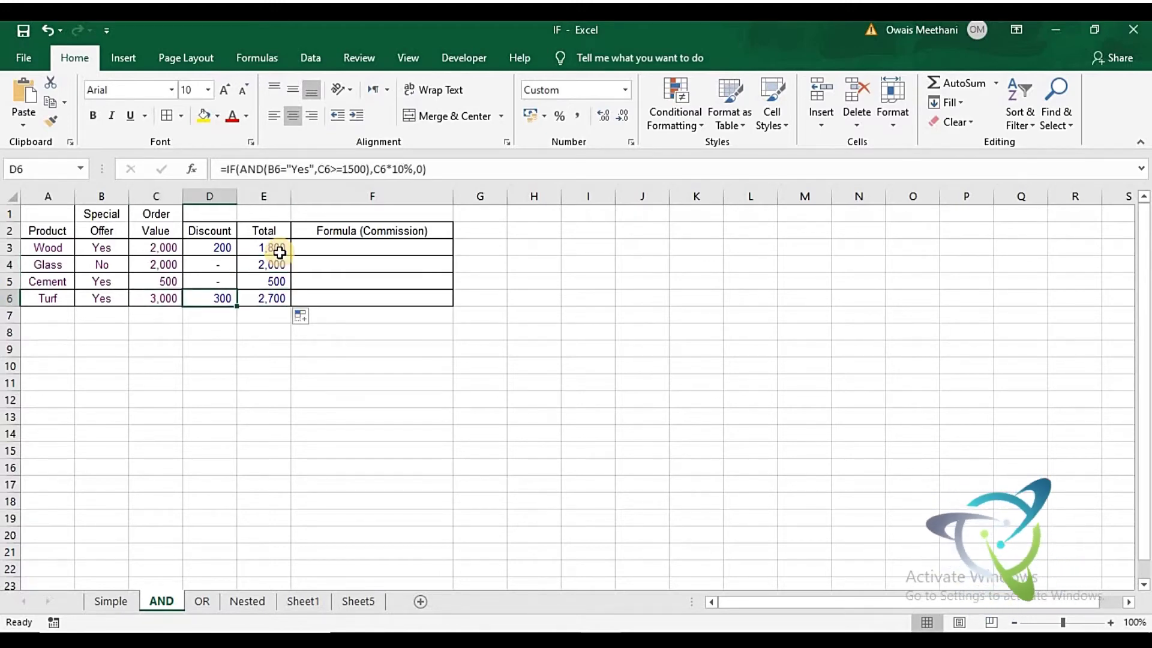
{"action": "key", "text": "Right"}
{"action": "key", "text": "Right"}
{"action": "key", "text": "Right"}
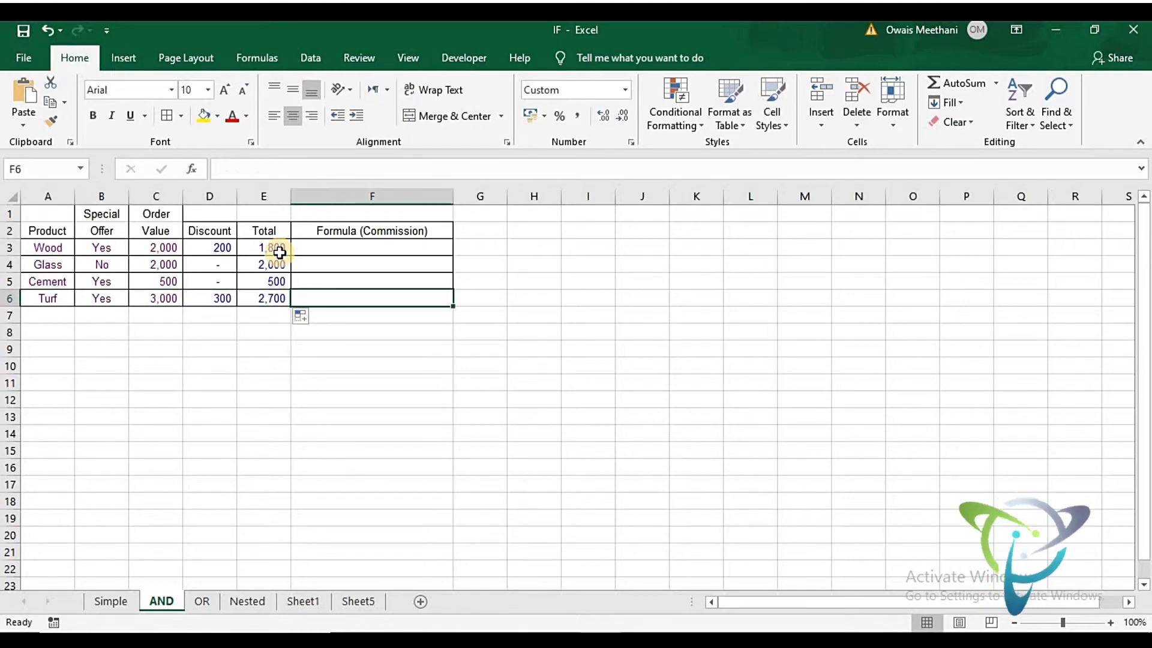
Copy the full text of the Wood row's Discount formula from D3.
{"action": "key", "text": "Up"}
{"action": "key", "text": "Up"}
{"action": "key", "text": "Up"}
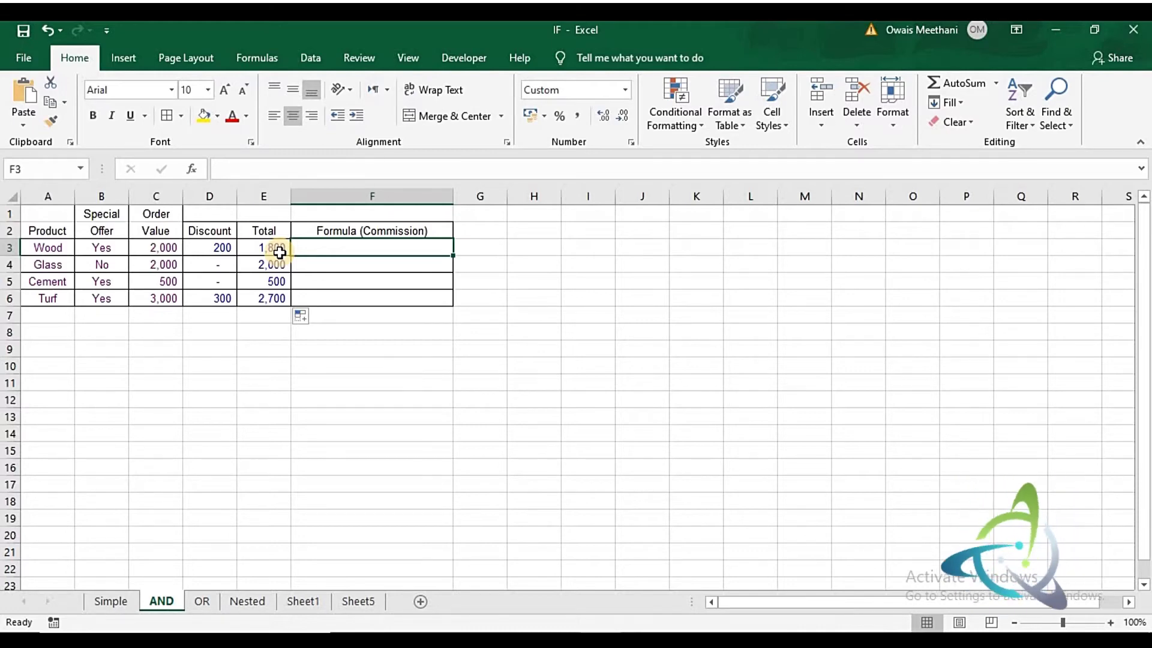
{"action": "key", "text": "Left"}
{"action": "key", "text": "Left"}
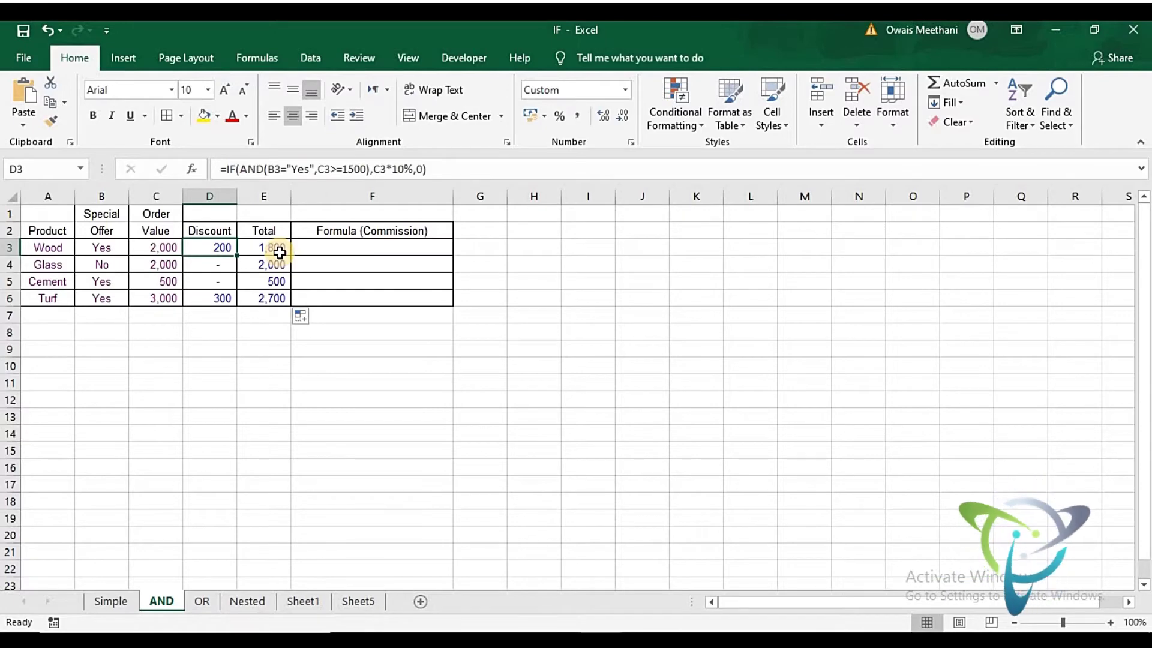
{"action": "key", "text": "F2"}
{"action": "key", "text": "shift+Left"}
{"action": "key", "text": "shift+Left"}
{"action": "key", "text": "shift+Left"}
{"action": "key", "text": "shift+Left"}
{"action": "key", "text": "shift+Left"}
{"action": "key", "text": "shift+Left"}
{"action": "key", "text": "shift+Left"}
{"action": "key", "text": "shift+Left"}
{"action": "key", "text": "shift+Left"}
{"action": "key", "text": "shift+Left"}
{"action": "key", "text": "shift+Left"}
{"action": "key", "text": "shift+Left"}
{"action": "key", "text": "shift+Left"}
{"action": "key", "text": "shift+Left"}
{"action": "key", "text": "shift+Left"}
{"action": "key", "text": "shift+Left"}
{"action": "key", "text": "shift+Left"}
{"action": "key", "text": "shift+Left"}
{"action": "key", "text": "shift+Left"}
{"action": "key", "text": "shift+Left"}
{"action": "key", "text": "ctrl+c"}
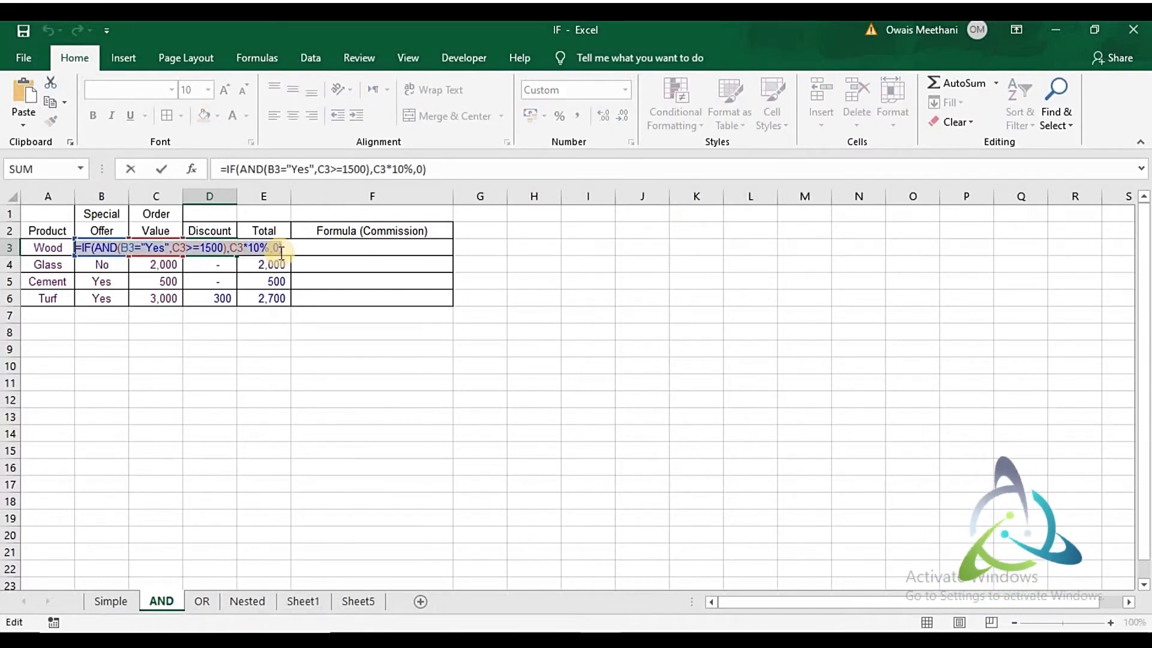
Paste the copied formula as text into F3 after a leading double quotation mark, and left-align the cell.
{"action": "key", "text": "Return"}
{"action": "key", "text": "Up"}
{"action": "key", "text": "Right"}
{"action": "key", "text": "Right"}
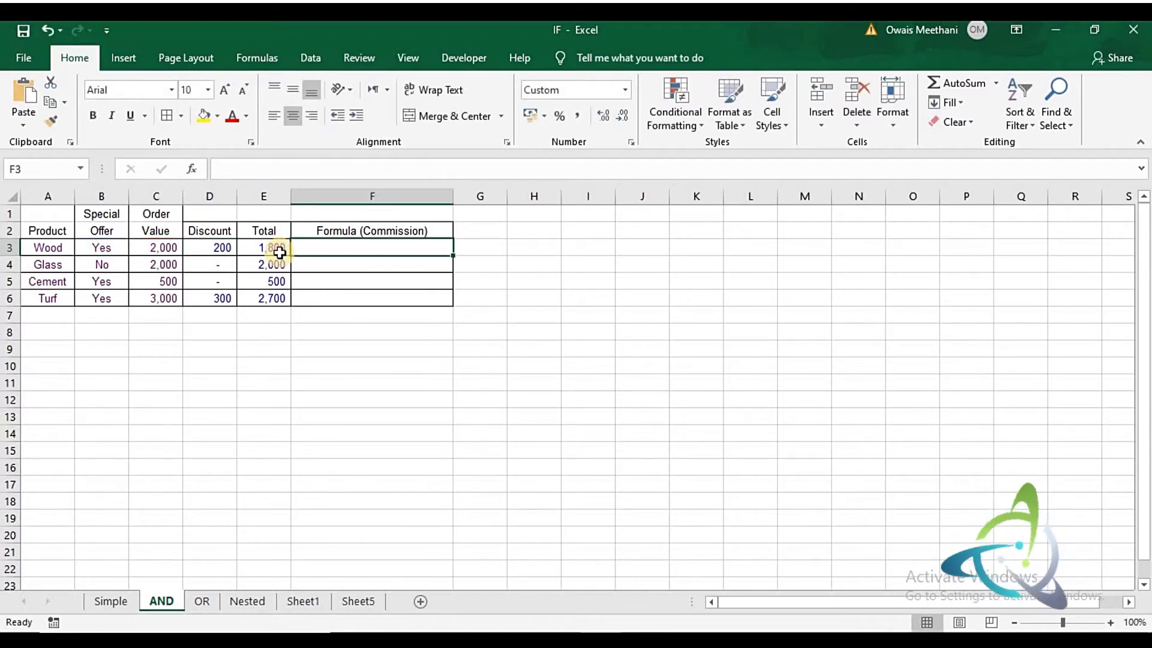
{"action": "type", "text": "\""}
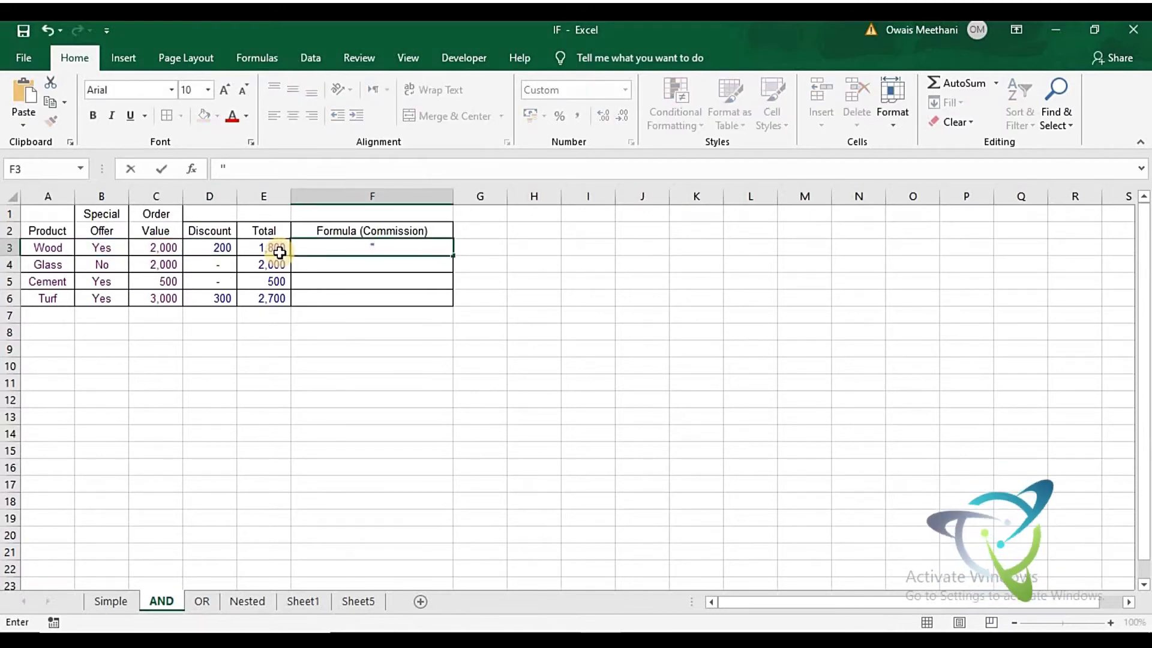
{"action": "key", "text": "ctrl+v"}
{"action": "key", "text": "ctrl+Return"}
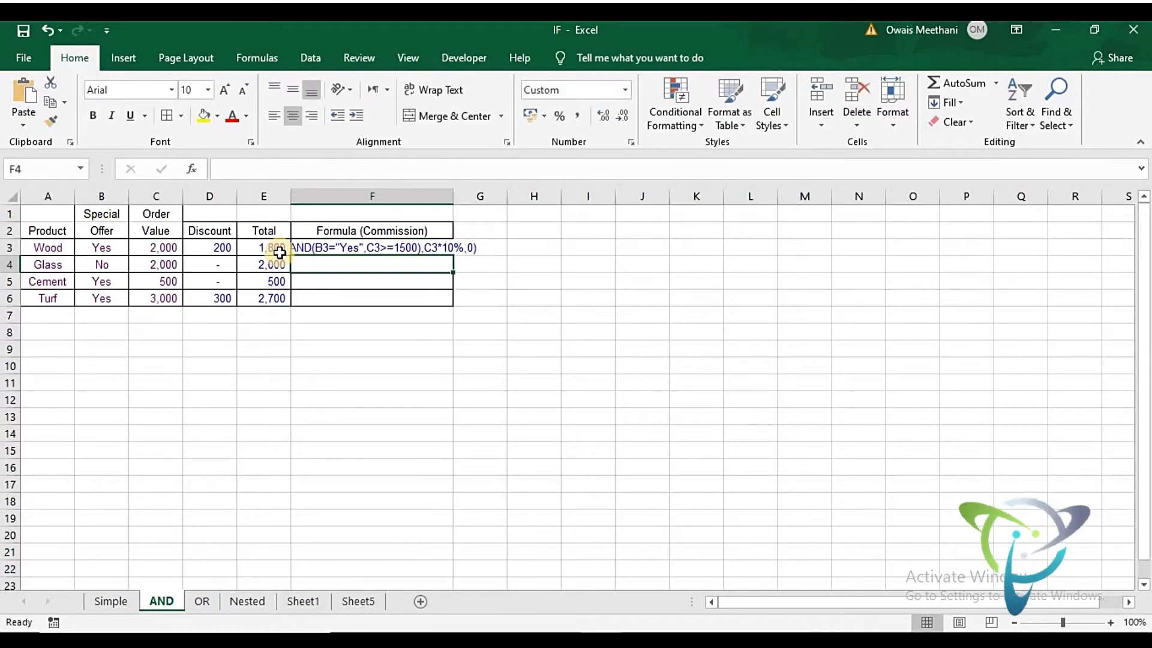
{"action": "left_click", "coordinate": [273, 117]}
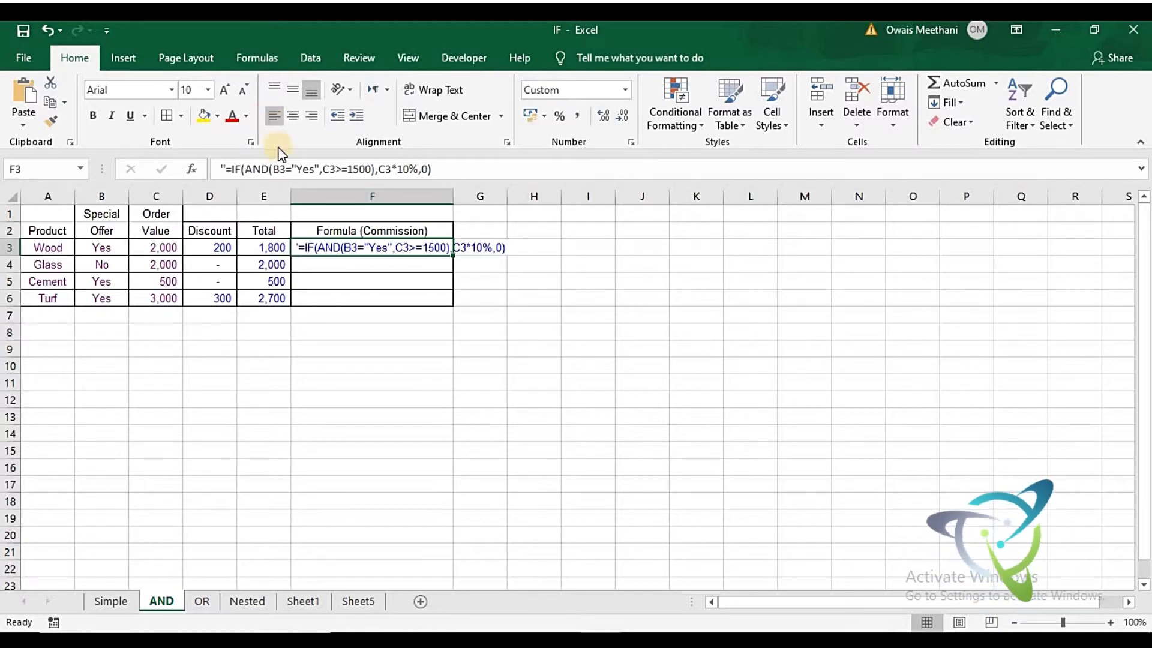
On the OR sheet, clear the Discount formulas in D3:D6.
{"action": "left_click", "coordinate": [202, 603]}
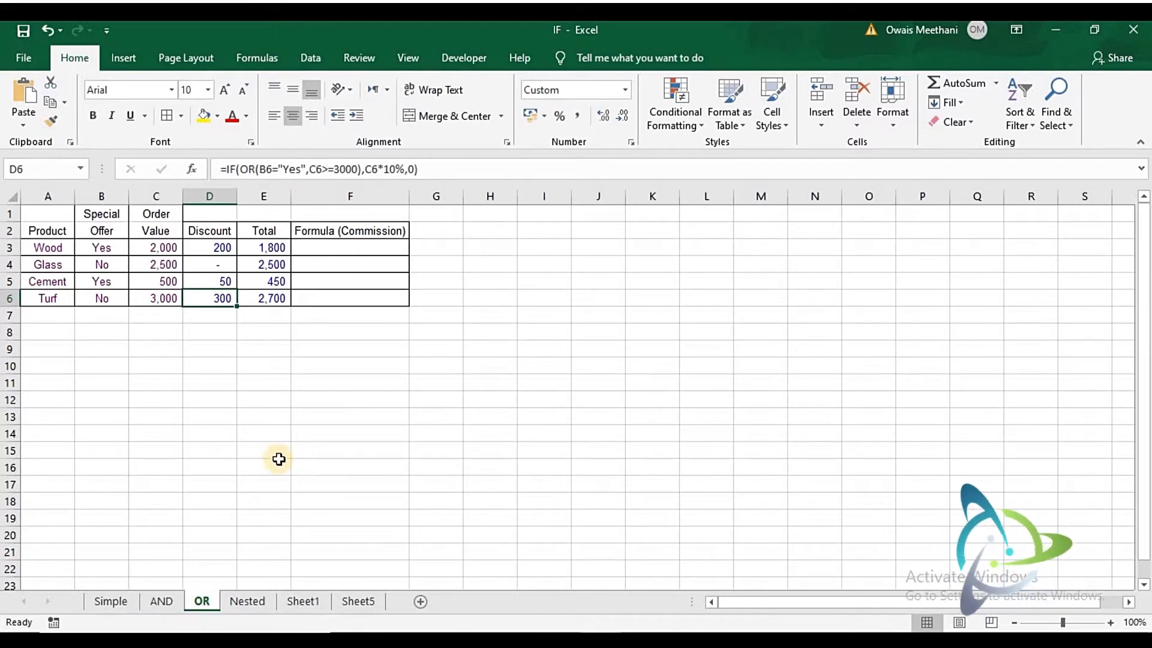
{"action": "key", "text": "Up"}
{"action": "key", "text": "Up"}
{"action": "key", "text": "Up"}
{"action": "key", "text": "Right"}
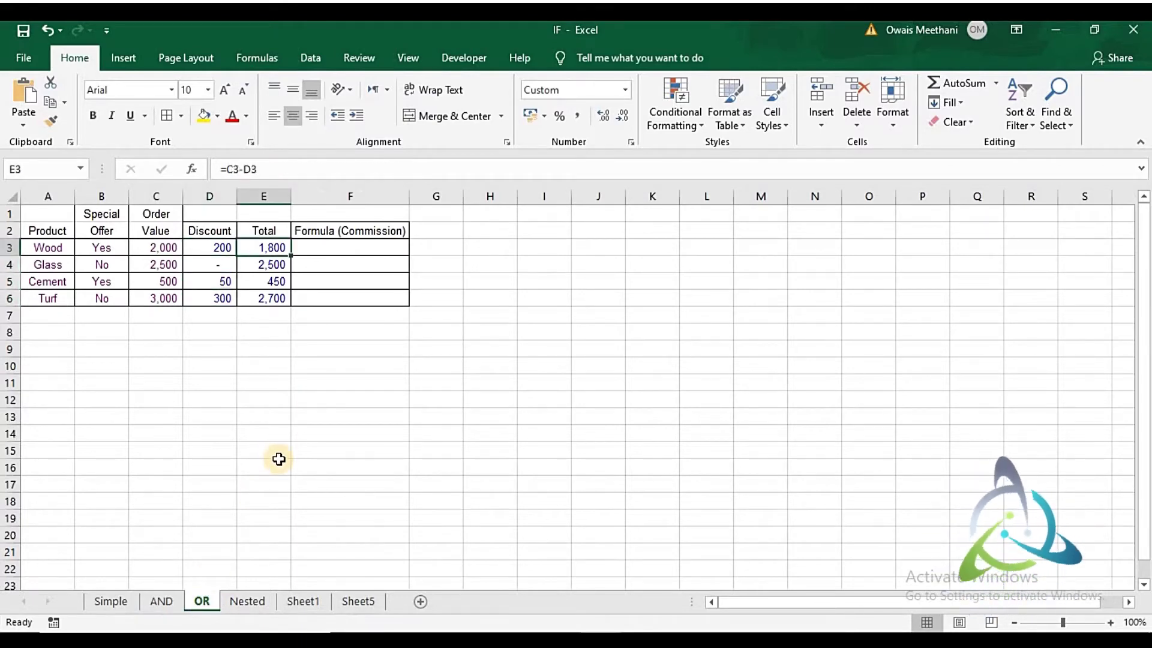
{"action": "key", "text": "Left"}
{"action": "key", "text": "shift+Down"}
{"action": "key", "text": "shift+Down"}
{"action": "key", "text": "shift+Down"}
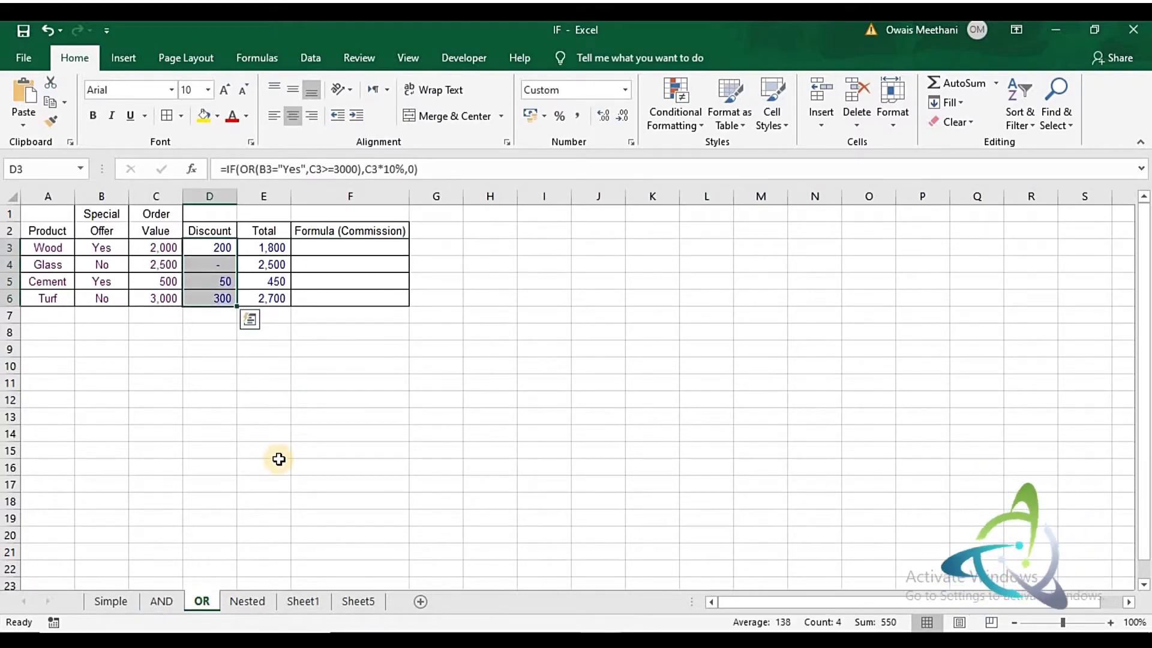
{"action": "key", "text": "Delete"}
{"action": "key", "text": "Up"}
{"action": "key", "text": "Down"}
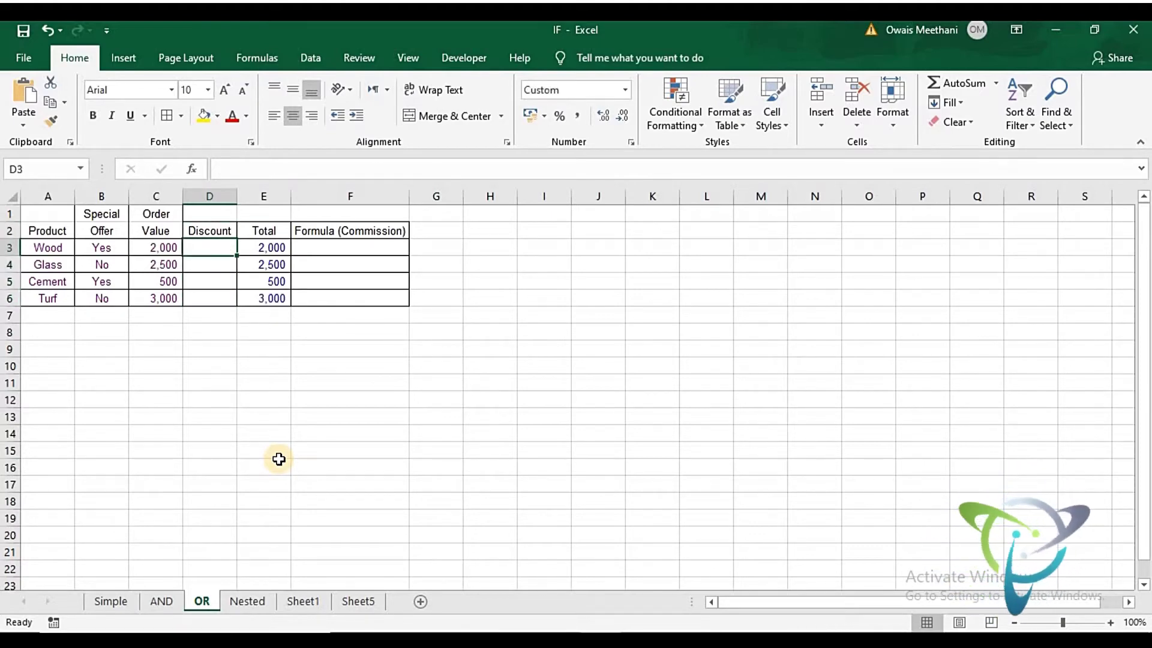
Review the Glass row's Special Offer and Order Value cells and the Discount column on the OR sheet.
{"action": "key", "text": "Left"}
{"action": "key", "text": "Left"}
{"action": "key", "text": "Down"}
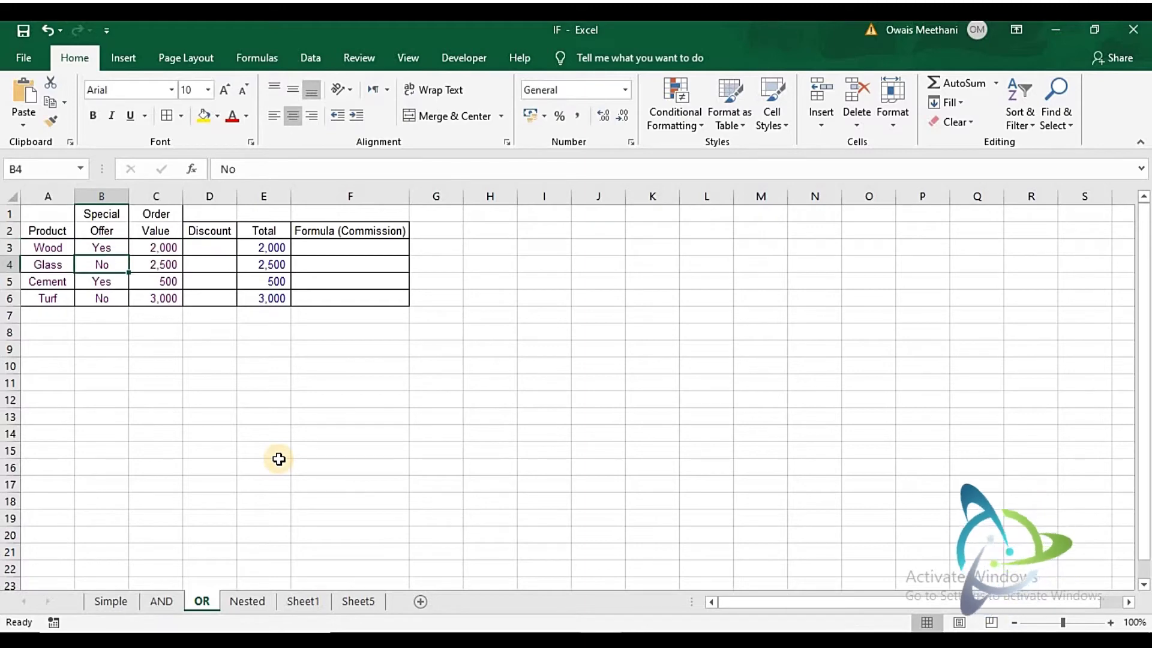
{"action": "key", "text": "Right"}
{"action": "key", "text": "Right"}
{"action": "key", "text": "Right"}
{"action": "key", "text": "Right"}
{"action": "key", "text": "Right"}
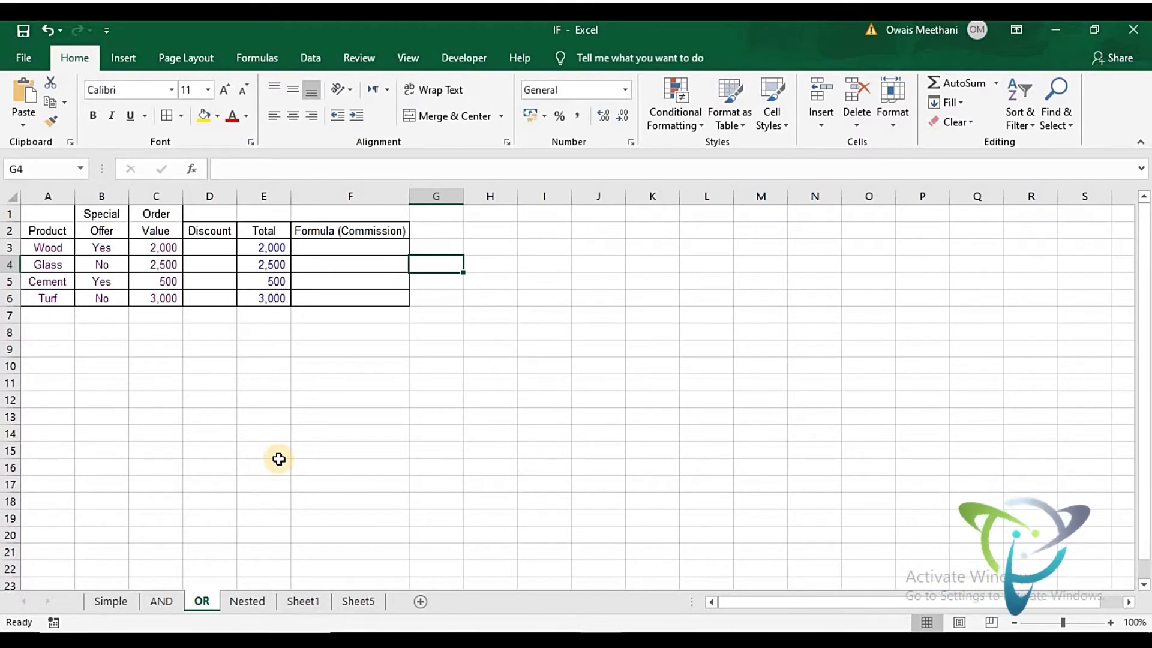
{"action": "key", "text": "Left"}
{"action": "key", "text": "Left"}
{"action": "key", "text": "Left"}
{"action": "key", "text": "Up"}
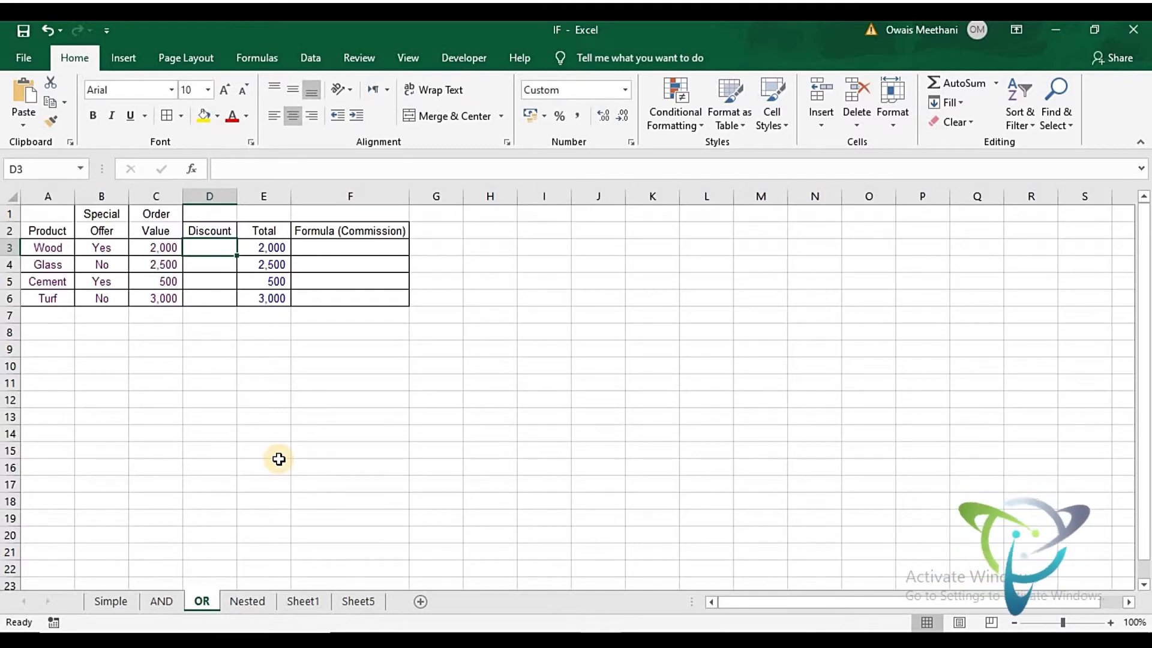
{"action": "key", "text": "Down"}
{"action": "key", "text": "Down"}
{"action": "key", "text": "Up"}
{"action": "key", "text": "Up"}
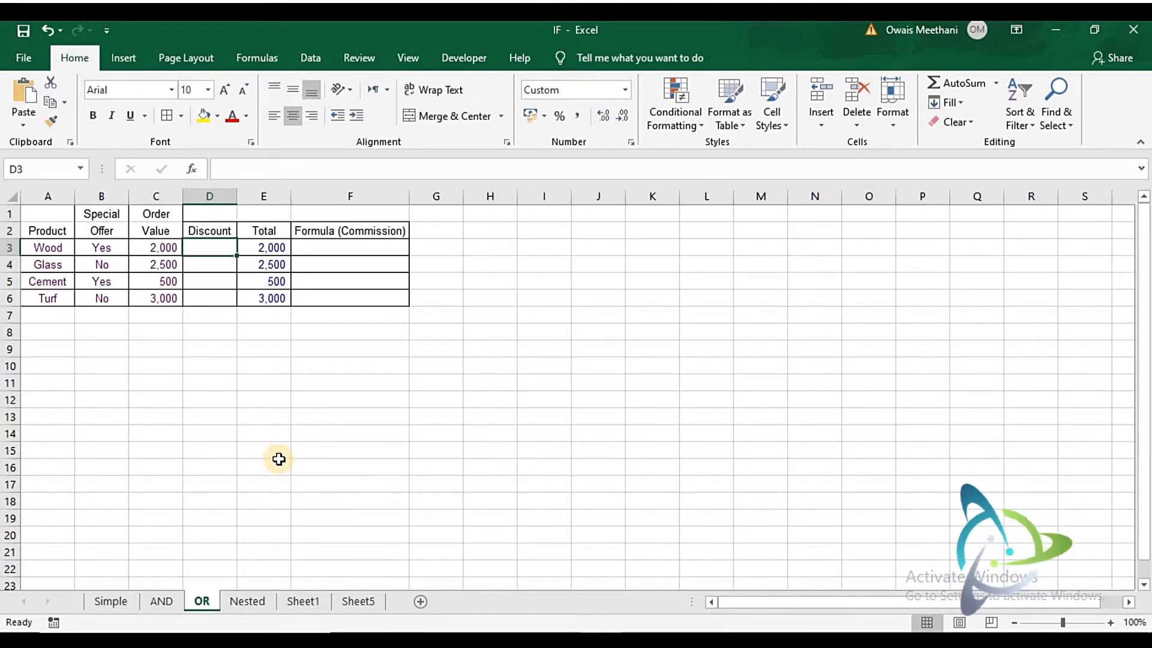
Start an IF formula in D3 with an OR test whose first condition is B3="Yes".
{"action": "type", "text": "="}
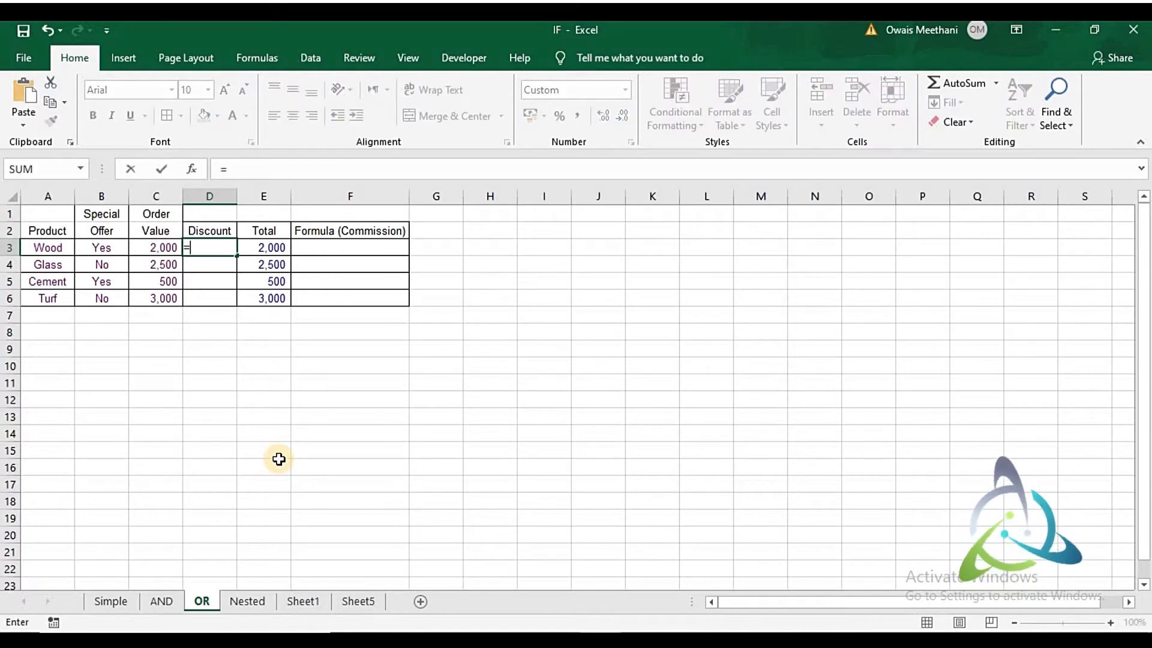
{"action": "type", "text": "IF("}
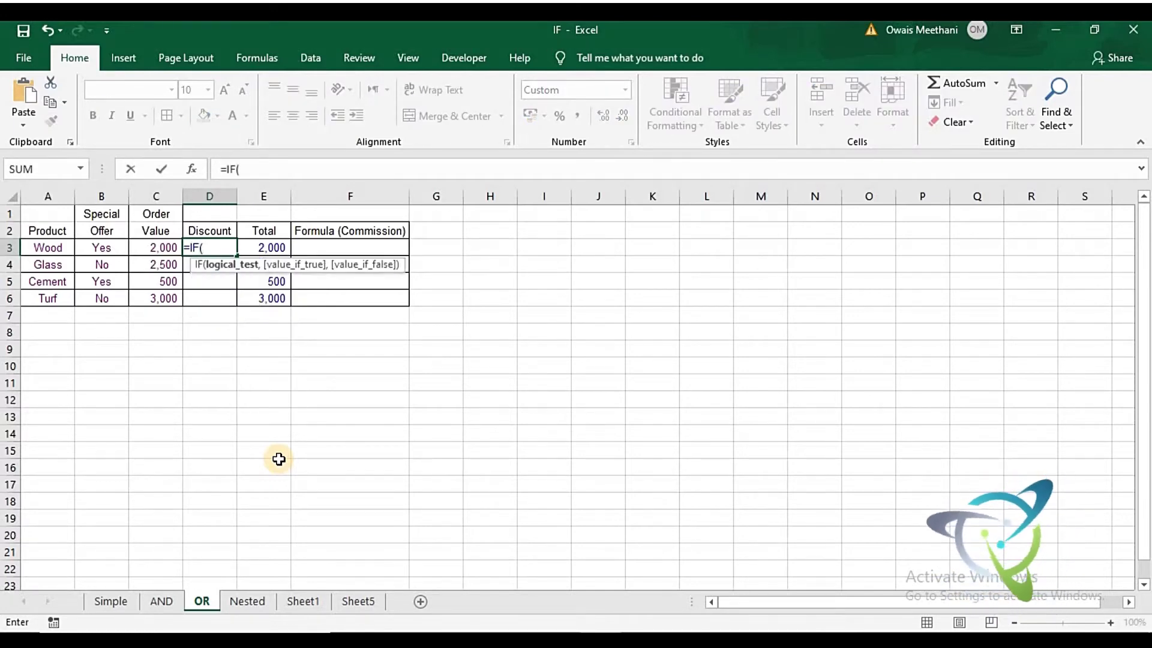
{"action": "type", "text": "OR"}
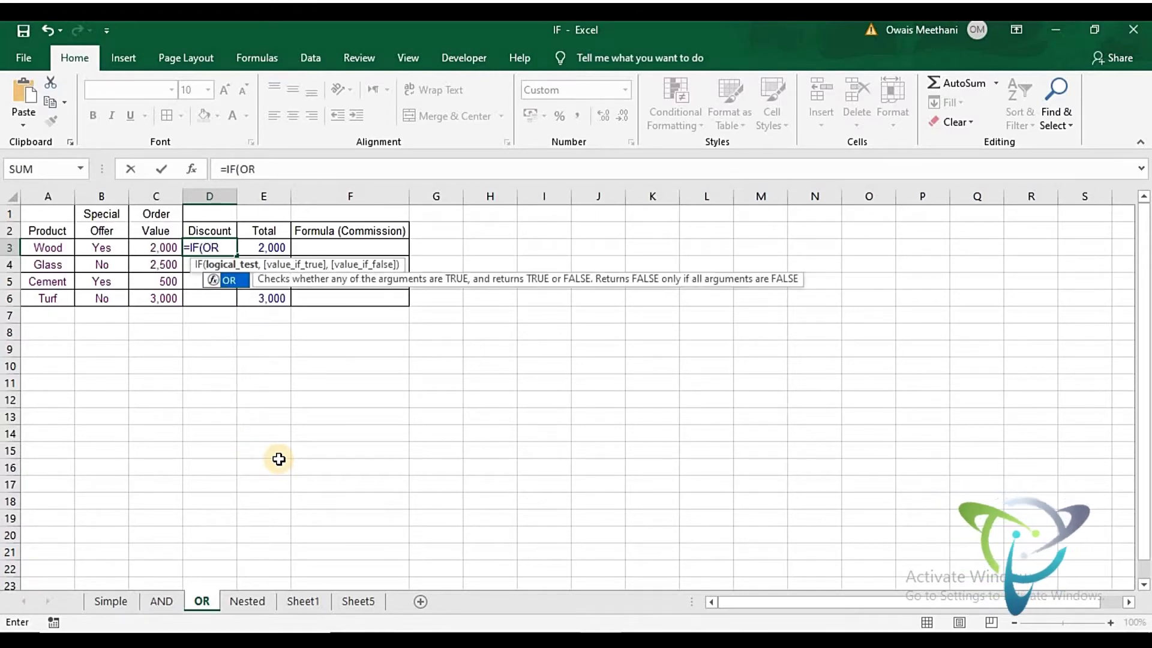
{"action": "type", "text": "("}
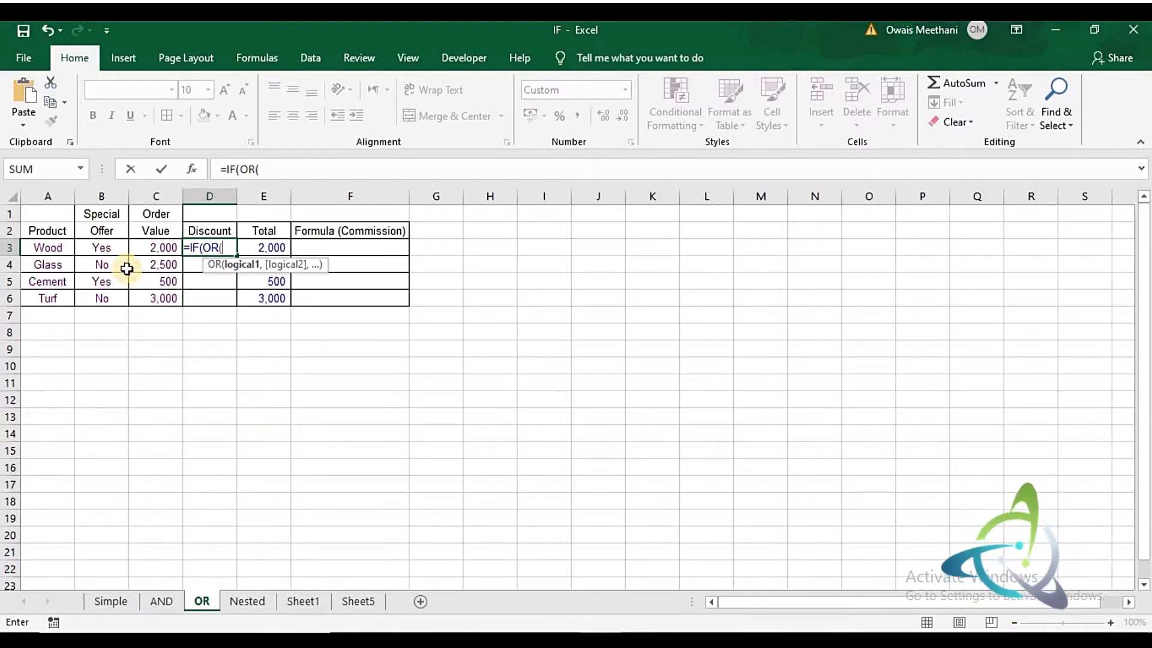
{"action": "left_click", "coordinate": [118, 250]}
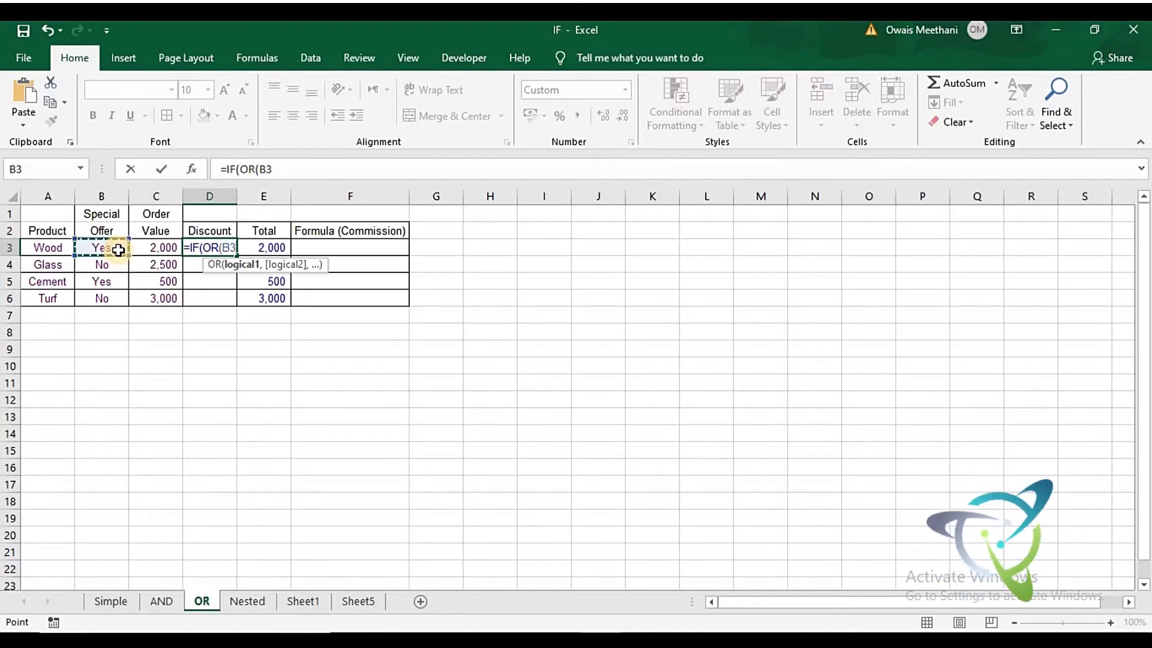
{"action": "type", "text": "="}
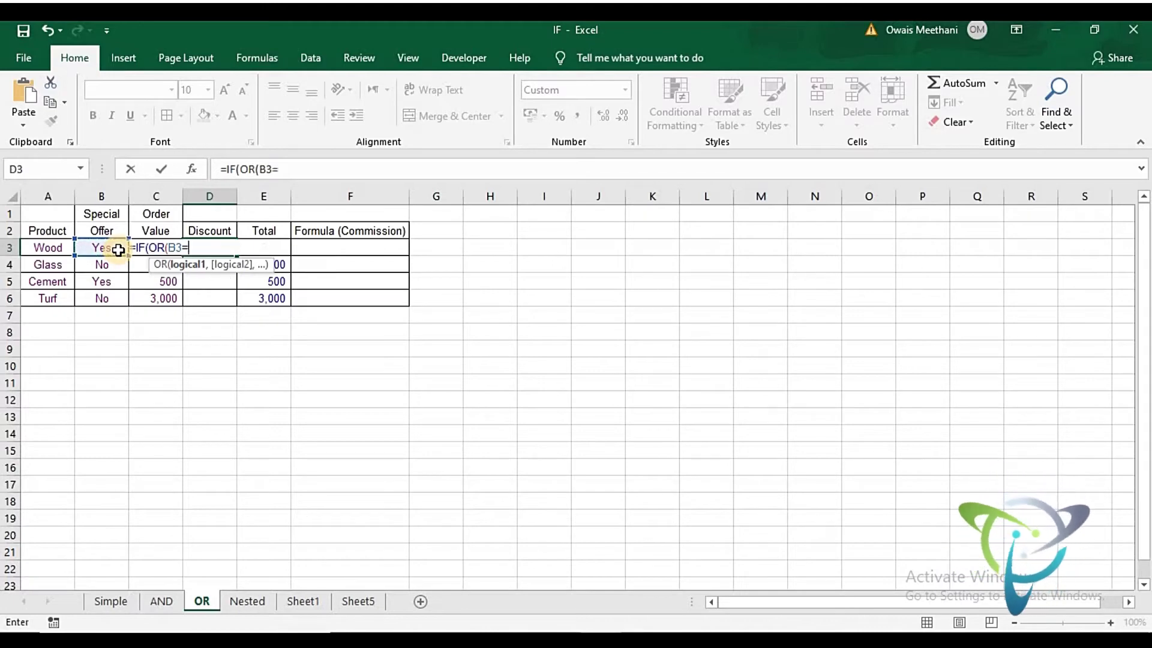
{"action": "type", "text": "\""}
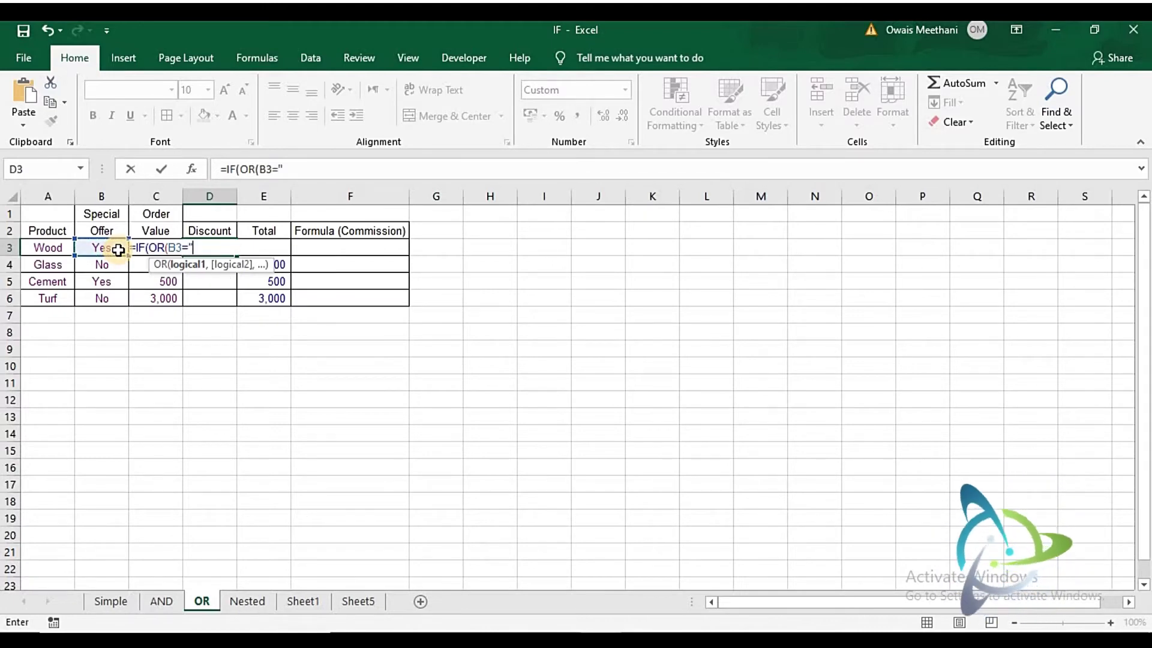
{"action": "type", "text": "Yes"}
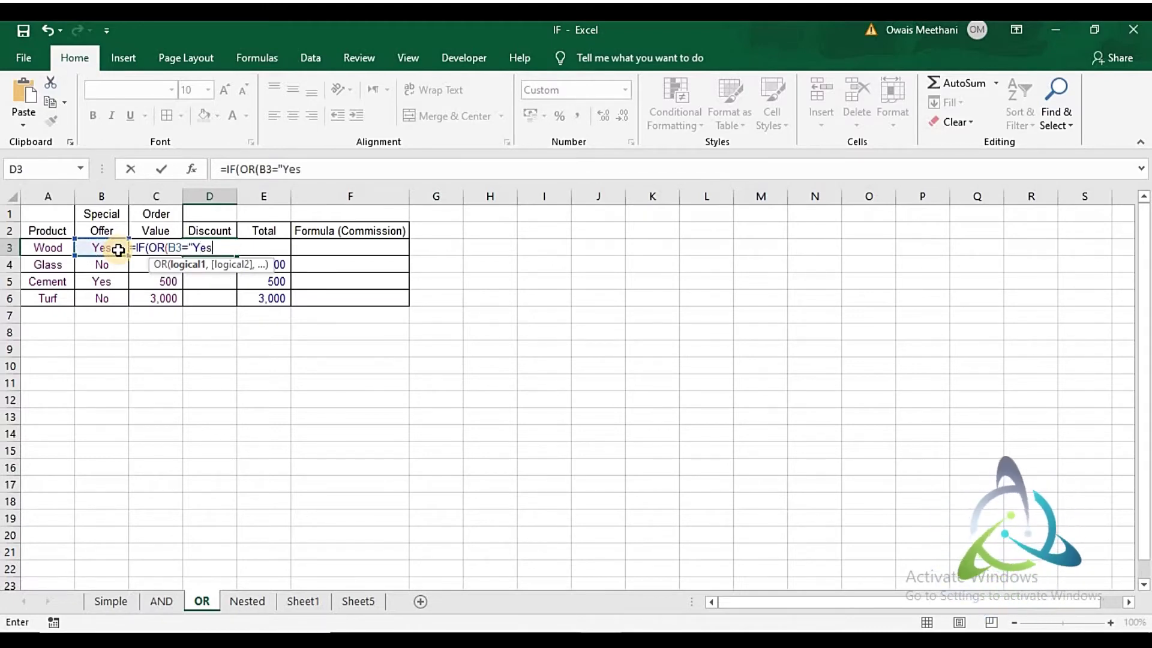
{"action": "type", "text": "\","}
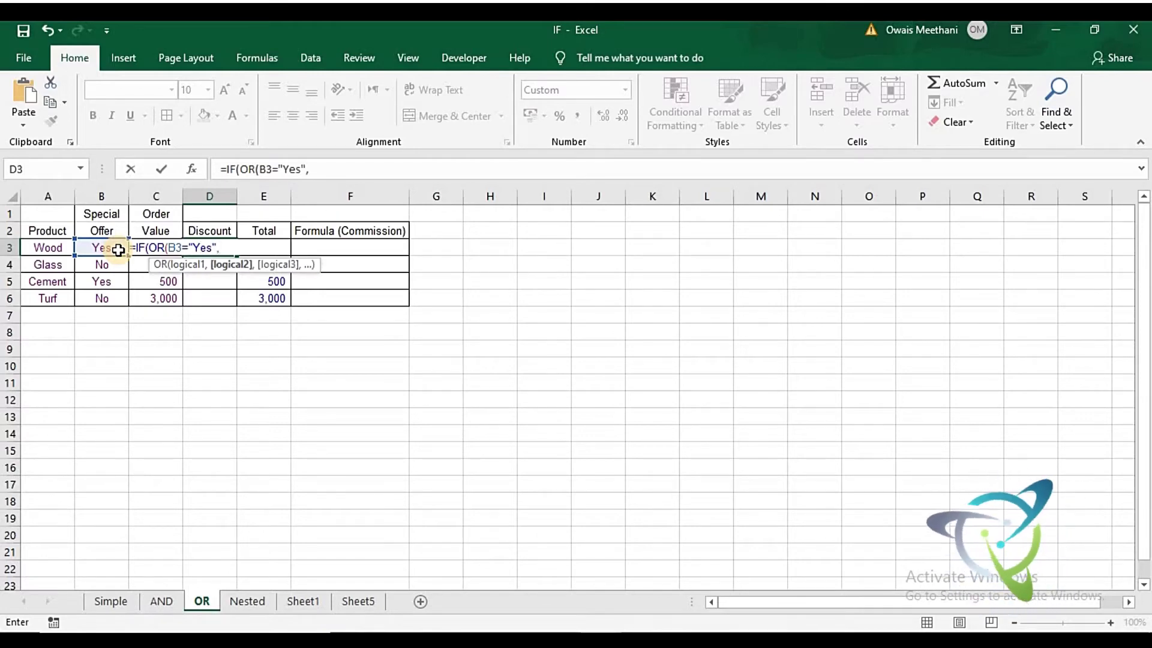
Add C3>=2000 as the second condition of the OR test in D3 and close the test.
{"action": "key", "text": "Left"}
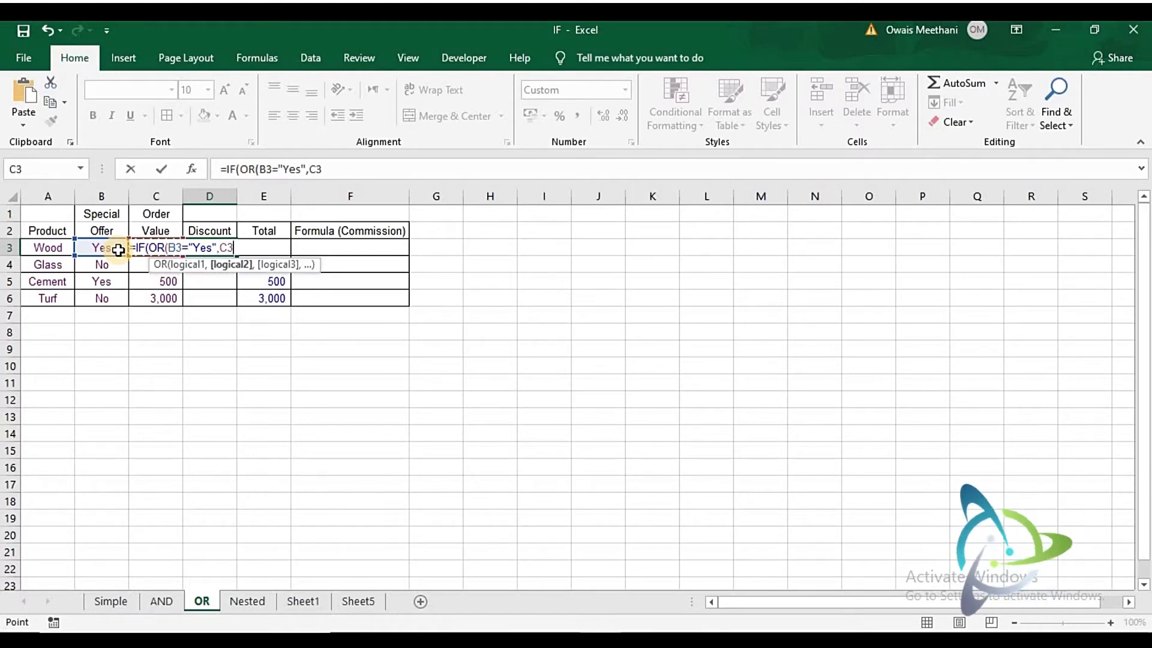
{"action": "type", "text": ">="}
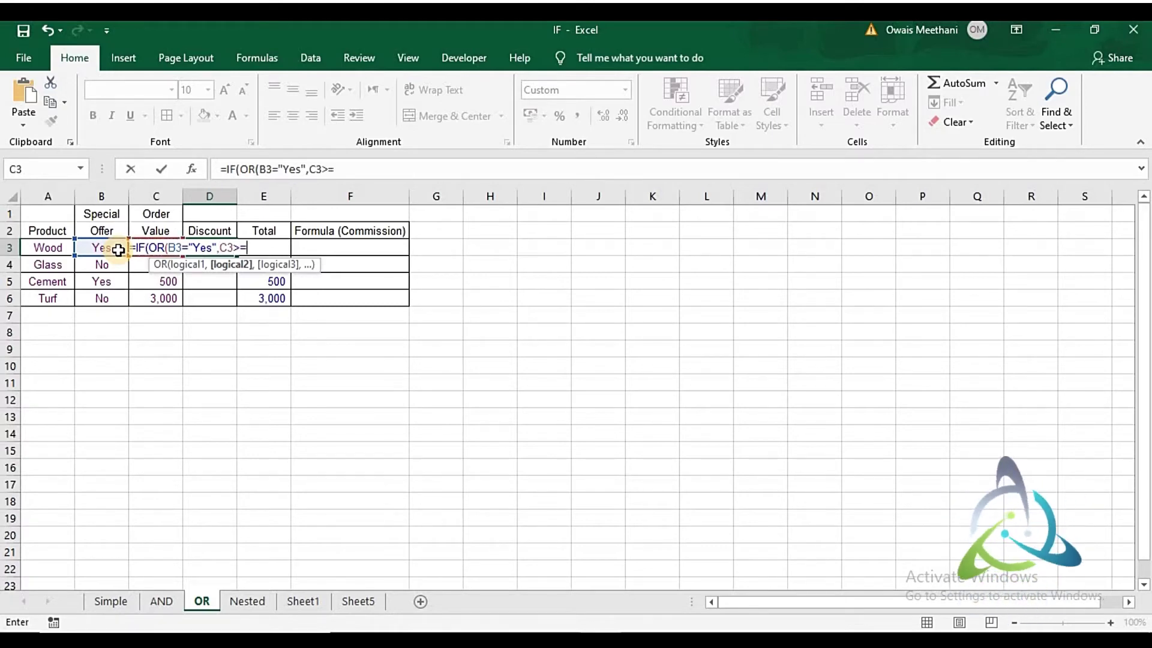
{"action": "type", "text": "2000"}
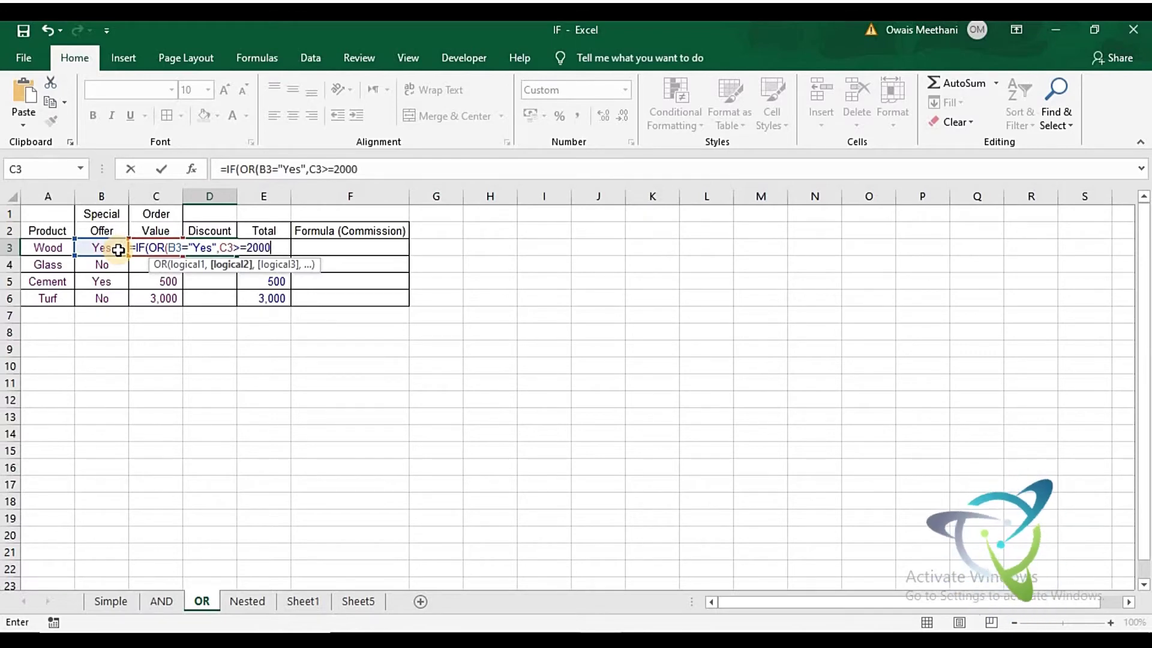
{"action": "type", "text": ")"}
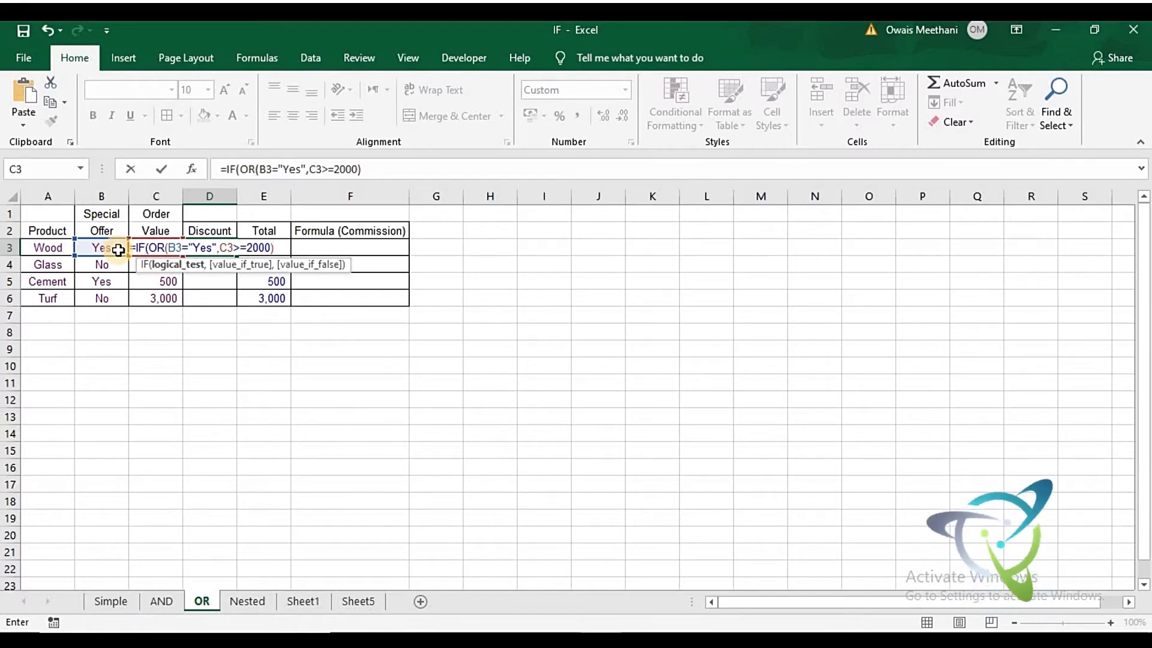
{"action": "type", "text": ","}
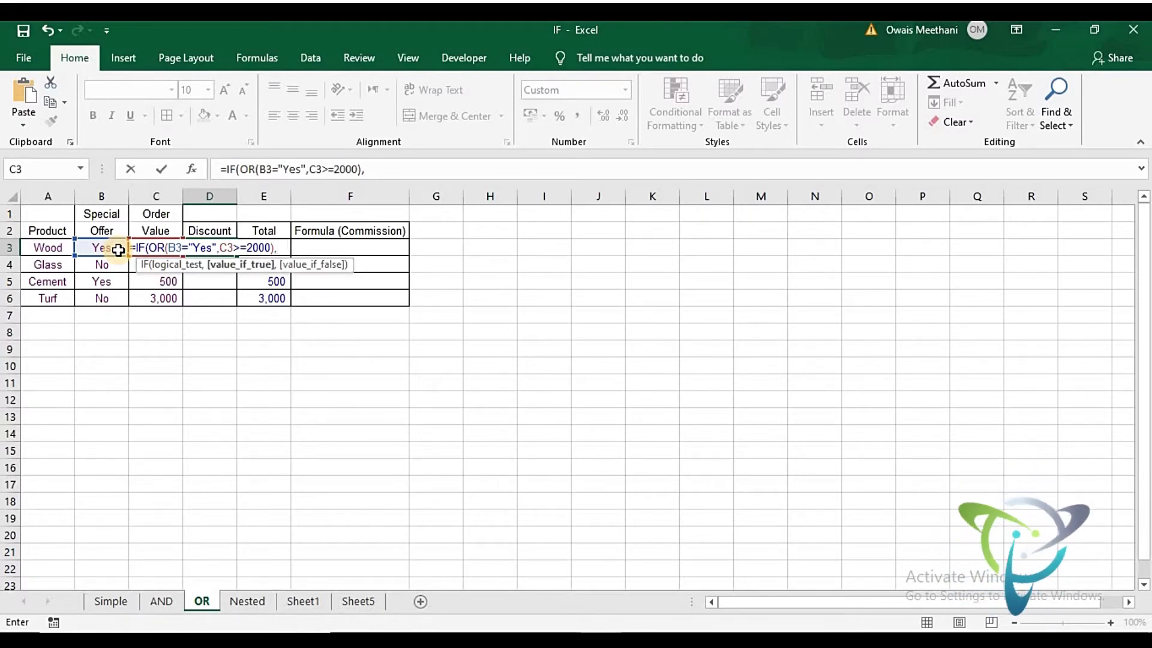
Complete the D3 formula with C3*10% as the value if true and 0 as the value if false.
{"action": "left_click", "coordinate": [123, 248]}
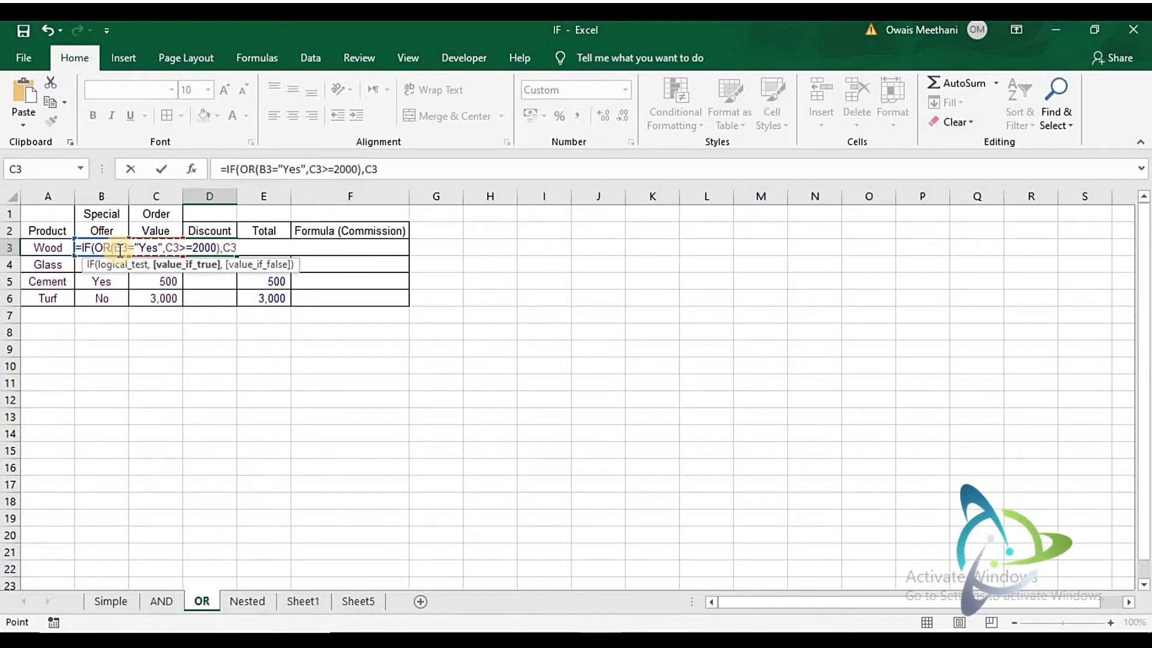
{"action": "type", "text": "*10"}
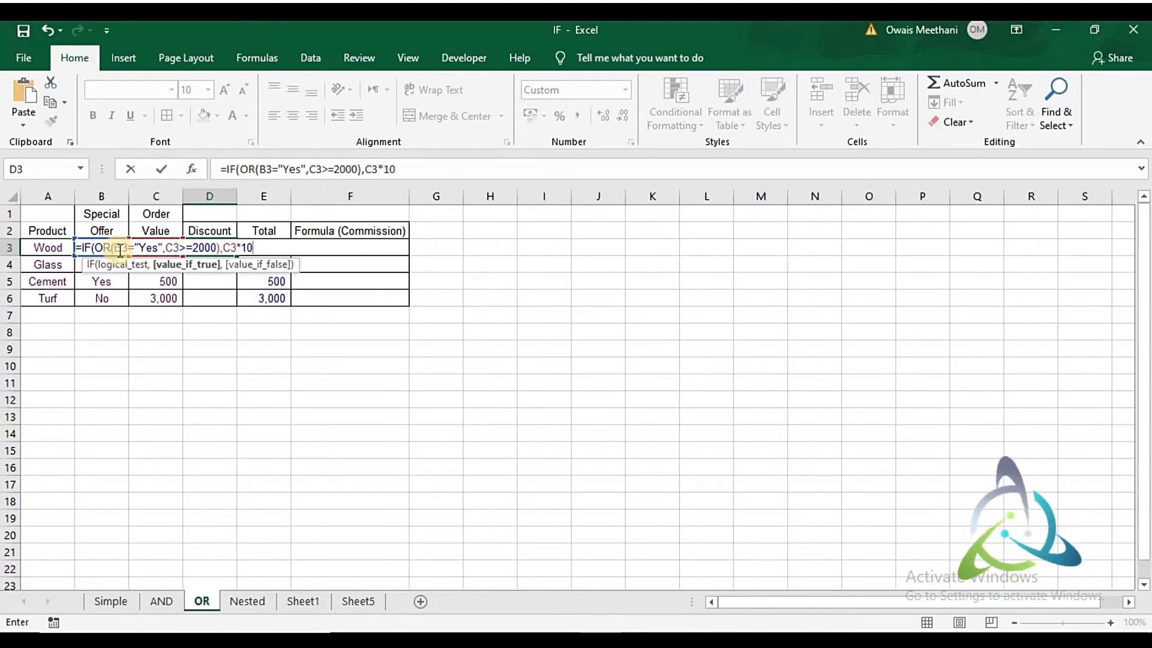
{"action": "type", "text": "%"}
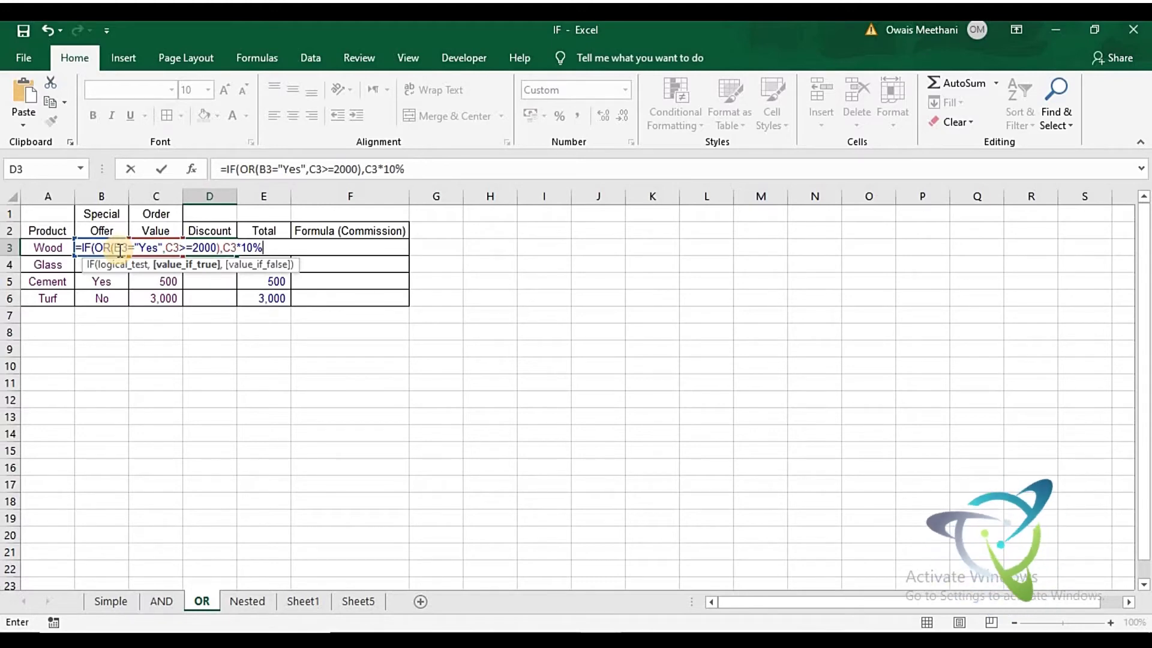
{"action": "type", "text": ","}
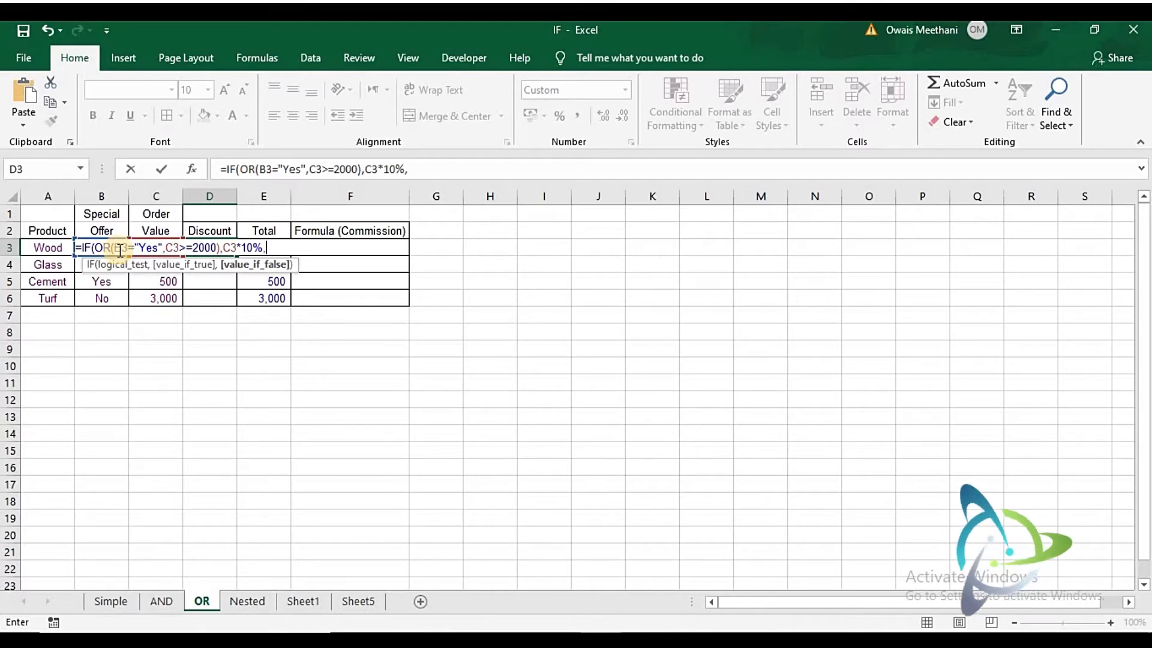
{"action": "type", "text": "0"}
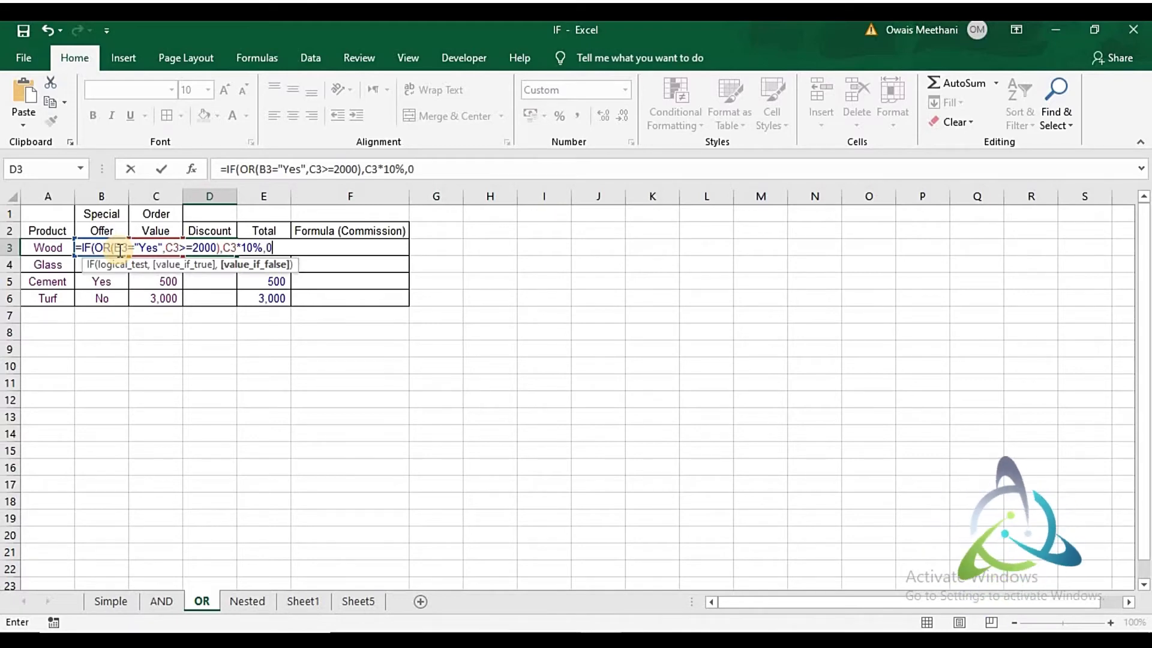
{"action": "type", "text": ")"}
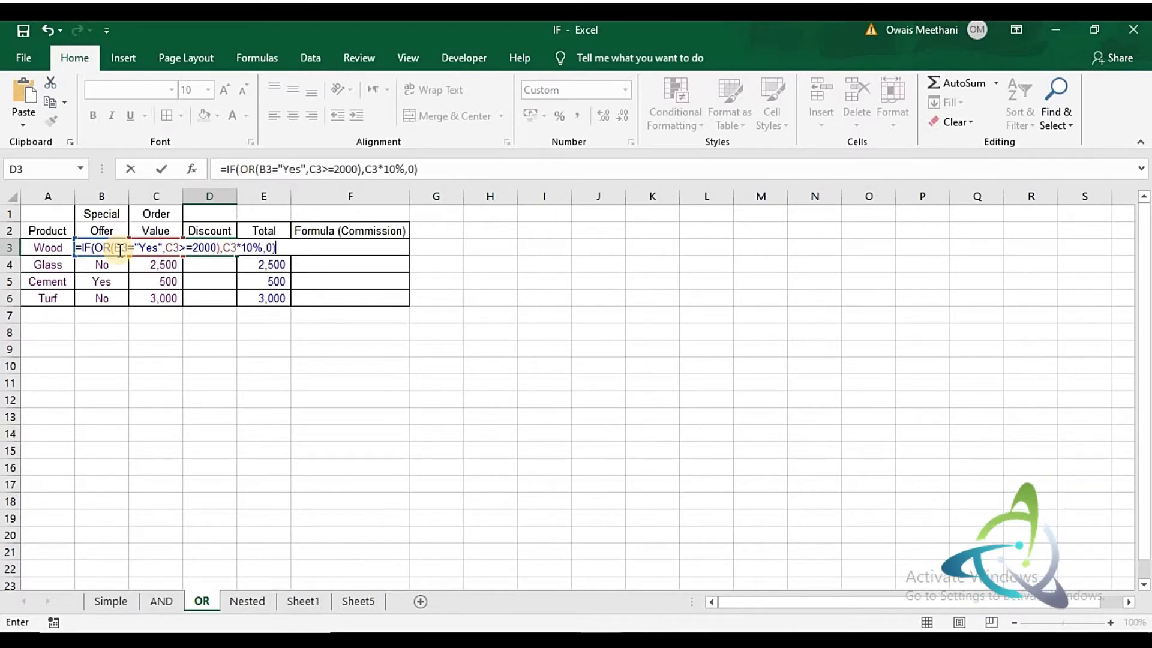
{"action": "key", "text": "Return"}
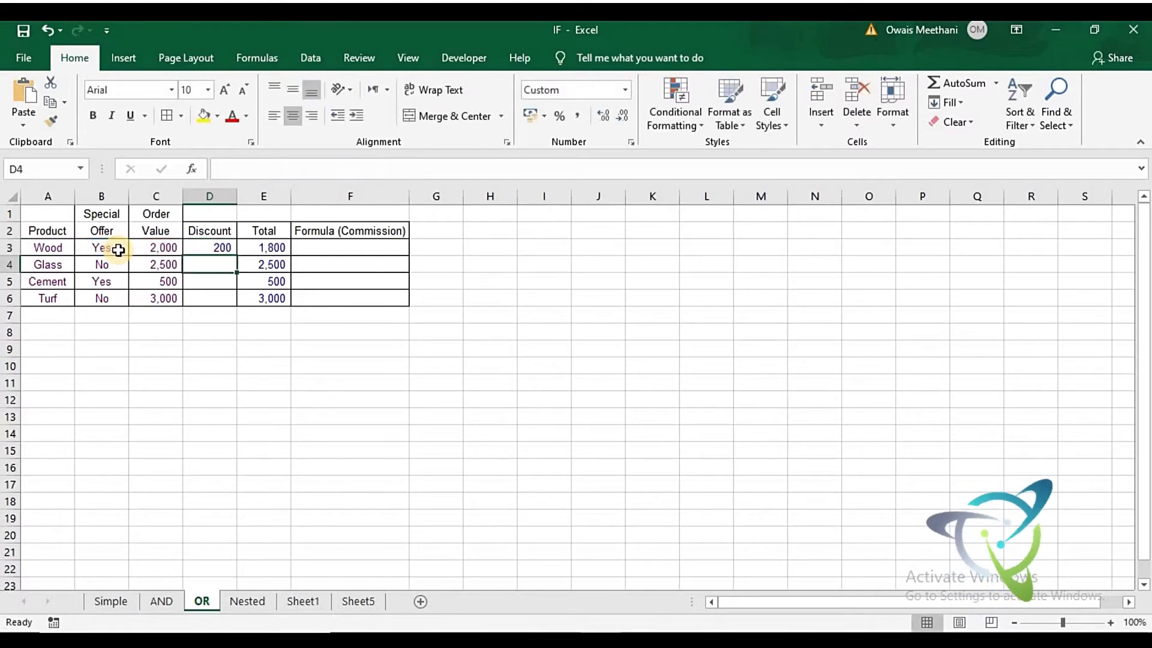
Fill the Discount formula from D3 down through the Glass, Cement and Turf rows to D6.
{"action": "key", "text": "Up"}
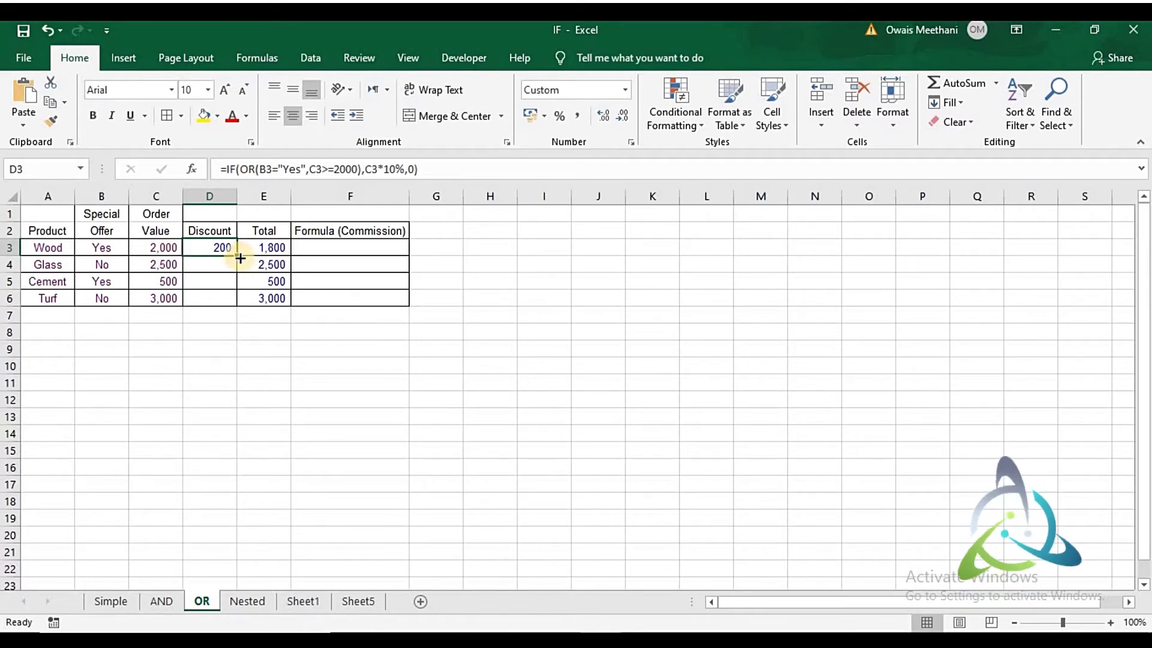
{"action": "left_click_drag", "start_coordinate": [240, 258], "coordinate": [236, 269]}
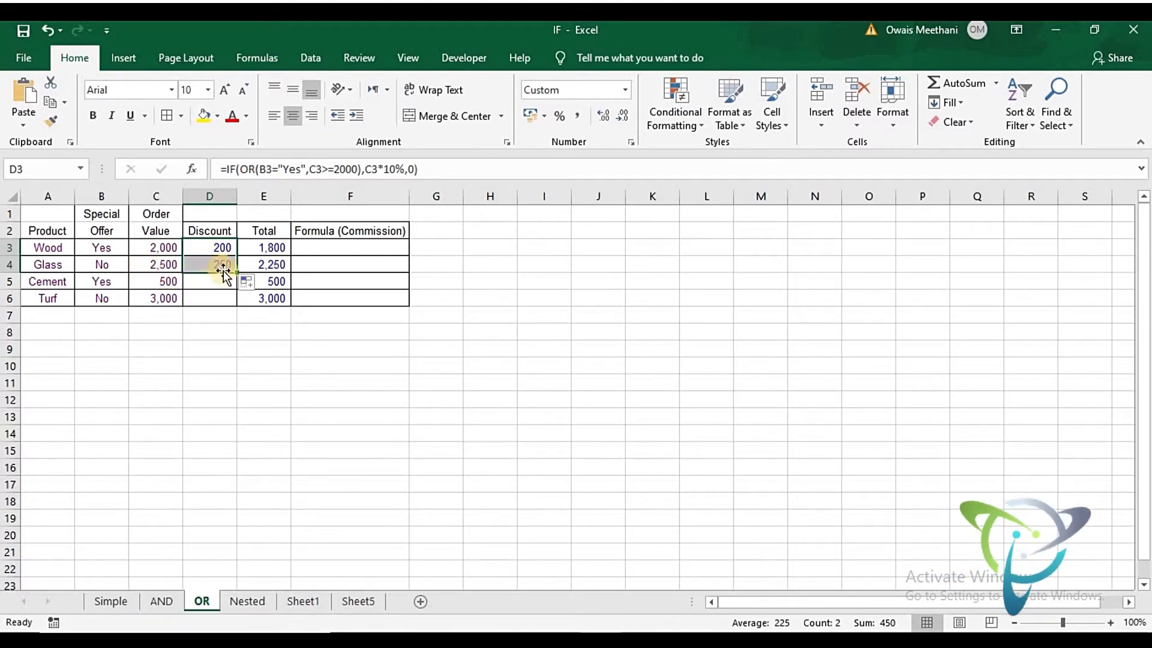
{"action": "left_click_drag", "start_coordinate": [235, 275], "coordinate": [230, 291]}
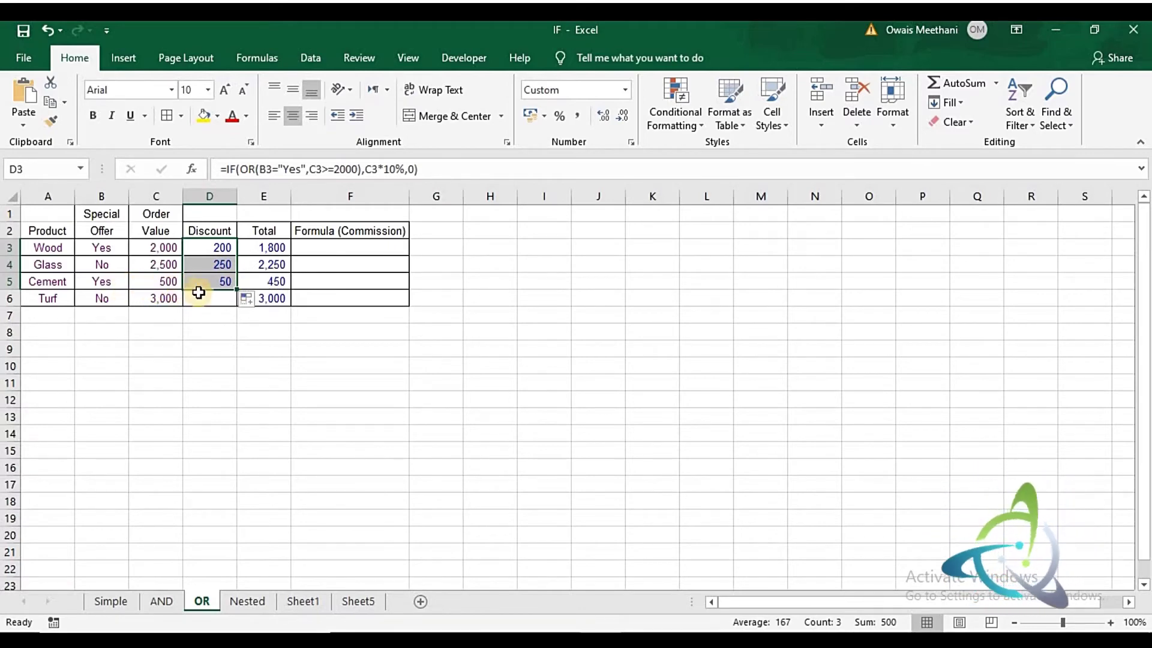
{"action": "left_click_drag", "start_coordinate": [238, 292], "coordinate": [237, 301]}
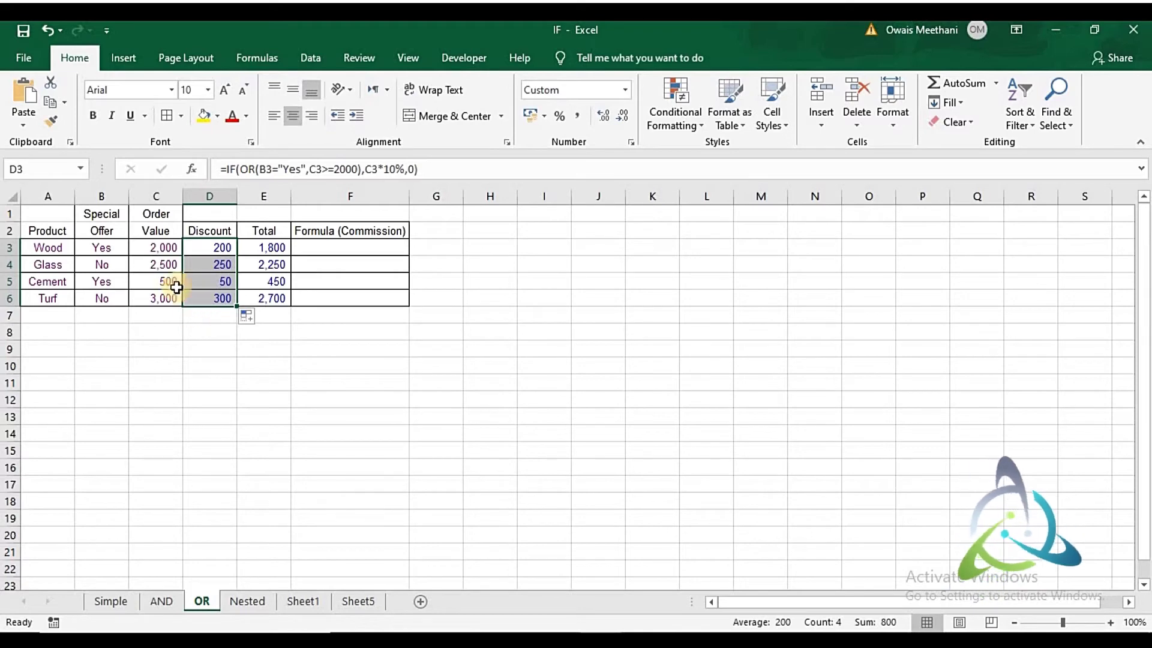
Set the Wood row's Order Value in C3 to 1000.
{"action": "left_click", "coordinate": [163, 250]}
{"action": "type", "text": "1000"}
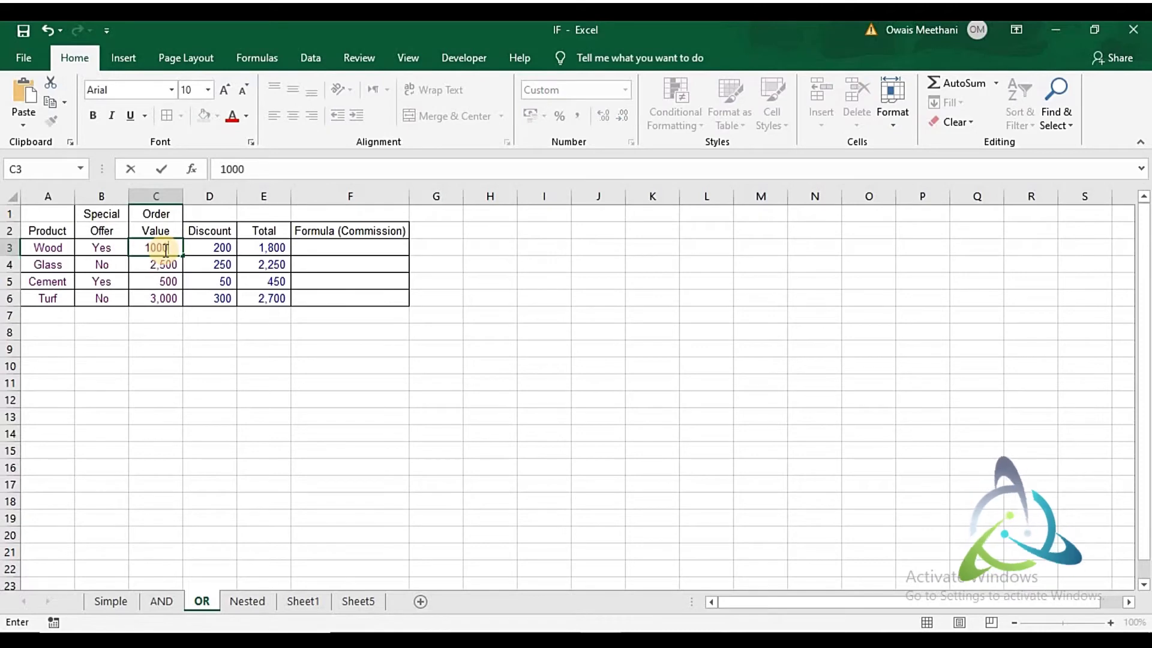
{"action": "key", "text": "Return"}
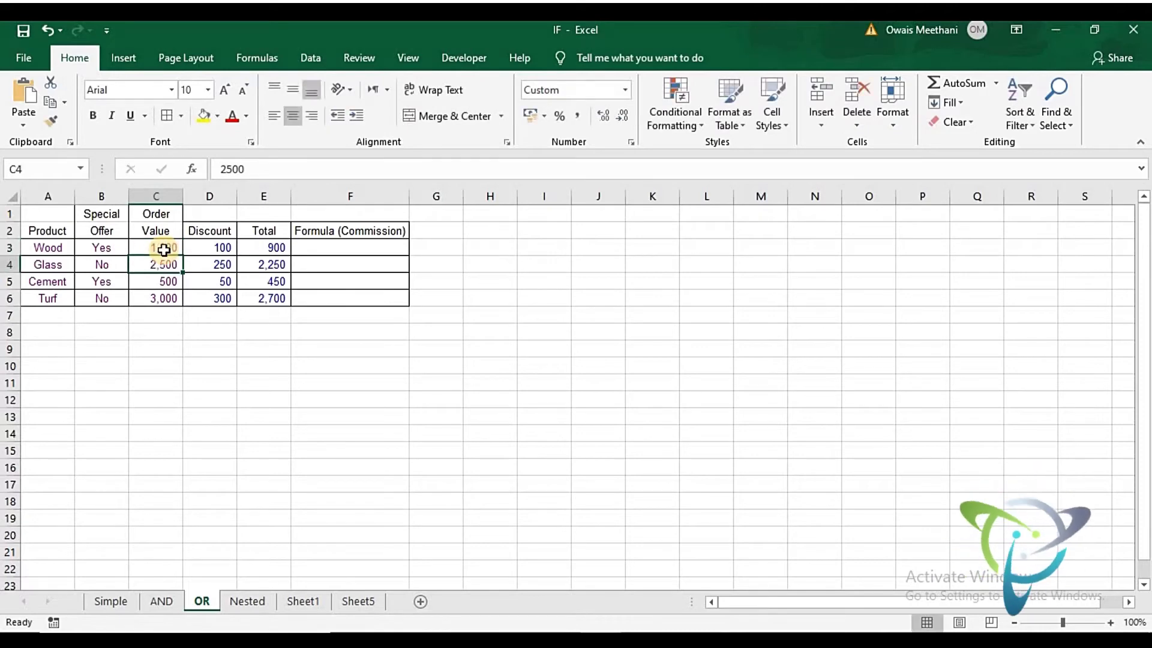
Set the Wood row's Order Value in C3 to 500.
{"action": "left_click", "coordinate": [163, 249]}
{"action": "type", "text": "500"}
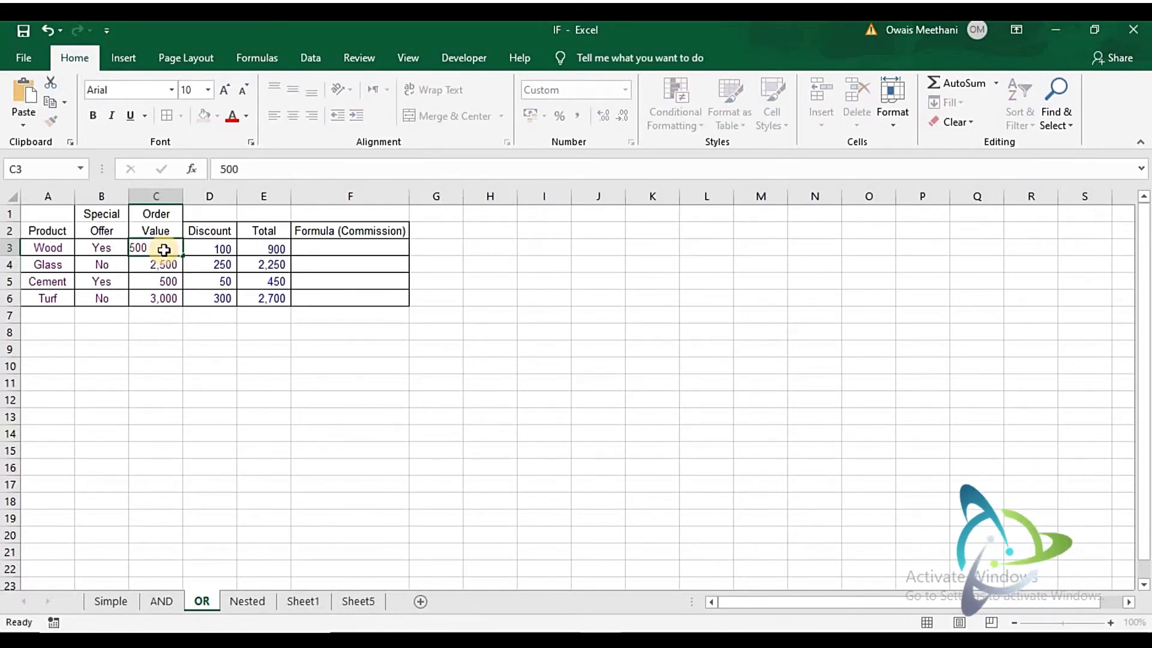
{"action": "key", "text": "Return"}
{"action": "key", "text": "Up"}
{"action": "key", "text": "Right"}
{"action": "left_click", "coordinate": [164, 250]}
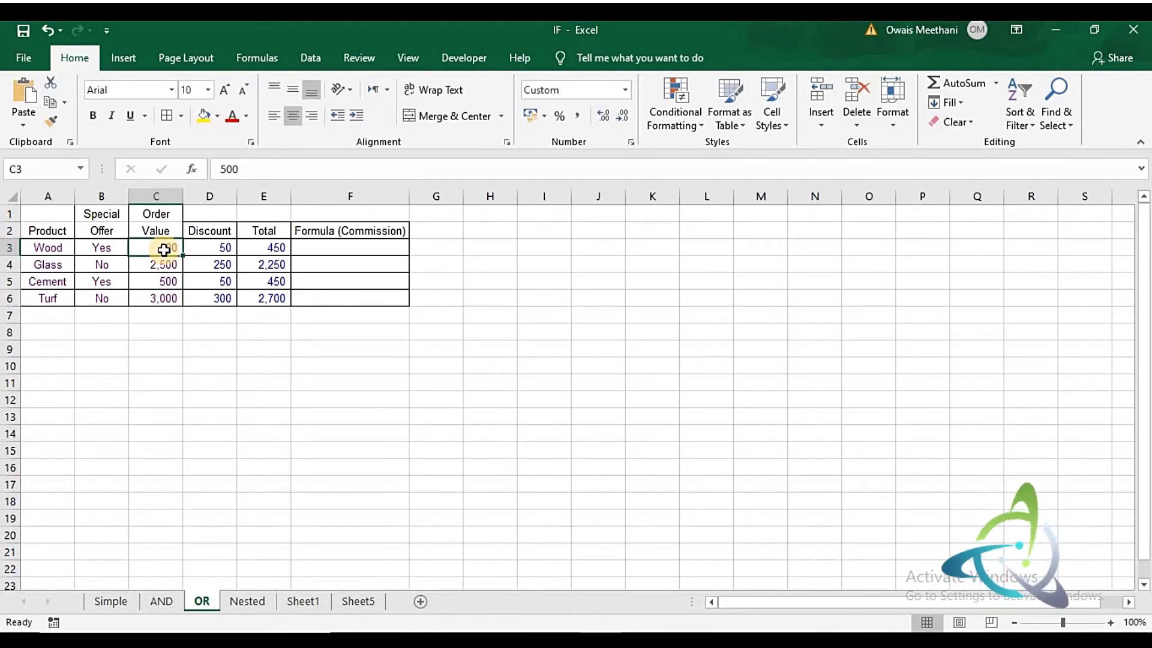
Set the Glass row's Order Value in C4 to 1900.
{"action": "key", "text": "Left"}
{"action": "key", "text": "Down"}
{"action": "key", "text": "Right"}
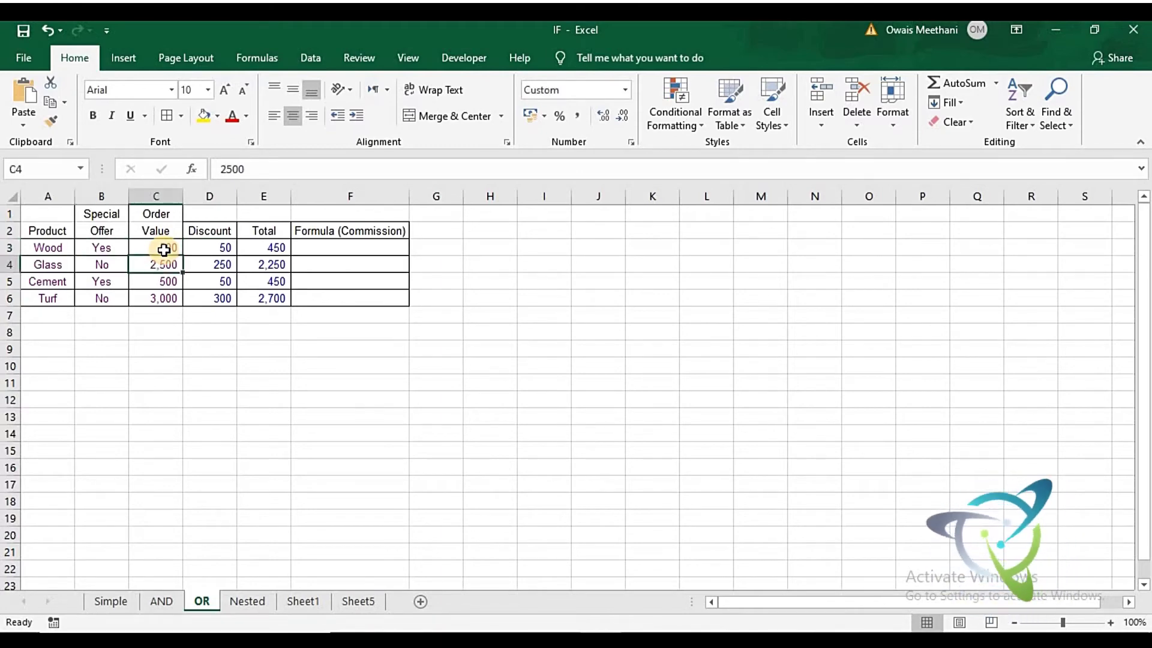
{"action": "key", "text": "Up"}
{"action": "key", "text": "Down"}
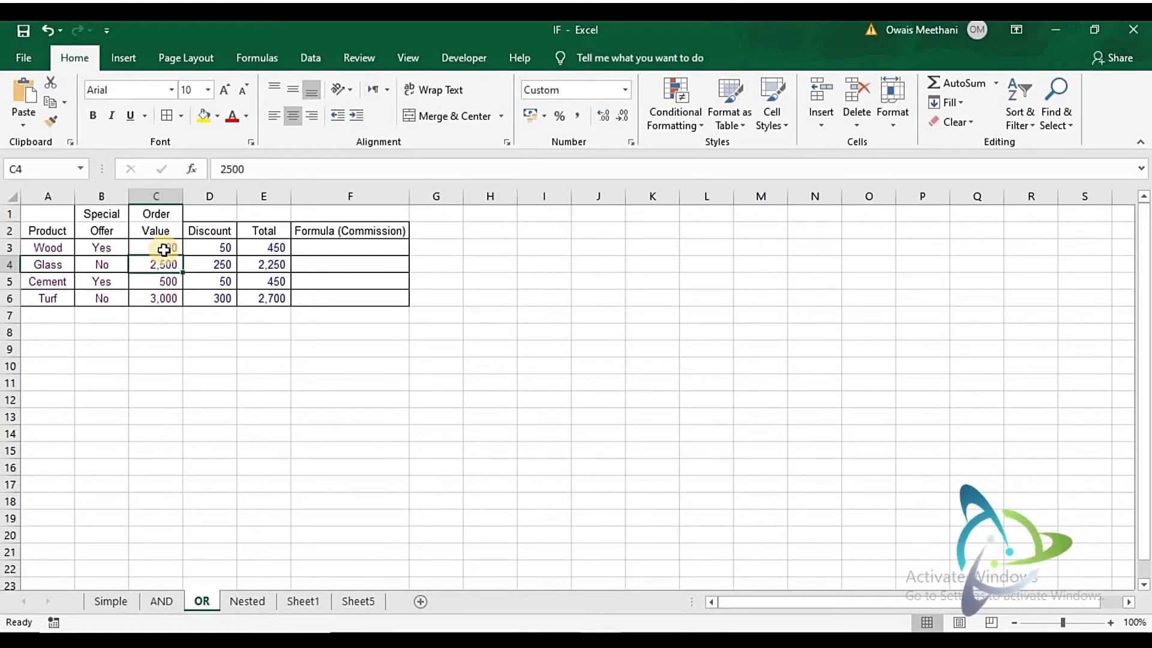
{"action": "type", "text": "1900"}
{"action": "key", "text": "Return"}
{"action": "key", "text": "Up"}
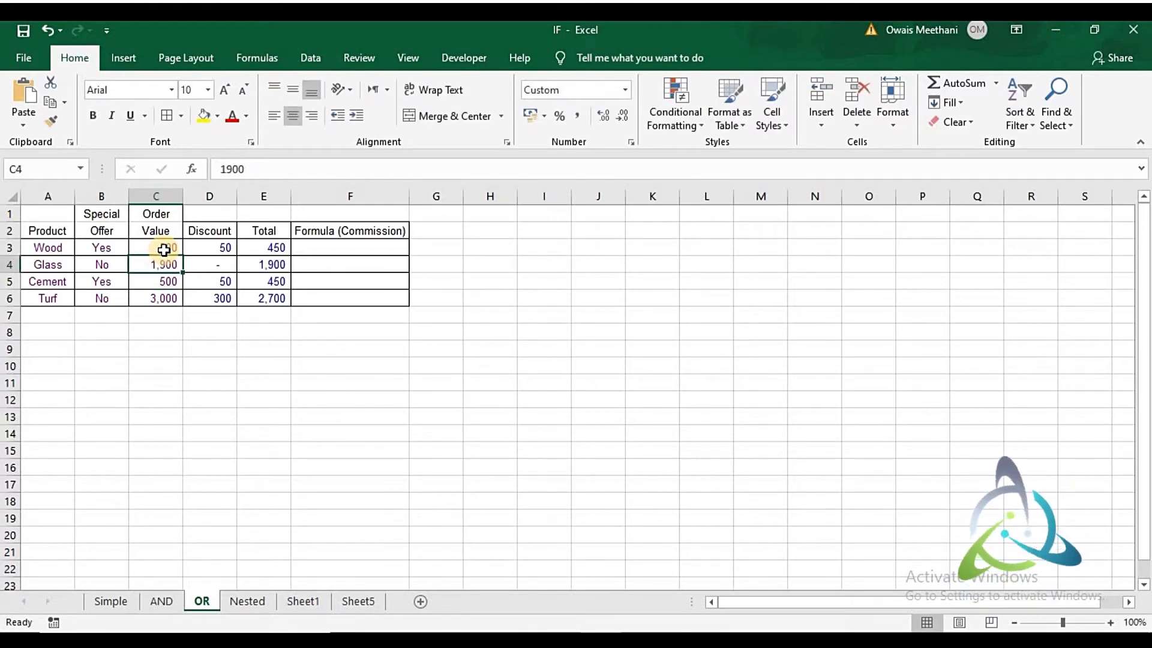
Review the Glass row's Special Offer, Order Value, Discount and Total cells, and the Discount formula in the Wood row.
{"action": "key", "text": "Right"}
{"action": "key", "text": "Right"}
{"action": "key", "text": "Right"}
{"action": "key", "text": "Left"}
{"action": "key", "text": "Left"}
{"action": "key", "text": "Left"}
{"action": "key", "text": "Left"}
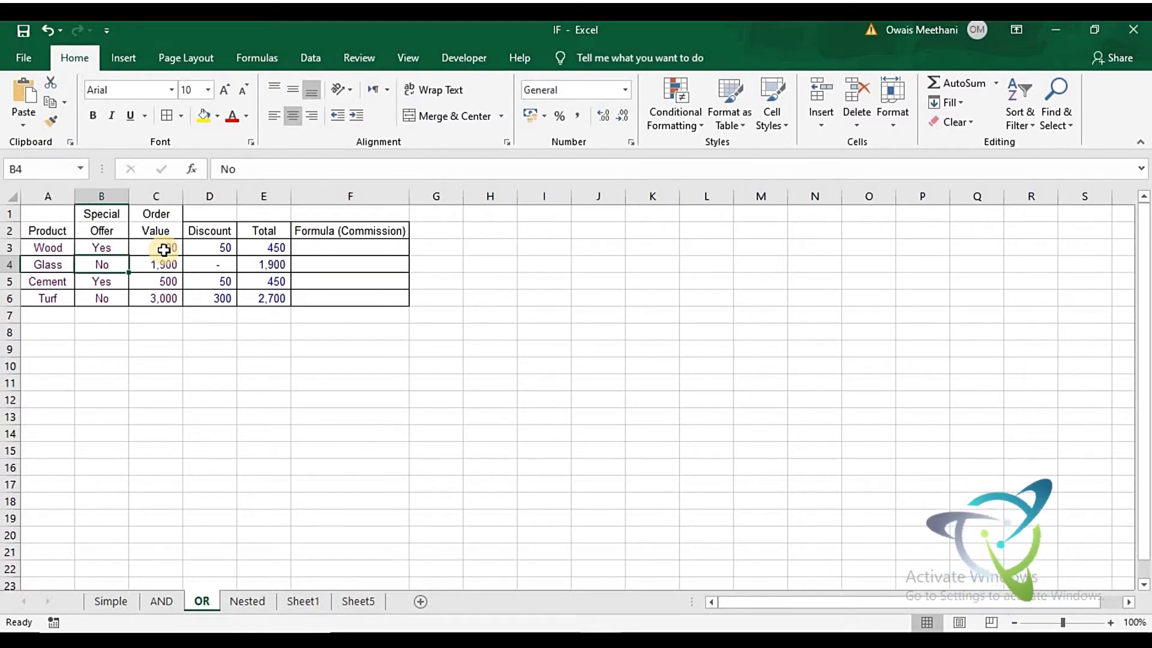
{"action": "key", "text": "Right"}
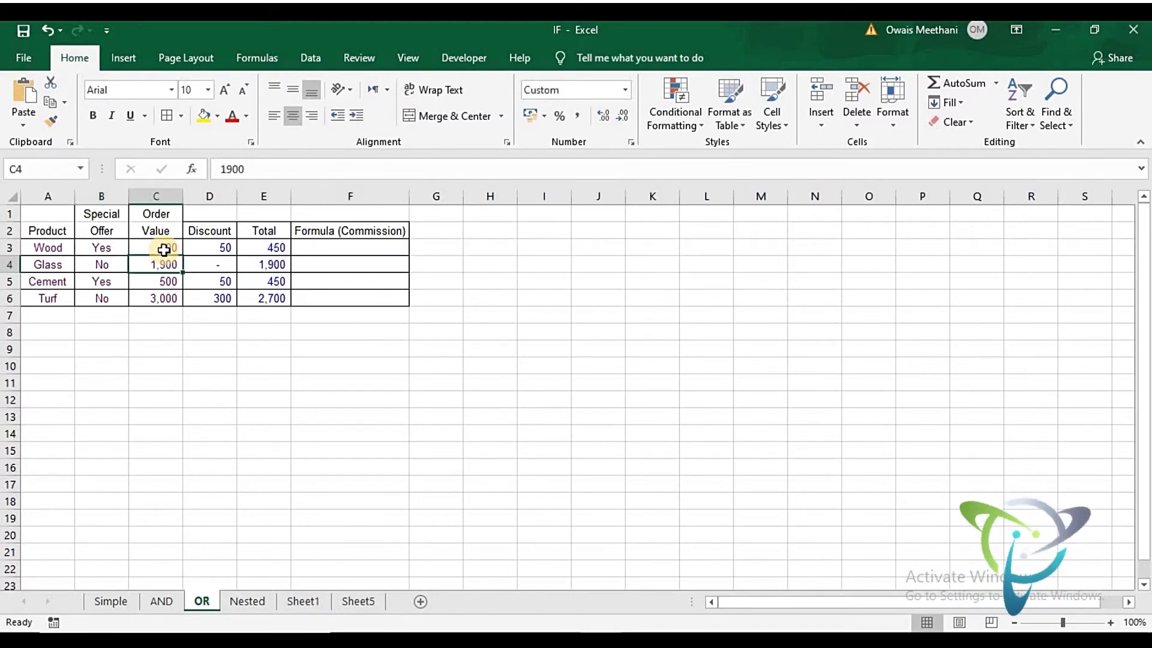
{"action": "key", "text": "Right"}
{"action": "key", "text": "Right"}
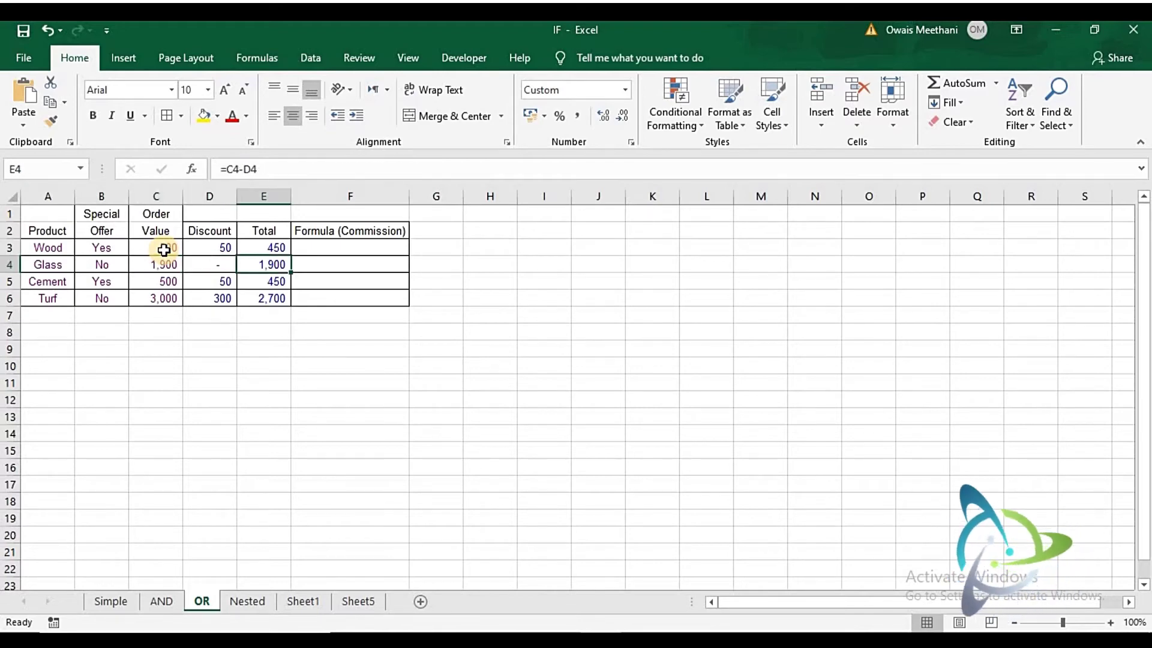
{"action": "key", "text": "Up"}
{"action": "key", "text": "Left"}
{"action": "key", "text": "Left"}
{"action": "key", "text": "Right"}
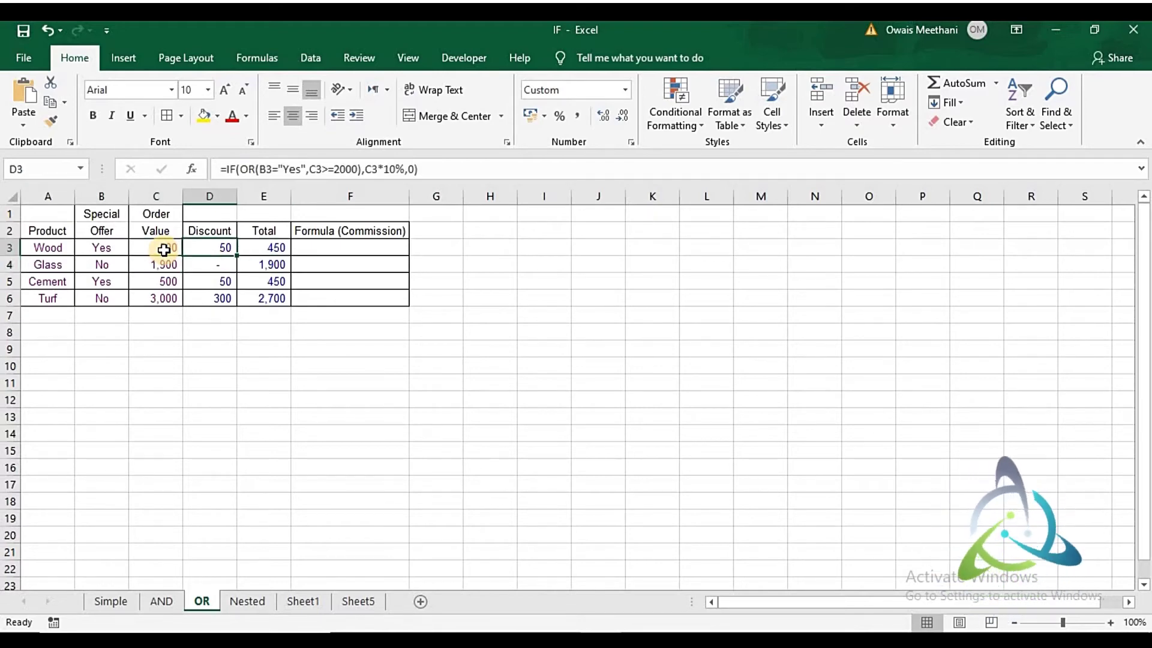
{"action": "key", "text": "XF86AudioRaiseVolume"}
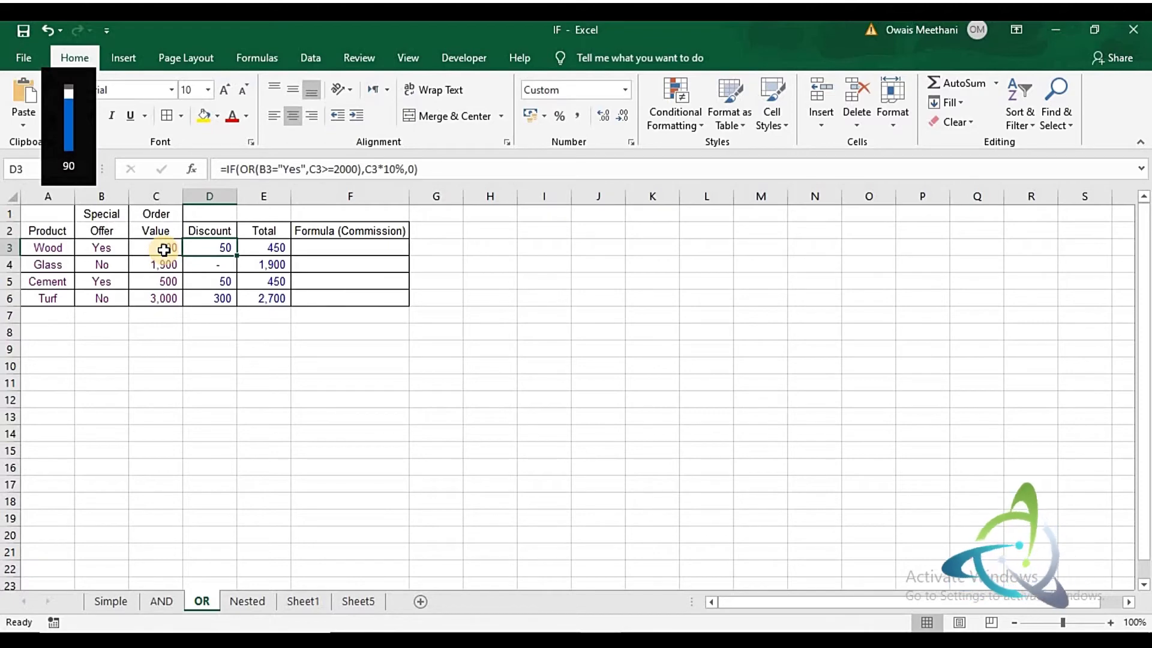
{"action": "key", "text": "F1"}
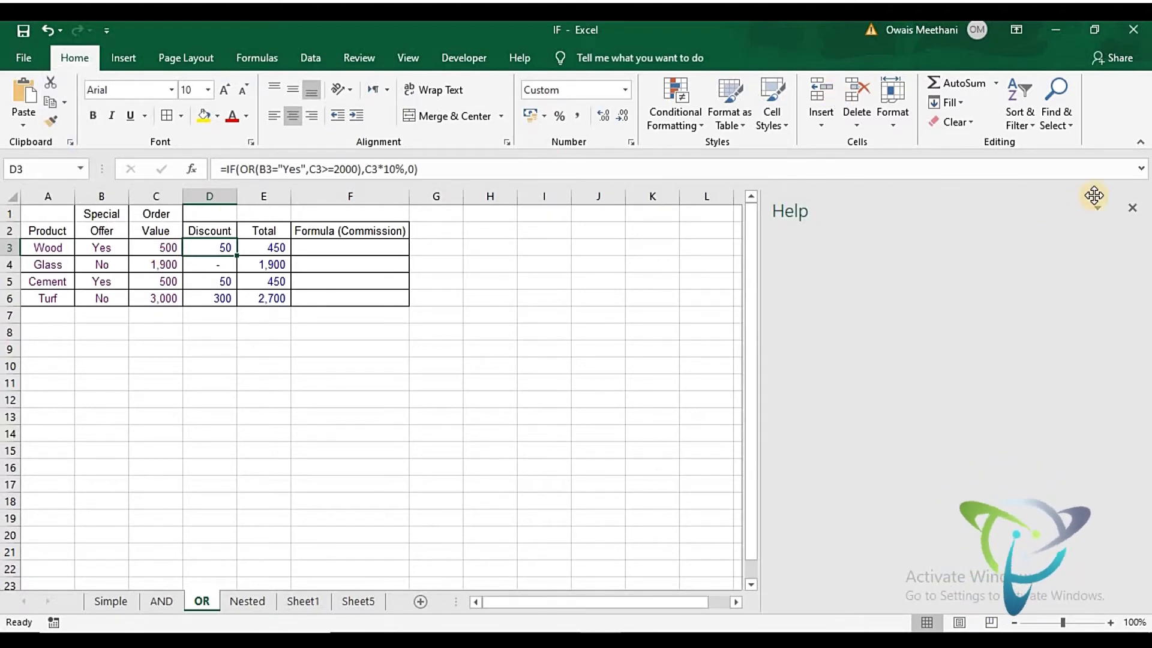
{"action": "left_click", "coordinate": [1133, 208]}
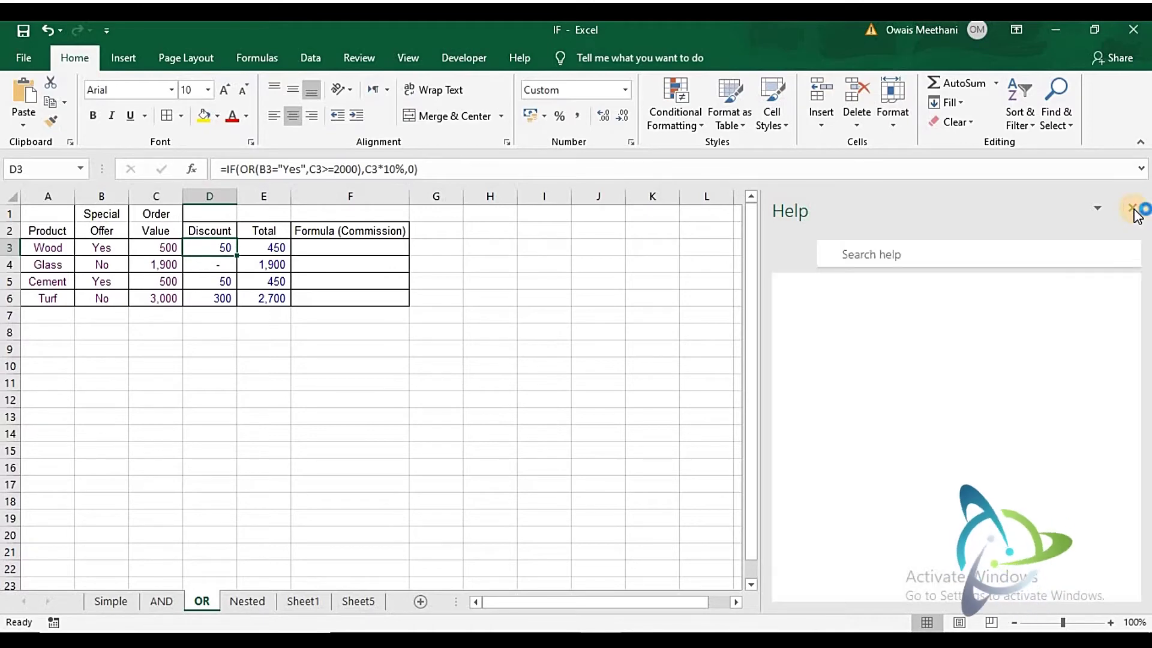
{"action": "left_click", "coordinate": [1133, 208]}
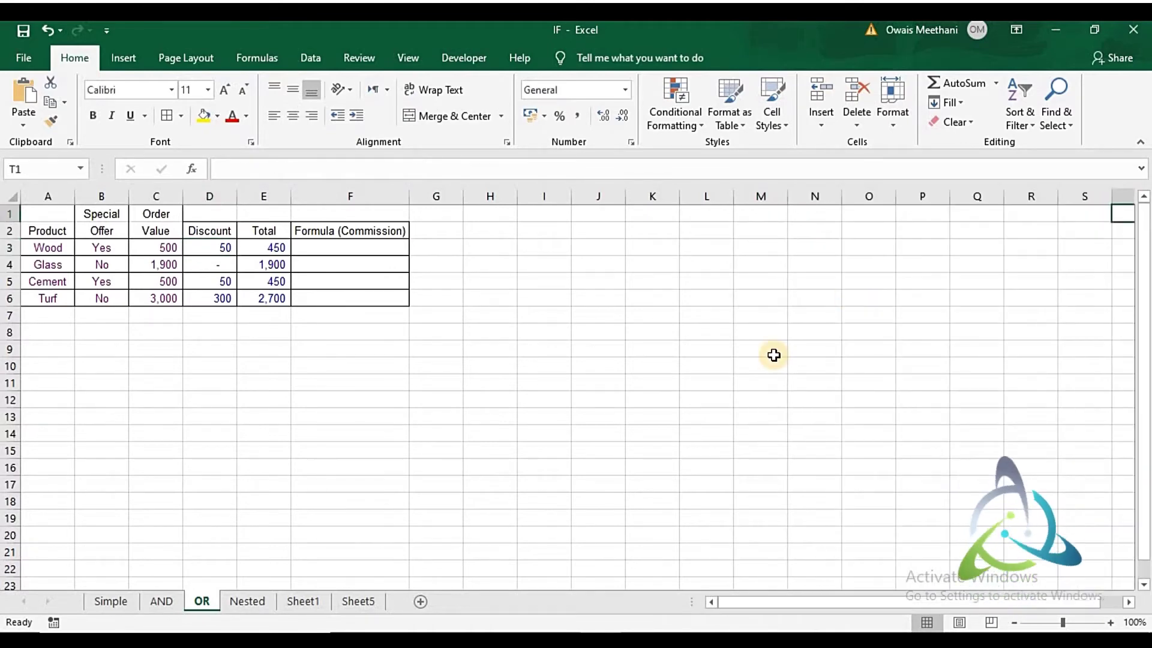
{"action": "key", "text": "F2"}
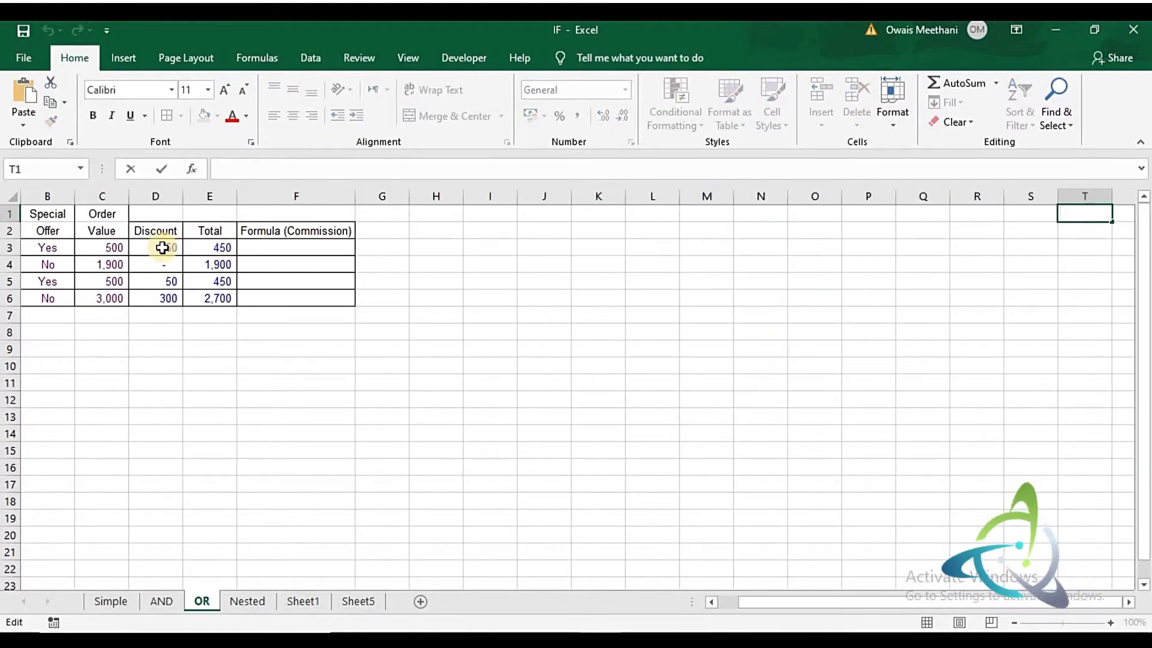
Copy the full text of the IF with OR formula in the Wood row's Discount cell D3.
{"action": "left_click", "coordinate": [162, 247]}
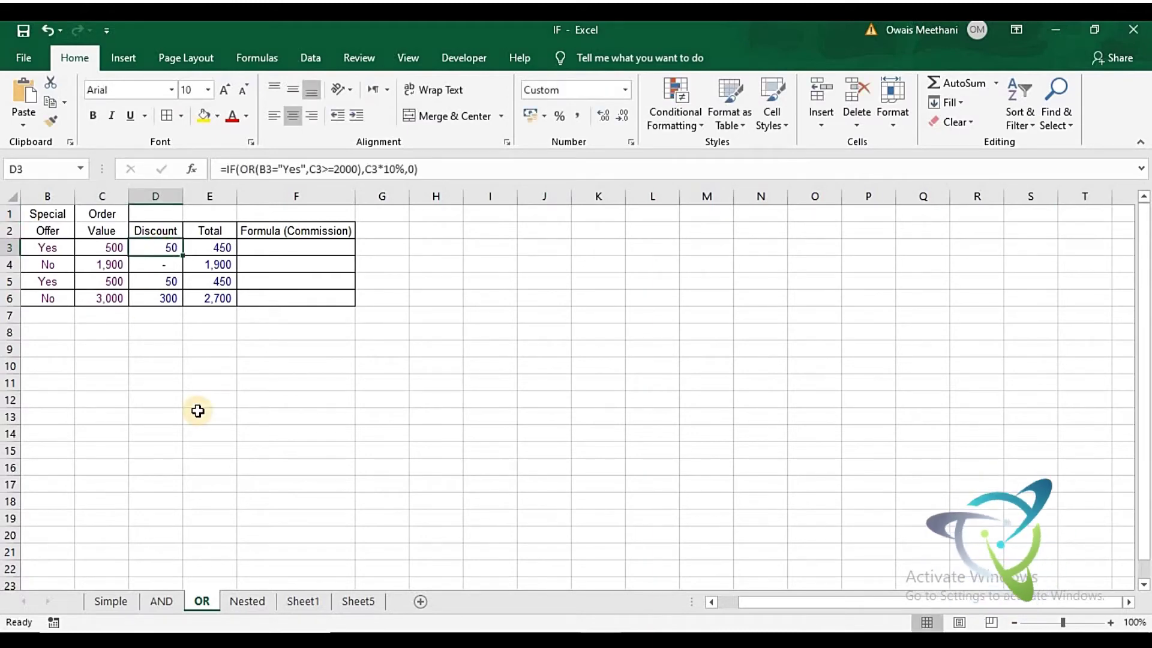
{"action": "key", "text": "F2"}
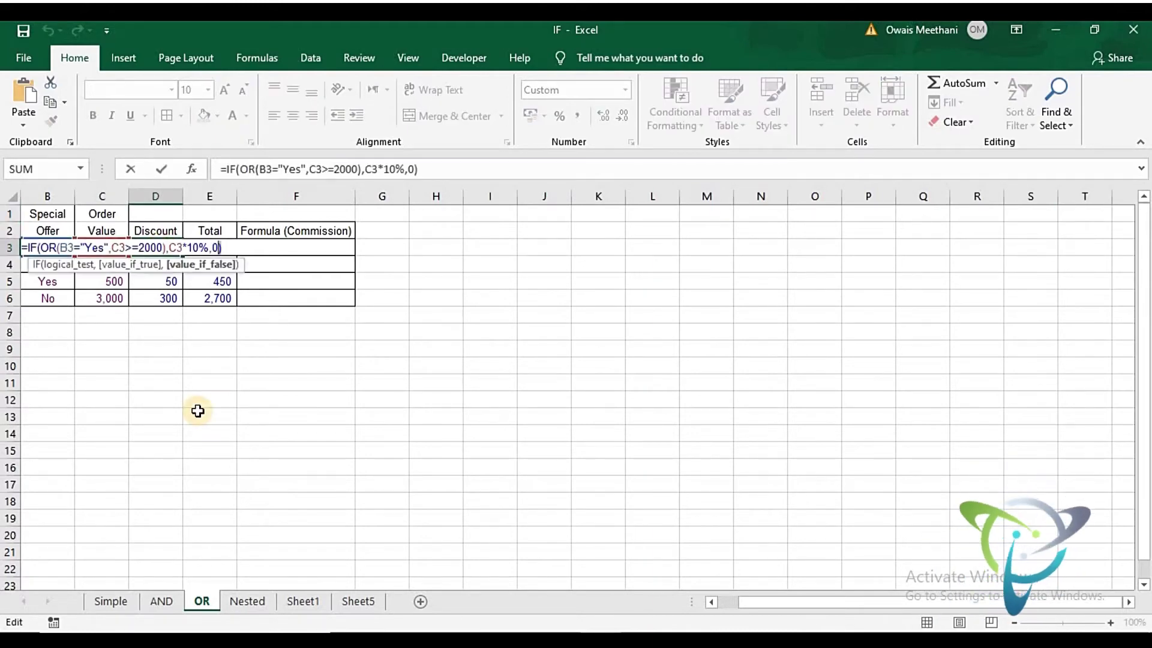
{"action": "key", "text": "ctrl+shift+Left"}
{"action": "key", "text": "ctrl+shift+Left"}
{"action": "key", "text": "ctrl+shift+Left"}
{"action": "key", "text": "ctrl+shift+Left"}
{"action": "key", "text": "ctrl+shift+Left"}
{"action": "key", "text": "ctrl+shift+Left"}
{"action": "key", "text": "ctrl+shift+Left"}
{"action": "key", "text": "ctrl+shift+Left"}
{"action": "key", "text": "ctrl+c"}
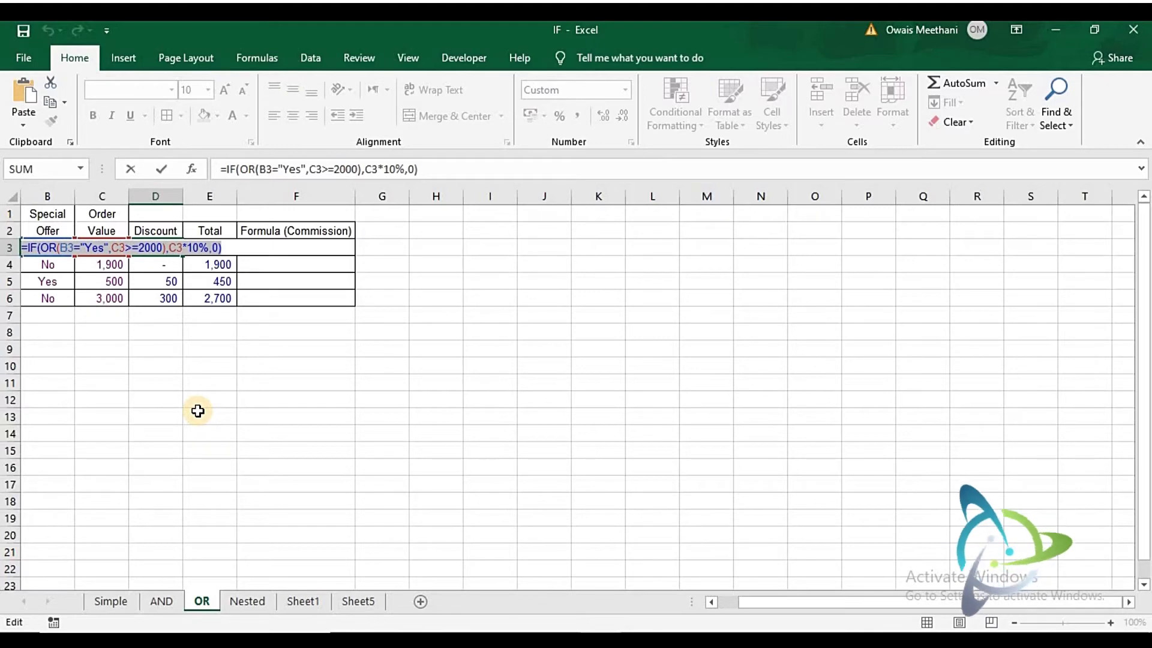
Paste the copied IF with OR formula into F3 as text preceded by a double quotation mark, and left-align the cell.
{"action": "key", "text": "Escape"}
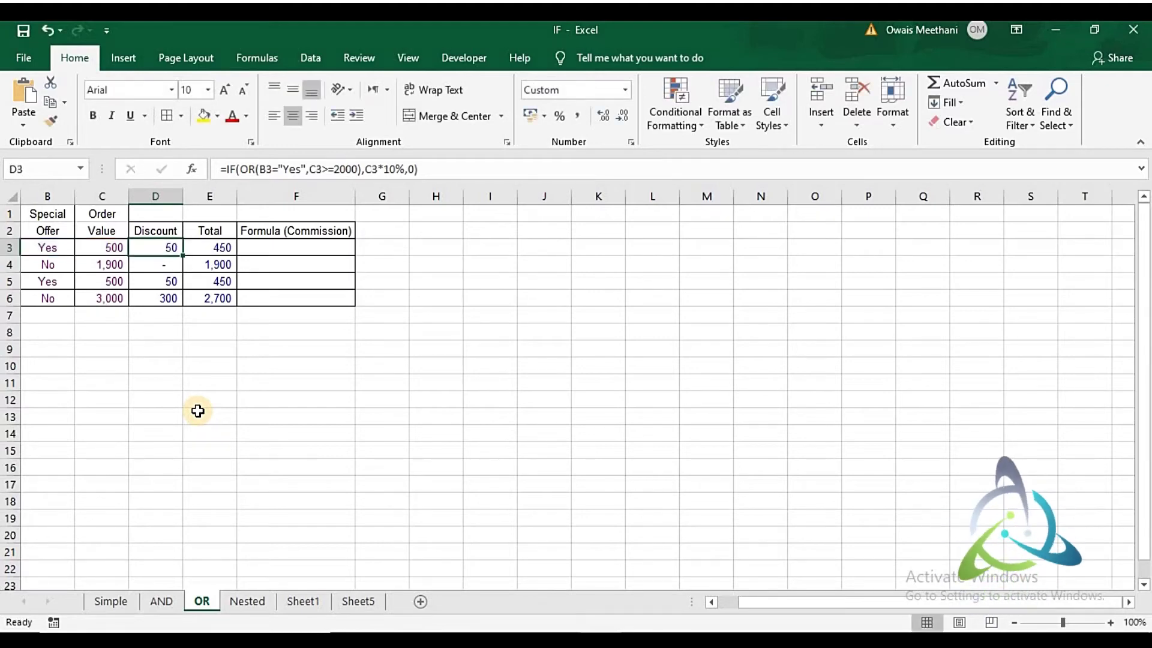
{"action": "key", "text": "Right"}
{"action": "key", "text": "Right"}
{"action": "type", "text": "\""}
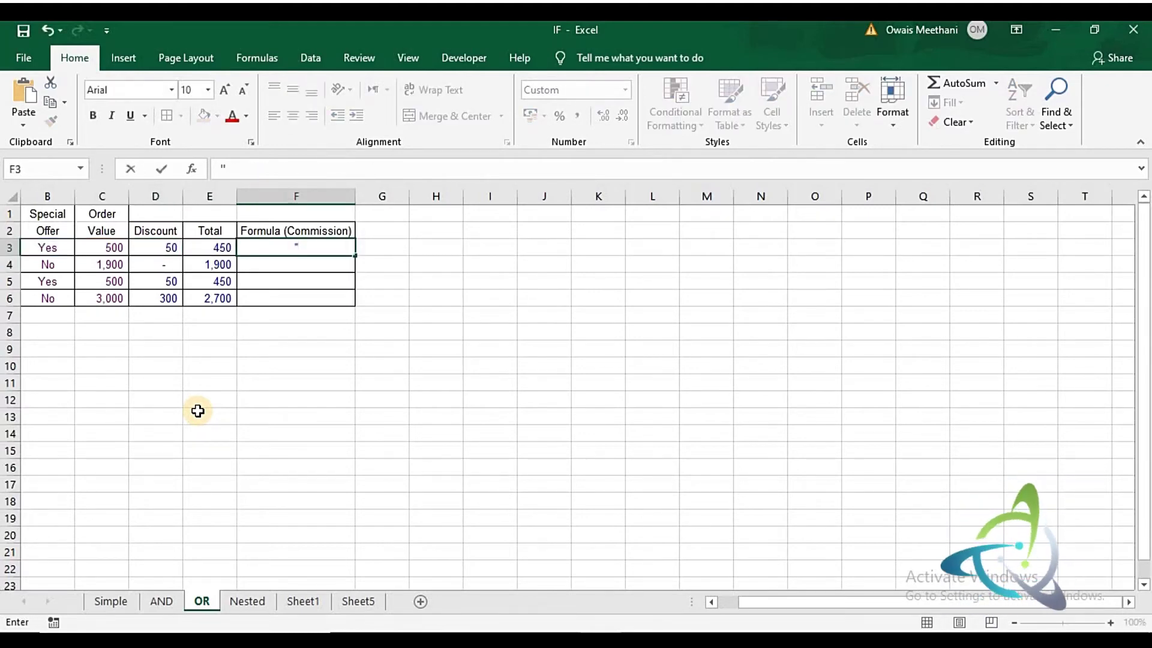
{"action": "key", "text": "ctrl+v"}
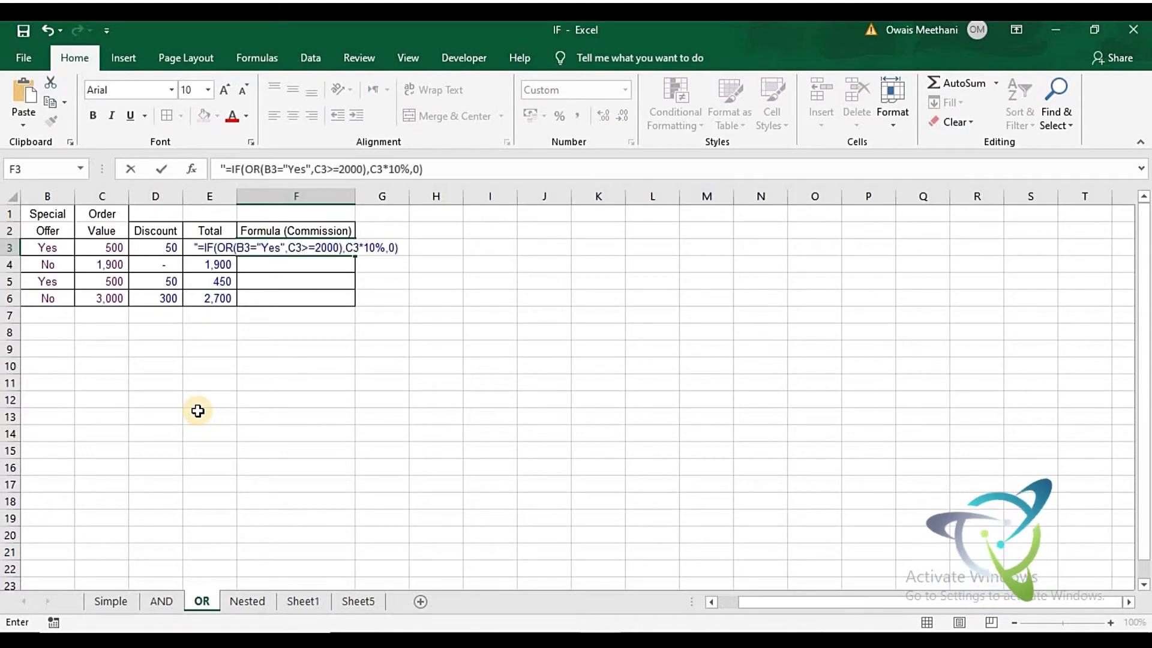
{"action": "key", "text": "ctrl+Return"}
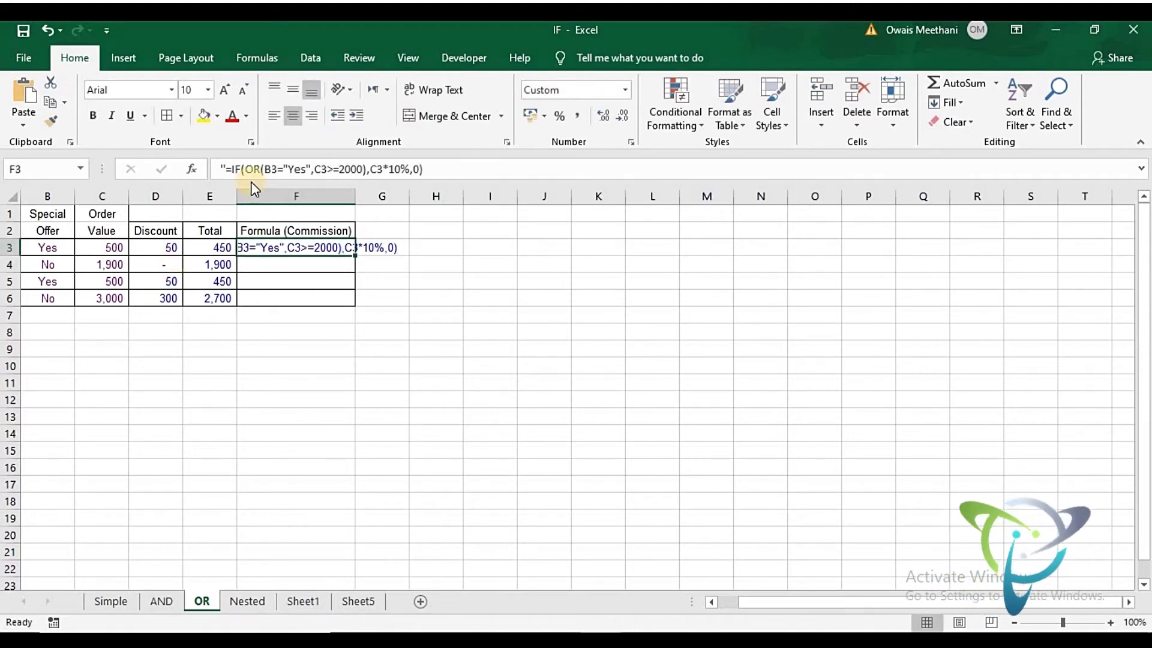
{"action": "left_click", "coordinate": [274, 116]}
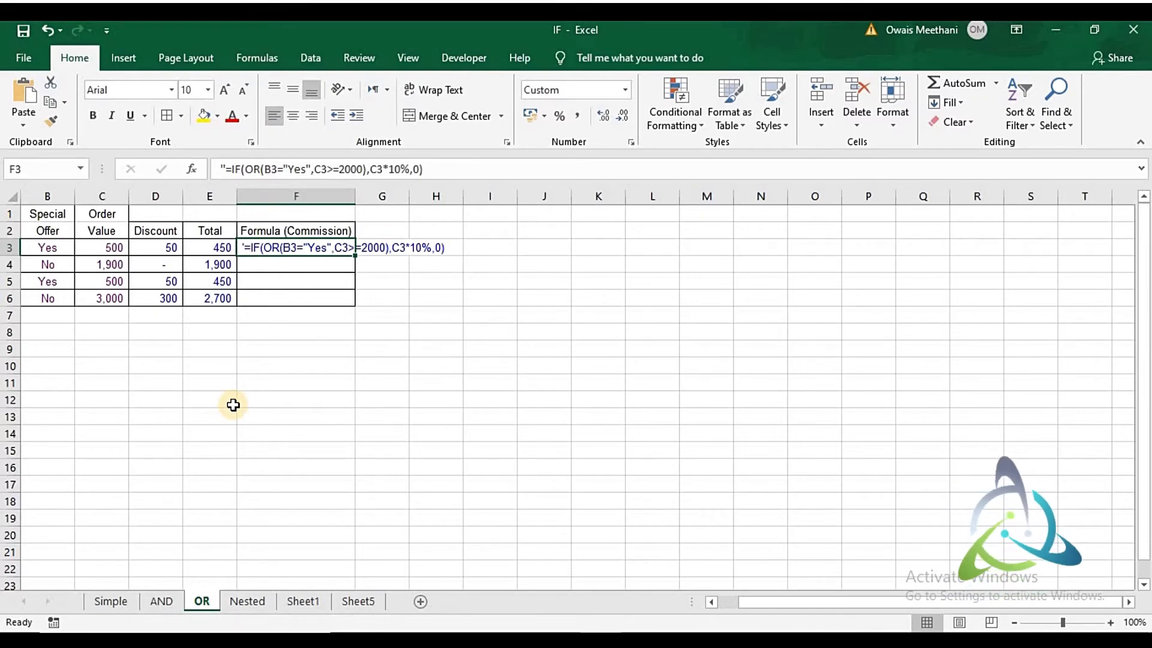
Open the Nested sheet and examine student A's subject marks and the list of students in column A.
{"action": "left_click", "coordinate": [236, 602]}
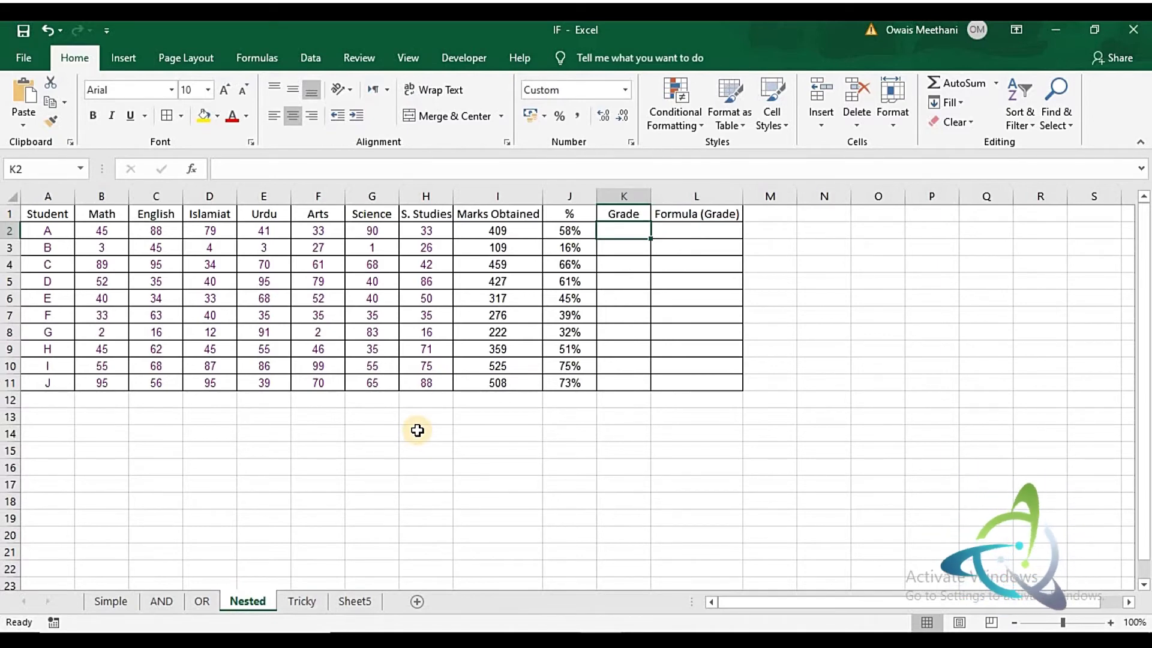
{"action": "key", "text": "Left"}
{"action": "key", "text": "Left"}
{"action": "key", "text": "Left"}
{"action": "key", "text": "Left"}
{"action": "key", "text": "Left"}
{"action": "key", "text": "Left"}
{"action": "key", "text": "Left"}
{"action": "key", "text": "Left"}
{"action": "key", "text": "Left"}
{"action": "key", "text": "Left"}
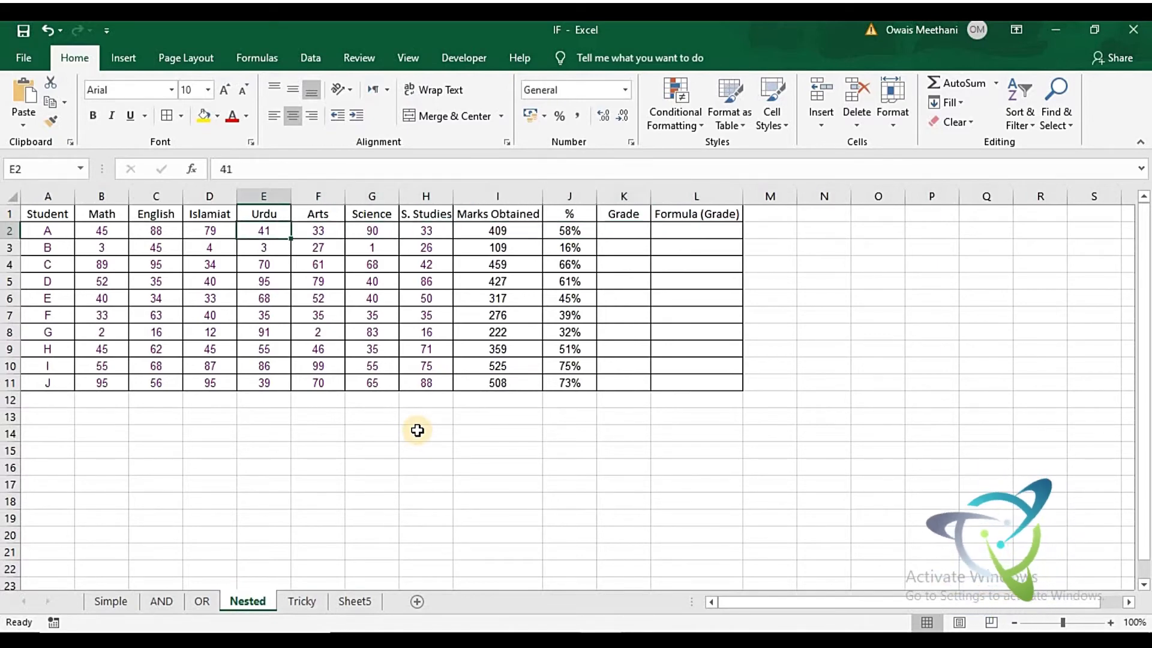
{"action": "key", "text": "Down"}
{"action": "key", "text": "Down"}
{"action": "key", "text": "Down"}
{"action": "key", "text": "Down"}
{"action": "key", "text": "Down"}
{"action": "key", "text": "Down"}
{"action": "key", "text": "Down"}
{"action": "key", "text": "Down"}
{"action": "key", "text": "Down"}
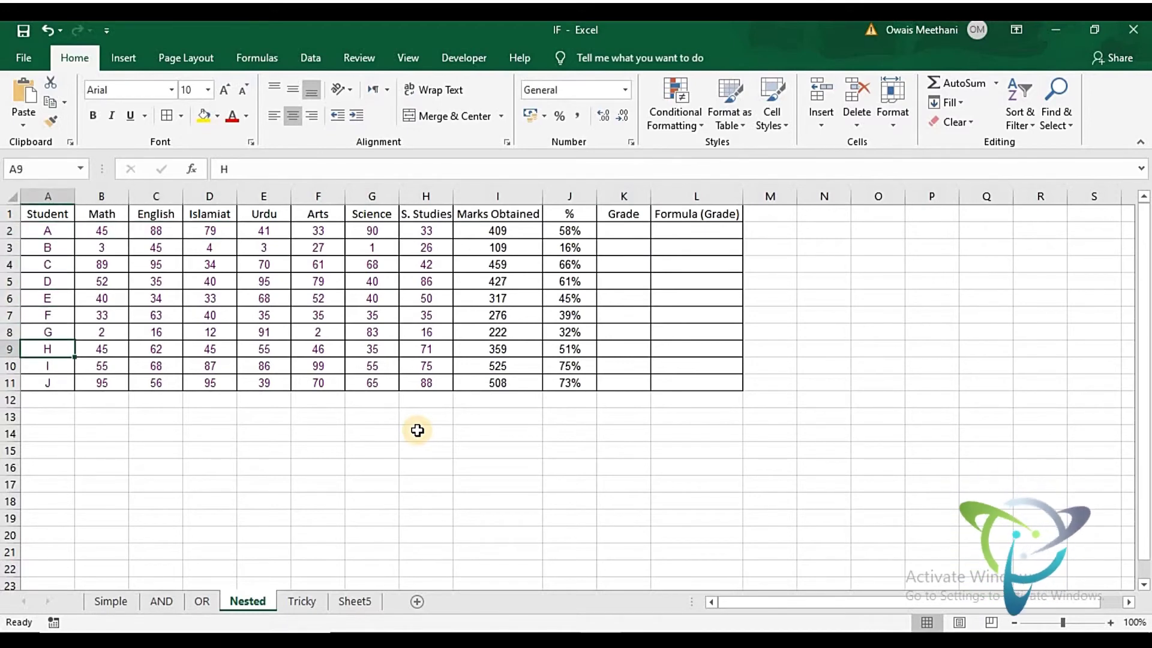
Examine student J's subject marks, the Marks Obtained column with its SUM formulas, and the % and Grade columns.
{"action": "key", "text": "Right"}
{"action": "key", "text": "Right"}
{"action": "key", "text": "Right"}
{"action": "key", "text": "Right"}
{"action": "key", "text": "Right"}
{"action": "key", "text": "Right"}
{"action": "key", "text": "Right"}
{"action": "key", "text": "Right"}
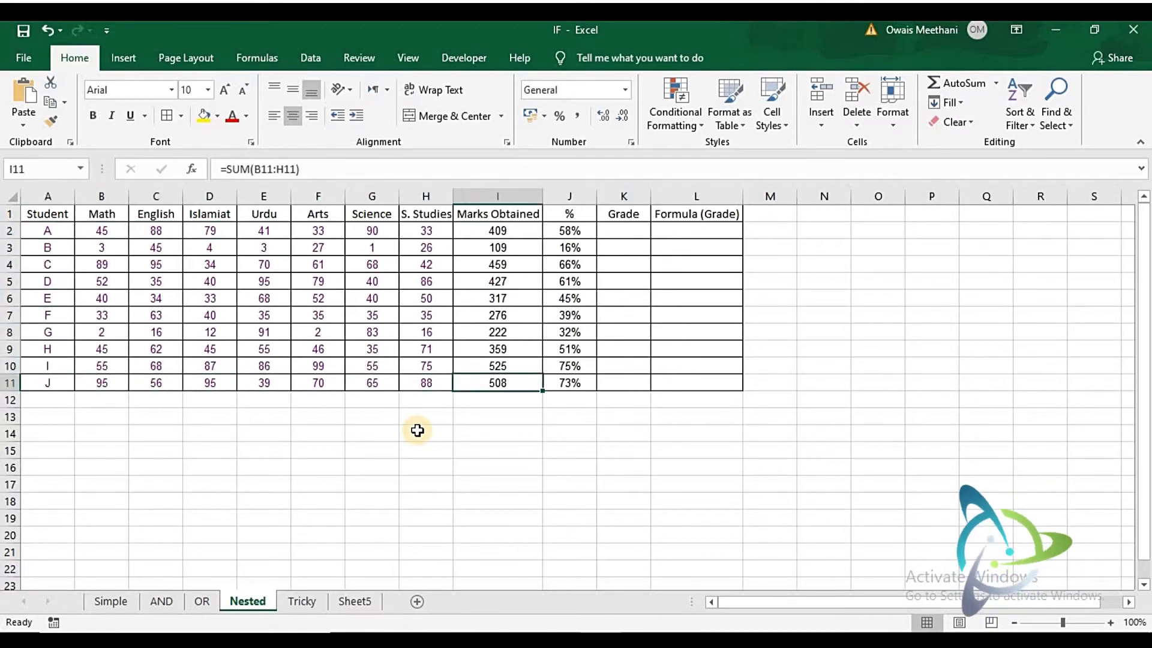
{"action": "key", "text": "Up"}
{"action": "key", "text": "Up"}
{"action": "key", "text": "Up"}
{"action": "key", "text": "Up"}
{"action": "key", "text": "Up"}
{"action": "key", "text": "Up"}
{"action": "key", "text": "Up"}
{"action": "key", "text": "Up"}
{"action": "key", "text": "Up"}
{"action": "key", "text": "Up"}
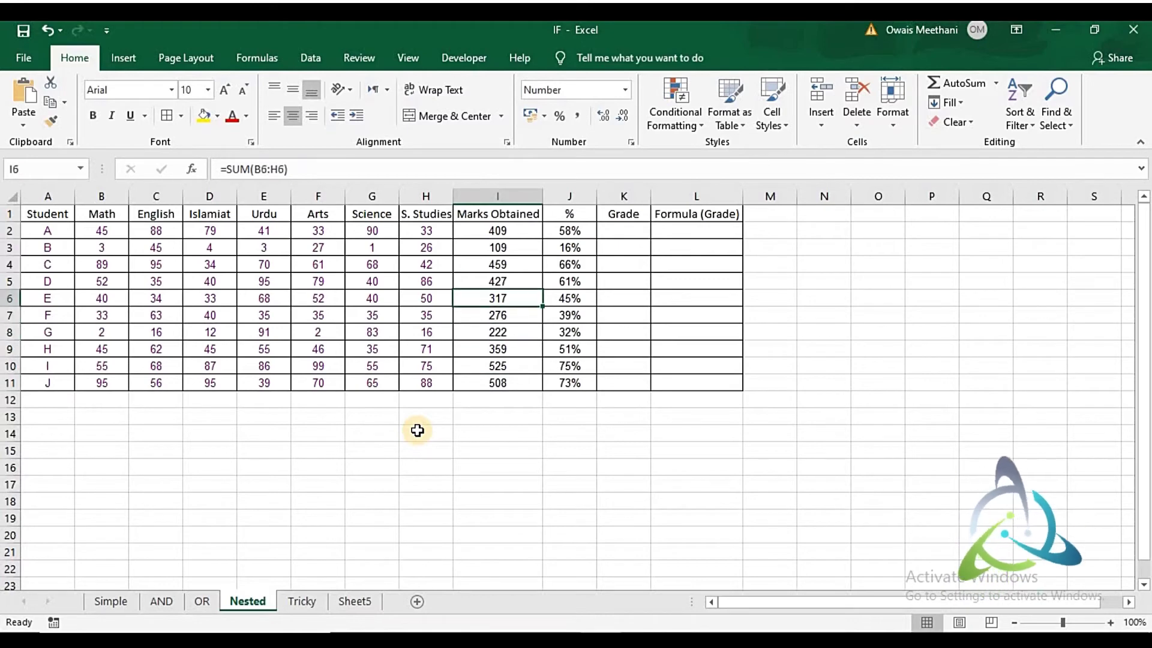
{"action": "key", "text": "Left"}
{"action": "key", "text": "Right"}
{"action": "key", "text": "Right"}
{"action": "key", "text": "Right"}
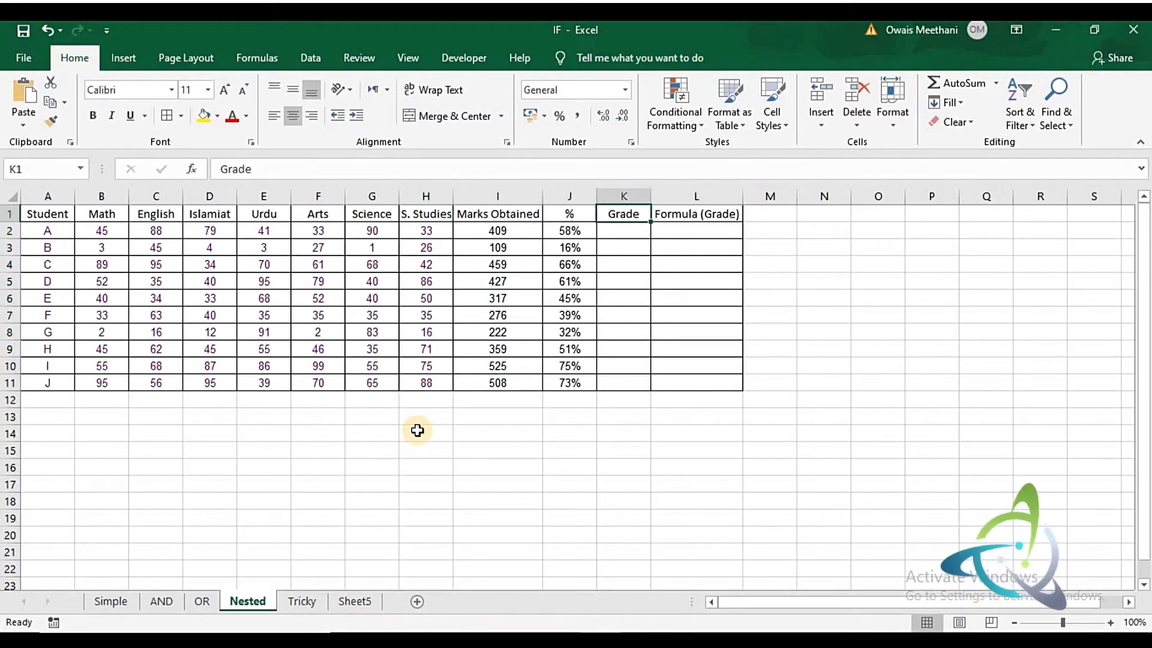
{"action": "key", "text": "Down"}
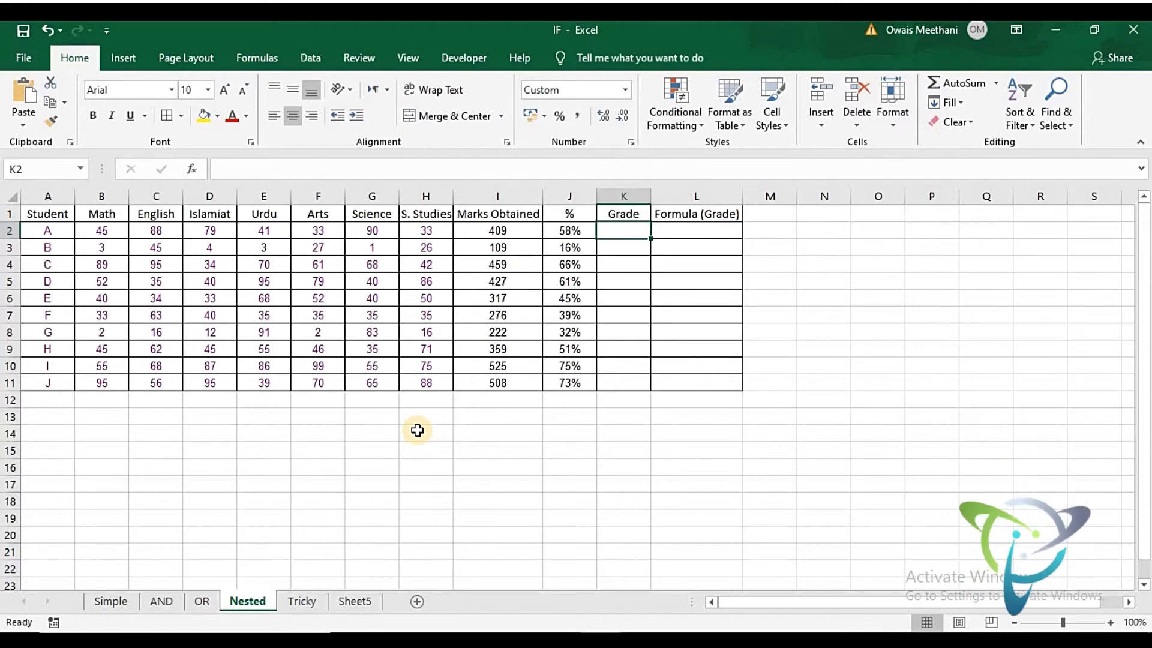
Start a grading key beside the table with the threshold >80% in O2 and the grade A+ in P2.
{"action": "key", "text": "Right"}
{"action": "key", "text": "Right"}
{"action": "key", "text": "Right"}
{"action": "key", "text": "Right"}
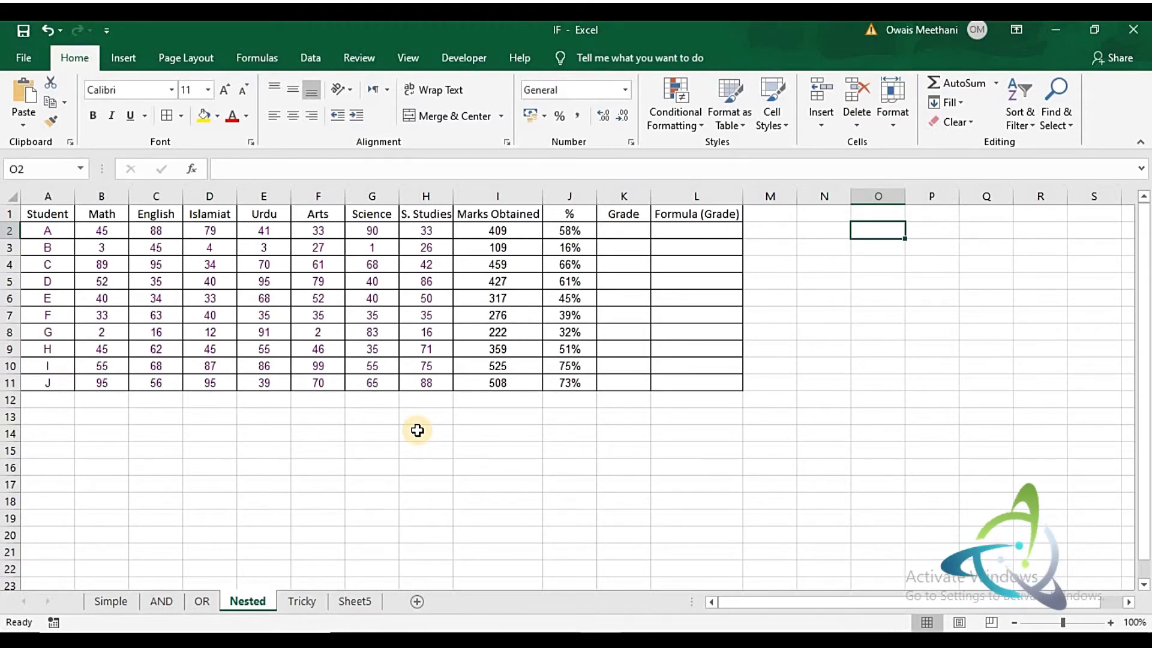
{"action": "type", "text": "80"}
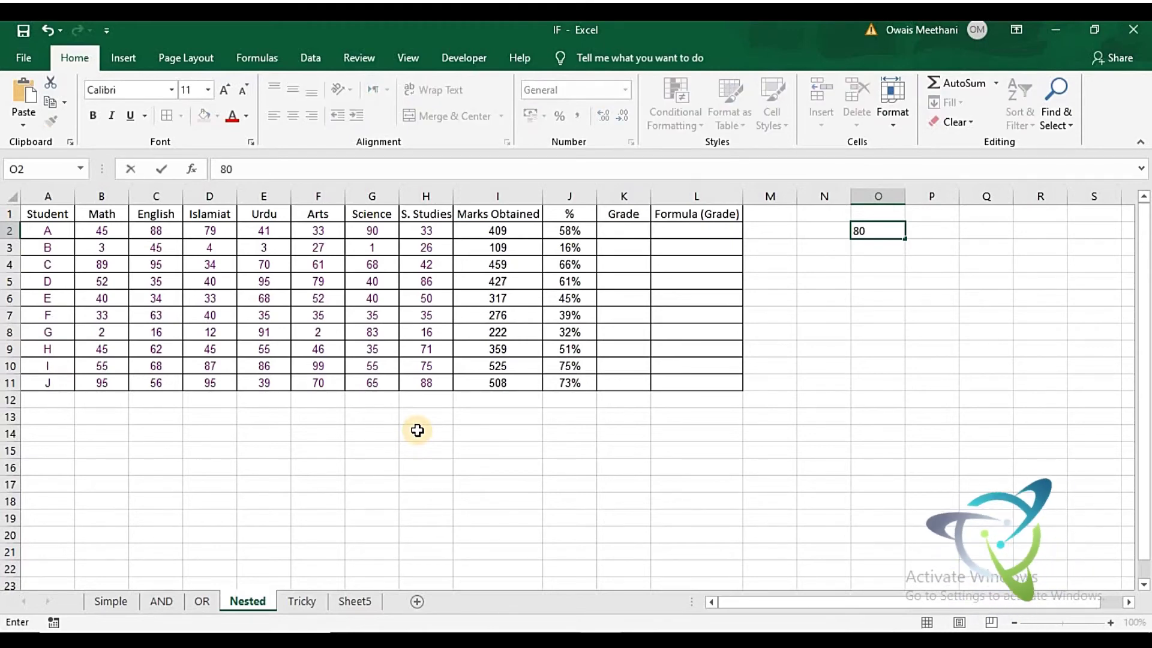
{"action": "key", "text": "BackSpace"}
{"action": "key", "text": "BackSpace"}
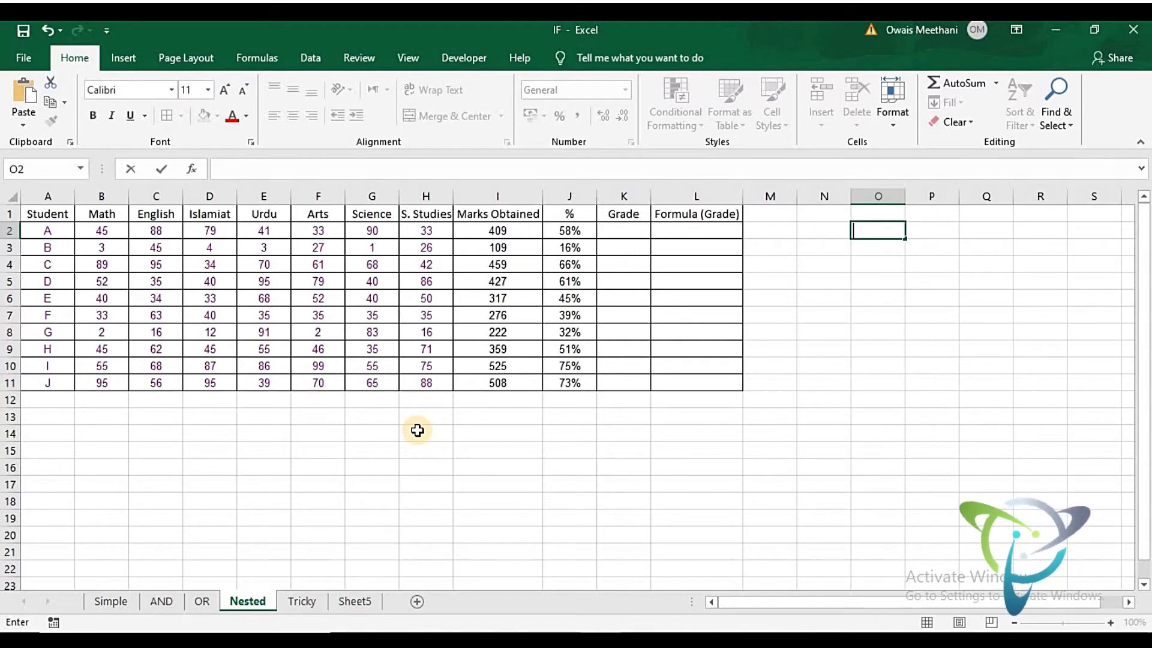
{"action": "type", "text": ">"}
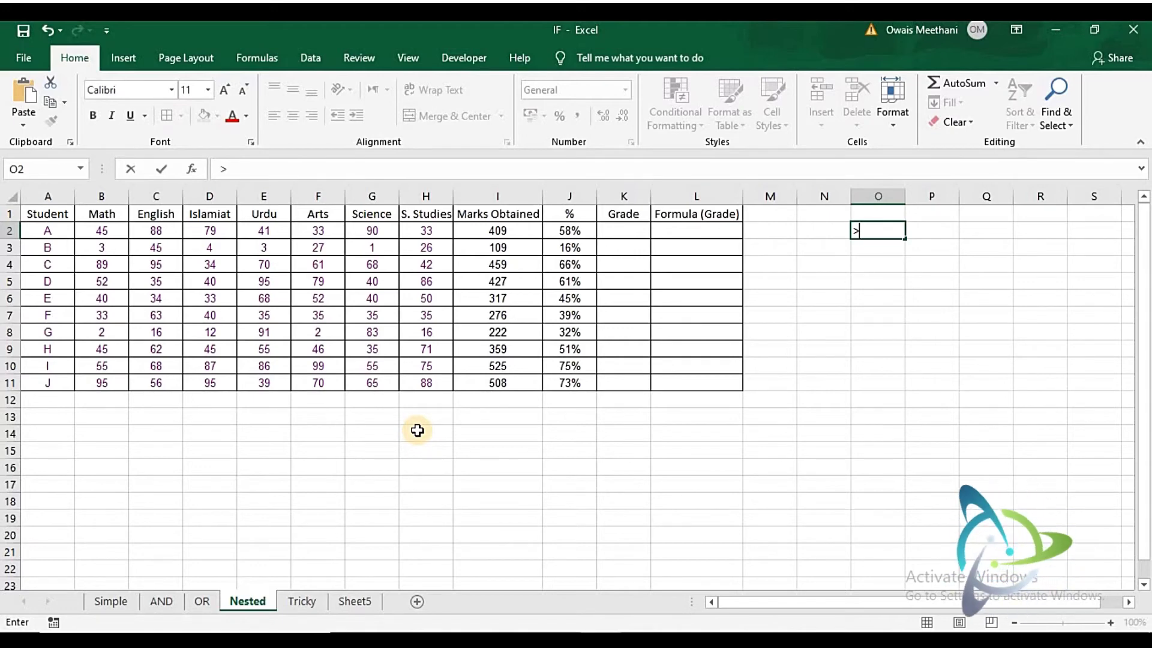
{"action": "type", "text": "80%"}
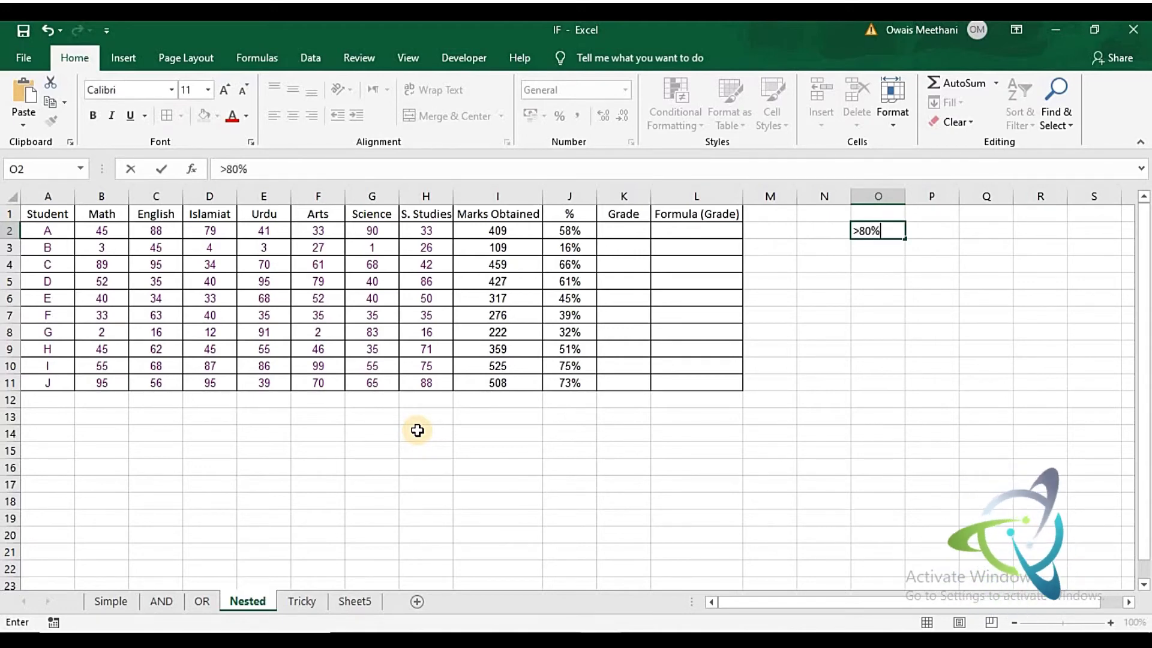
{"action": "key", "text": "Tab"}
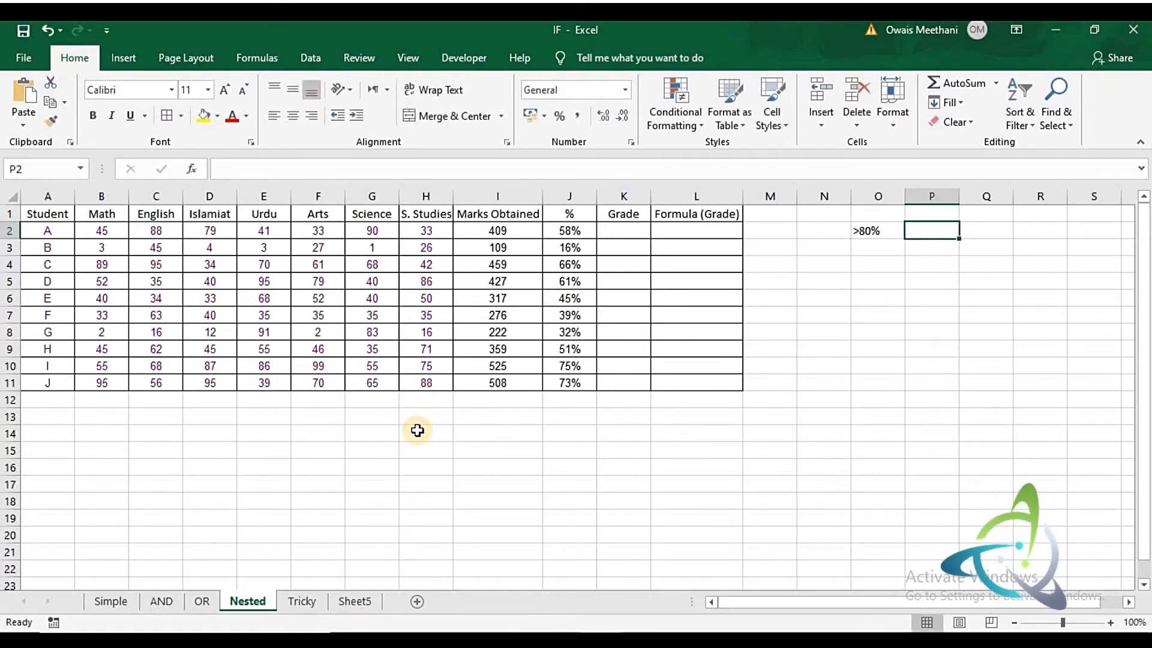
{"action": "type", "text": "A+"}
{"action": "key", "text": "Return"}
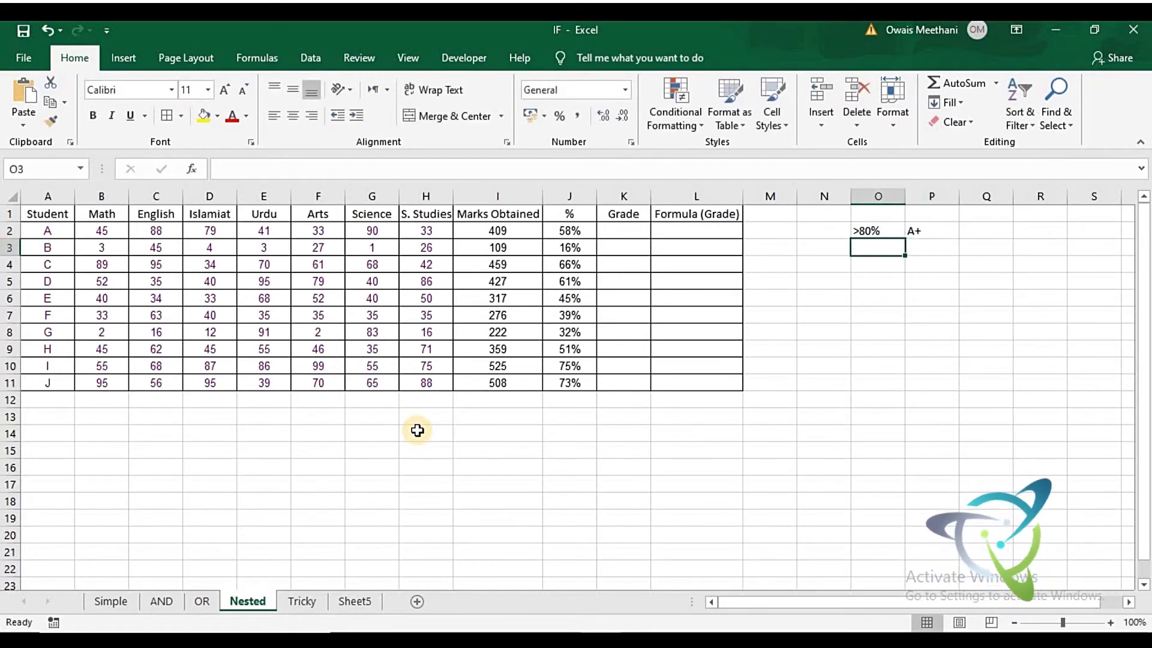
Add the threshold >70% in O3 with the grade A in P3.
{"action": "type", "text": ">70"}
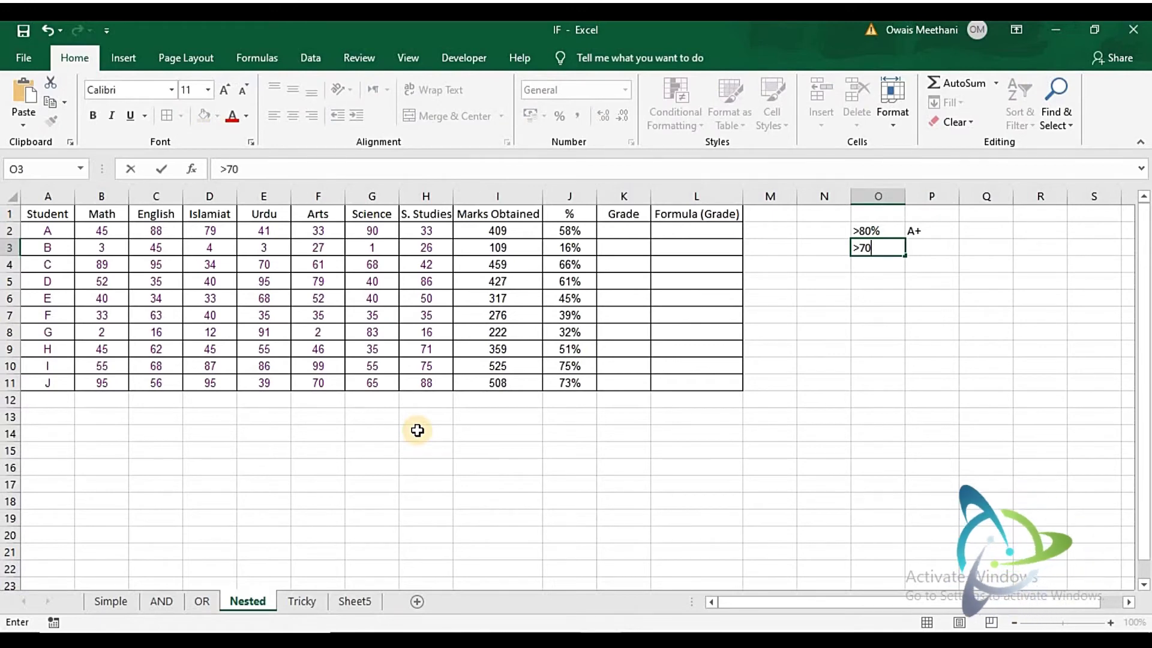
{"action": "type", "text": "%"}
{"action": "key", "text": "Tab"}
{"action": "type", "text": "A+"}
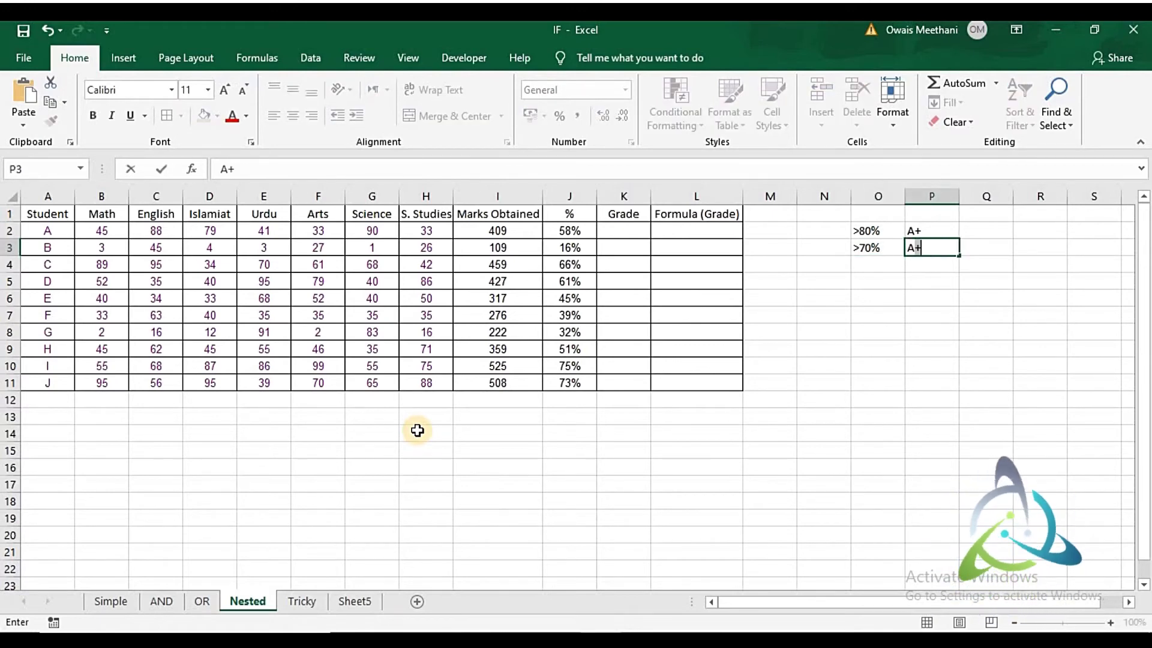
{"action": "key", "text": "Return"}
{"action": "key", "text": "Up"}
{"action": "key", "text": "F2"}
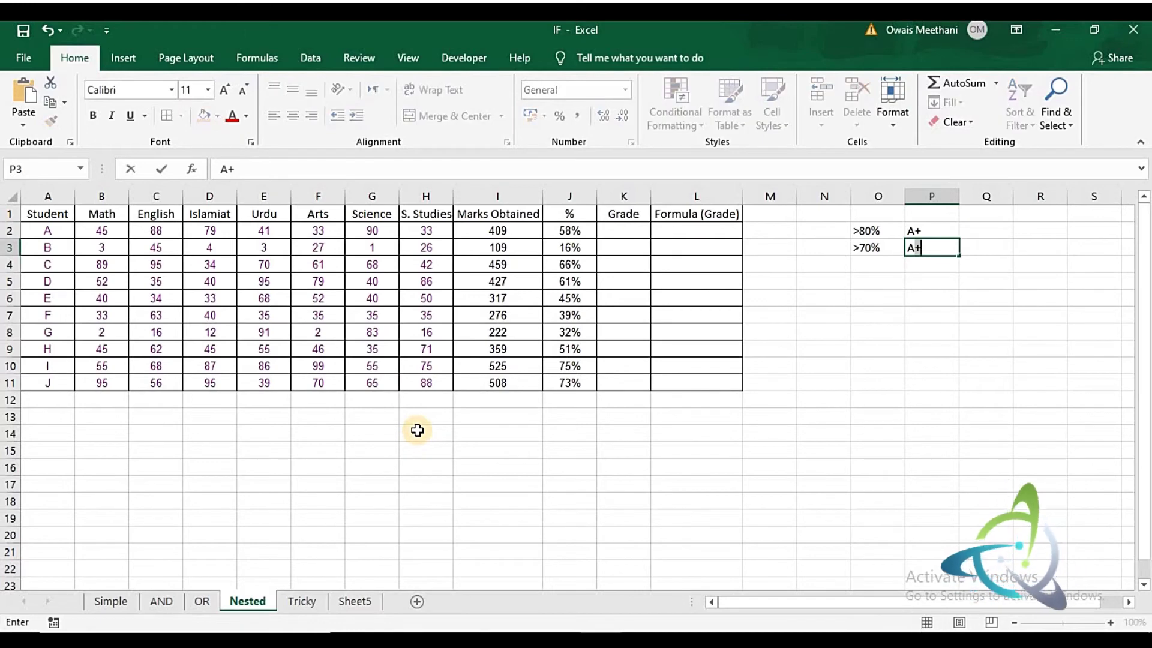
{"action": "key", "text": "BackSpace"}
{"action": "key", "text": "Return"}
{"action": "key", "text": "Left"}
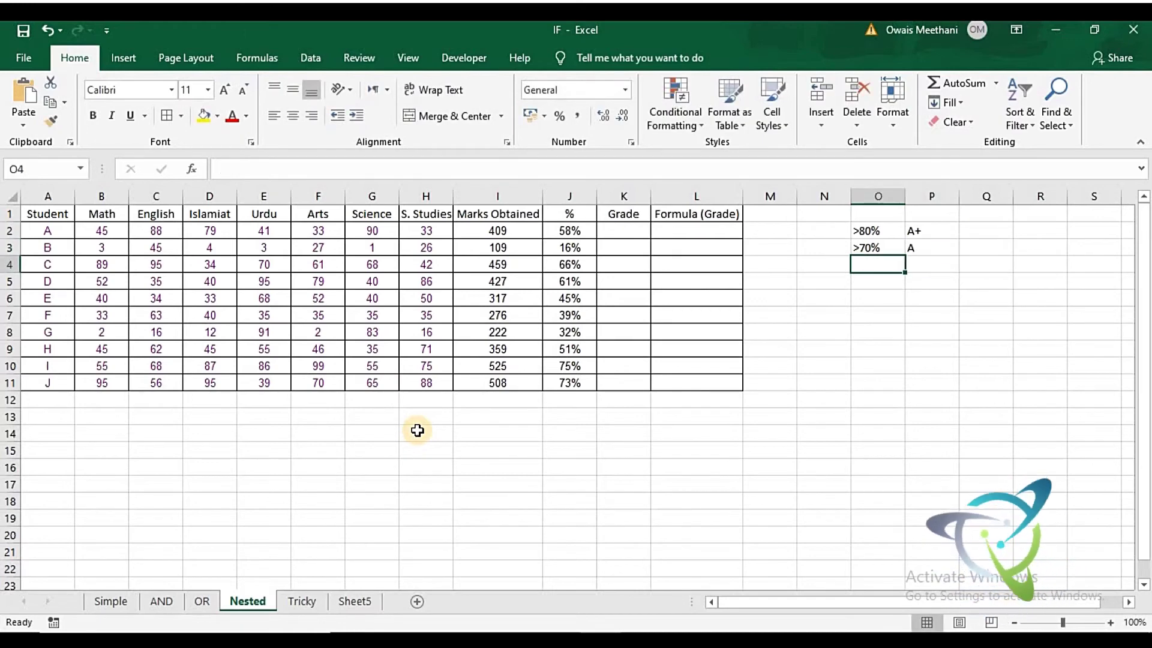
Add the threshold >60% in O4 with the grade B in P4.
{"action": "type", "text": ">6"}
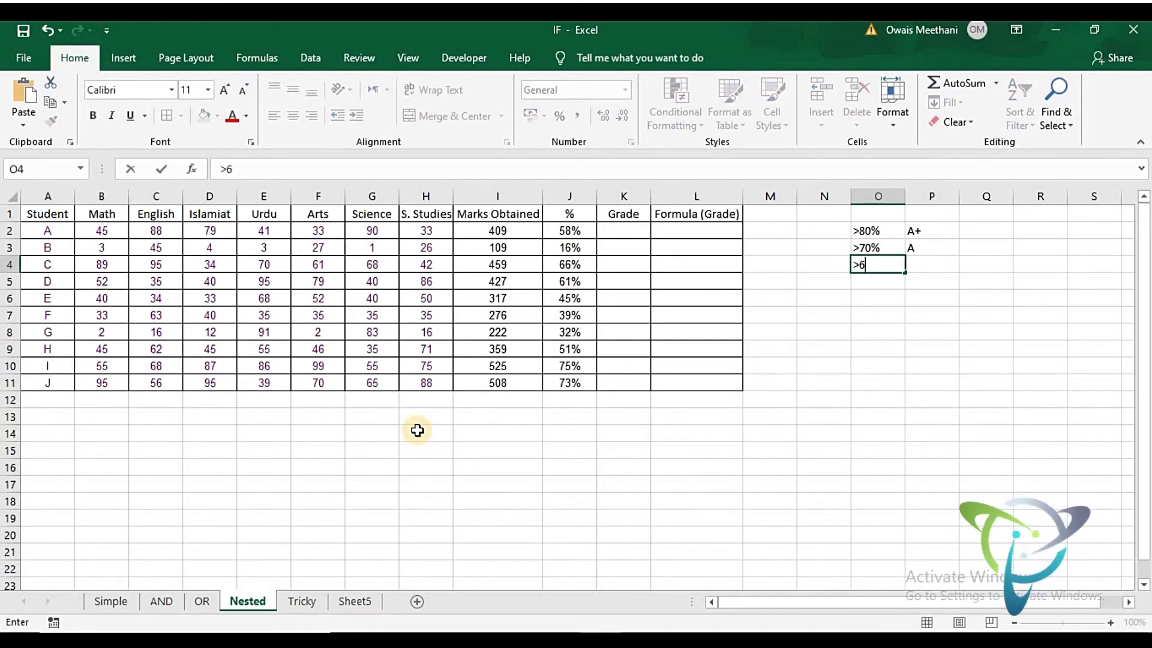
{"action": "type", "text": "0%"}
{"action": "key", "text": "Tab"}
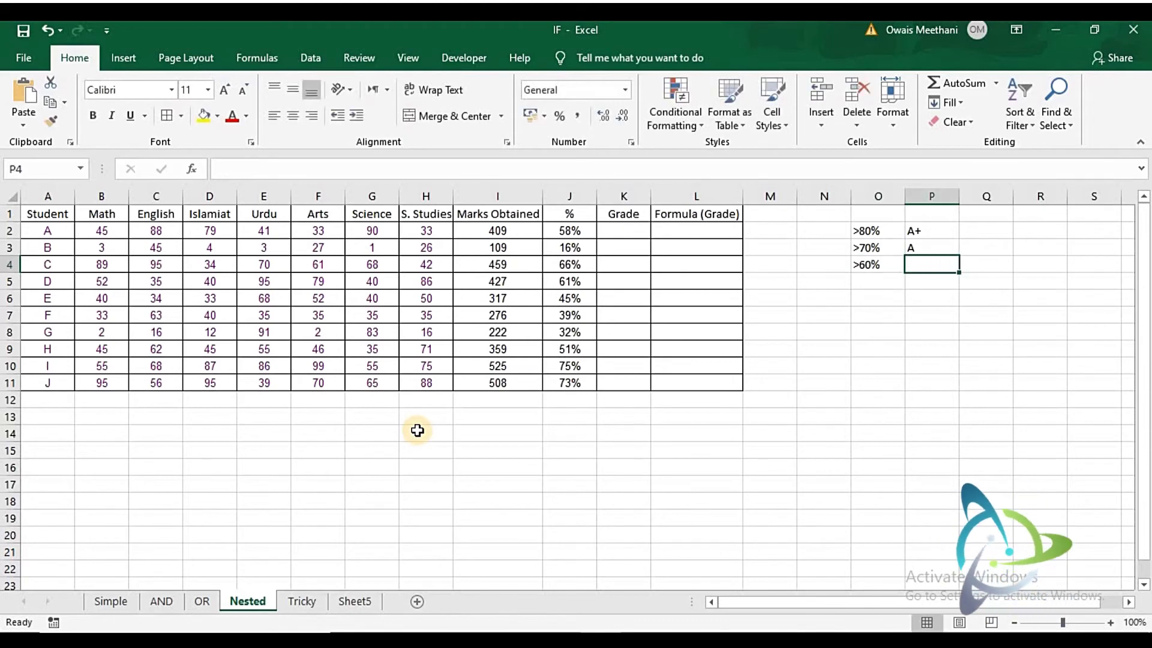
{"action": "type", "text": "B"}
{"action": "key", "text": "Return"}
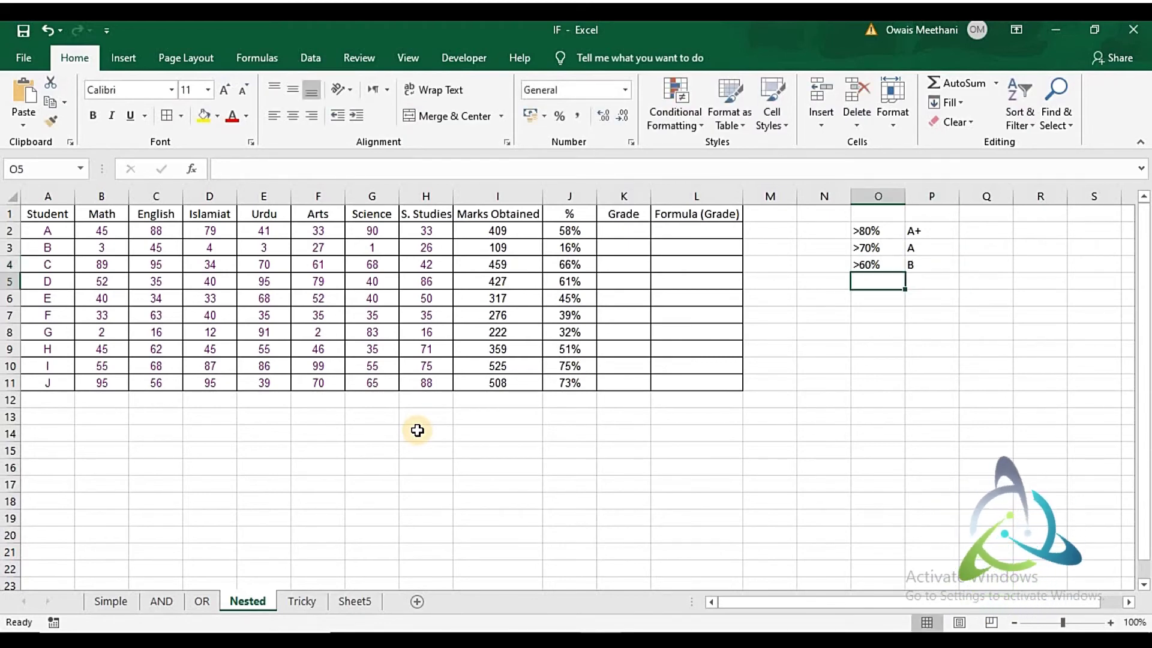
Add the threshold >50% in O5 with the grade C in P5.
{"action": "type", "text": ">"}
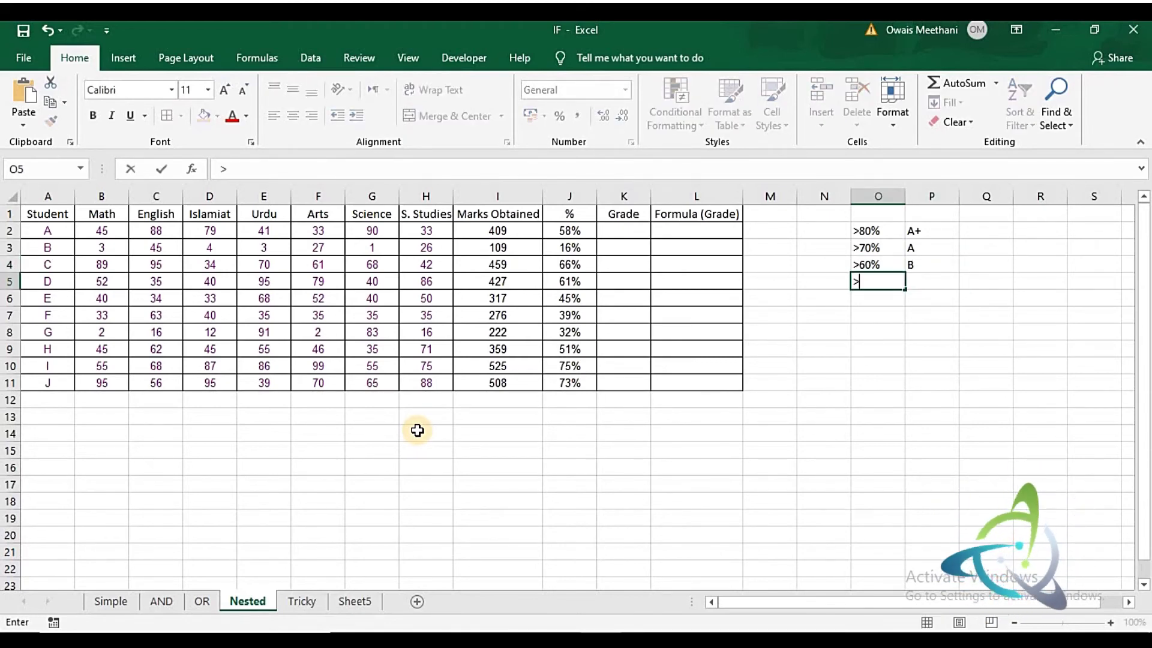
{"action": "type", "text": "50%"}
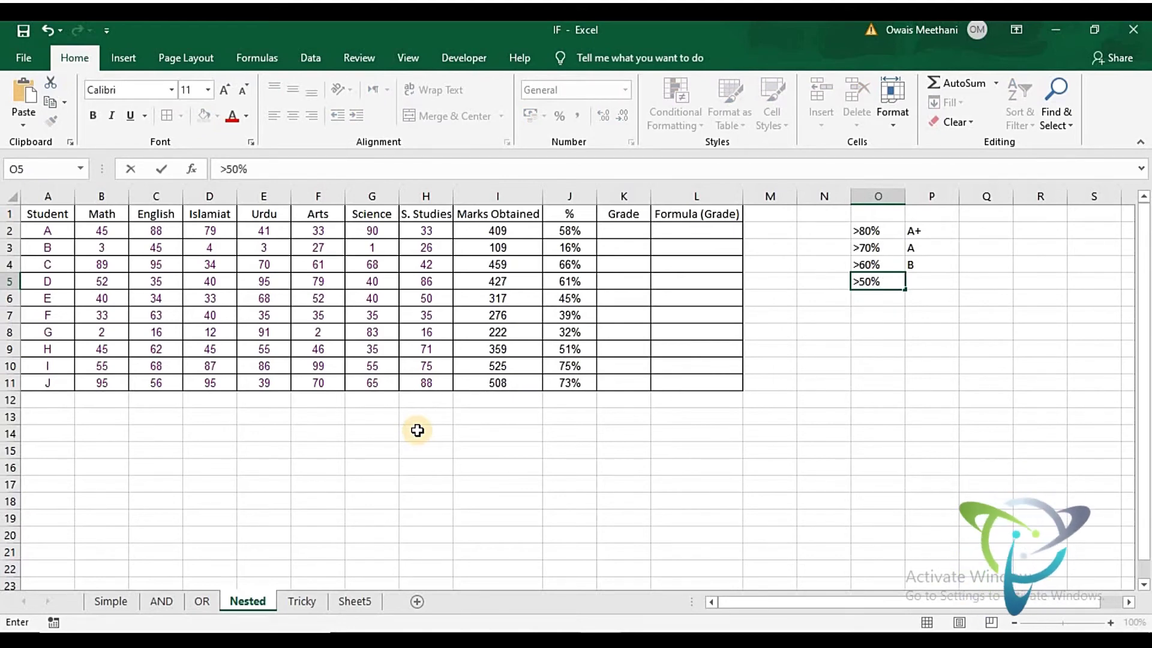
{"action": "key", "text": "ctrl+Return"}
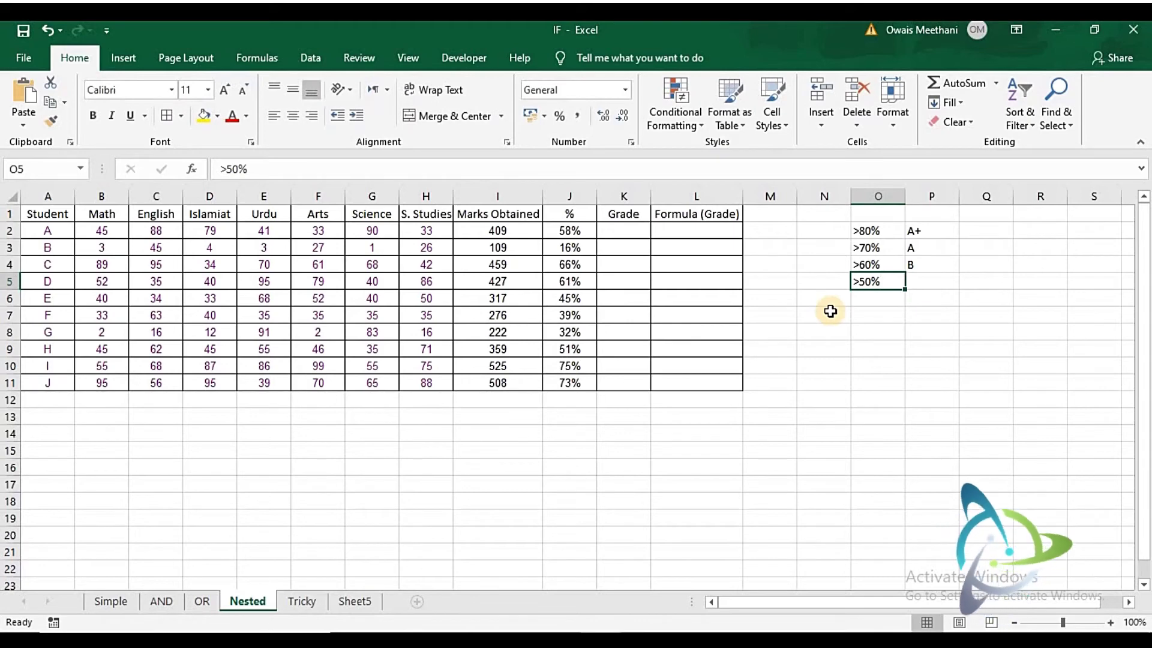
{"action": "key", "text": "Right"}
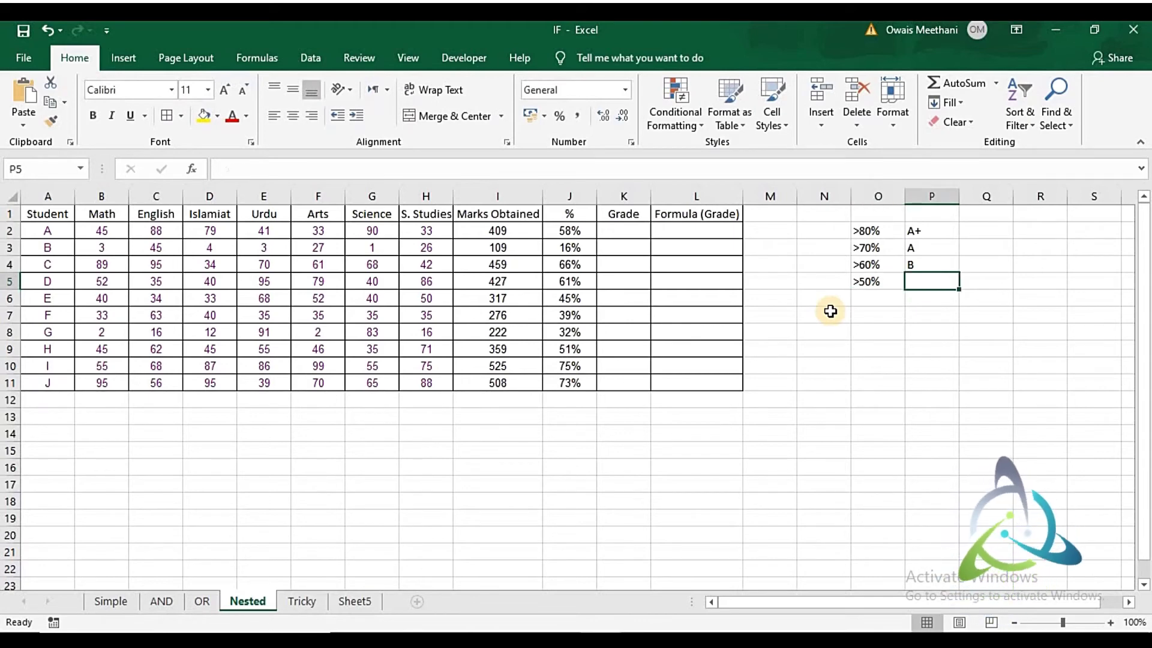
{"action": "type", "text": "C"}
{"action": "key", "text": "Return"}
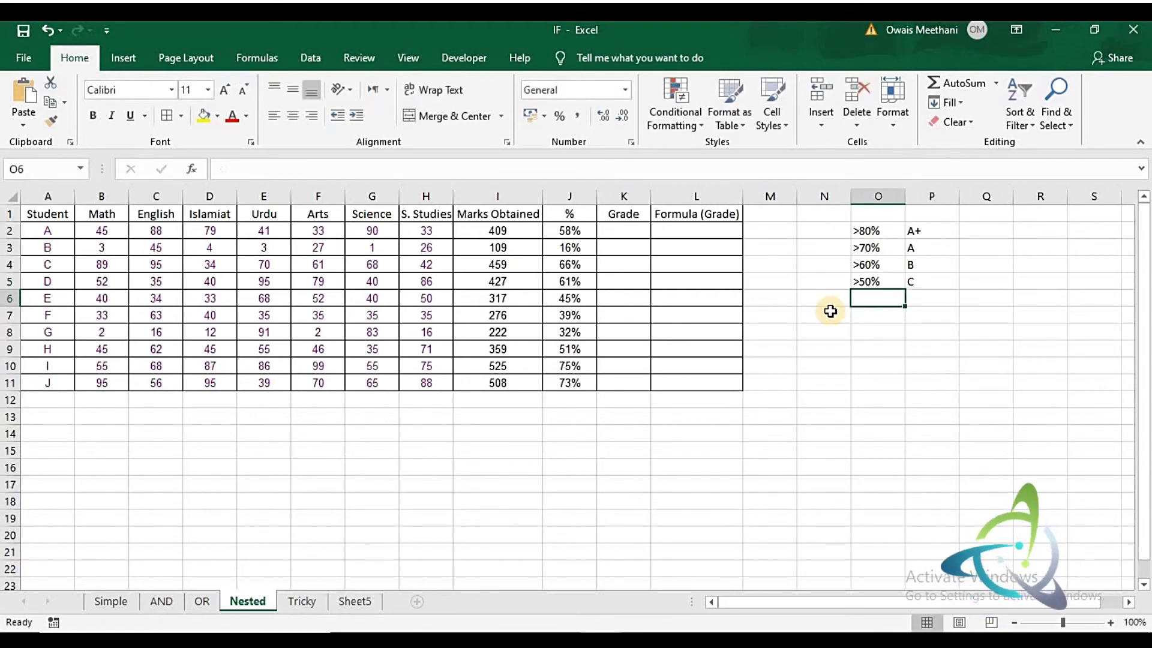
Add the threshold >40% in O6 with the grade D in P6.
{"action": "type", "text": ">40"}
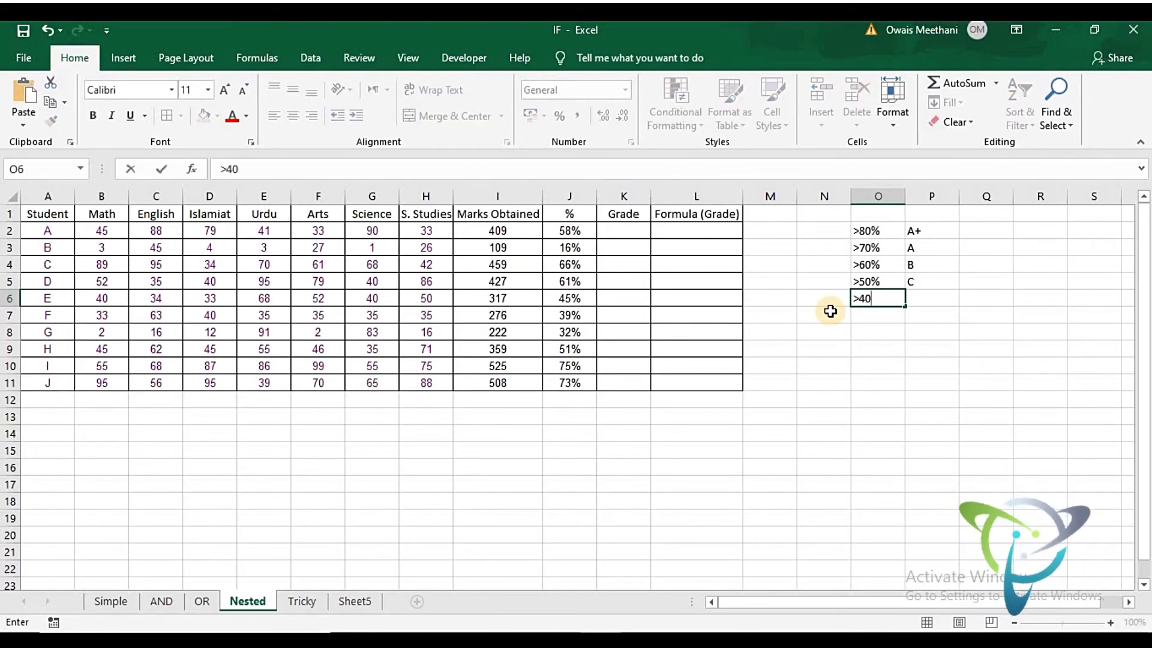
{"action": "type", "text": "%"}
{"action": "key", "text": "Right"}
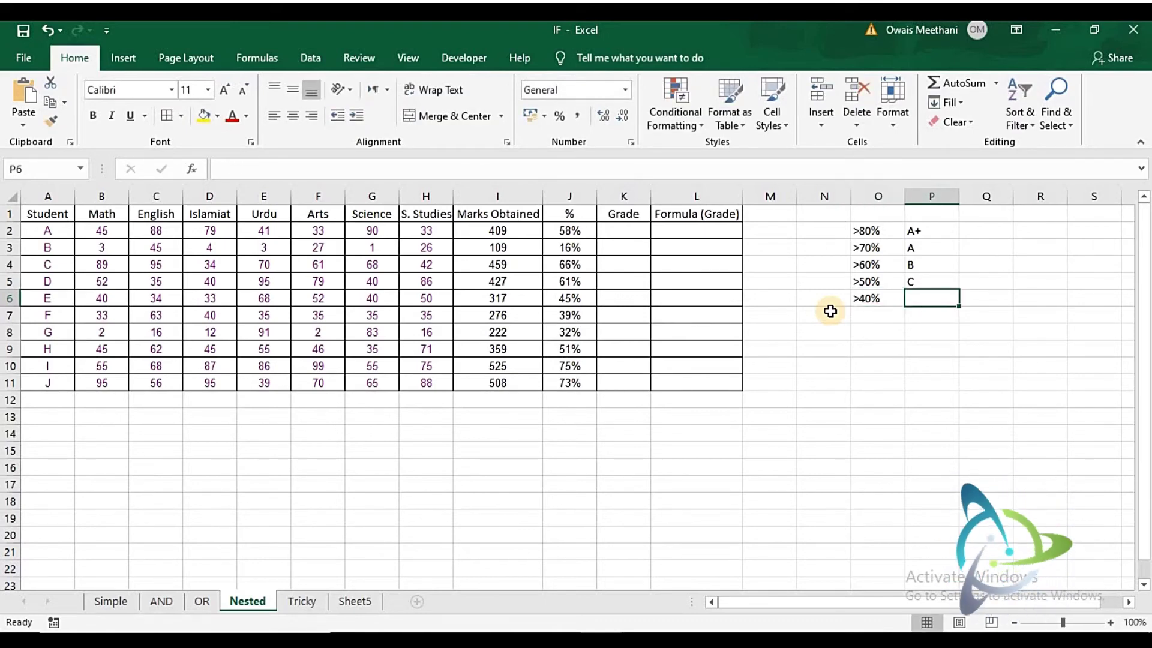
{"action": "type", "text": "D"}
{"action": "key", "text": "Return"}
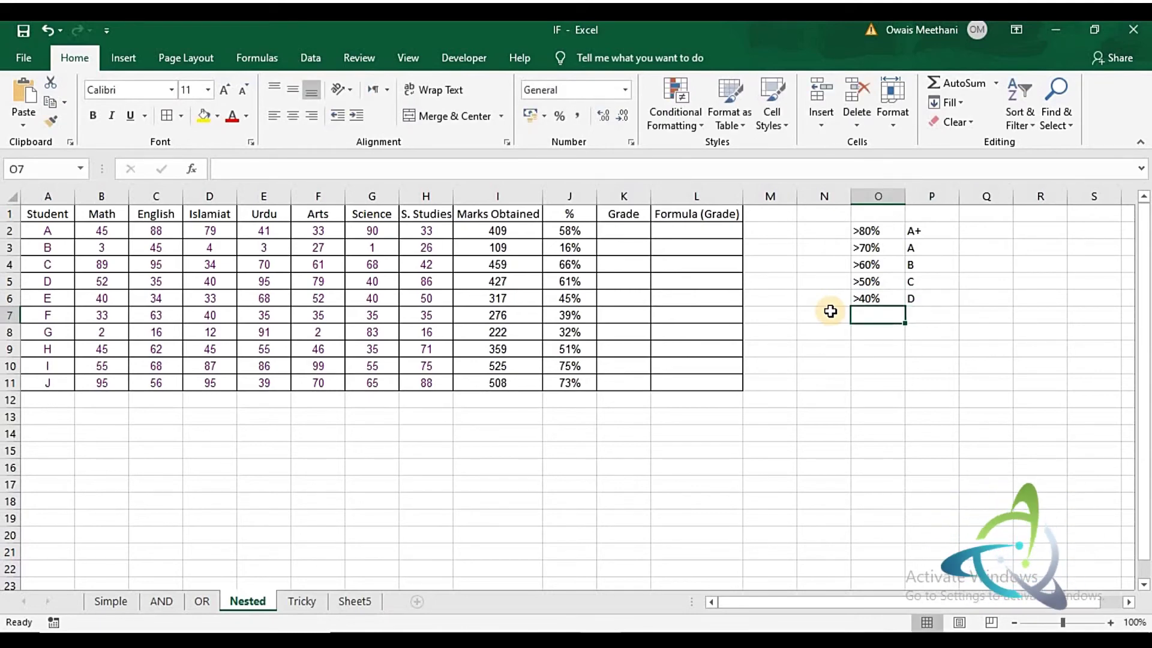
Add the threshold >=33% in O7 with the grade E in P7.
{"action": "type", "text": ">="}
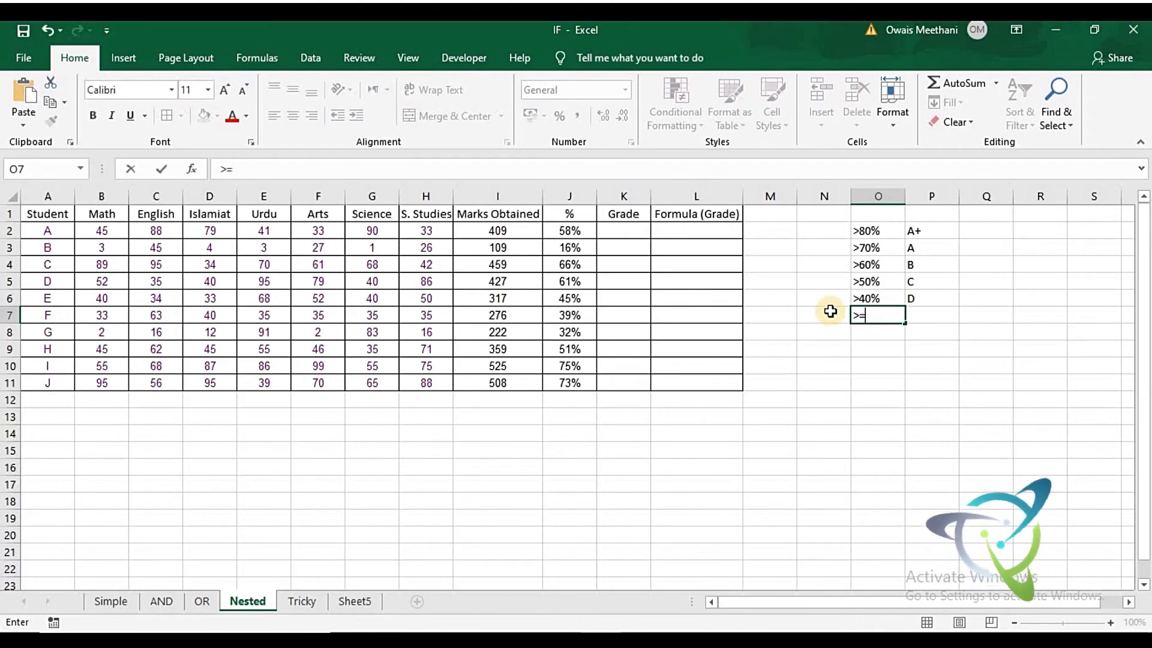
{"action": "key", "text": "ctrl+Return"}
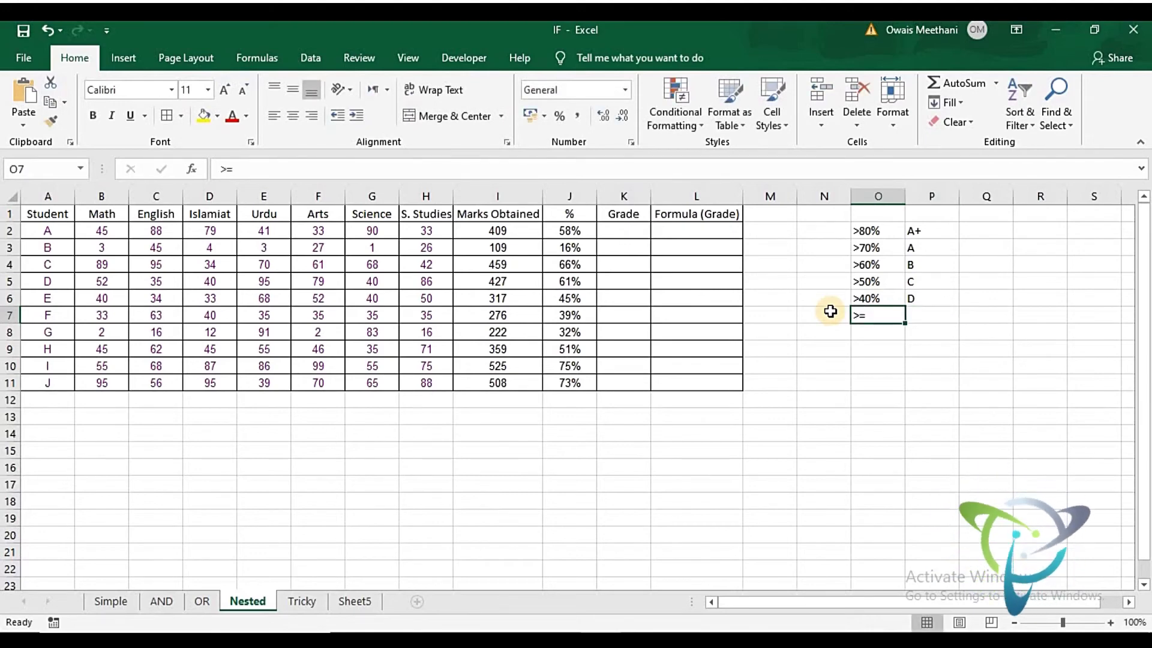
{"action": "key", "text": "F2"}
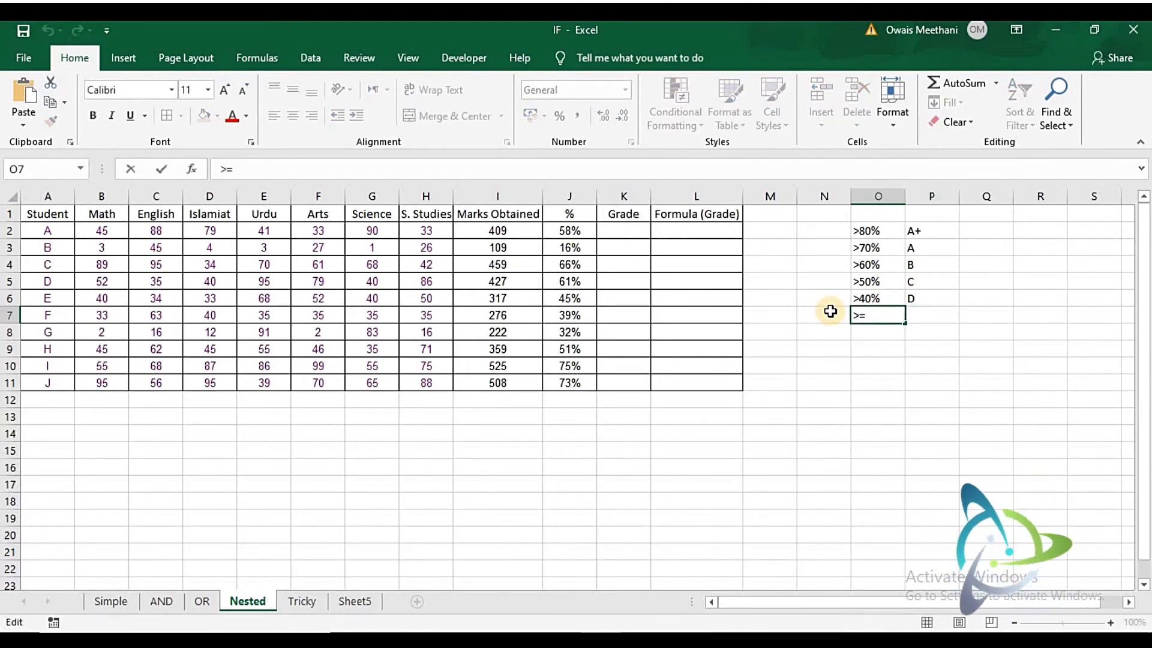
{"action": "type", "text": "33%"}
{"action": "key", "text": "Return"}
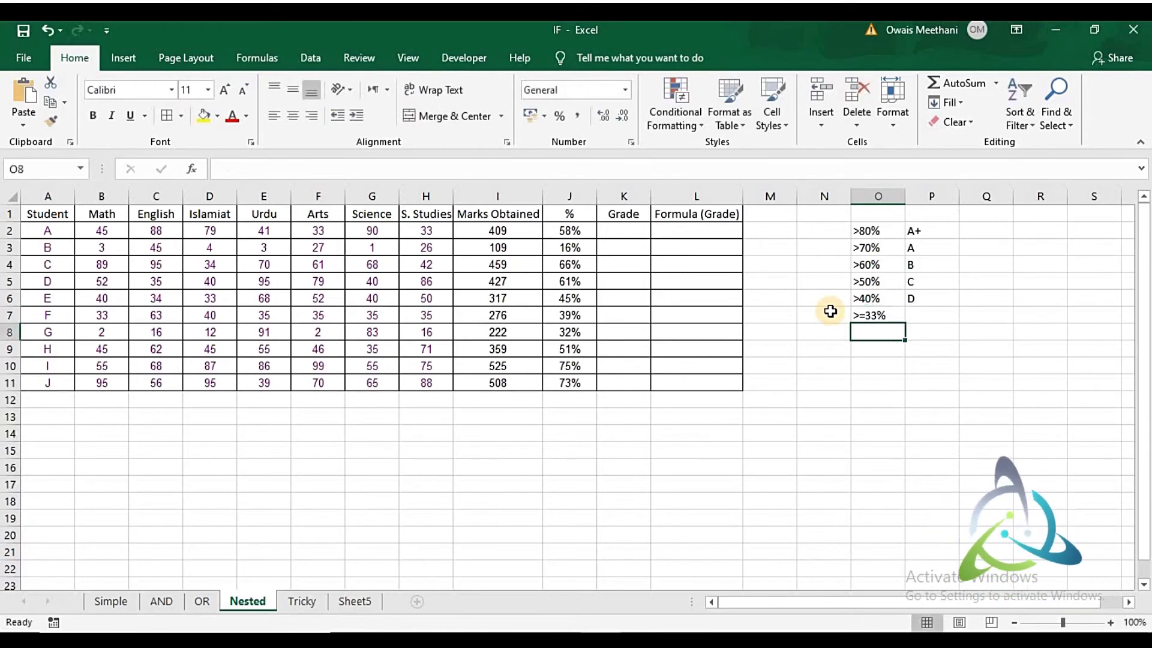
{"action": "key", "text": "Up"}
{"action": "key", "text": "Tab"}
{"action": "type", "text": "E"}
{"action": "key", "text": "Return"}
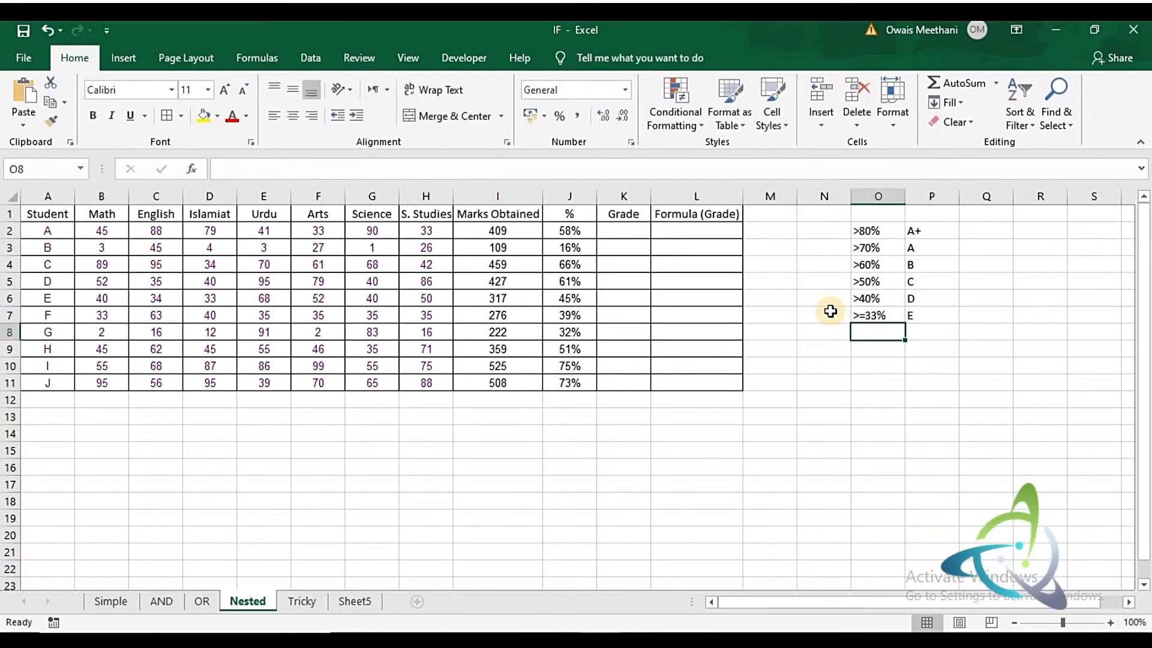
Add the threshold <33% in O8 with the result Fail in P8.
{"action": "type", "text": "<"}
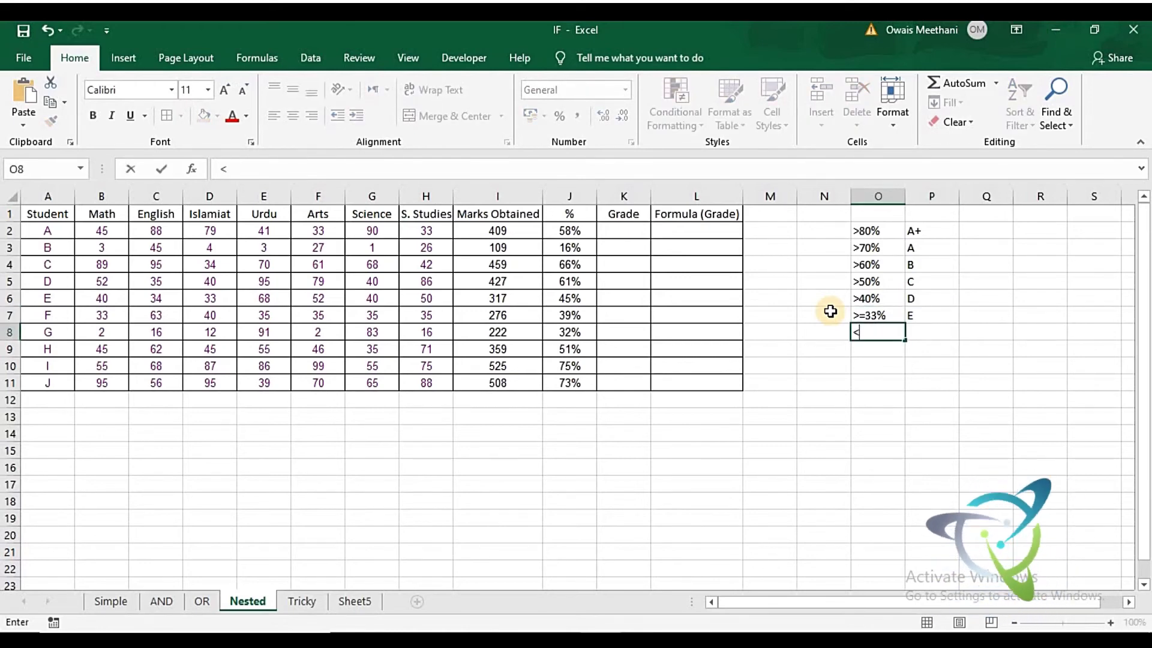
{"action": "type", "text": "33%"}
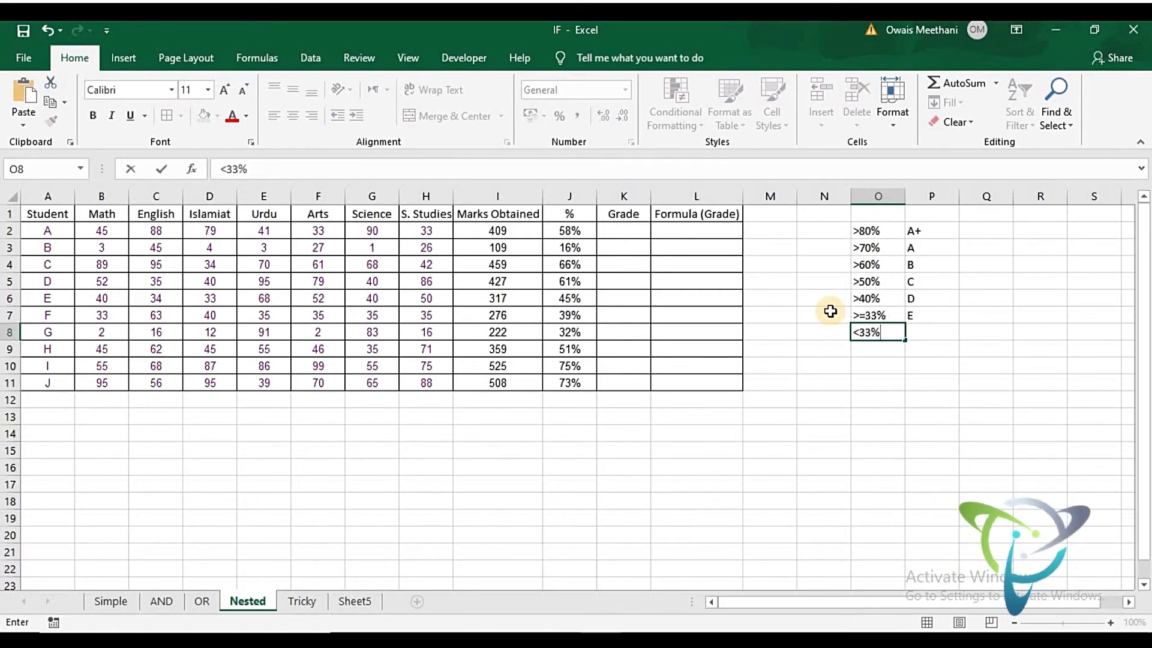
{"action": "key", "text": "Tab"}
{"action": "type", "text": "F"}
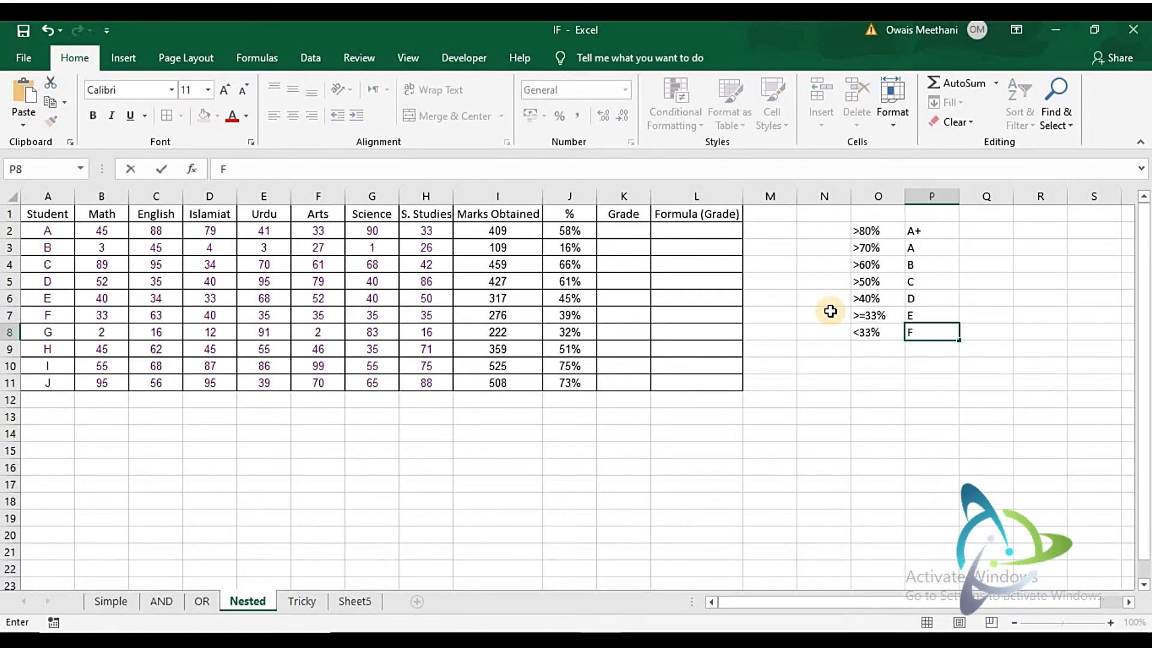
{"action": "type", "text": "ail"}
{"action": "key", "text": "Return"}
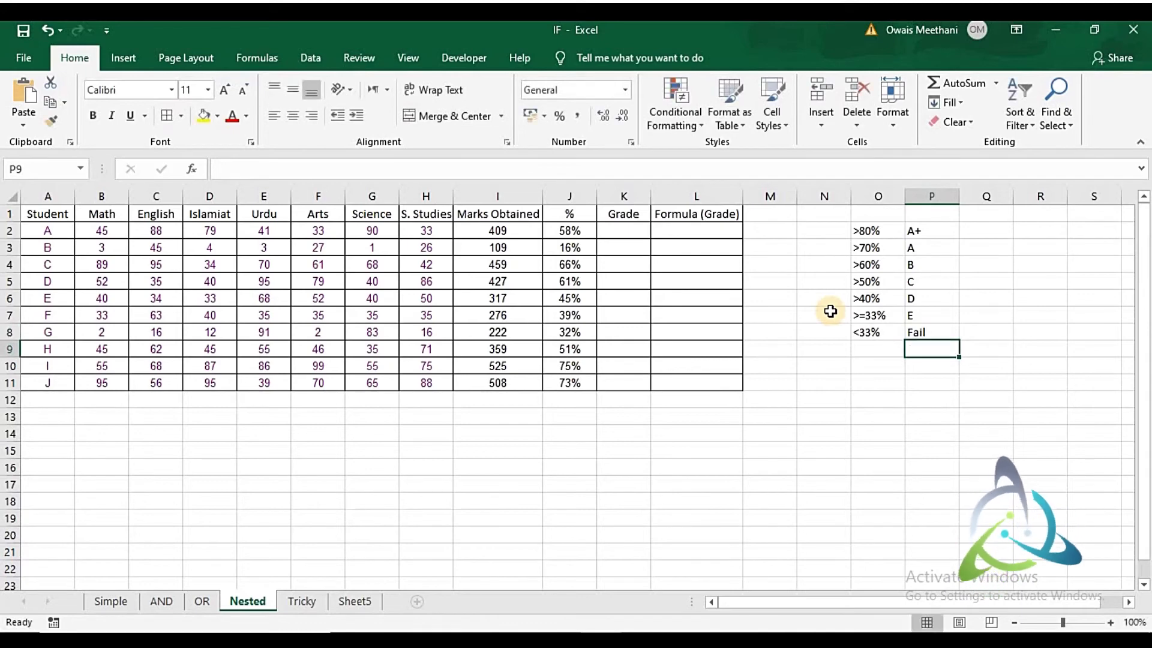
Start the Grade formula in K2 with an IF that returns "A+" when J2>80%, leaving its false argument open.
{"action": "key", "text": "Up"}
{"action": "key", "text": "Up"}
{"action": "key", "text": "Up"}
{"action": "key", "text": "Up"}
{"action": "key", "text": "Up"}
{"action": "key", "text": "Up"}
{"action": "key", "text": "Up"}
{"action": "key", "text": "Left"}
{"action": "key", "text": "Left"}
{"action": "key", "text": "Left"}
{"action": "key", "text": "Left"}
{"action": "key", "text": "Left"}
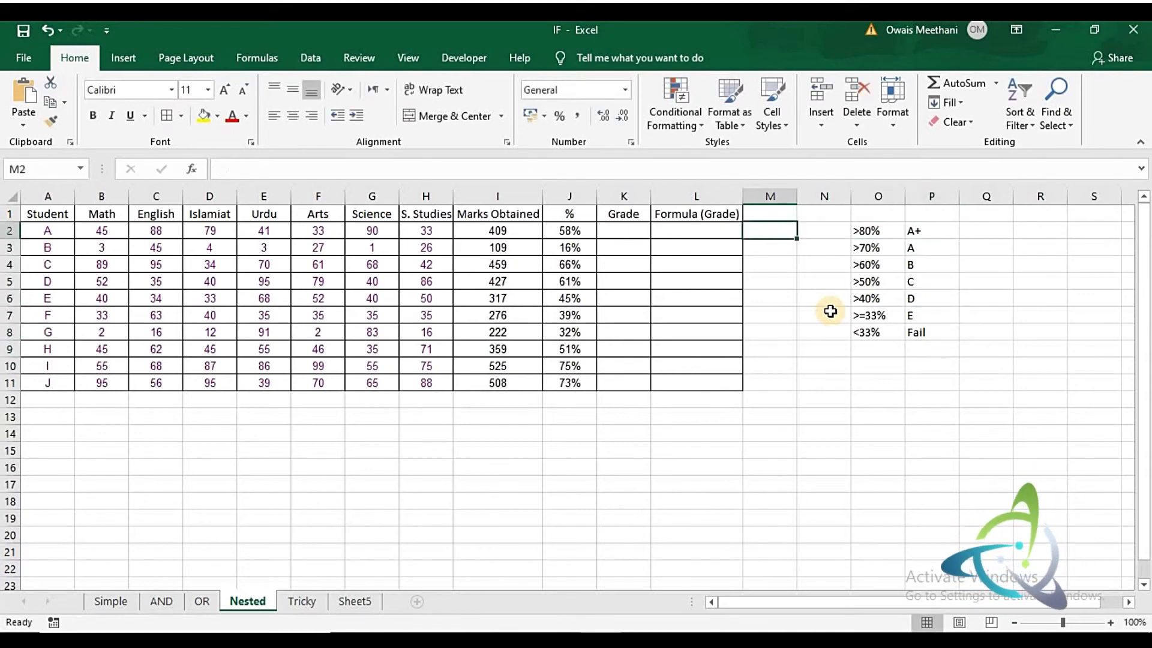
{"action": "key", "text": "Left"}
{"action": "key", "text": "Right"}
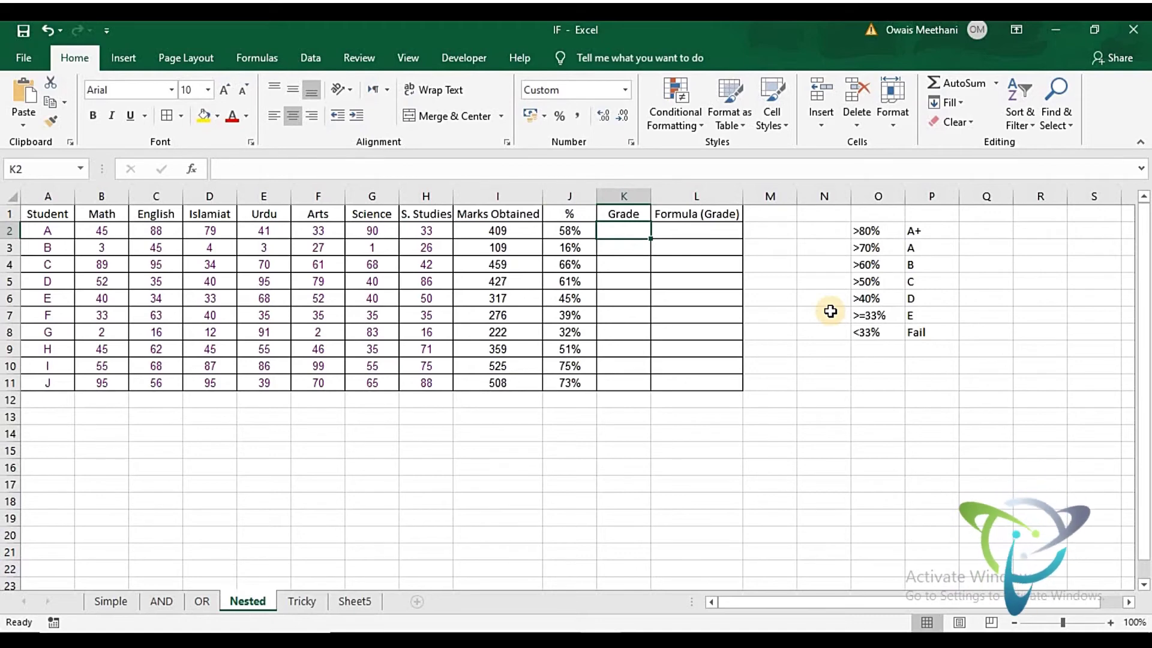
{"action": "type", "text": "="}
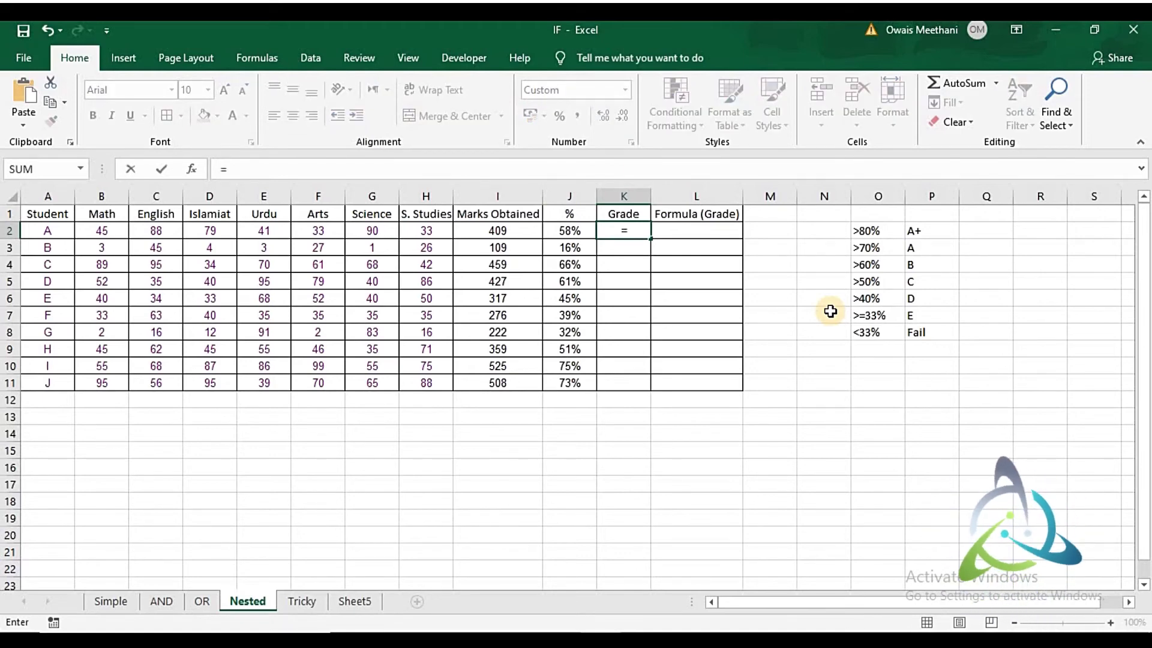
{"action": "type", "text": "IF"}
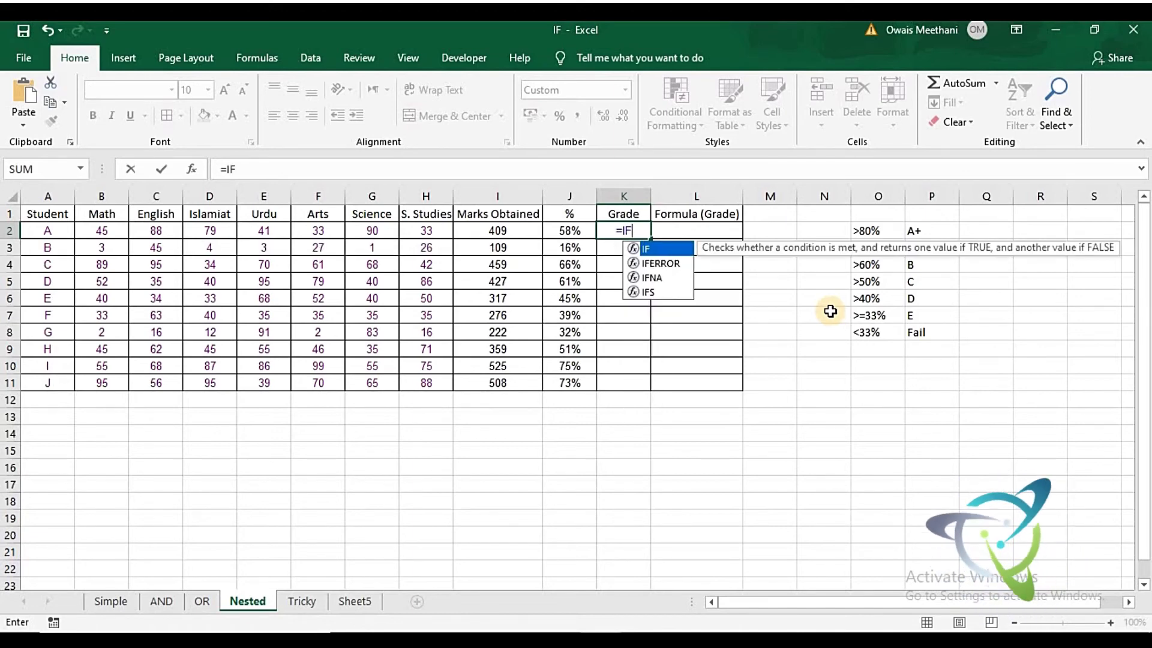
{"action": "type", "text": "("}
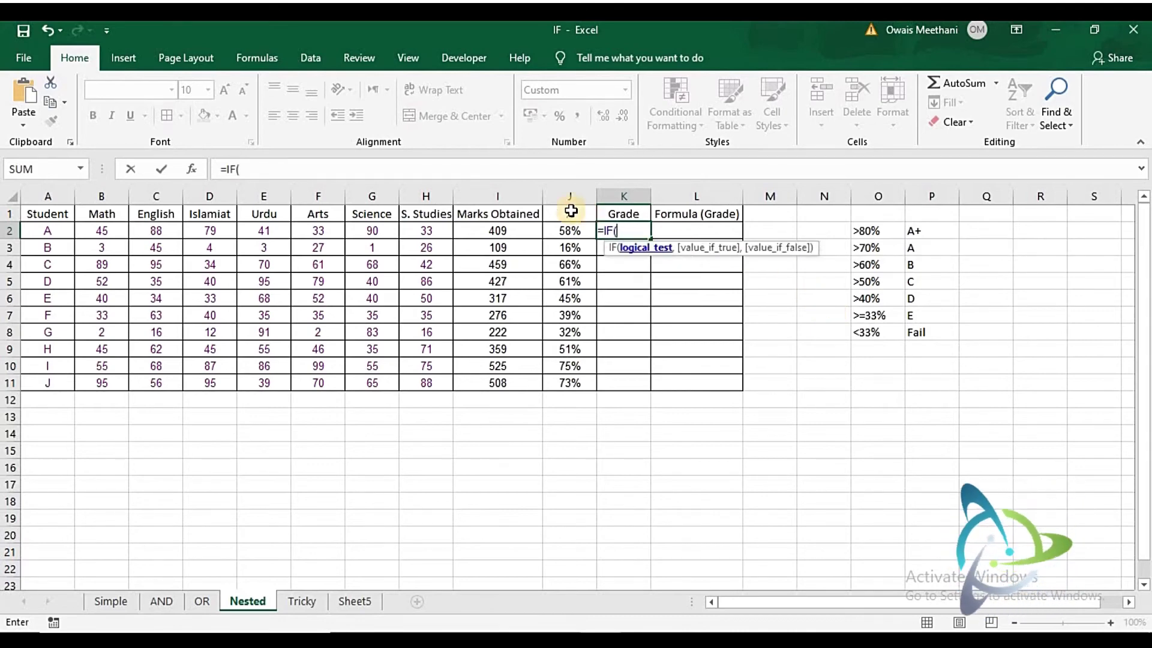
{"action": "left_click", "coordinate": [568, 231]}
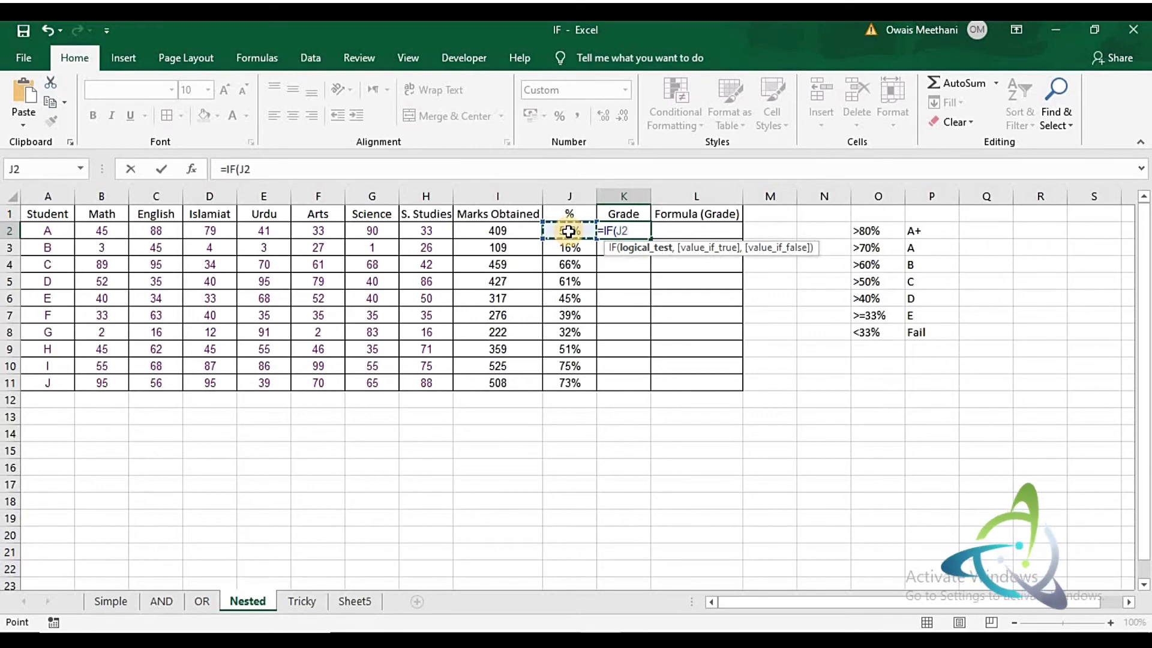
{"action": "type", "text": ">"}
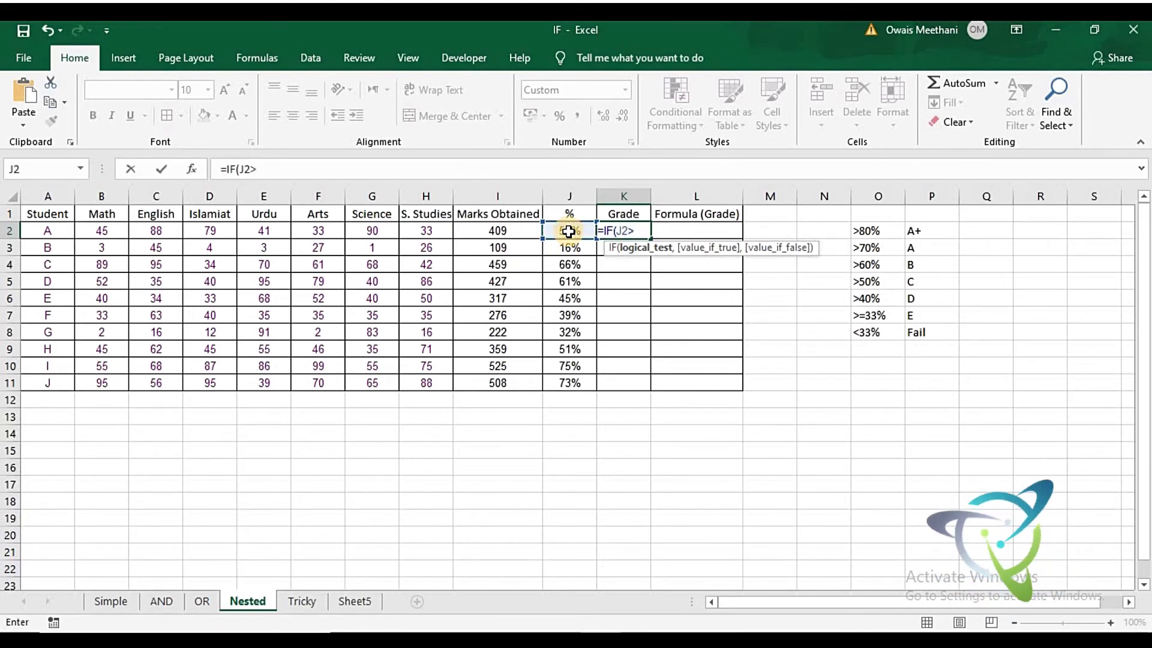
{"action": "type", "text": "80"}
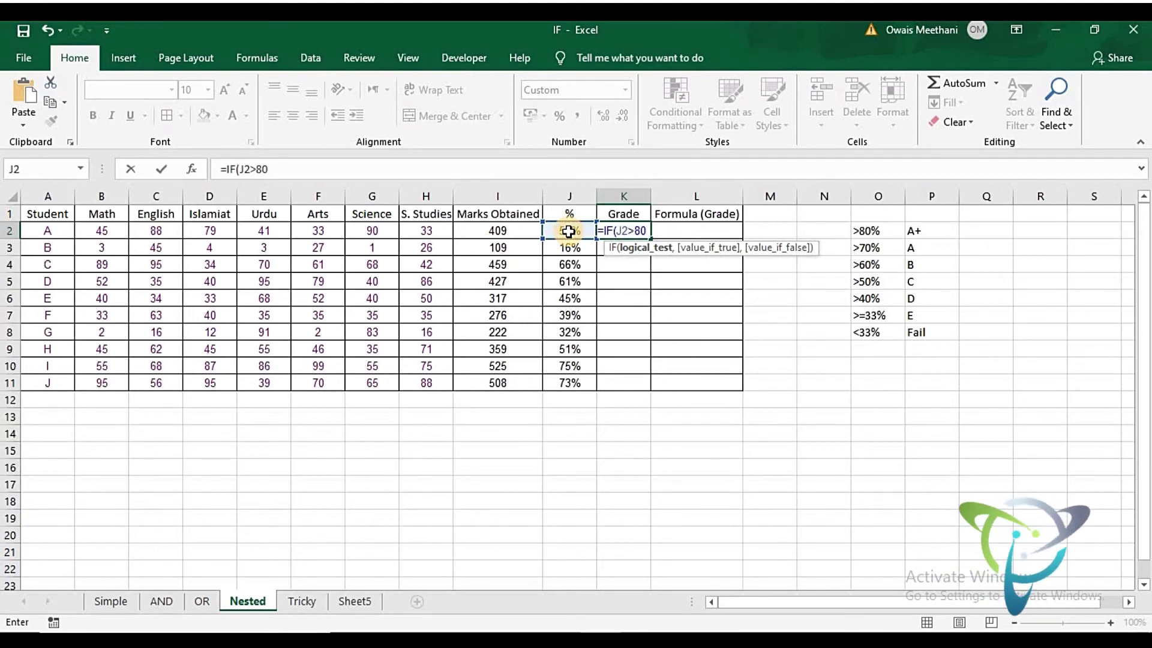
{"action": "type", "text": "%"}
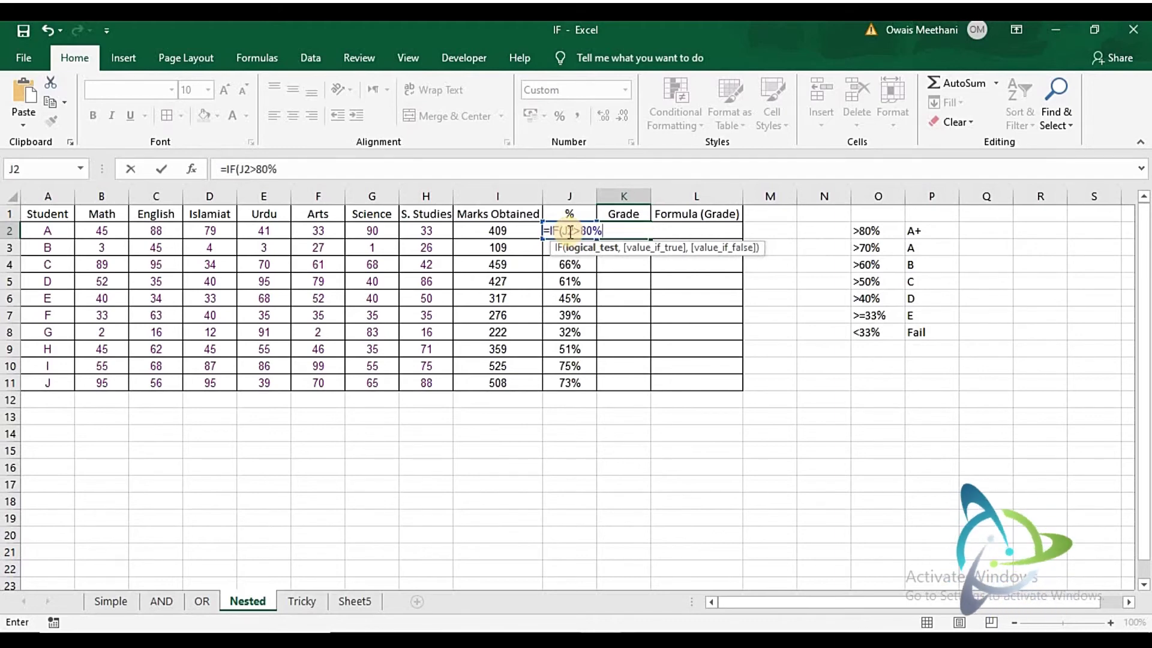
{"action": "type", "text": ","}
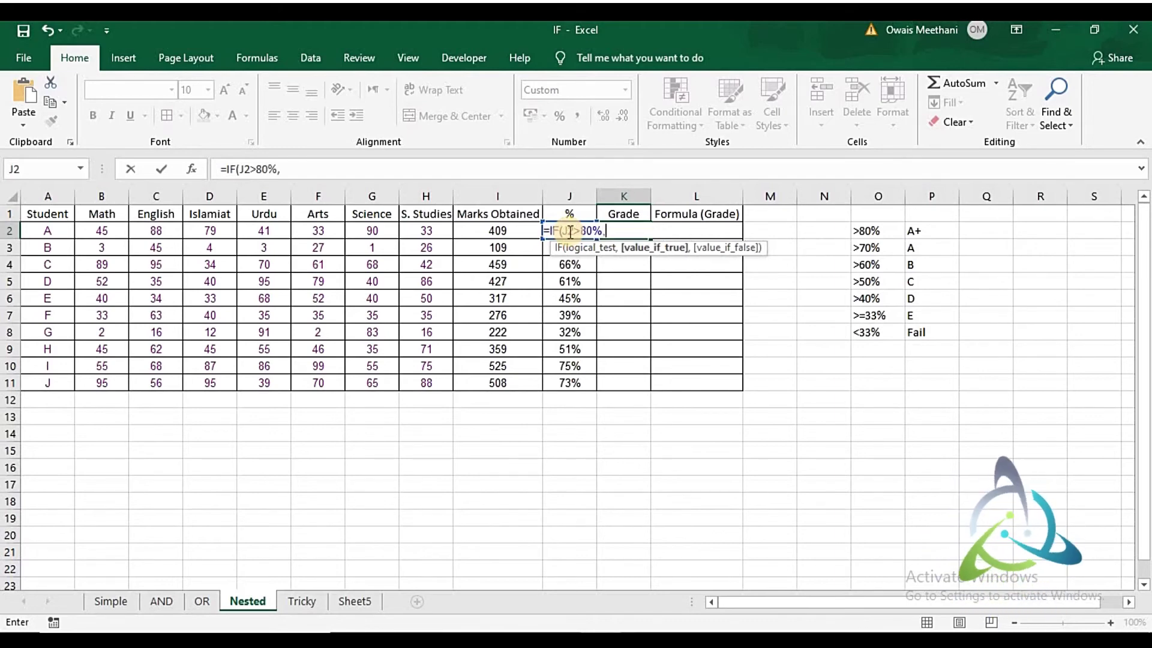
{"action": "type", "text": "\"A"}
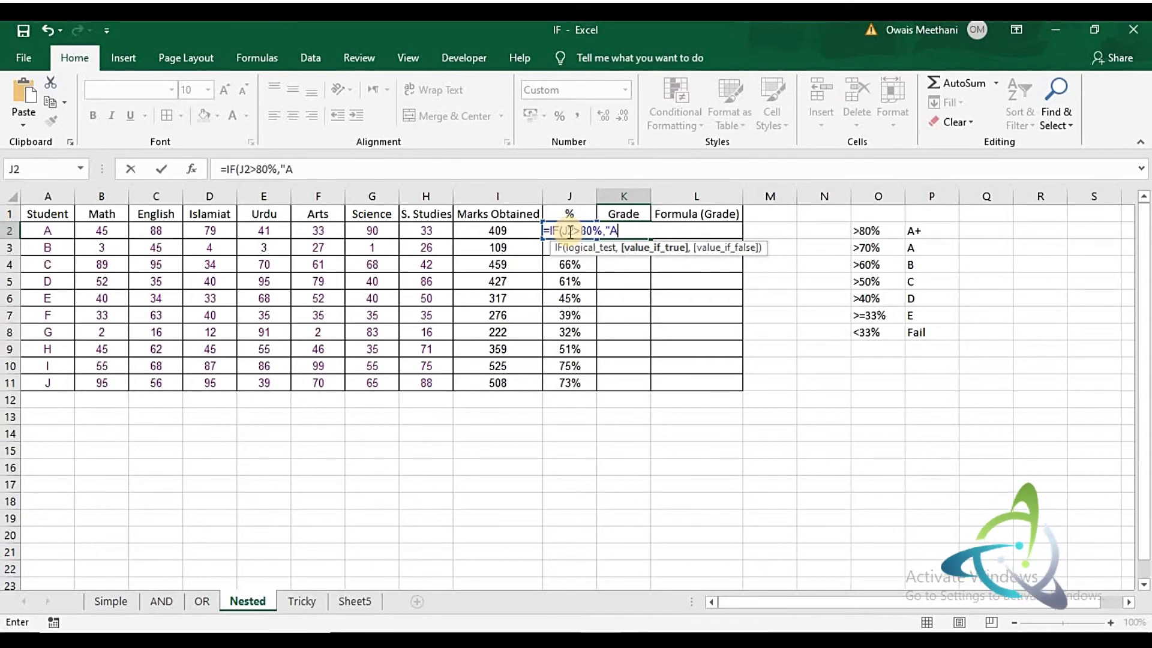
{"action": "type", "text": "+"}
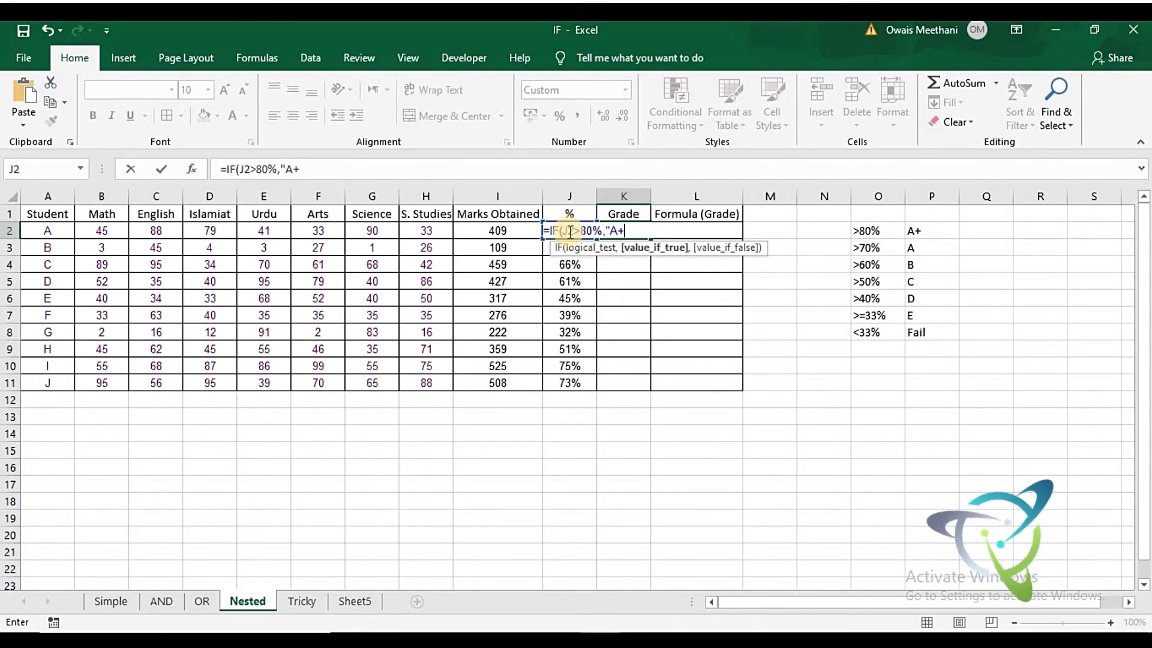
{"action": "type", "text": "\","}
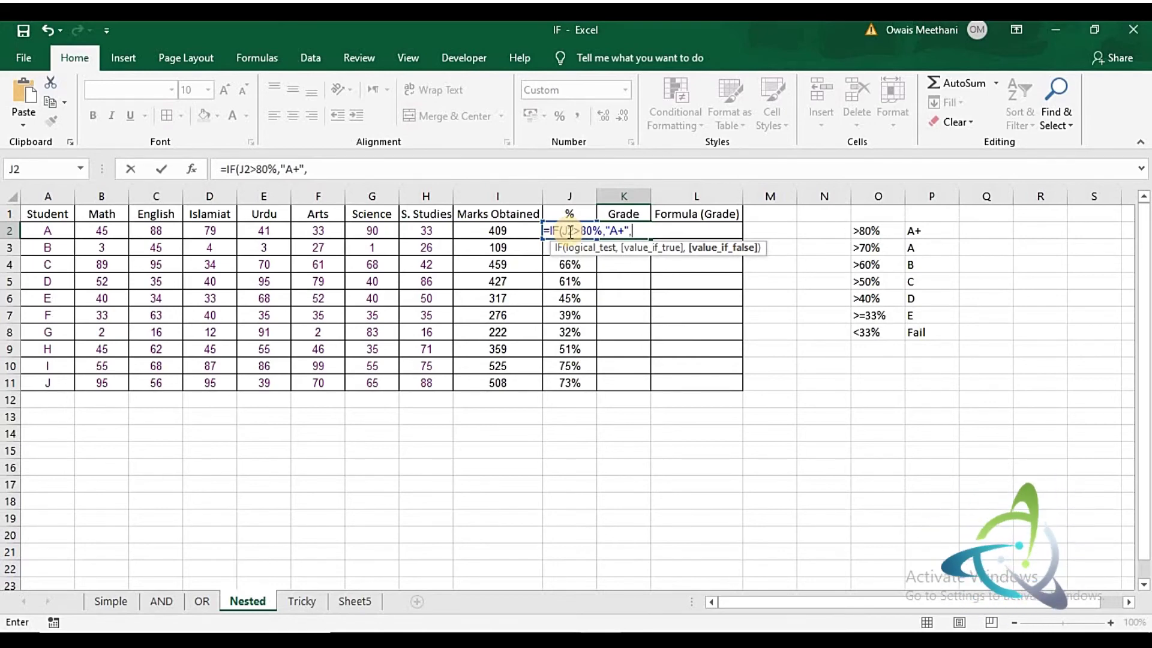
Nest a second IF as the false argument in K2, returning "A" when J2>70%.
{"action": "type", "text": "IF"}
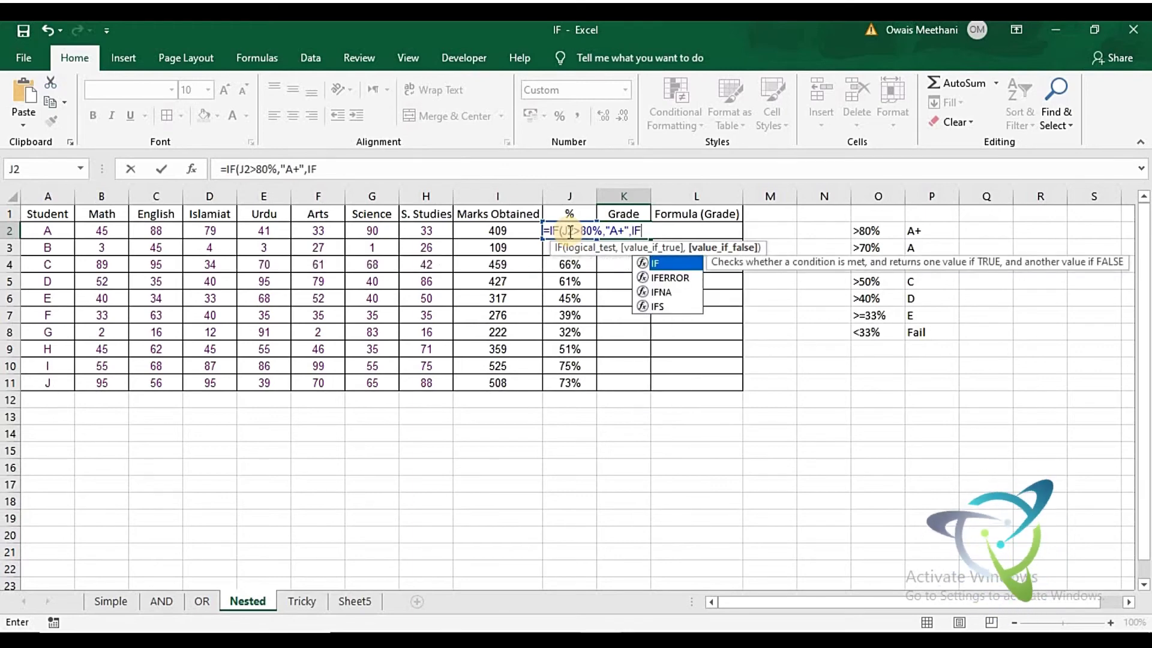
{"action": "type", "text": "("}
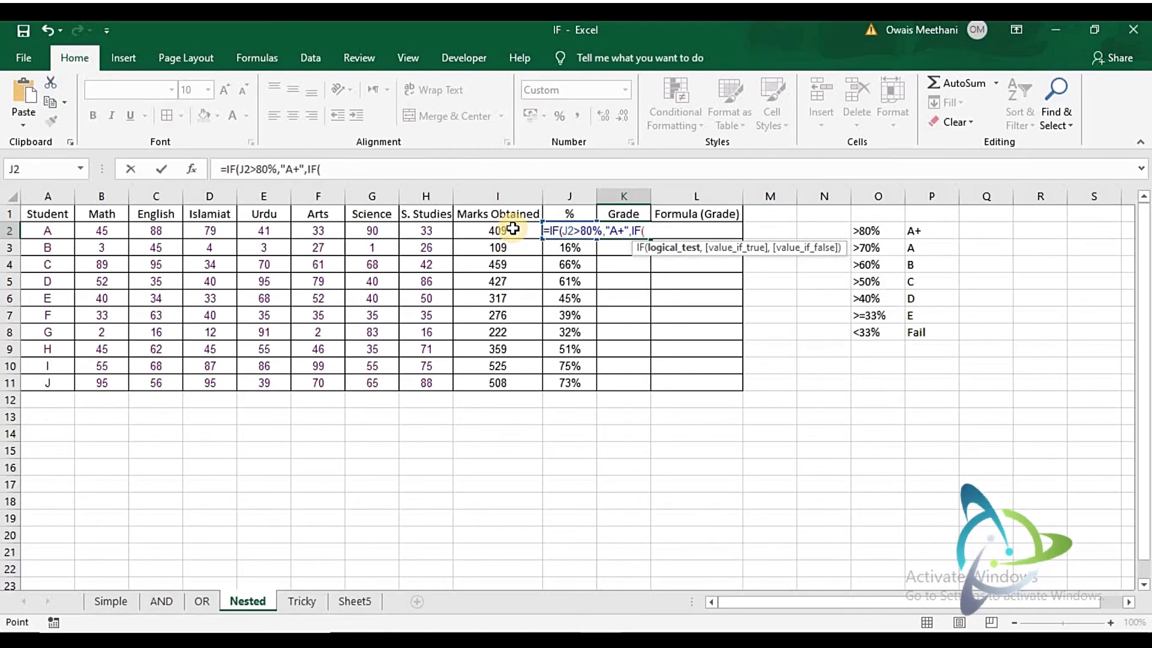
{"action": "key", "text": "Right"}
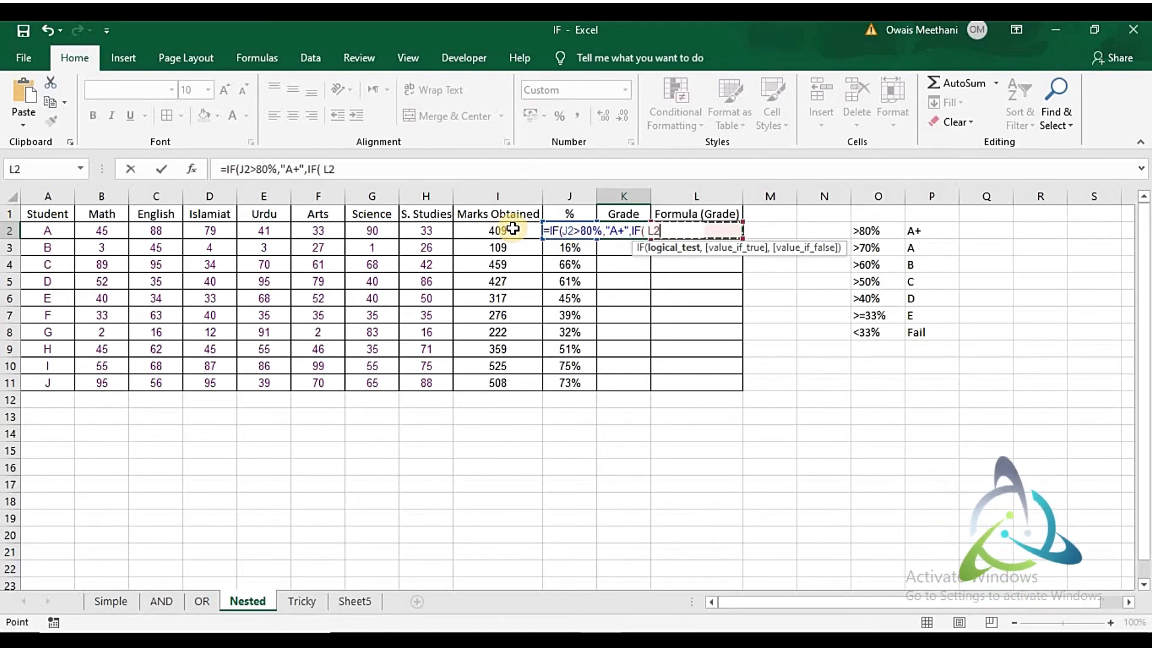
{"action": "key", "text": "Left"}
{"action": "key", "text": "Left"}
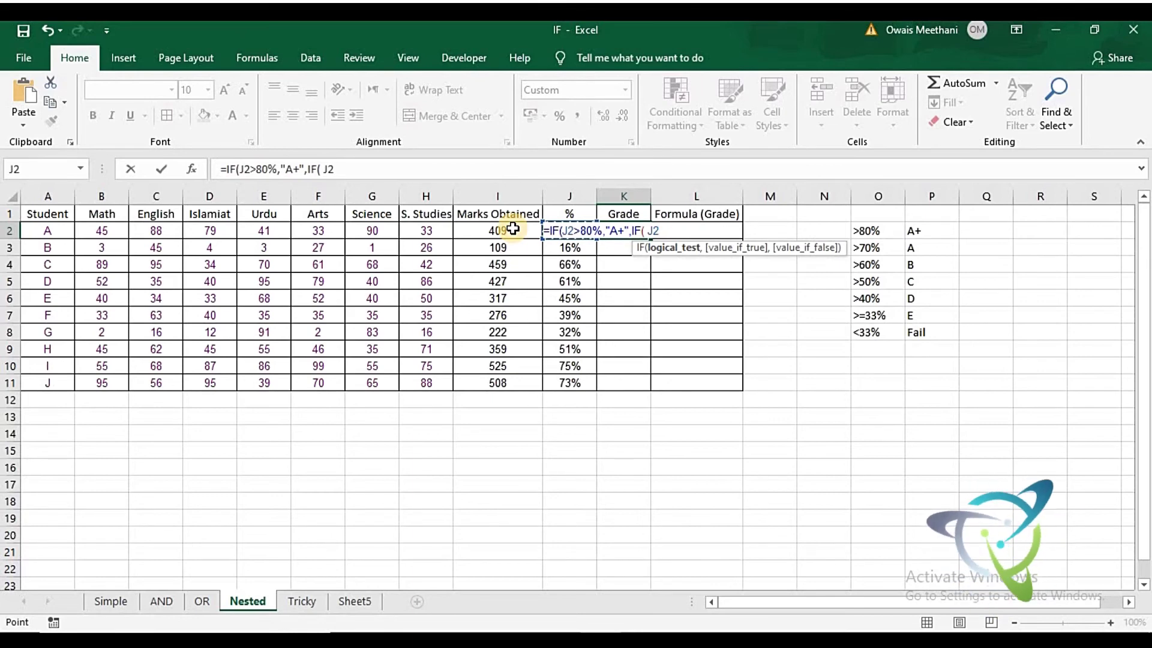
{"action": "type", "text": ">70"}
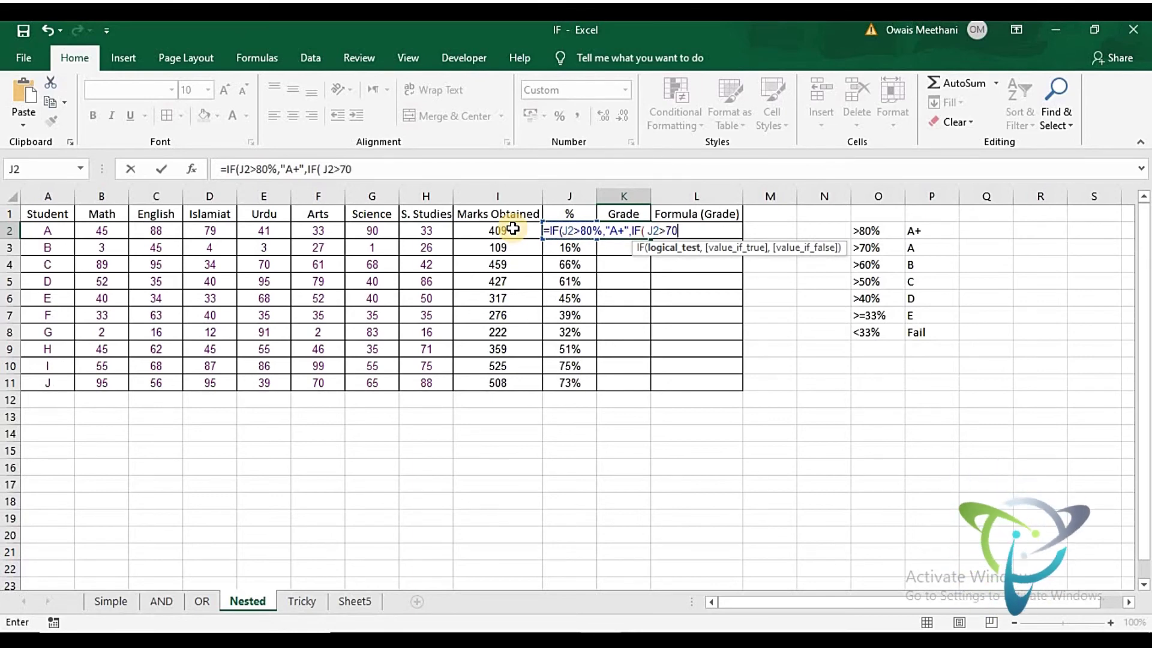
{"action": "type", "text": "%,"}
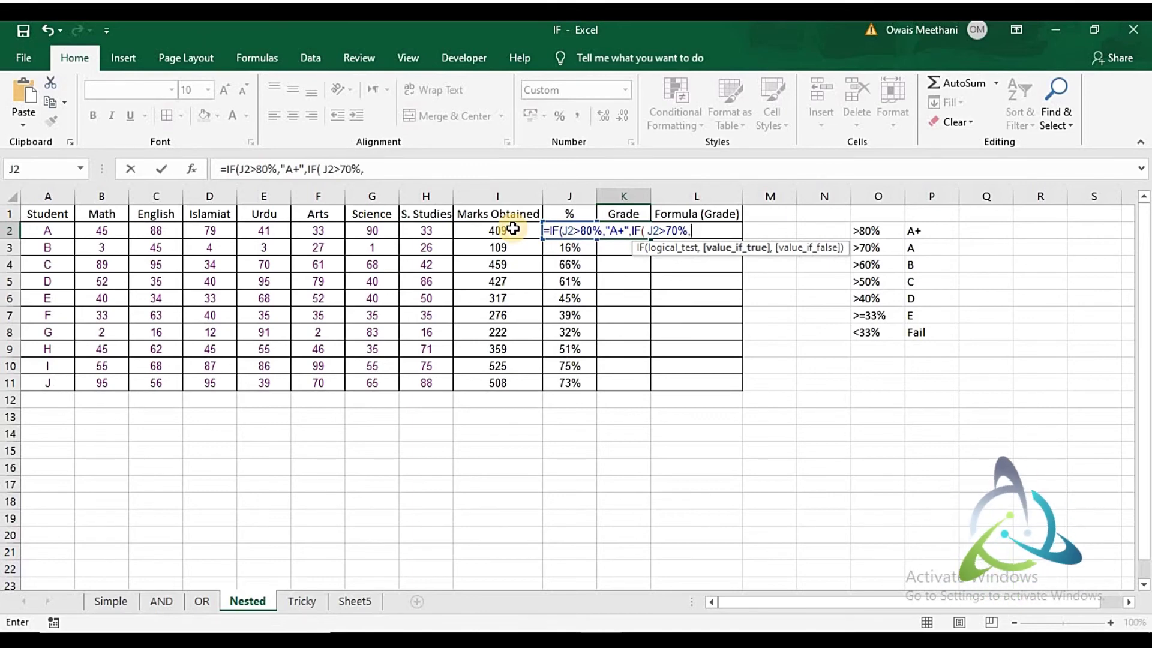
{"action": "type", "text": "Ä"}
{"action": "key", "text": "BackSpace"}
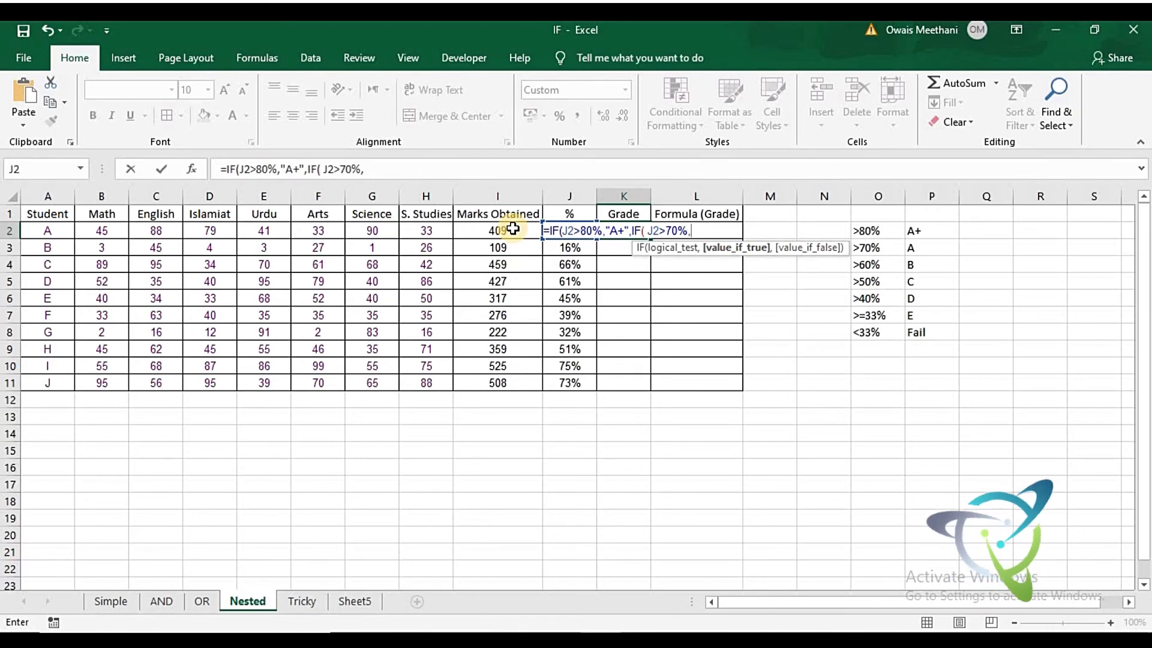
{"action": "key", "text": "BackSpace"}
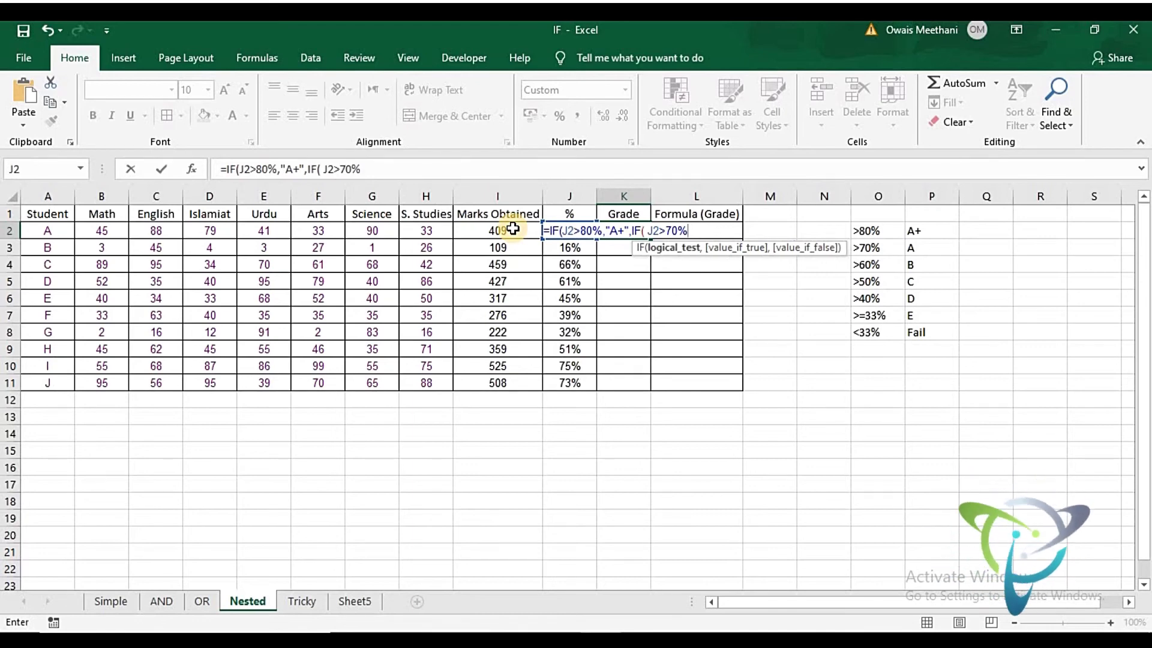
{"action": "type", "text": ",\"A"}
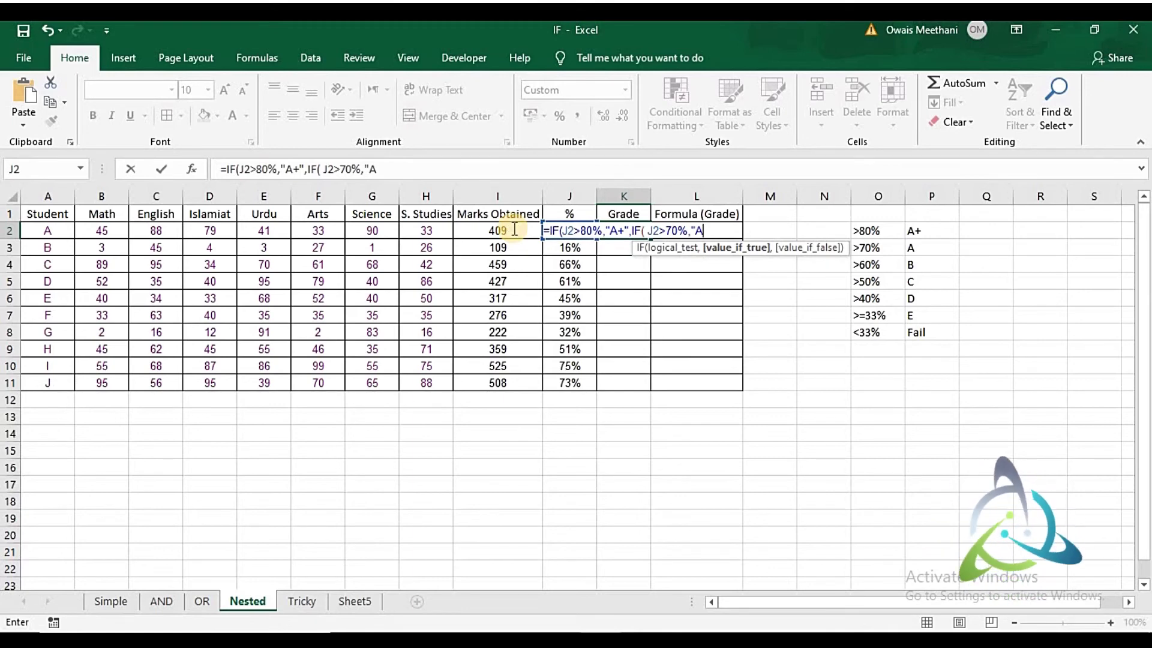
{"action": "type", "text": "\","}
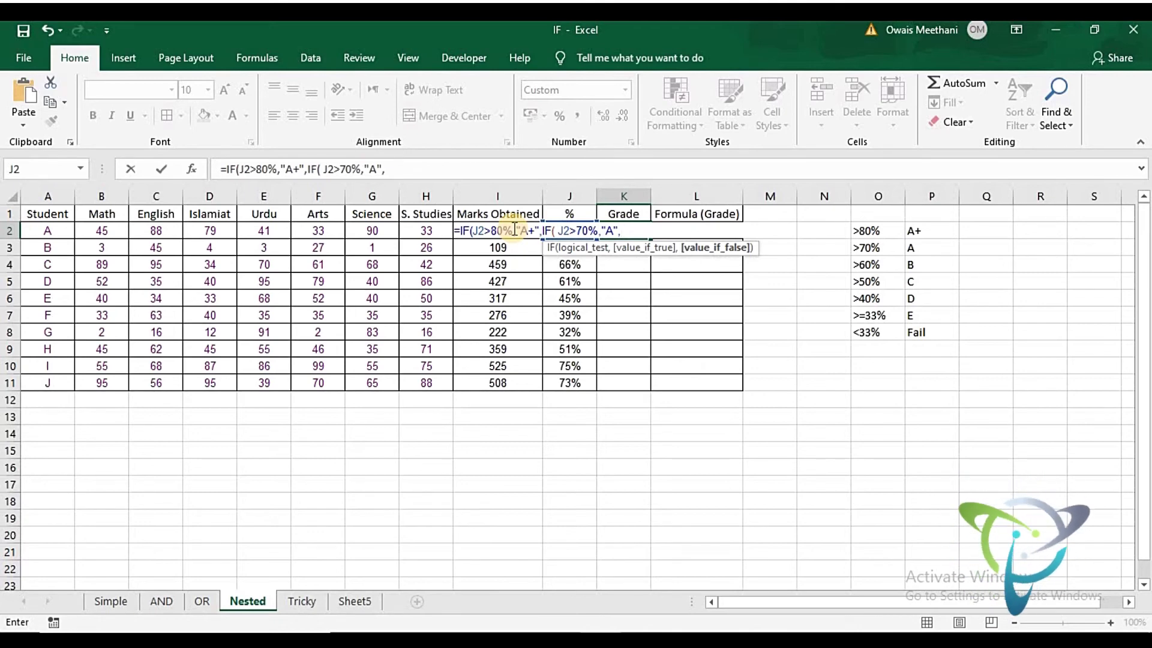
Nest a third IF as the next false argument in K2, returning "B" when J2>60%.
{"action": "type", "text": "IF"}
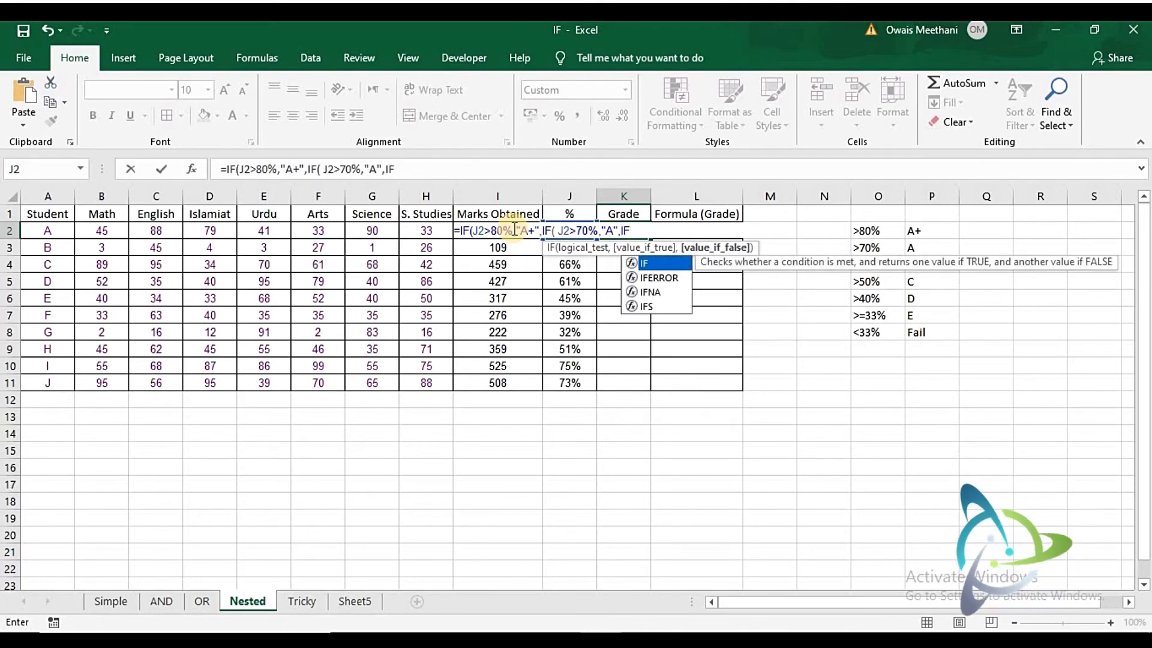
{"action": "type", "text": "("}
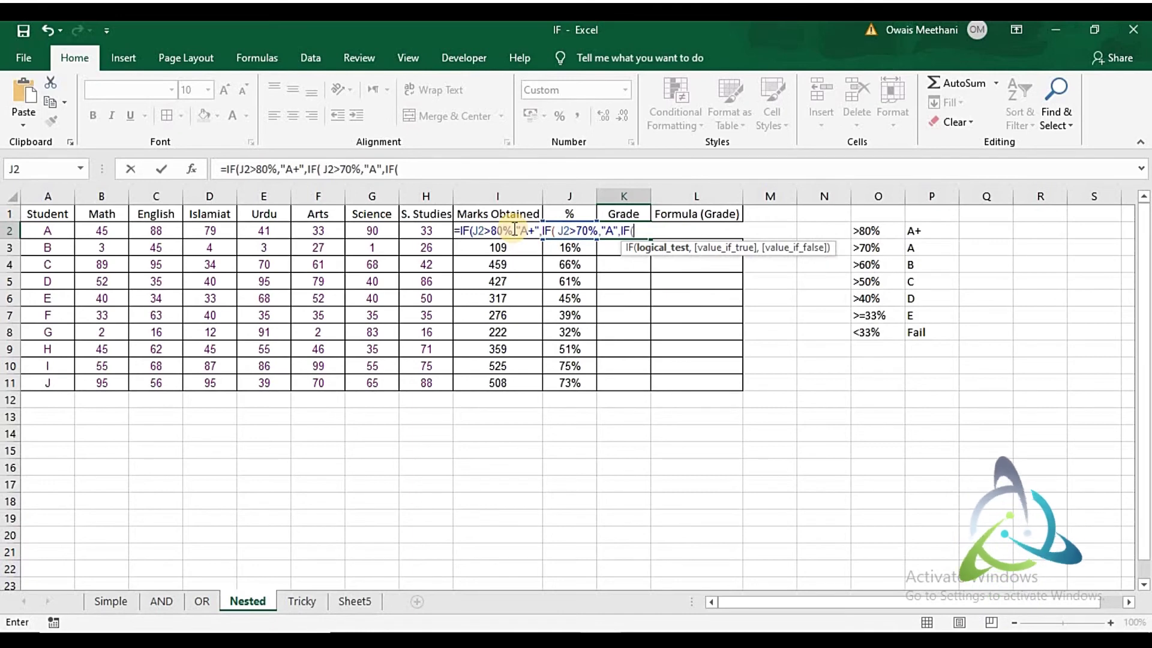
{"action": "key", "text": "Left"}
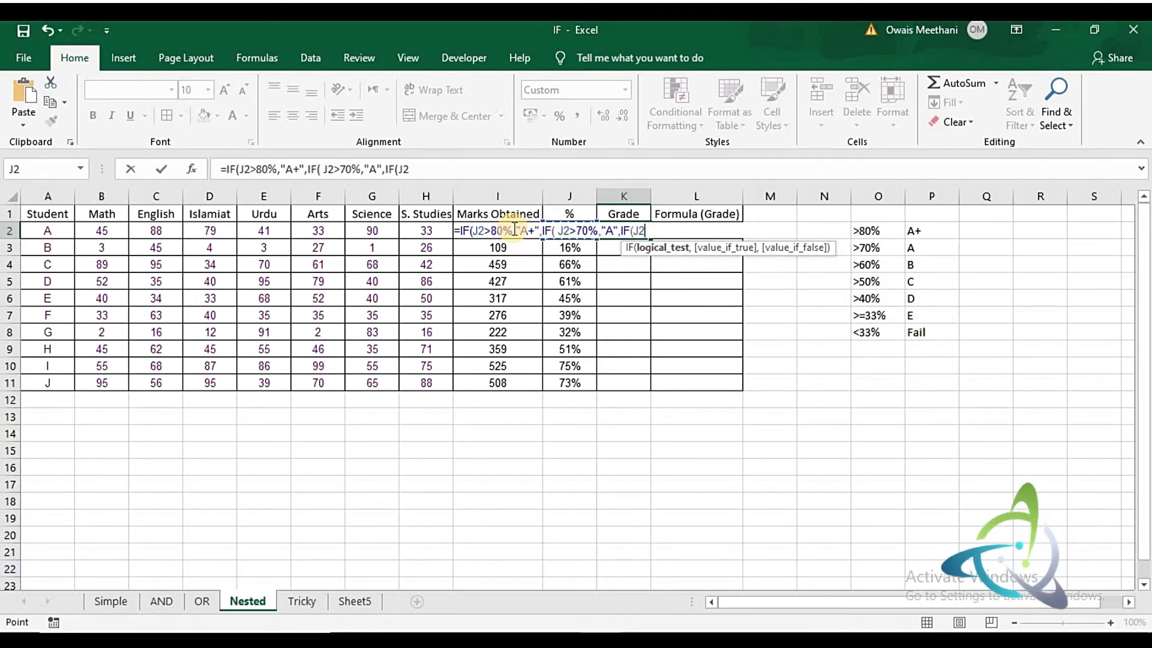
{"action": "type", "text": ">"}
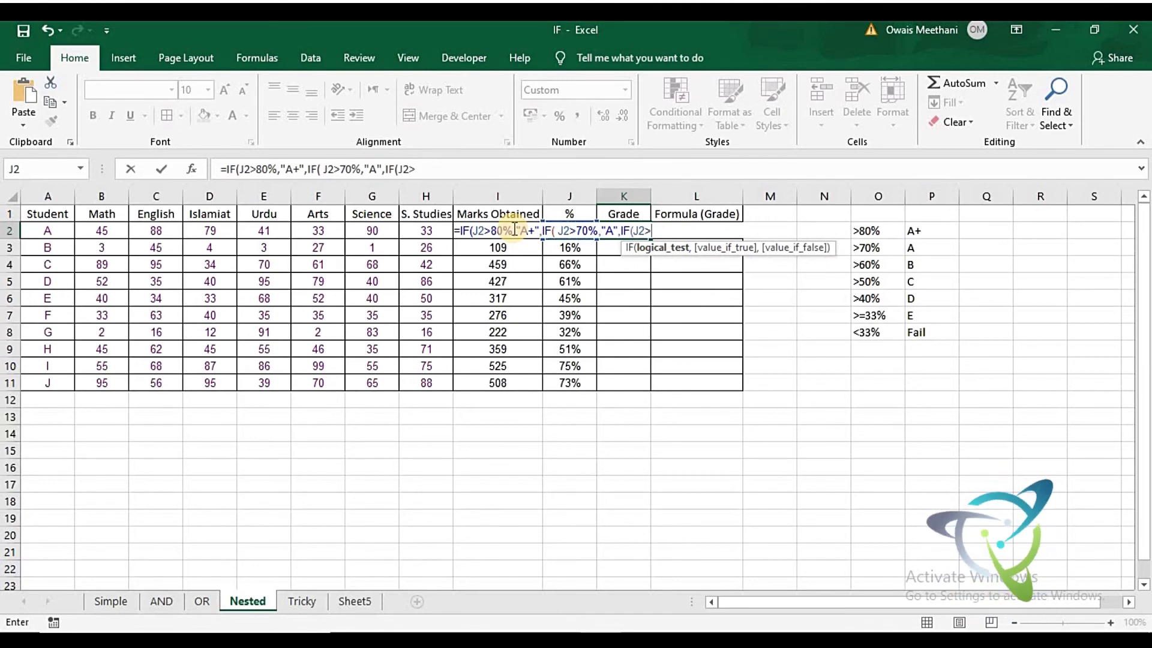
{"action": "type", "text": "60"}
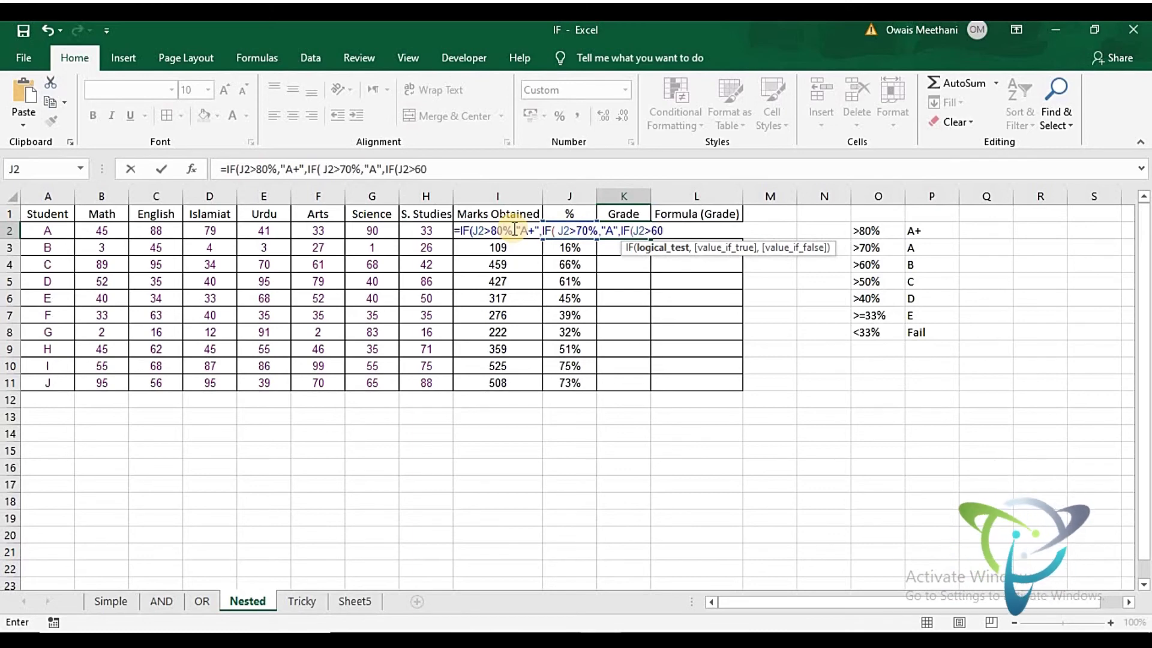
{"action": "type", "text": "%,"}
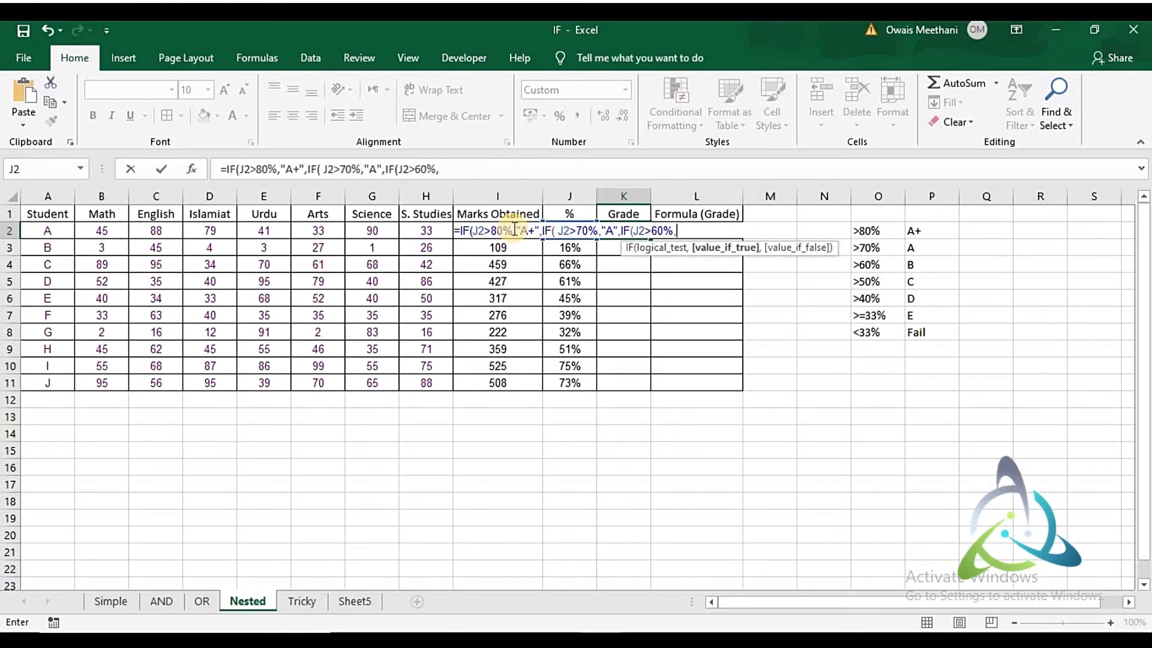
{"action": "type", "text": "\""}
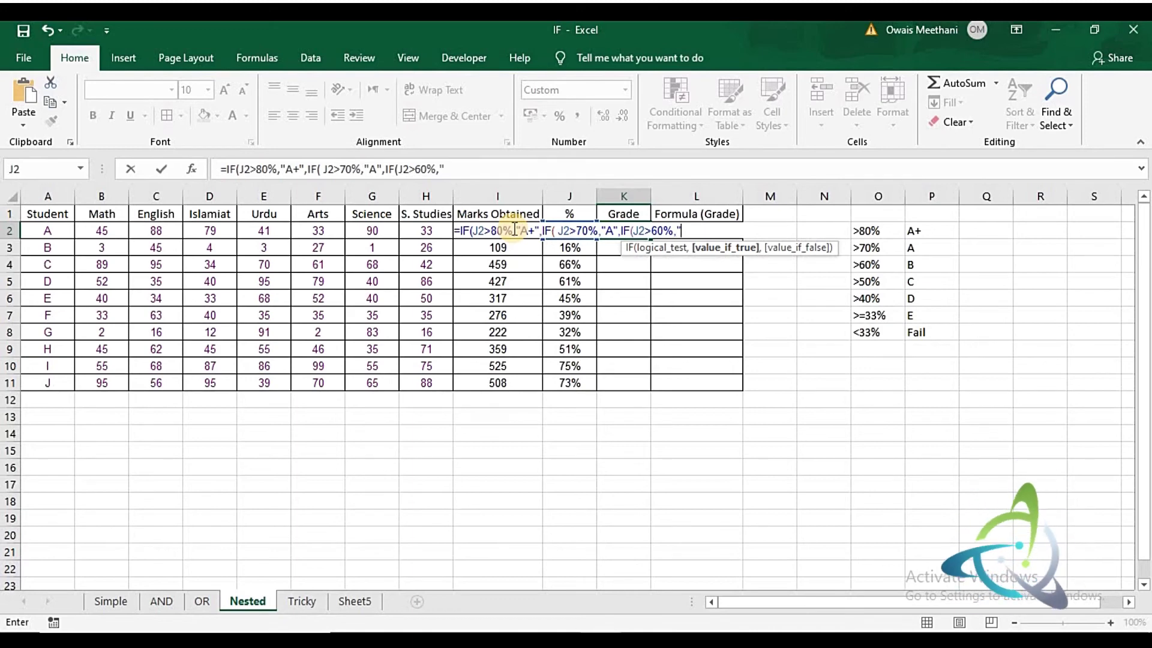
{"action": "type", "text": "B"}
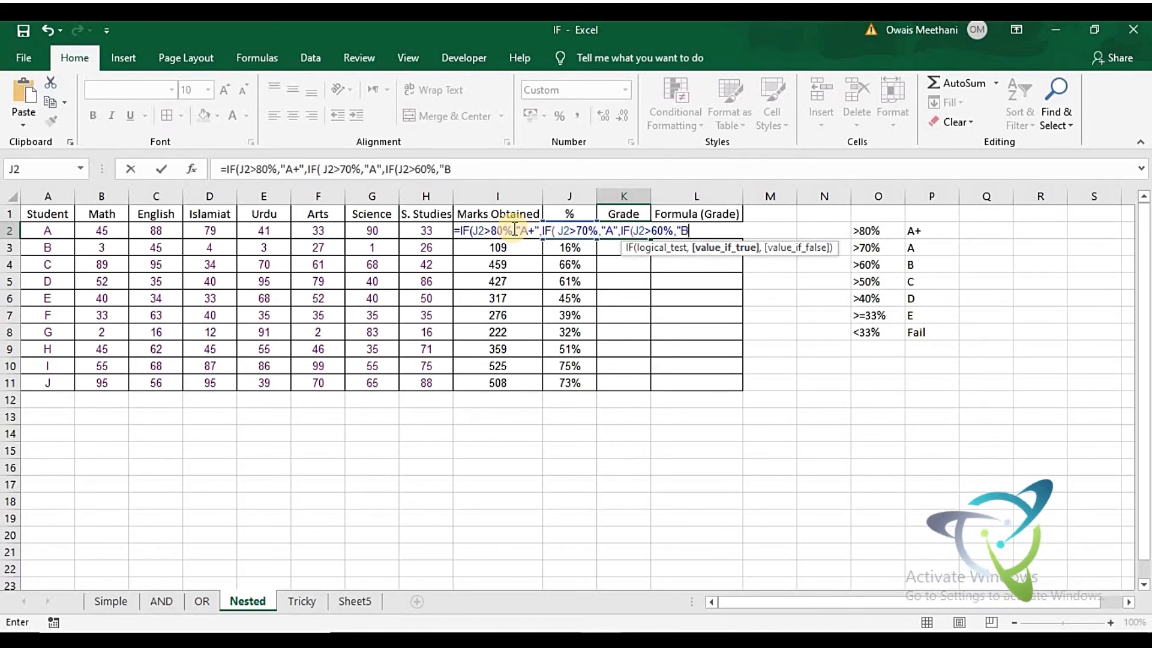
{"action": "type", "text": "\","}
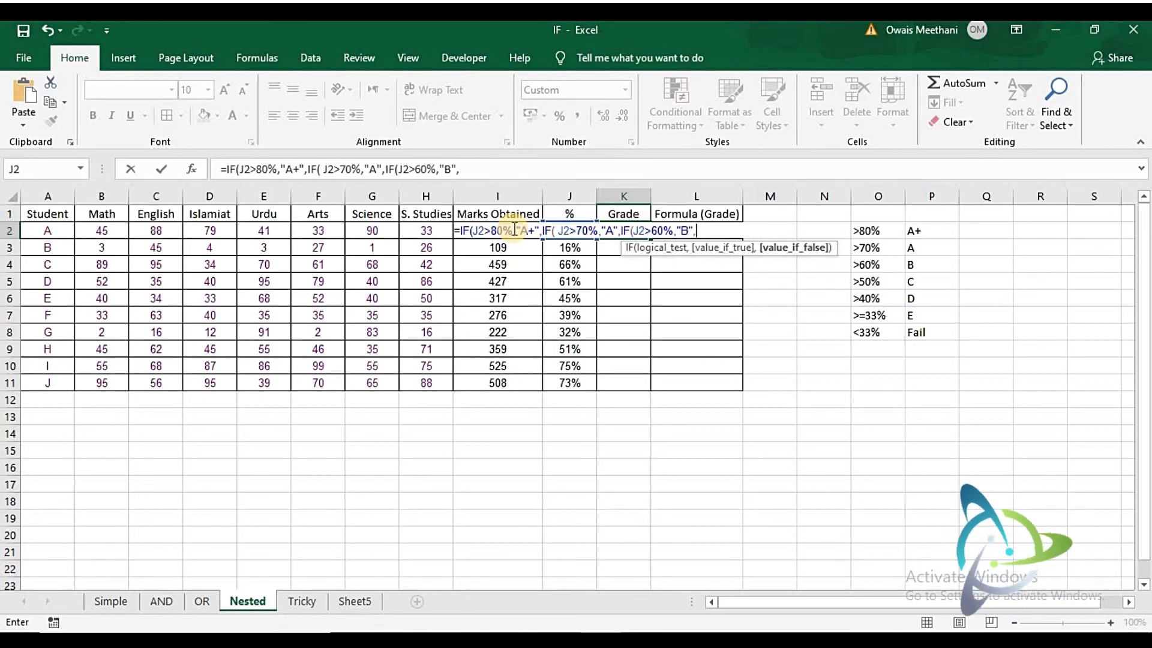
Nest a fourth IF in the K2 formula, returning "C" when J2>50%.
{"action": "type", "text": "IF"}
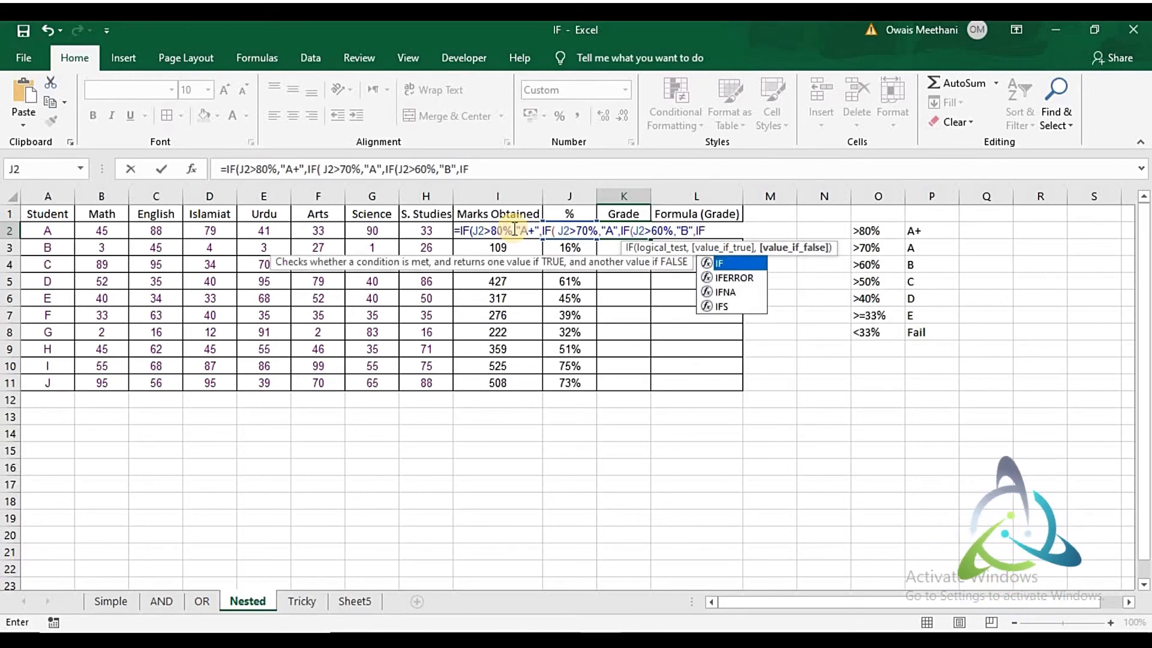
{"action": "type", "text": "("}
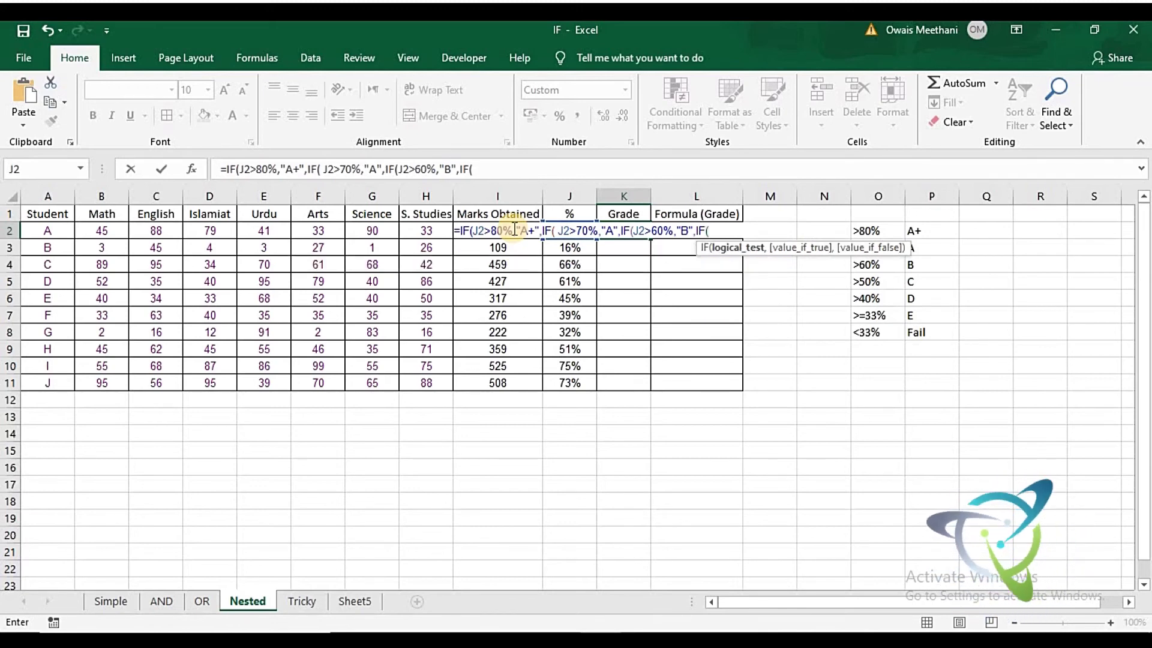
{"action": "key", "text": "Left"}
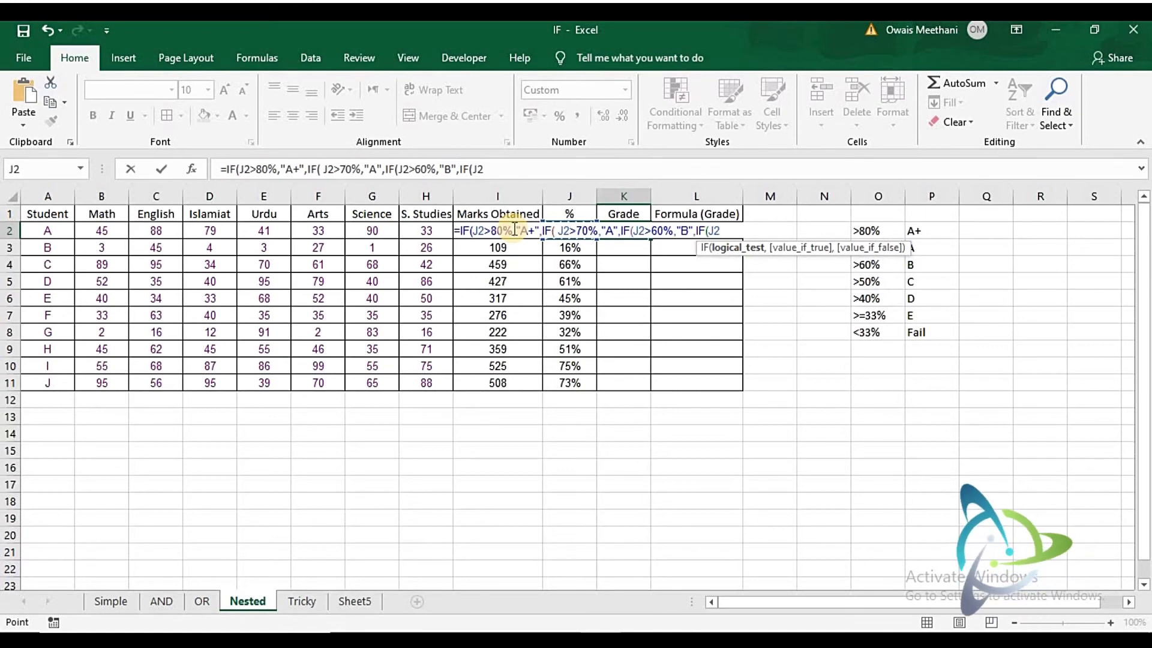
{"action": "type", "text": "50"}
{"action": "key", "text": "BackSpace"}
{"action": "key", "text": "BackSpace"}
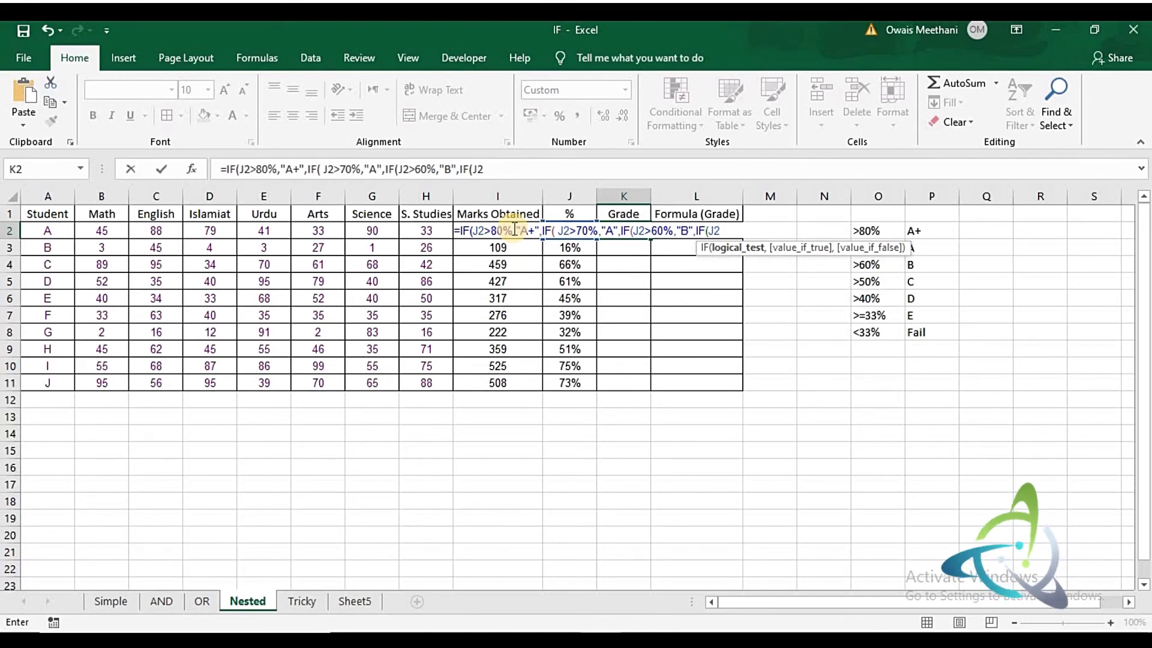
{"action": "type", "text": ">50"}
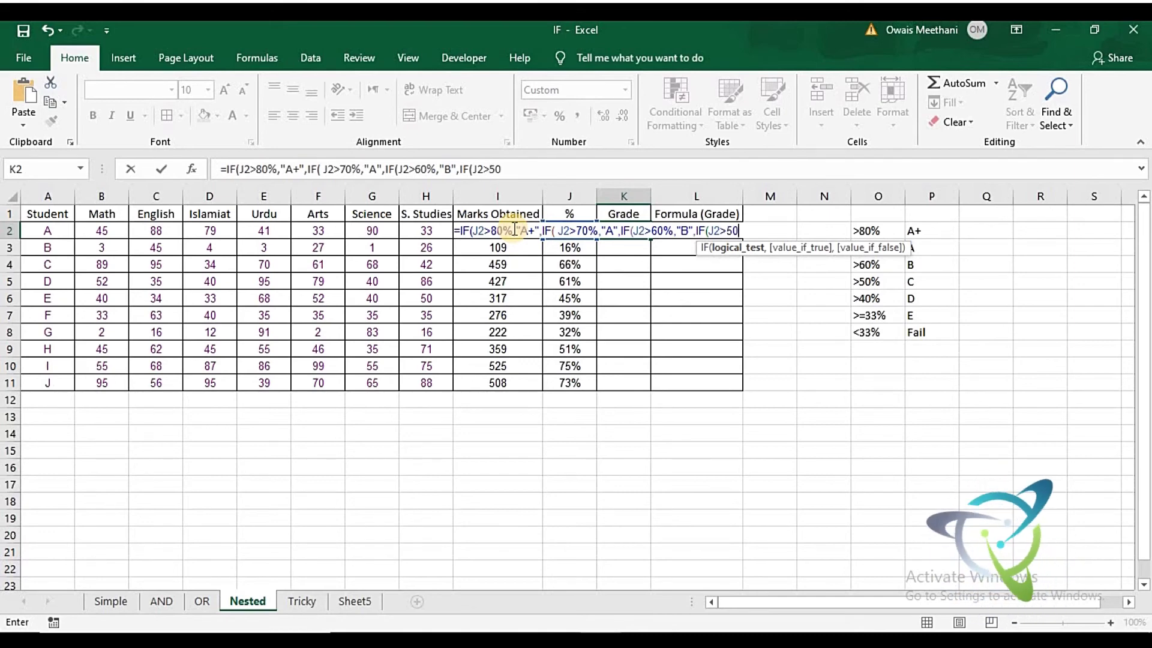
{"action": "type", "text": "%,"}
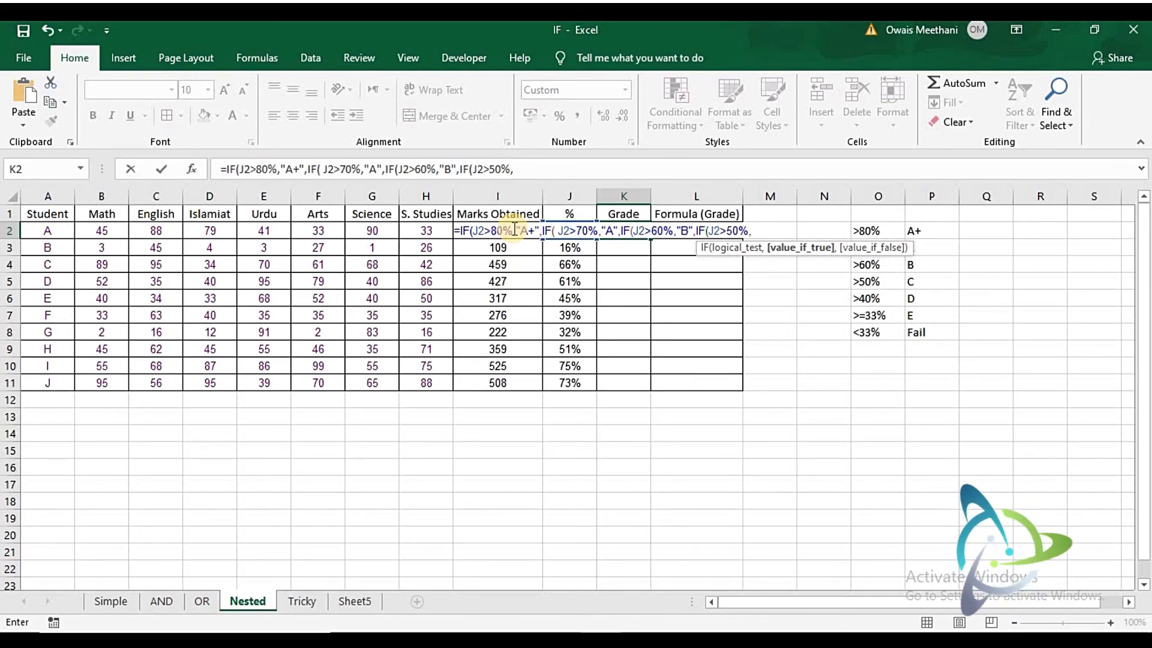
{"action": "type", "text": "\"C"}
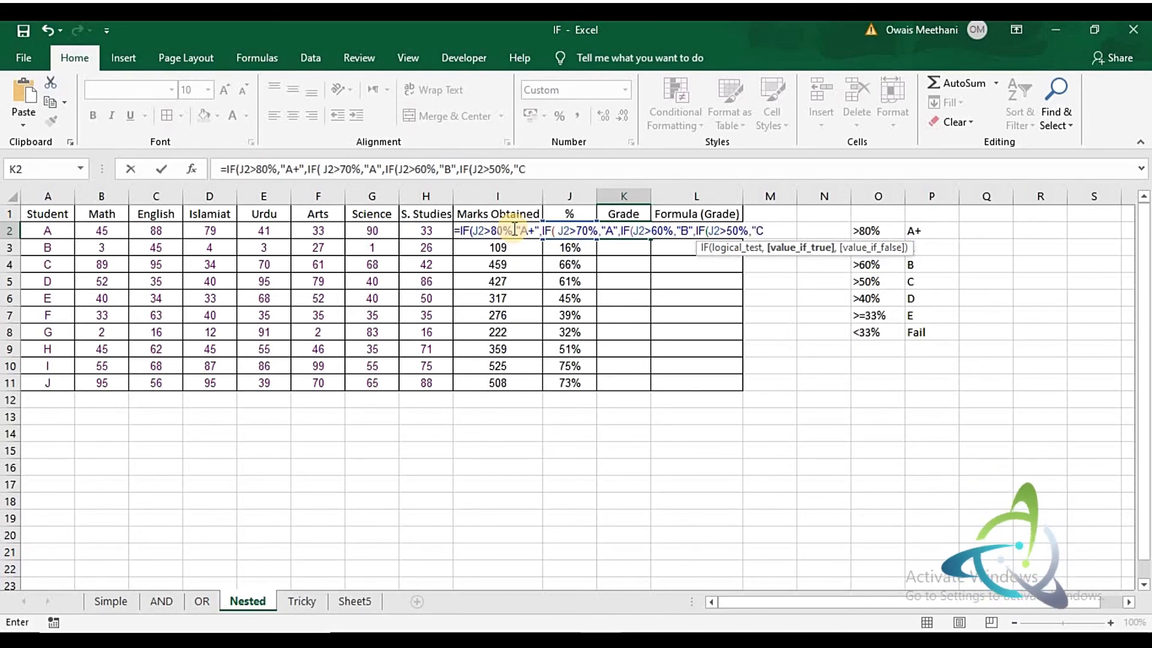
{"action": "type", "text": "\","}
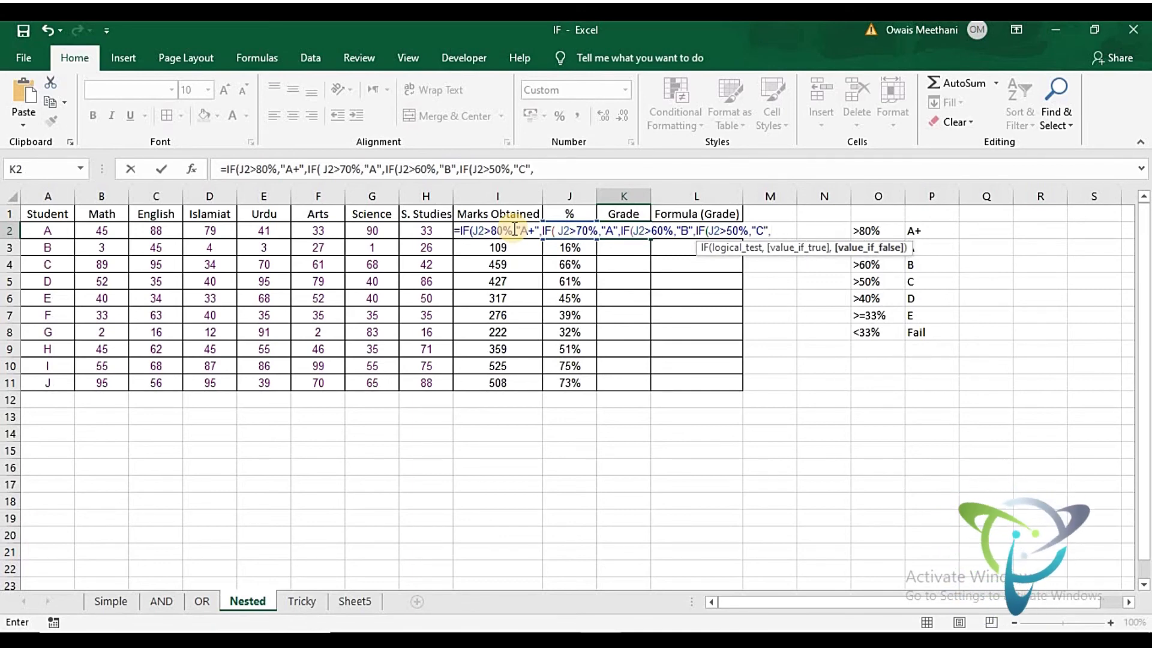
Nest a fifth IF in the K2 formula, returning "D" when J2>40%.
{"action": "type", "text": "IF("}
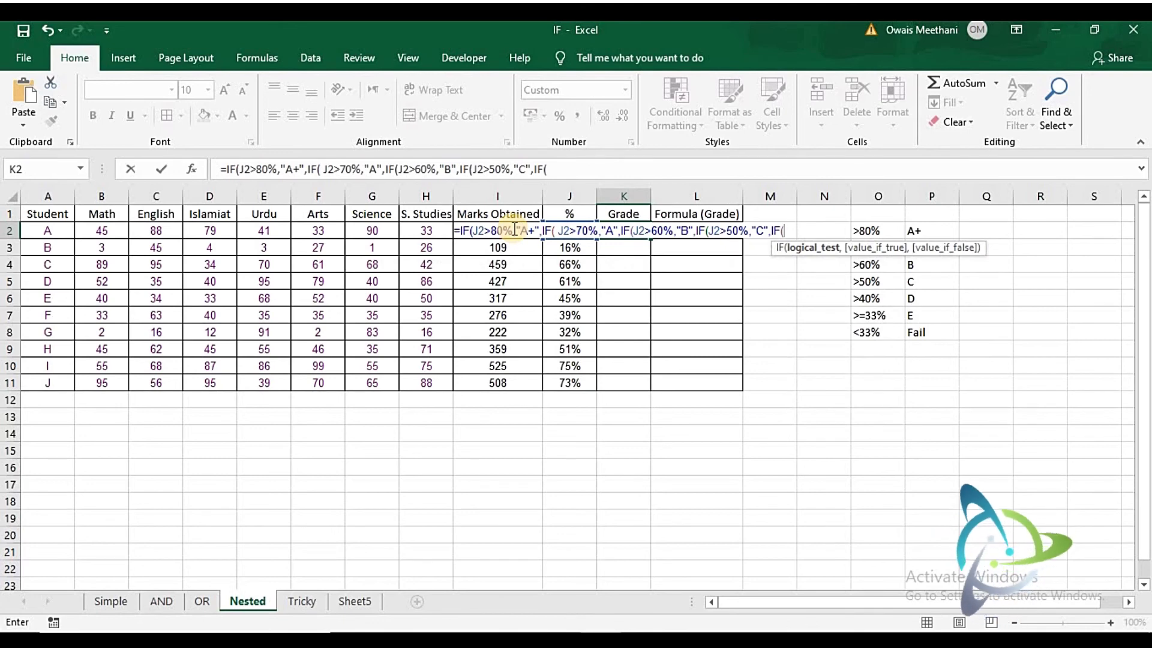
{"action": "key", "text": "Left"}
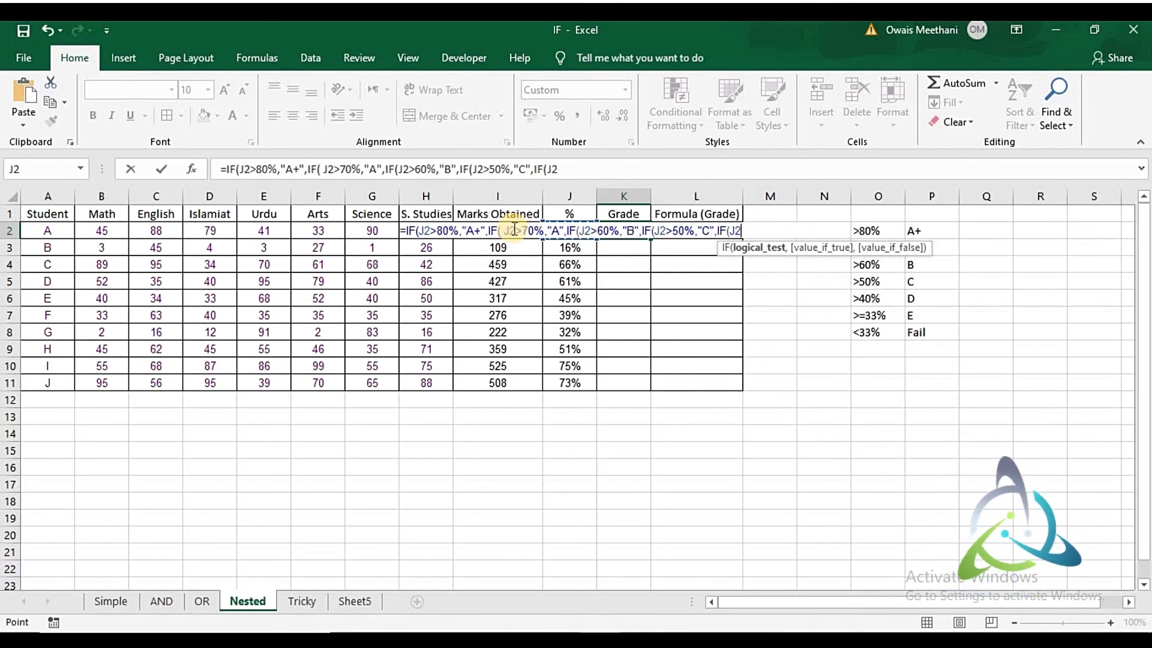
{"action": "type", "text": ">"}
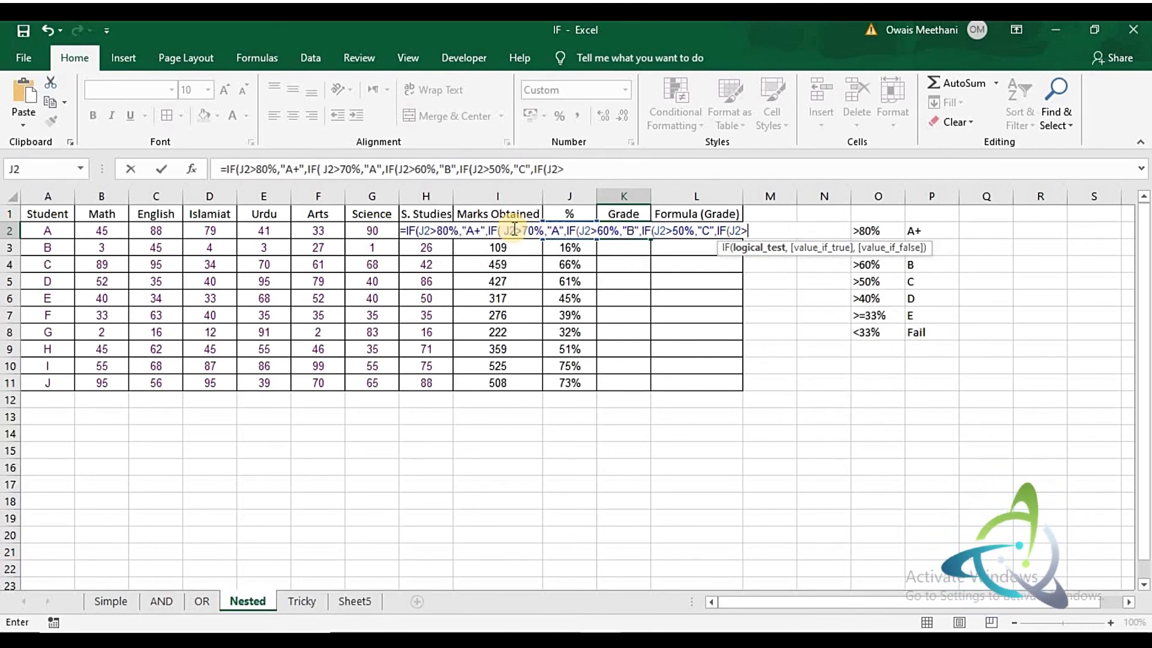
{"action": "type", "text": "40"}
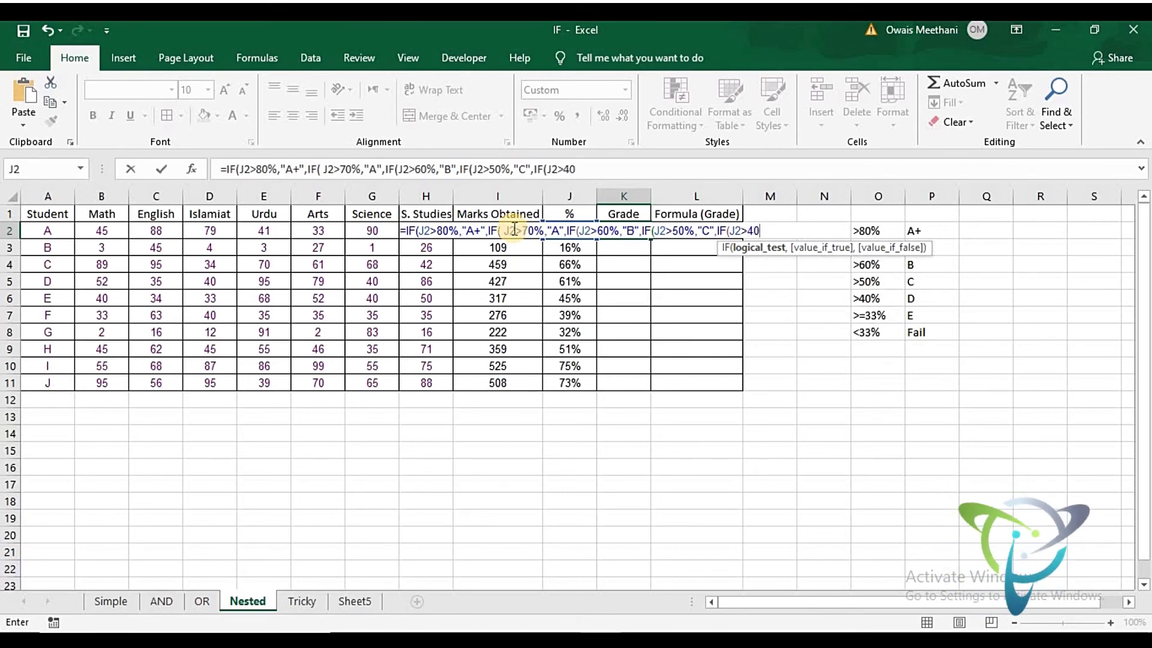
{"action": "type", "text": "%,"}
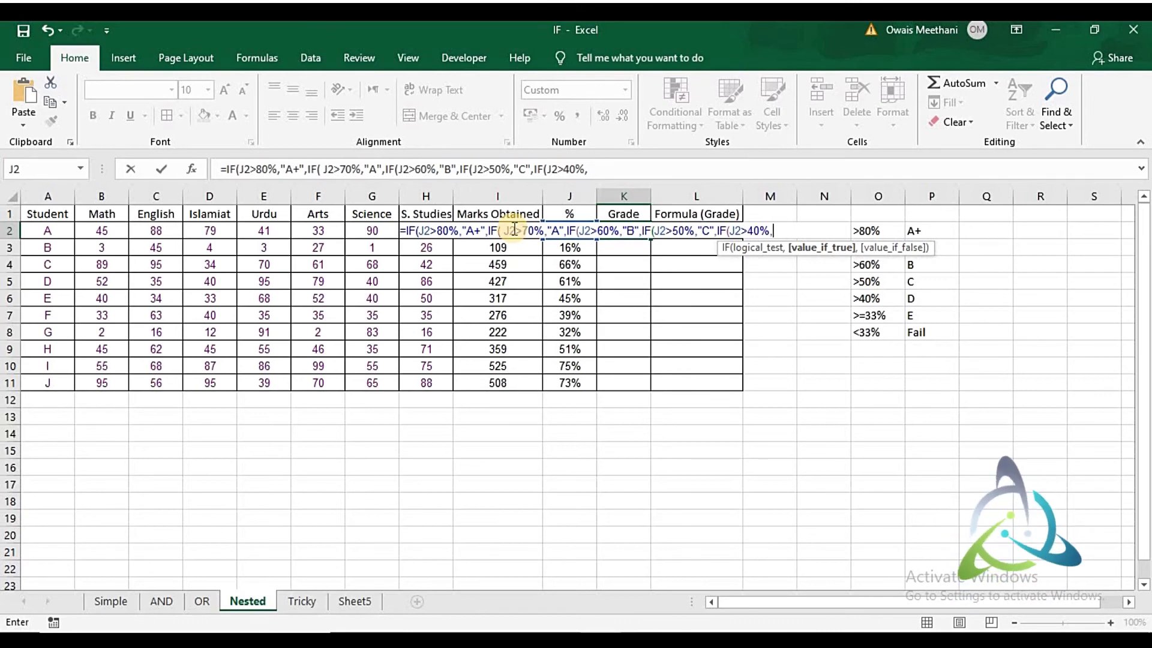
{"action": "type", "text": "\"D"}
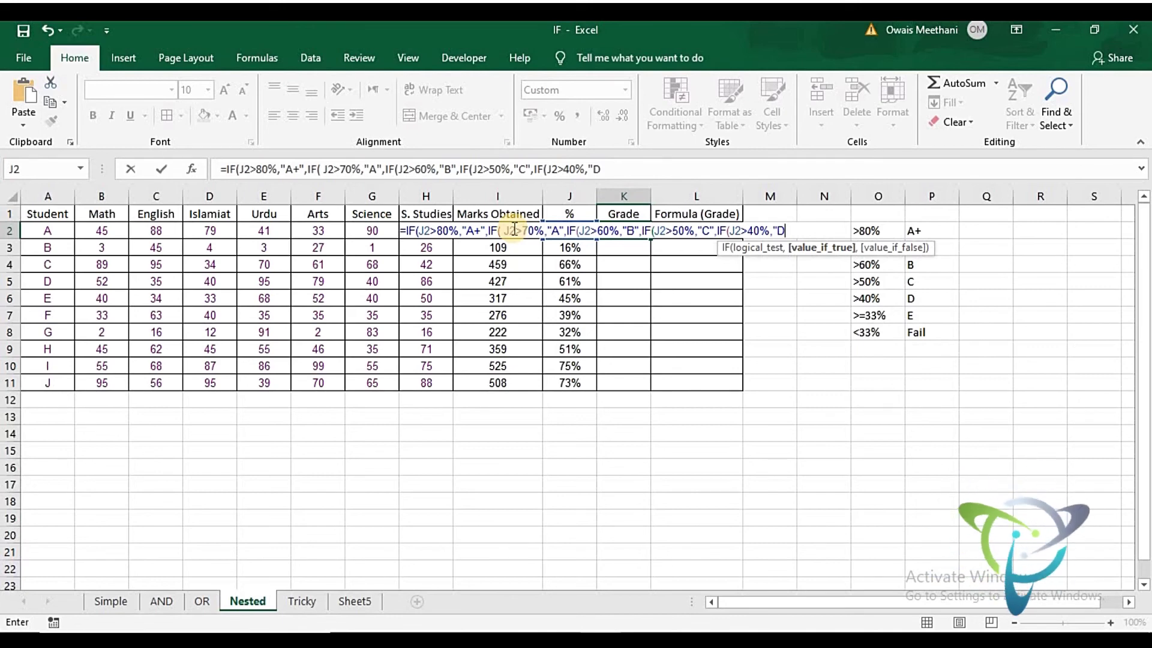
{"action": "type", "text": "\","}
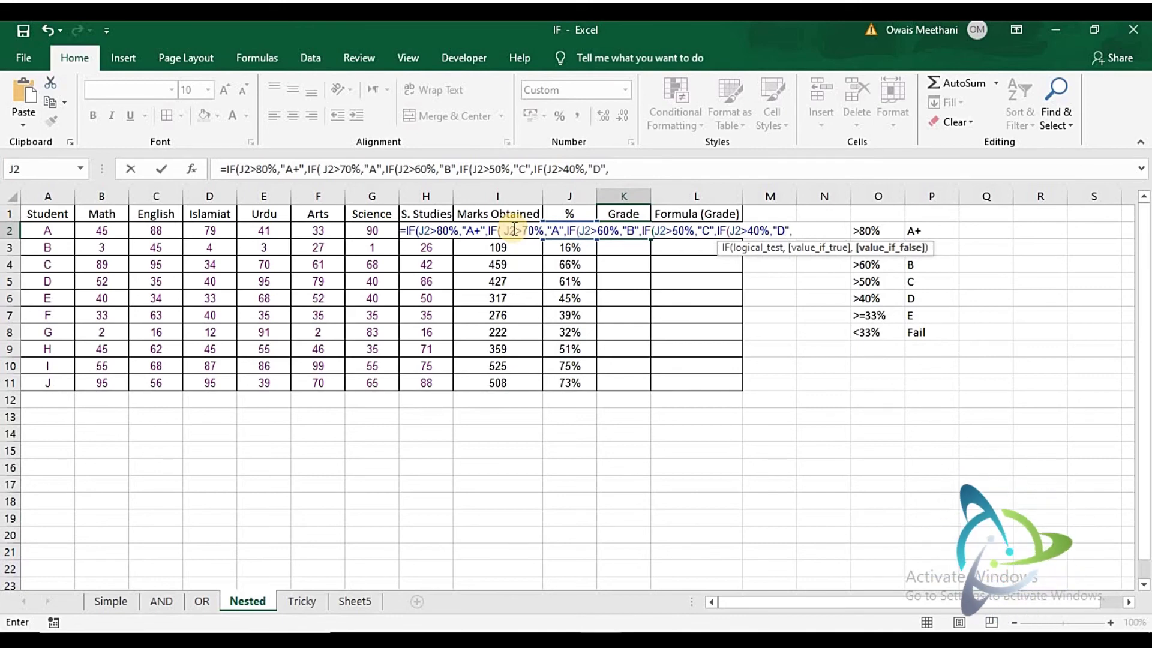
Nest a sixth IF in the K2 formula, returning "E" when J2>=33%.
{"action": "type", "text": "IF("}
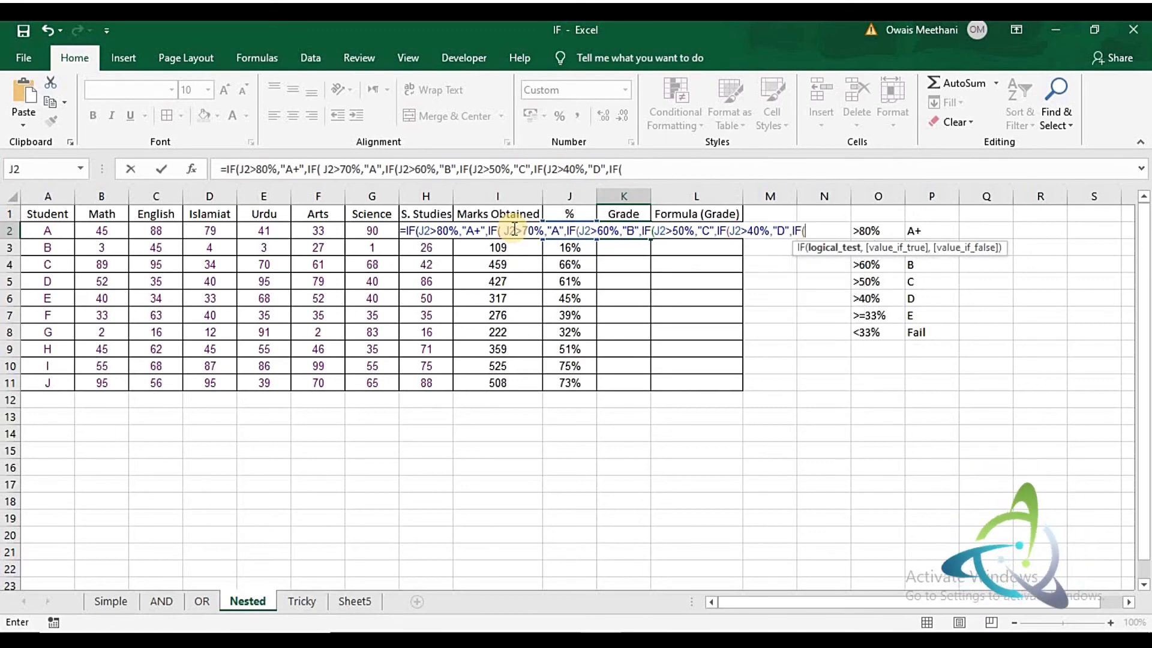
{"action": "key", "text": "Left"}
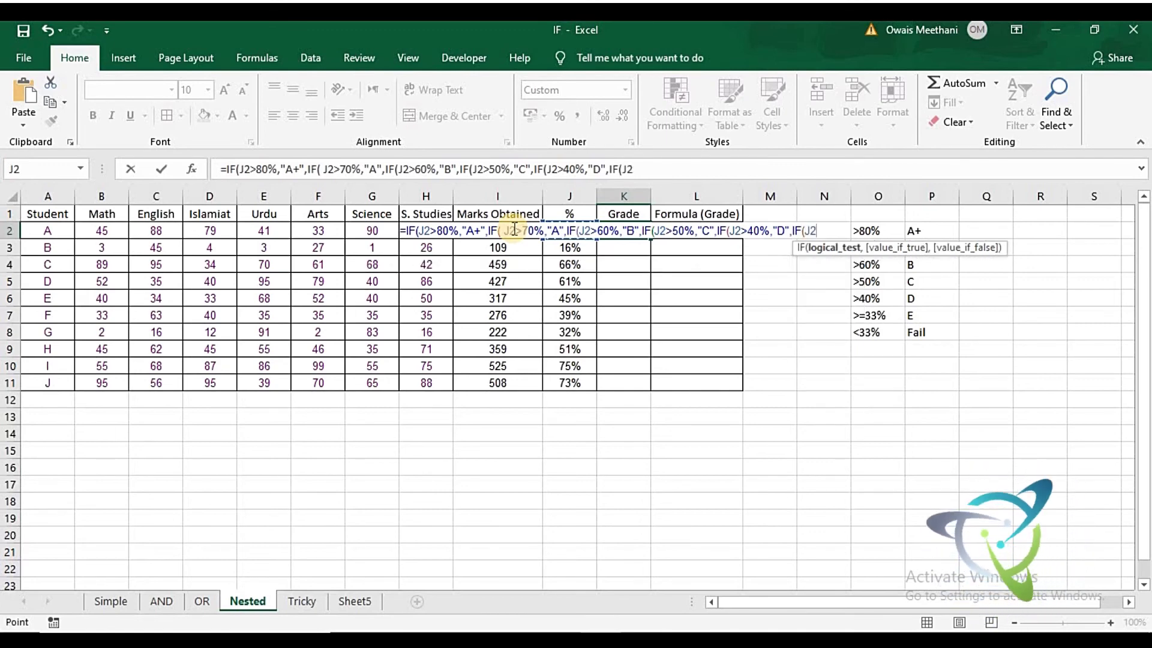
{"action": "type", "text": ">"}
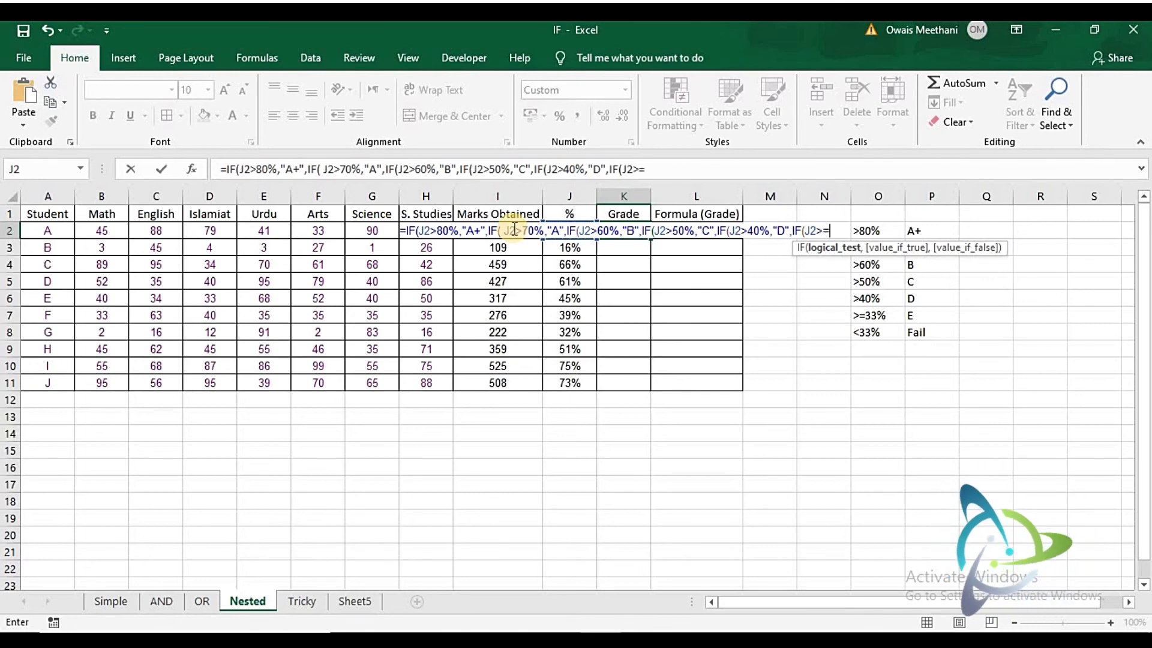
{"action": "type", "text": "=33%"}
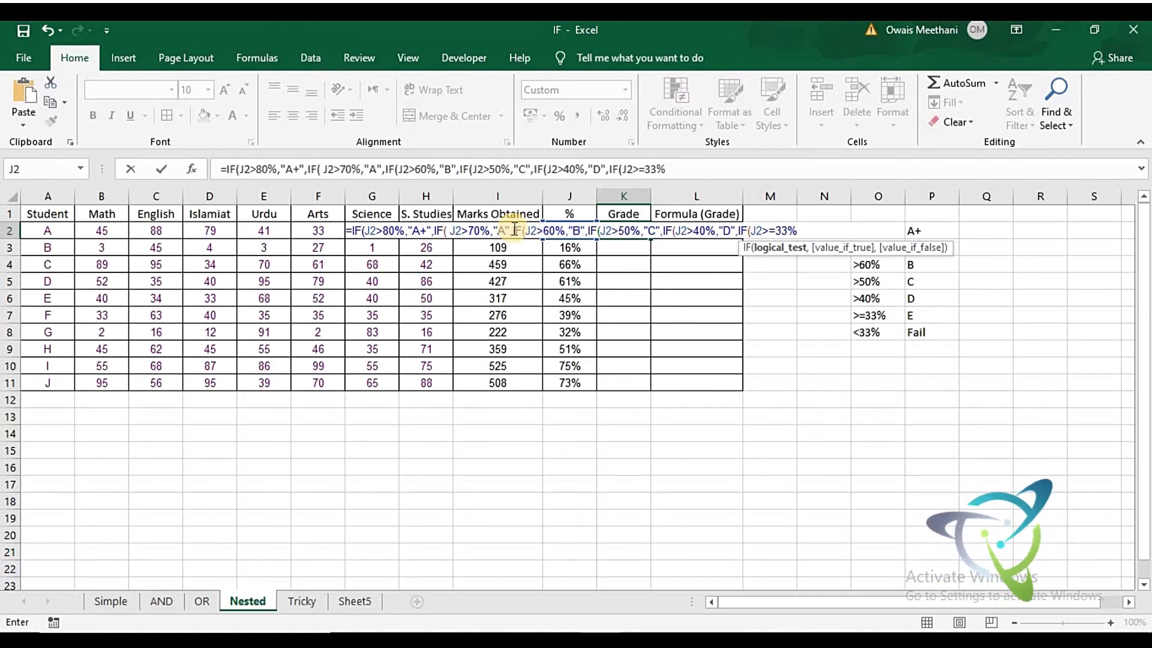
{"action": "type", "text": ","}
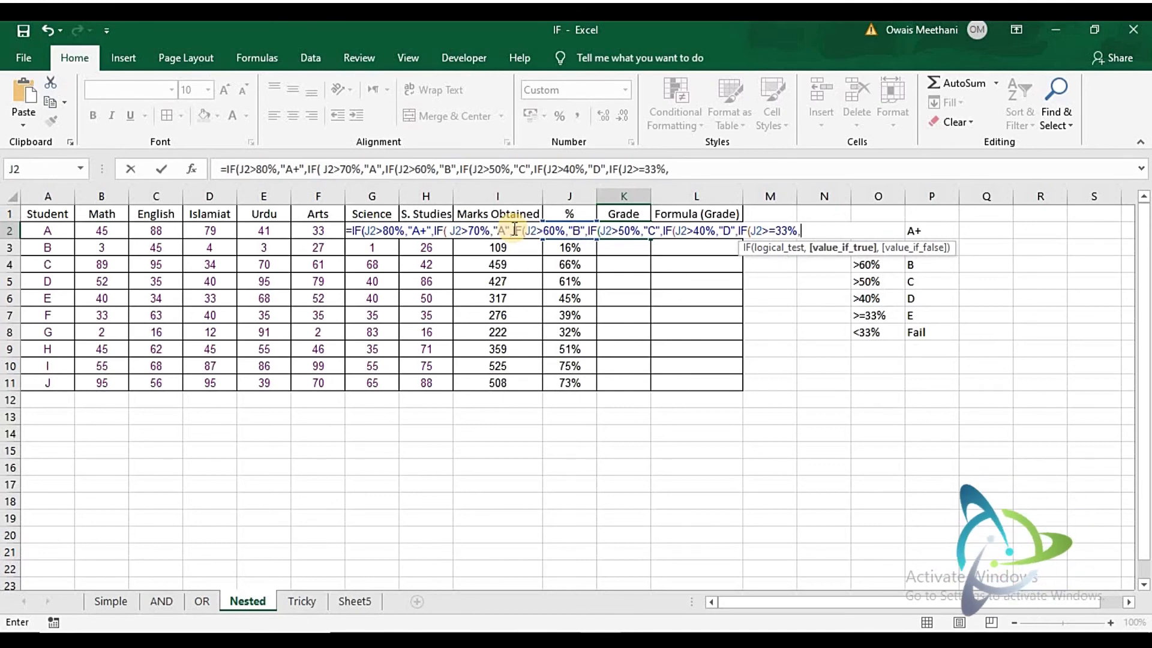
{"action": "type", "text": "\"E"}
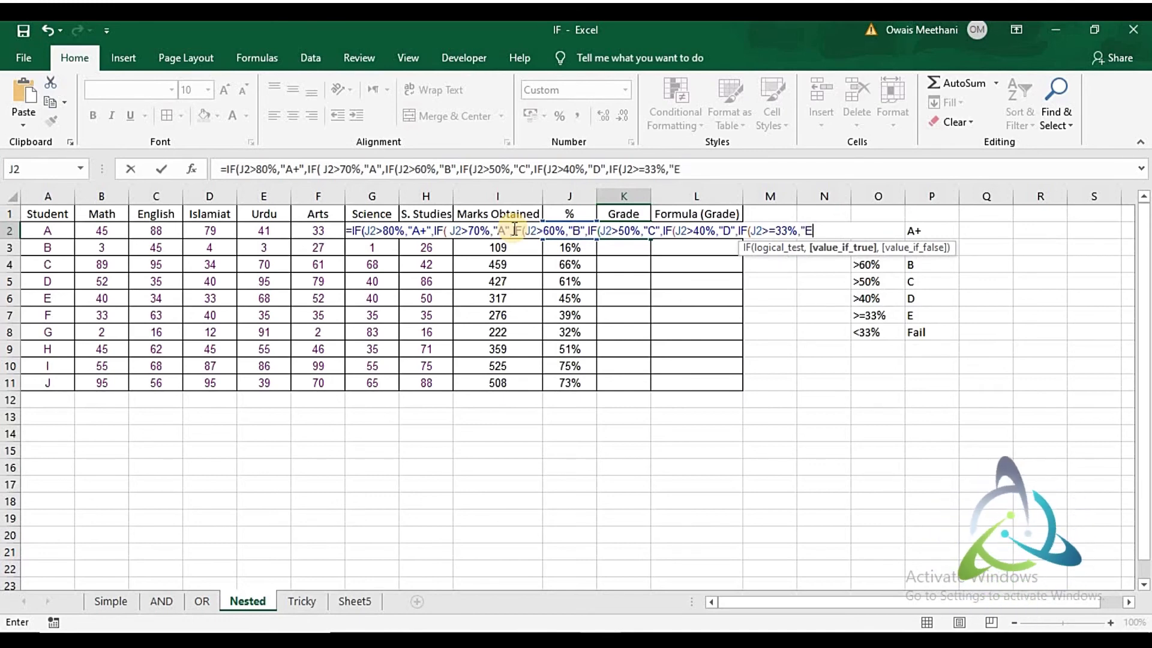
{"action": "type", "text": "\","}
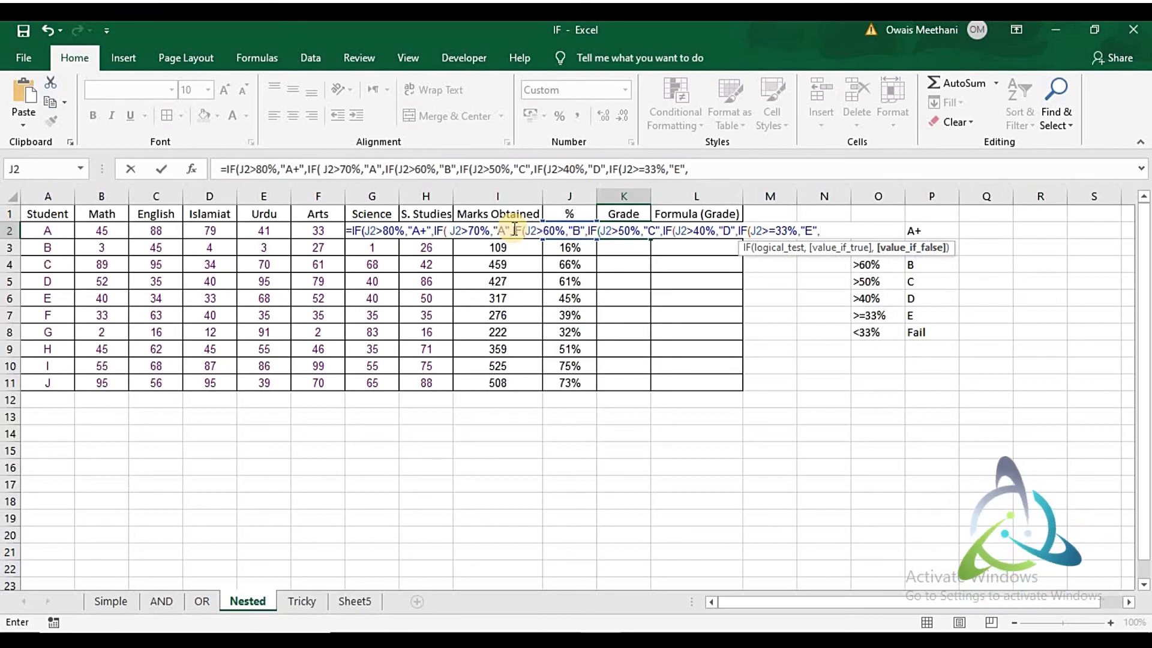
Complete the K2 formula with "Fail" as the final false value, close all six IFs, and fill it down to K11.
{"action": "type", "text": "\"Fai"}
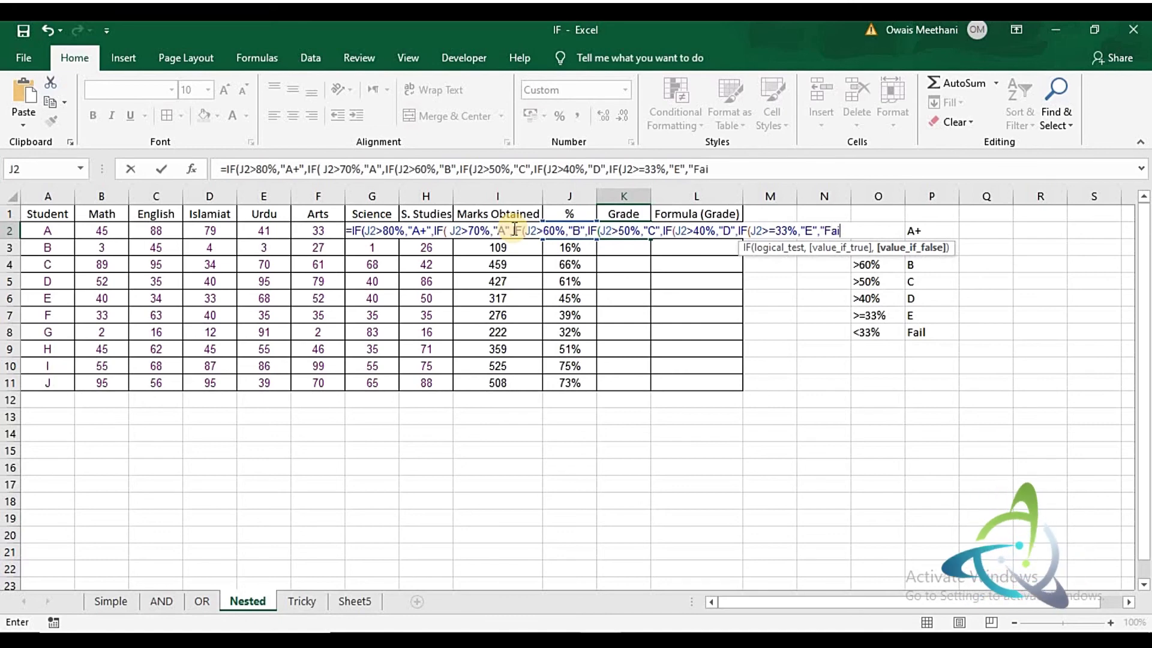
{"action": "type", "text": "l"}
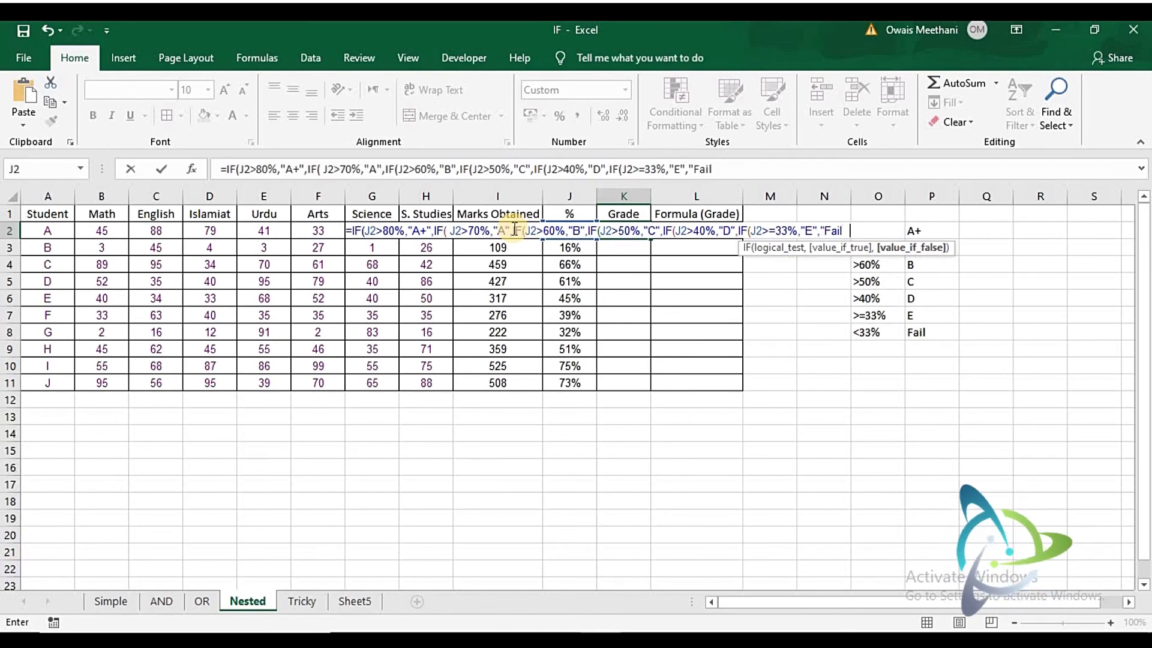
{"action": "type", "text": "\")"}
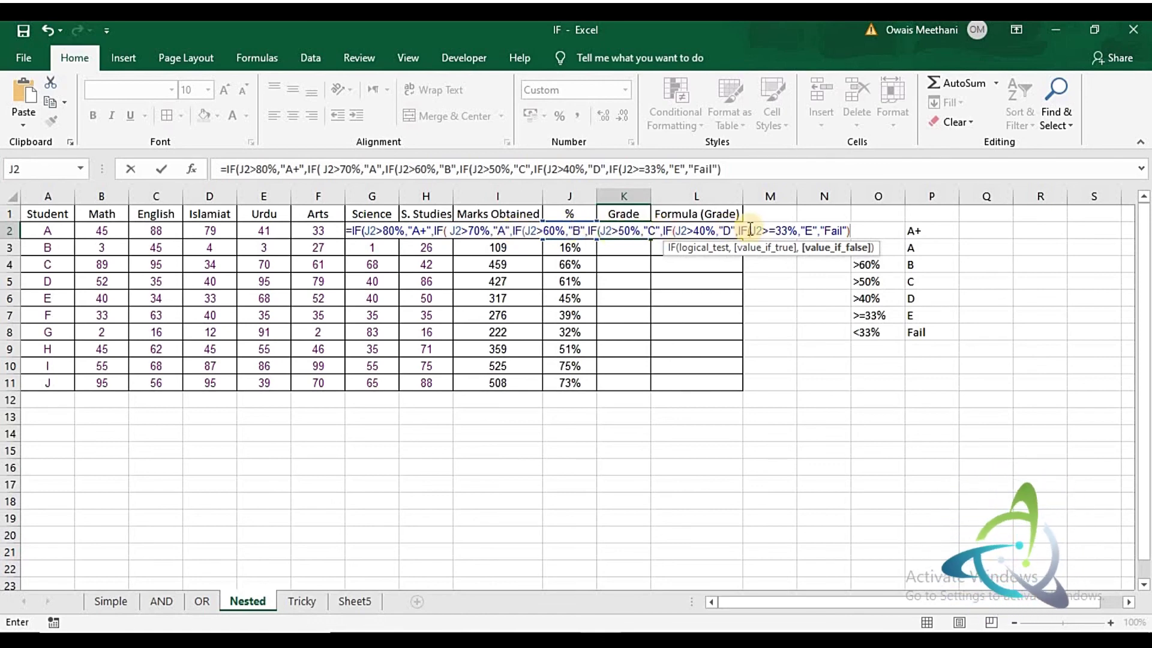
{"action": "type", "text": ")))"}
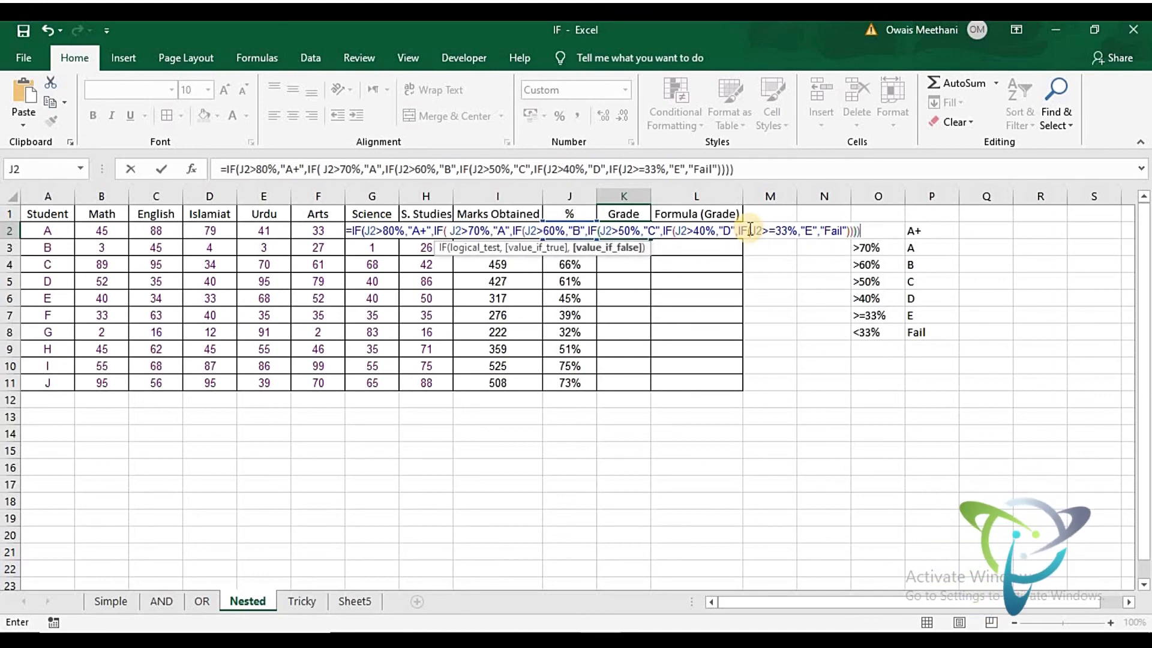
{"action": "type", "text": "))"}
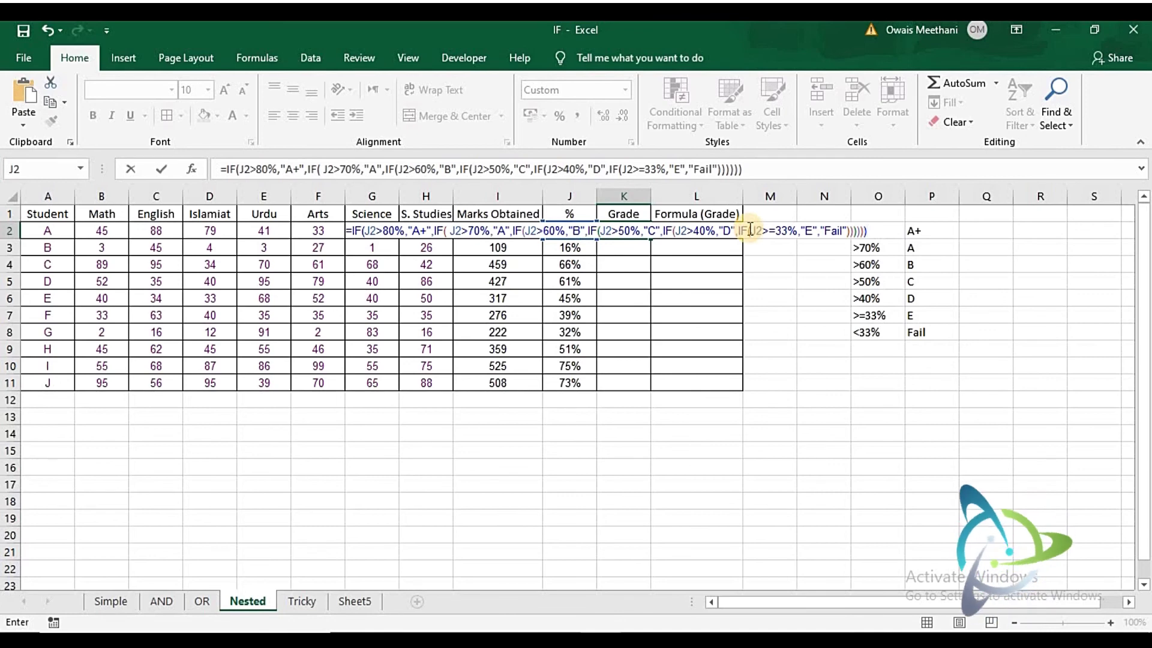
{"action": "key", "text": "Return"}
{"action": "key", "text": "Up"}
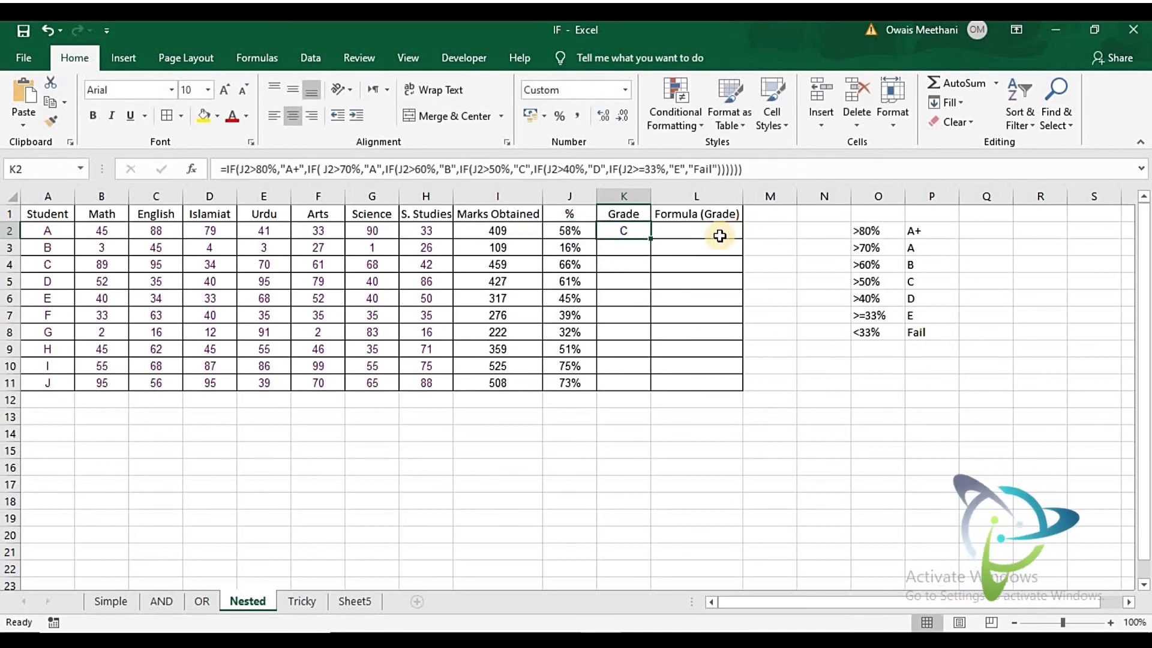
{"action": "double_click", "coordinate": [652, 240]}
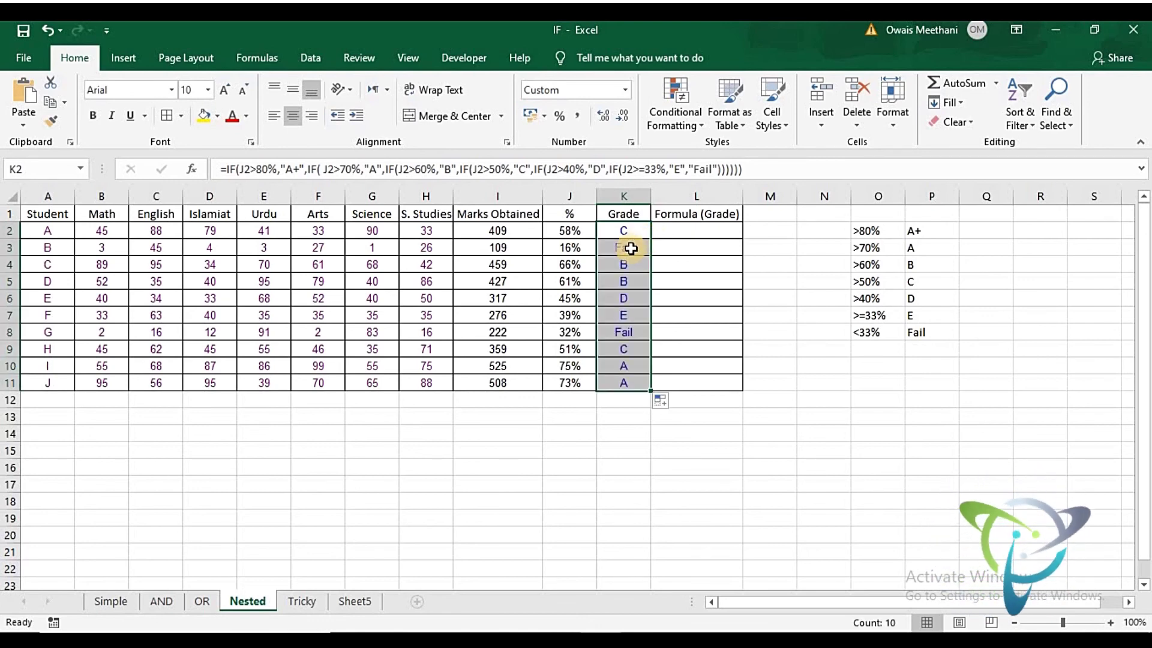
Check the grade formulas and results in K2:K11 against each student's percentage.
{"action": "left_click", "coordinate": [630, 249]}
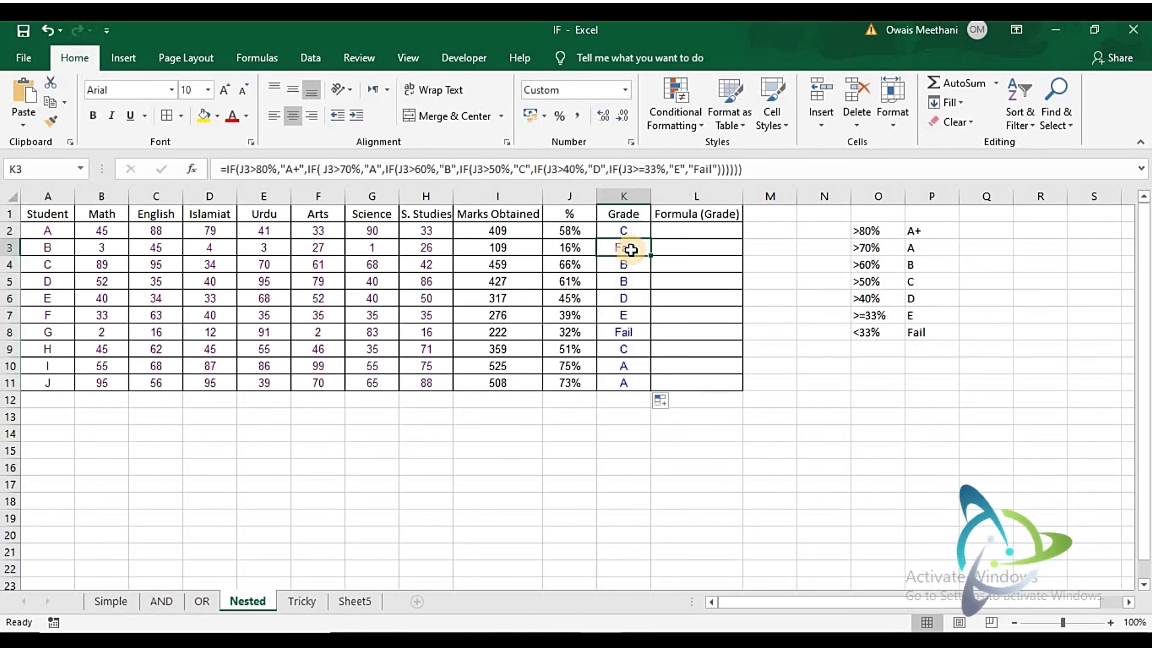
{"action": "key", "text": "Down"}
{"action": "key", "text": "Down"}
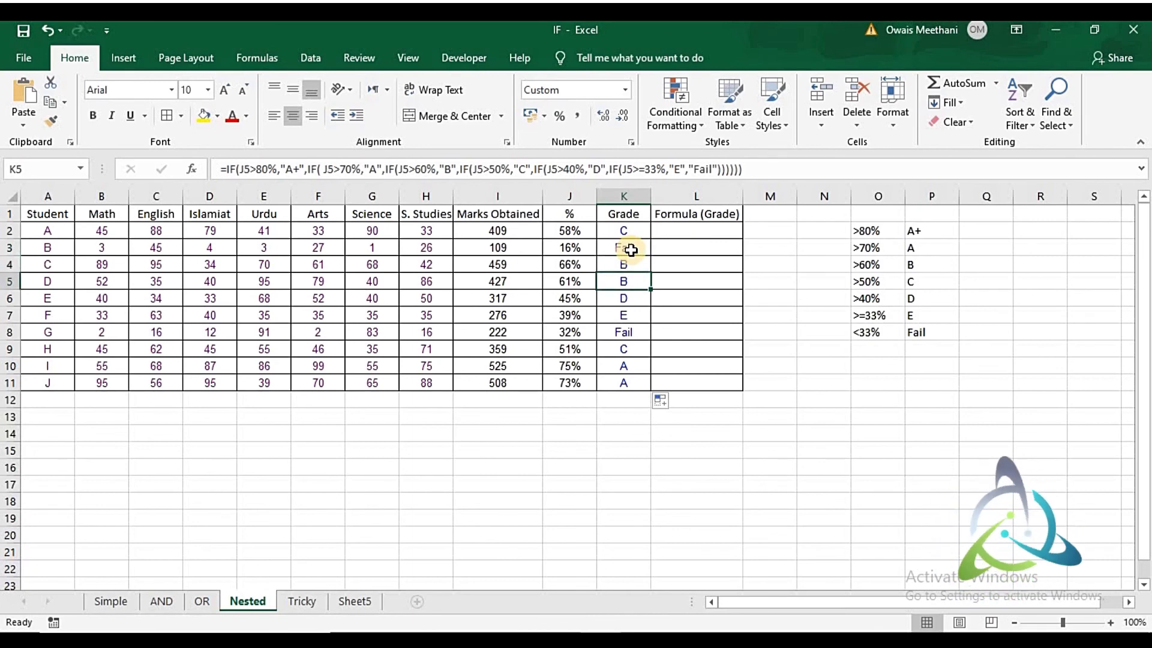
{"action": "key", "text": "Down"}
{"action": "key", "text": "Down"}
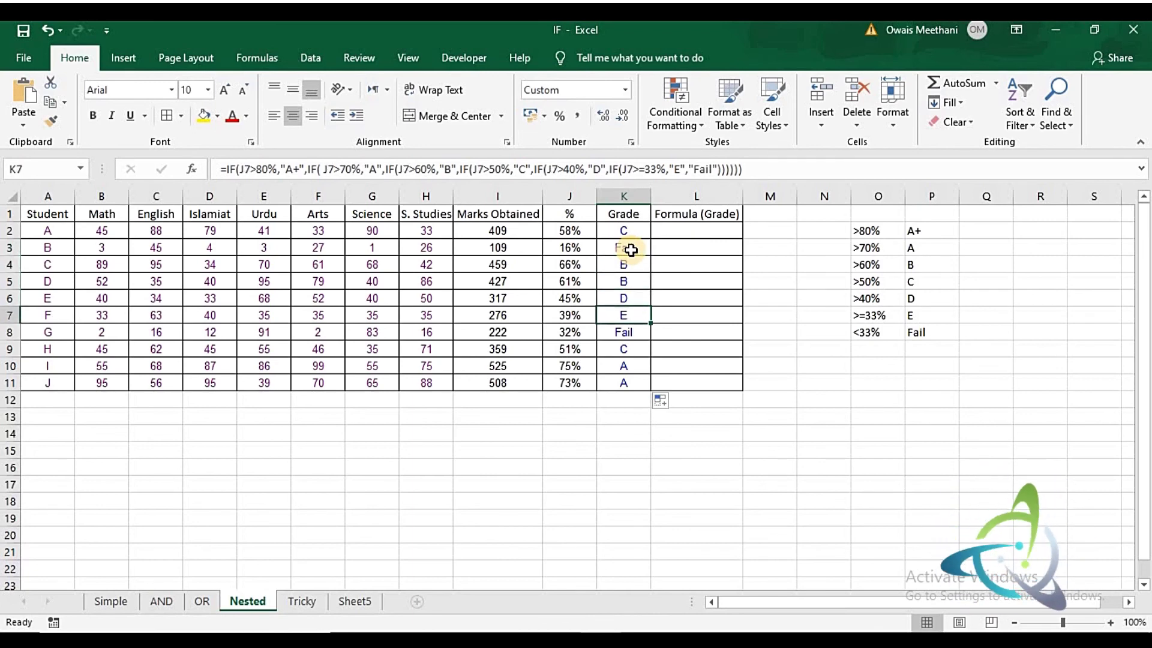
{"action": "key", "text": "Down"}
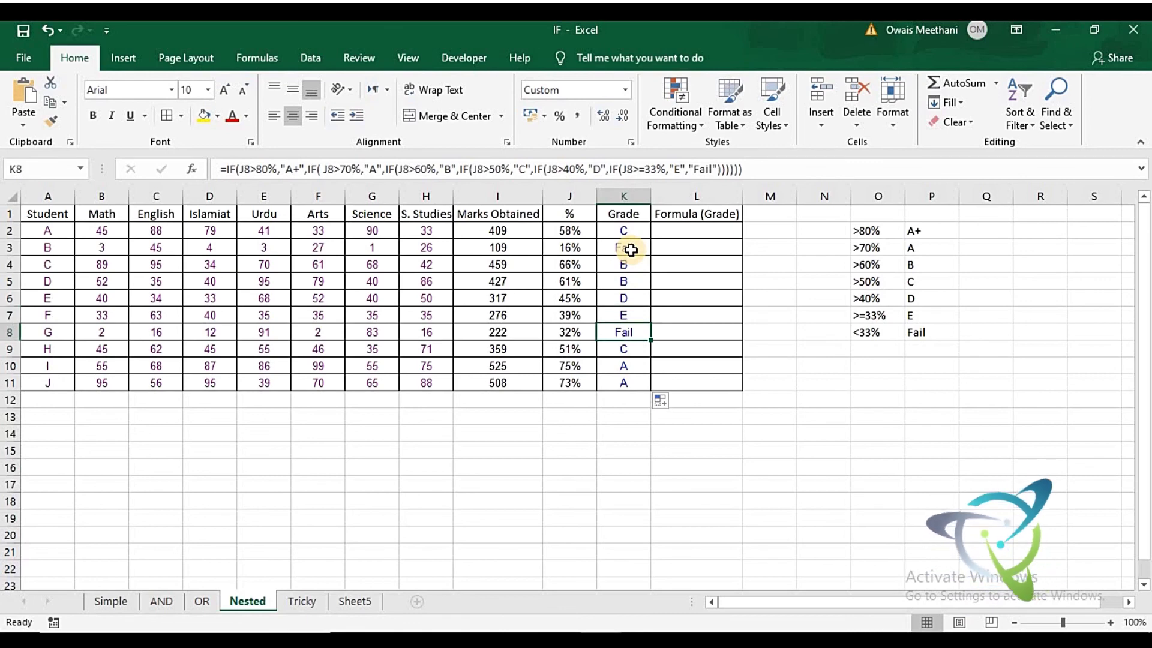
{"action": "key", "text": "Down"}
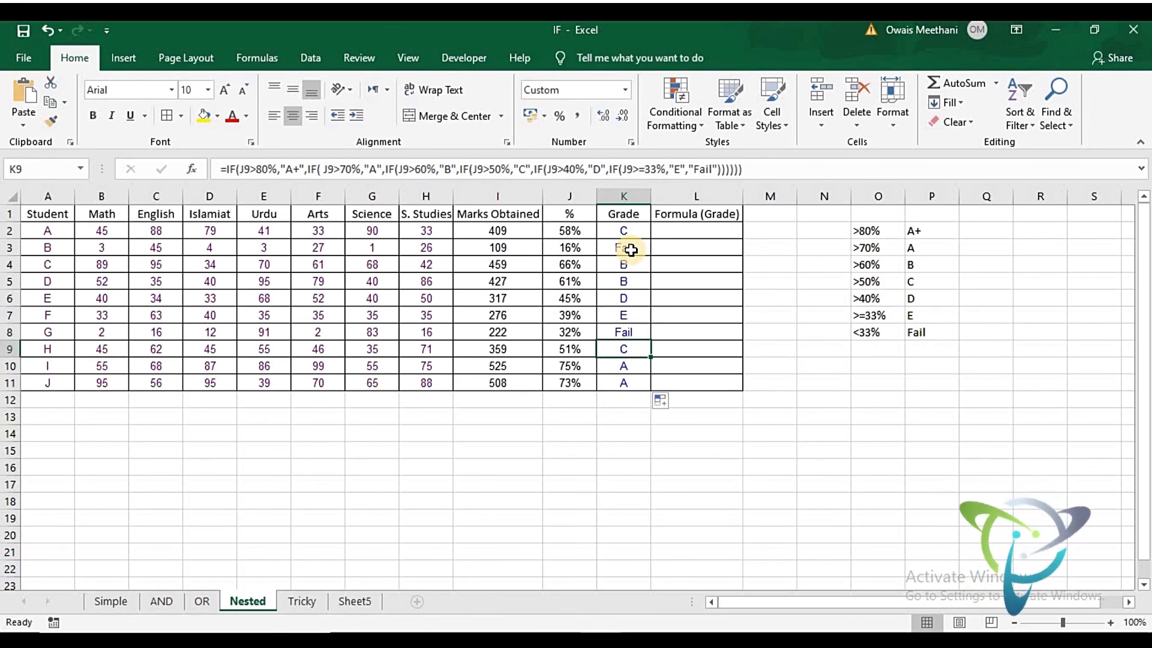
{"action": "key", "text": "Down"}
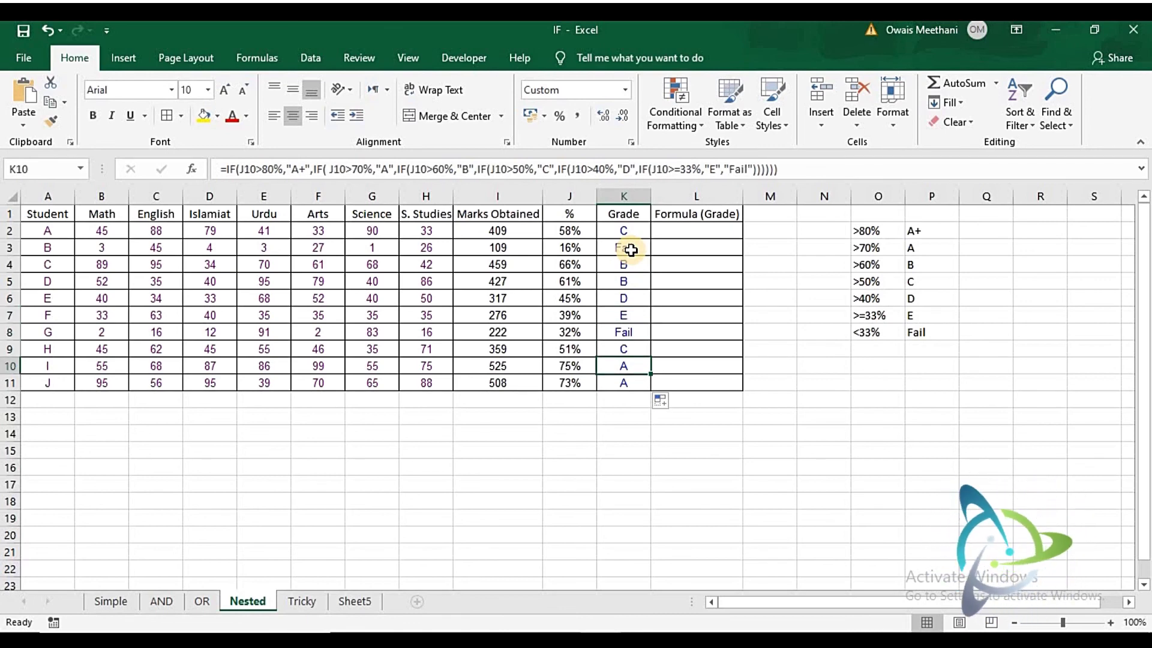
{"action": "key", "text": "Down"}
{"action": "key", "text": "Up"}
{"action": "key", "text": "Up"}
{"action": "key", "text": "Up"}
{"action": "key", "text": "Up"}
{"action": "key", "text": "Up"}
{"action": "key", "text": "Up"}
{"action": "key", "text": "Up"}
{"action": "key", "text": "Up"}
{"action": "key", "text": "Up"}
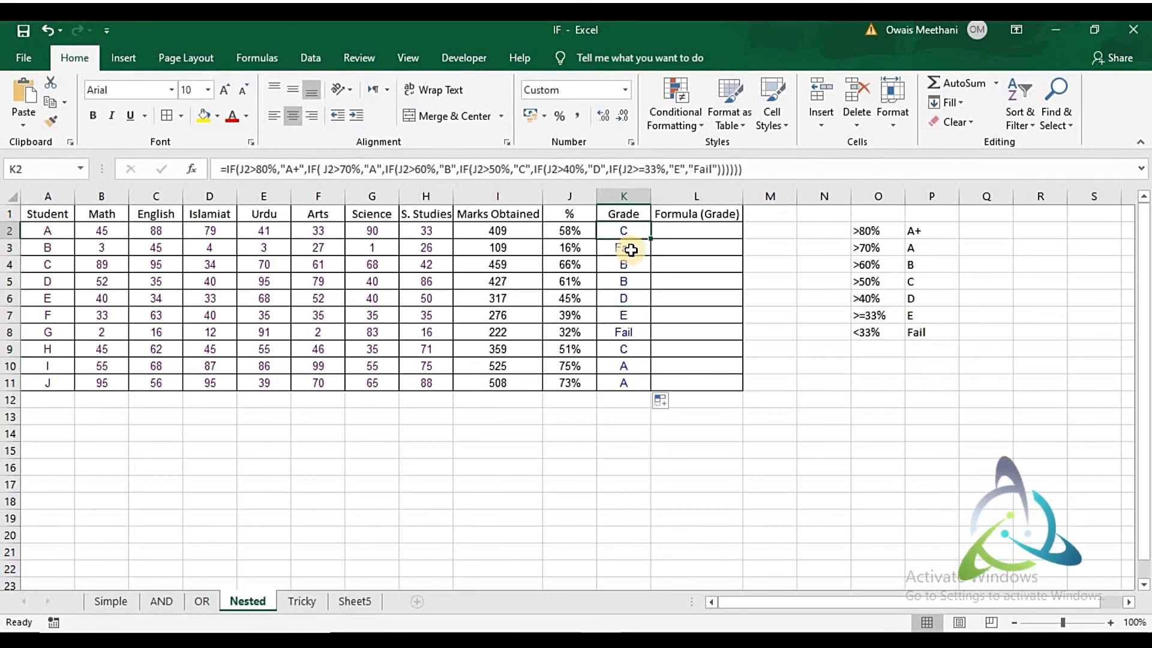
{"action": "key", "text": "Down"}
{"action": "key", "text": "Down"}
{"action": "key", "text": "Up"}
{"action": "key", "text": "Up"}
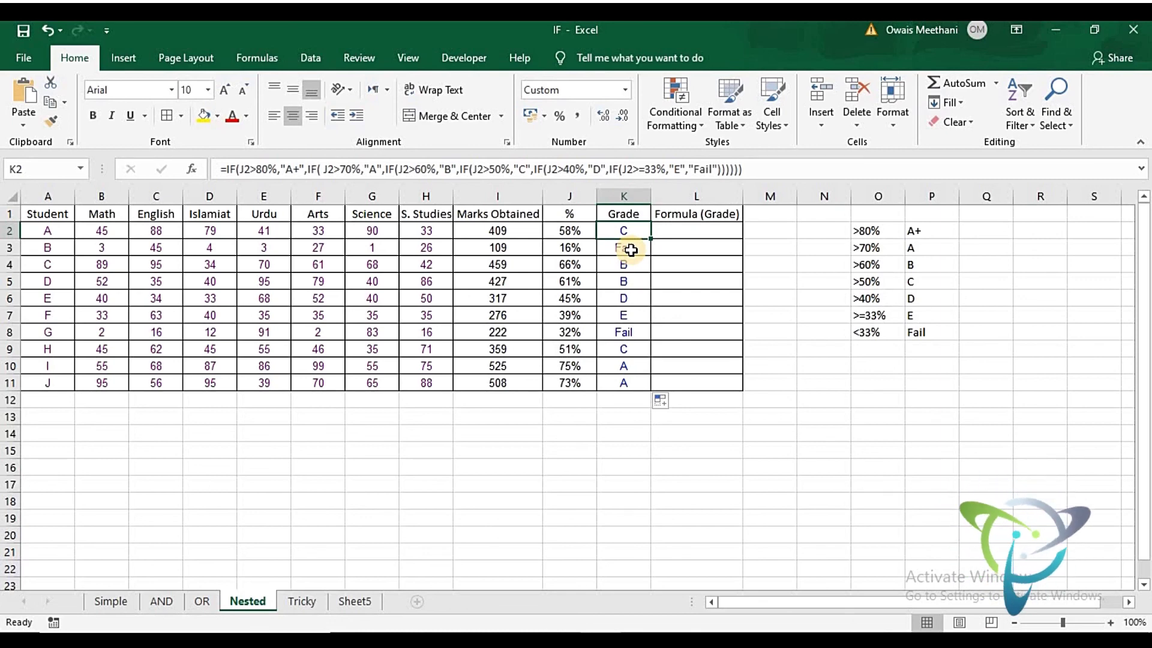
Copy the full text of the nested IF formula in K2, leaving the cell's formula as it is.
{"action": "key", "text": "F2"}
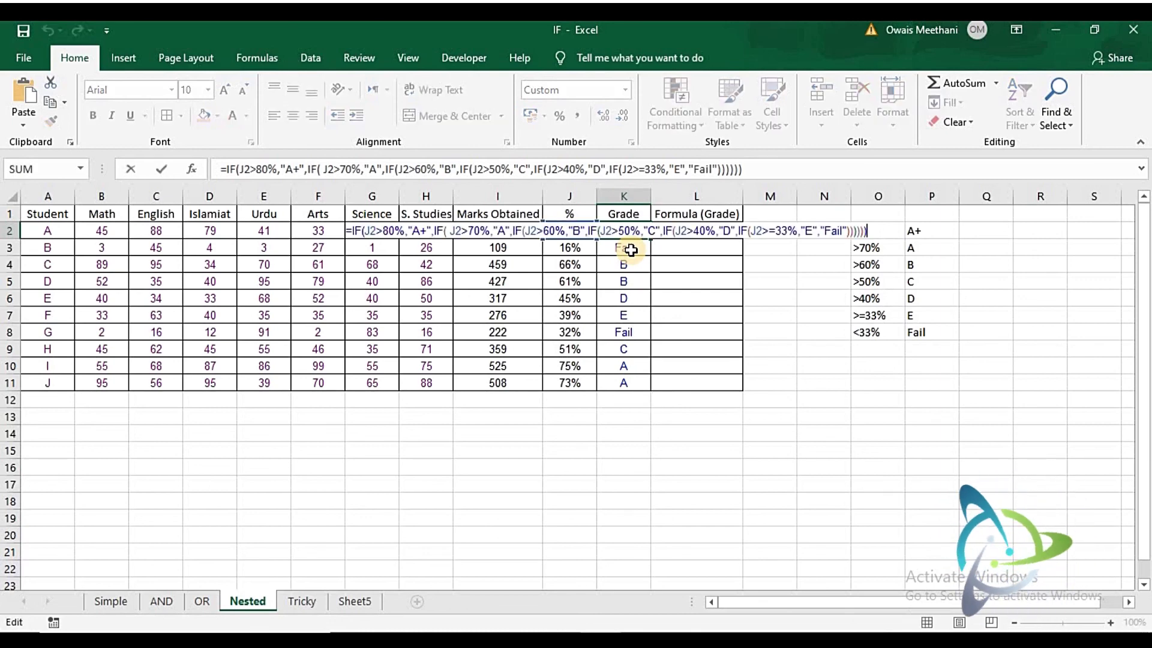
{"action": "key", "text": "shift+Left"}
{"action": "key", "text": "shift+Left"}
{"action": "key", "text": "shift+Left"}
{"action": "key", "text": "shift+Left"}
{"action": "key", "text": "shift+Left"}
{"action": "key", "text": "shift+Left"}
{"action": "key", "text": "shift+Left"}
{"action": "key", "text": "shift+Left"}
{"action": "key", "text": "shift+Left"}
{"action": "key", "text": "shift+Left"}
{"action": "key", "text": "shift+Left"}
{"action": "key", "text": "shift+Left"}
{"action": "key", "text": "shift+Left"}
{"action": "key", "text": "shift+Left"}
{"action": "key", "text": "shift+Left"}
{"action": "key", "text": "shift+Left"}
{"action": "key", "text": "shift+Left"}
{"action": "key", "text": "shift+Left"}
{"action": "key", "text": "shift+Left"}
{"action": "key", "text": "shift+Left"}
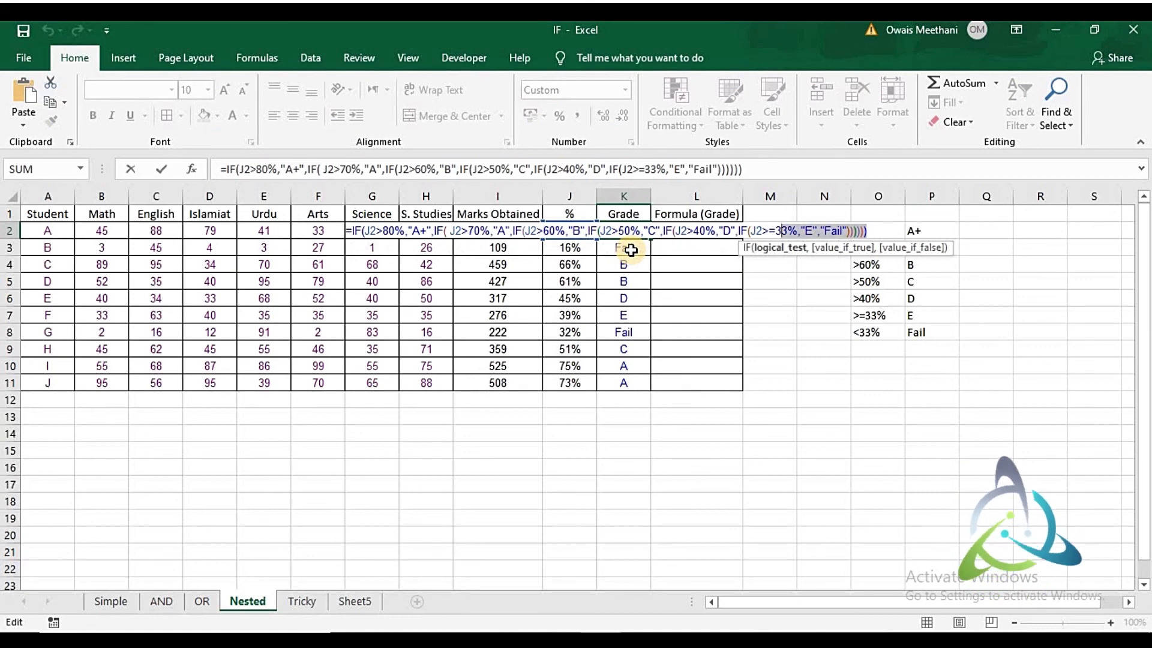
{"action": "key", "text": "shift+Left"}
{"action": "key", "text": "shift+Left"}
{"action": "key", "text": "shift+Left"}
{"action": "key", "text": "shift+Left"}
{"action": "key", "text": "shift+Left"}
{"action": "key", "text": "shift+Left"}
{"action": "key", "text": "shift+Left"}
{"action": "key", "text": "shift+Left"}
{"action": "key", "text": "shift+Left"}
{"action": "key", "text": "shift+Left"}
{"action": "key", "text": "shift+Left"}
{"action": "key", "text": "shift+Left"}
{"action": "key", "text": "shift+Left"}
{"action": "key", "text": "shift+Left"}
{"action": "key", "text": "shift+Left"}
{"action": "key", "text": "shift+Left"}
{"action": "key", "text": "shift+Left"}
{"action": "key", "text": "shift+Left"}
{"action": "key", "text": "shift+Left"}
{"action": "key", "text": "shift+Left"}
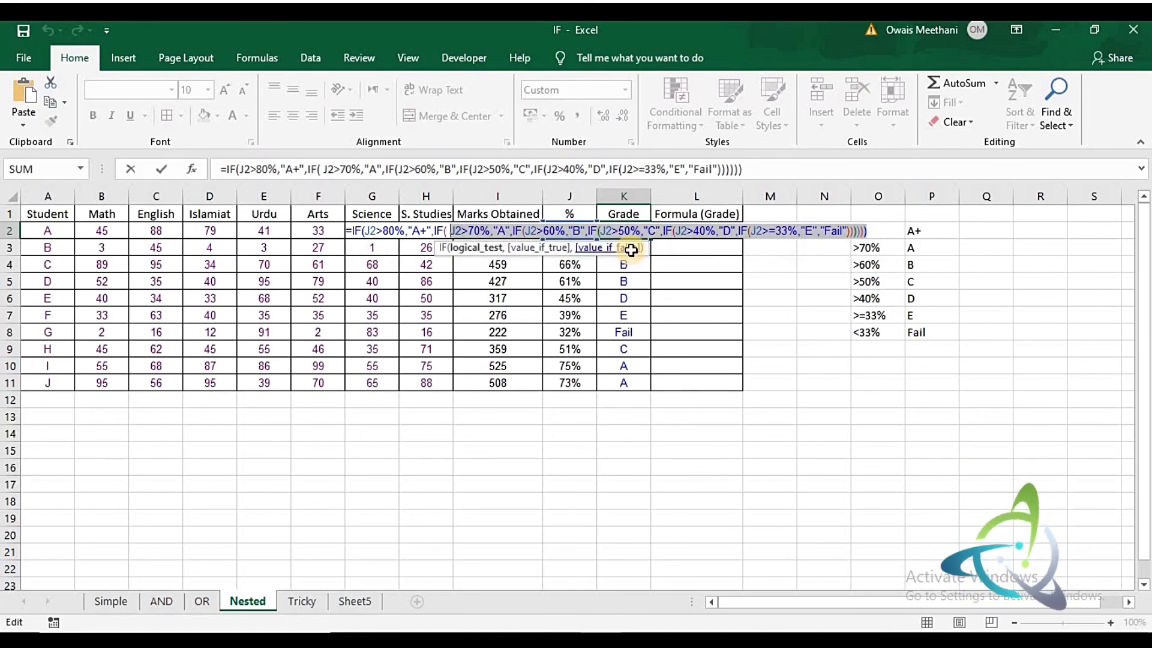
{"action": "key", "text": "shift+Left"}
{"action": "key", "text": "shift+Left"}
{"action": "key", "text": "shift+Left"}
{"action": "key", "text": "shift+Left"}
{"action": "key", "text": "ctrl+c"}
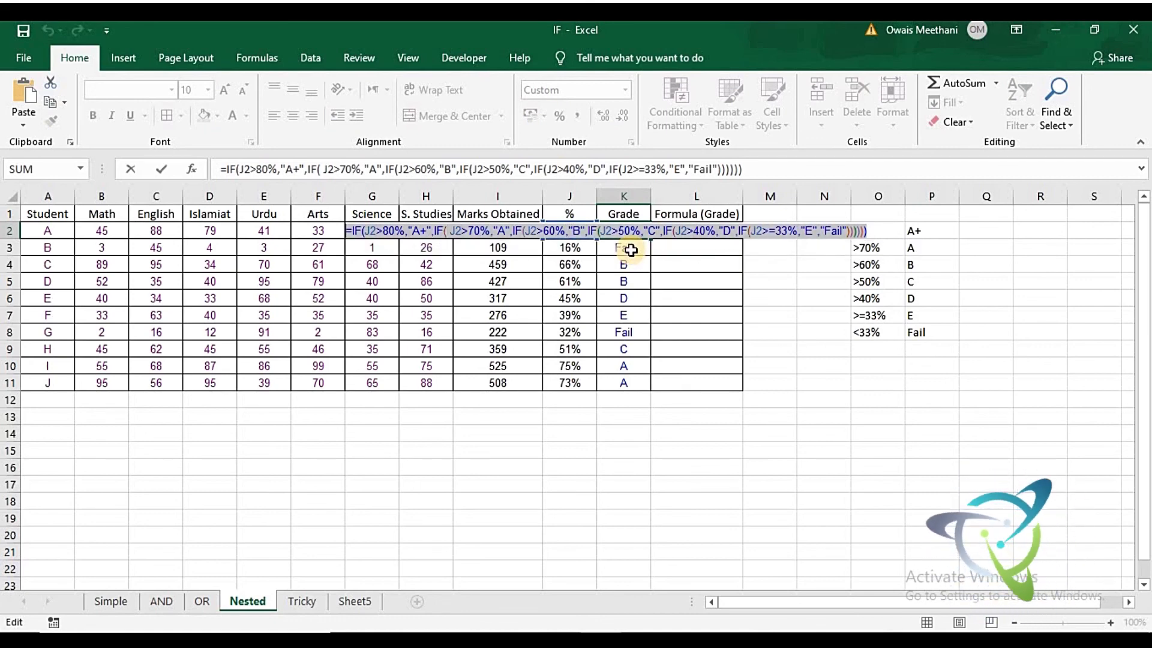
{"action": "key", "text": "Return"}
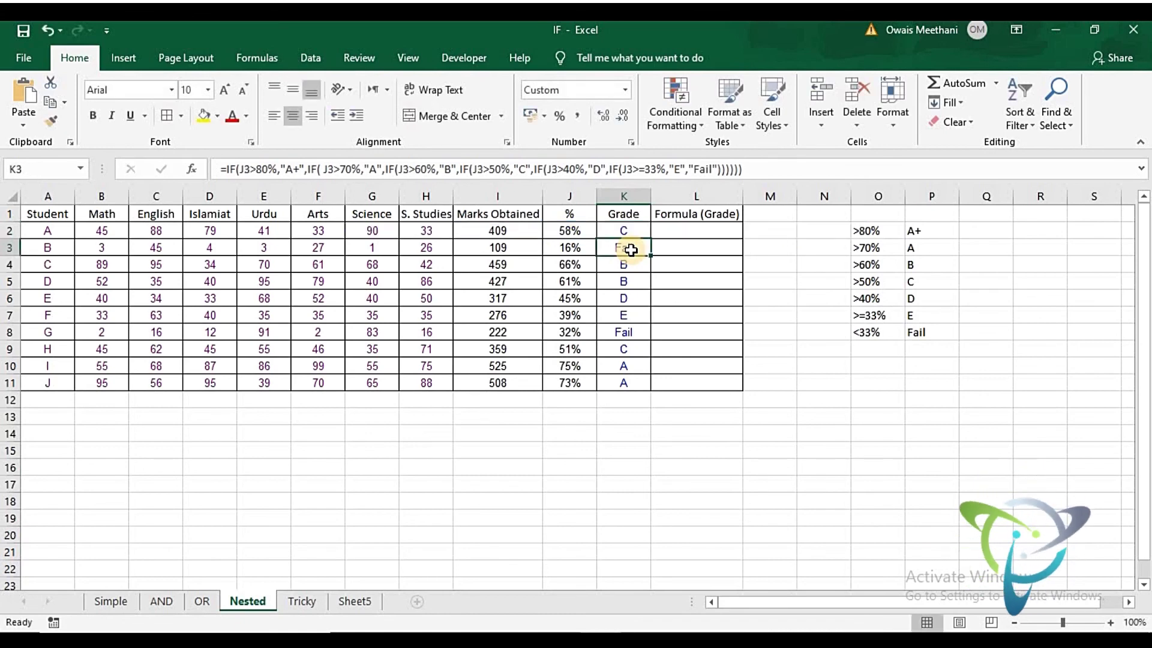
Paste the copied nested IF formula into K13 as text, preceded by a double quotation mark.
{"action": "key", "text": "Down"}
{"action": "key", "text": "Down"}
{"action": "key", "text": "Down"}
{"action": "key", "text": "Down"}
{"action": "key", "text": "Down"}
{"action": "key", "text": "Down"}
{"action": "key", "text": "Down"}
{"action": "key", "text": "Down"}
{"action": "key", "text": "Down"}
{"action": "key", "text": "Down"}
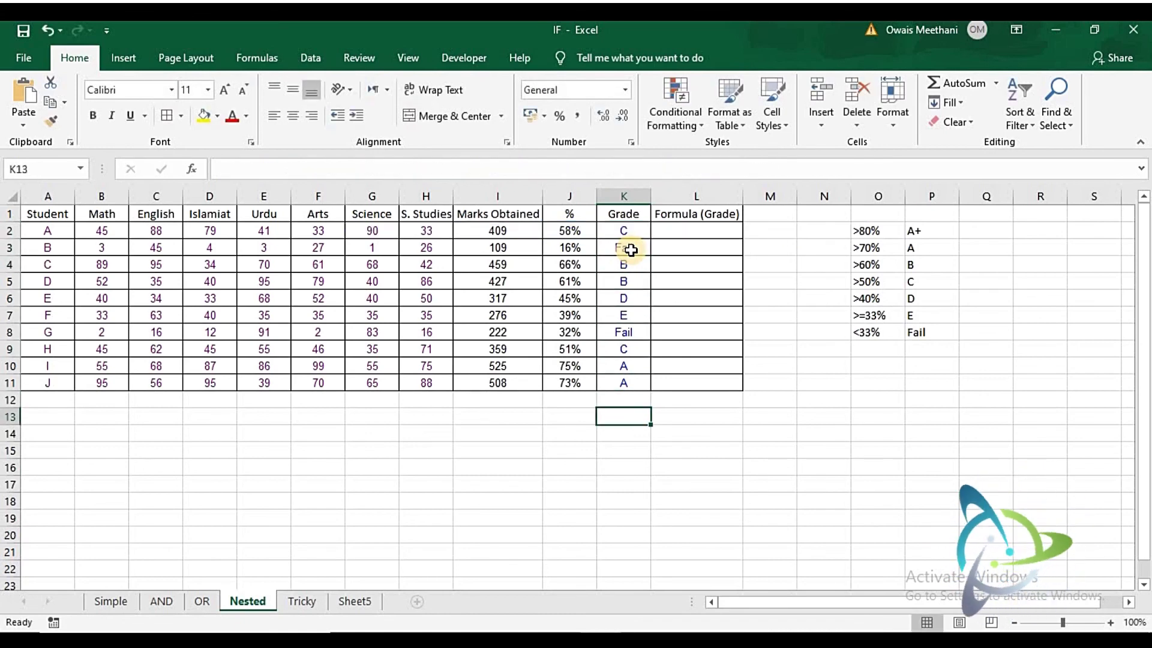
{"action": "type", "text": "\""}
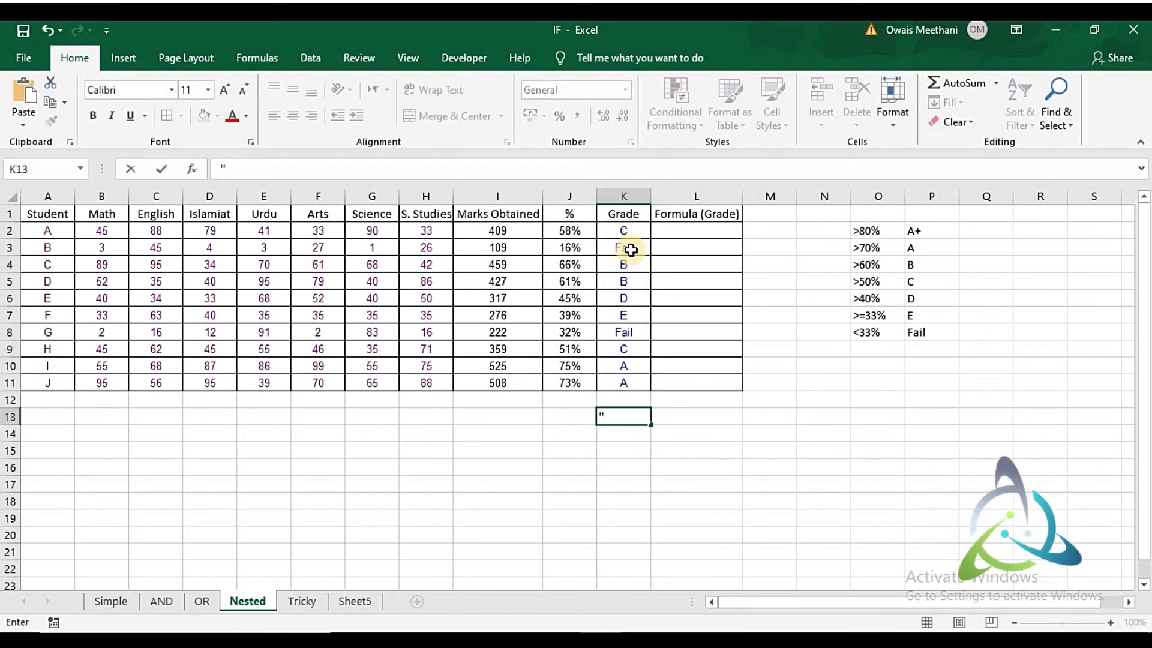
{"action": "key", "text": "ctrl+v"}
{"action": "key", "text": "Return"}
{"action": "key", "text": "Up"}
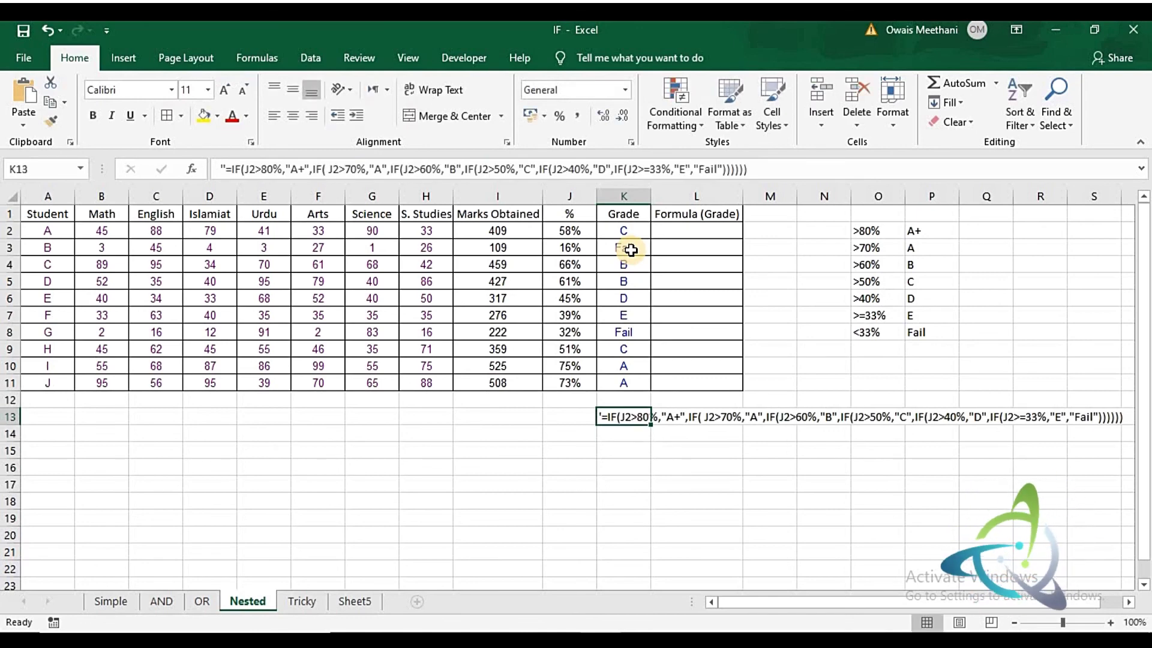
Examine the formula text running across row 13 from K13.
{"action": "key", "text": "Right"}
{"action": "key", "text": "Right"}
{"action": "key", "text": "Right"}
{"action": "key", "text": "Right"}
{"action": "key", "text": "Right"}
{"action": "key", "text": "Right"}
{"action": "key", "text": "Right"}
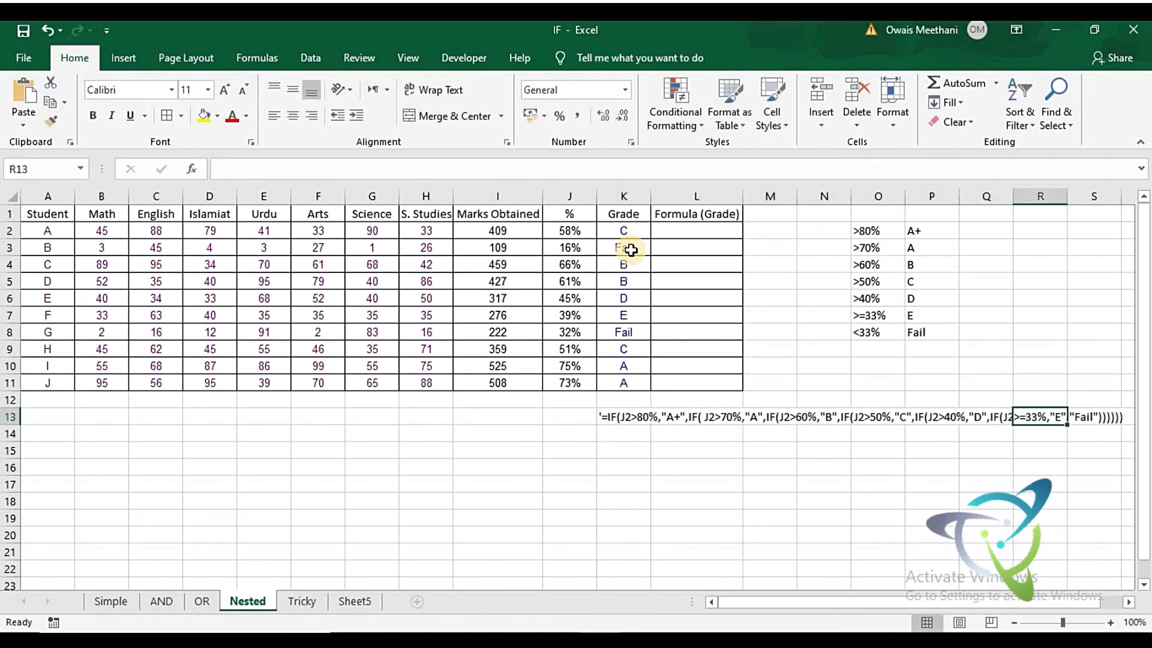
{"action": "key", "text": "Left"}
{"action": "key", "text": "Left"}
{"action": "key", "text": "Left"}
{"action": "key", "text": "Left"}
{"action": "key", "text": "Left"}
{"action": "key", "text": "Left"}
{"action": "key", "text": "Left"}
{"action": "key", "text": "Left"}
{"action": "key", "text": "Right"}
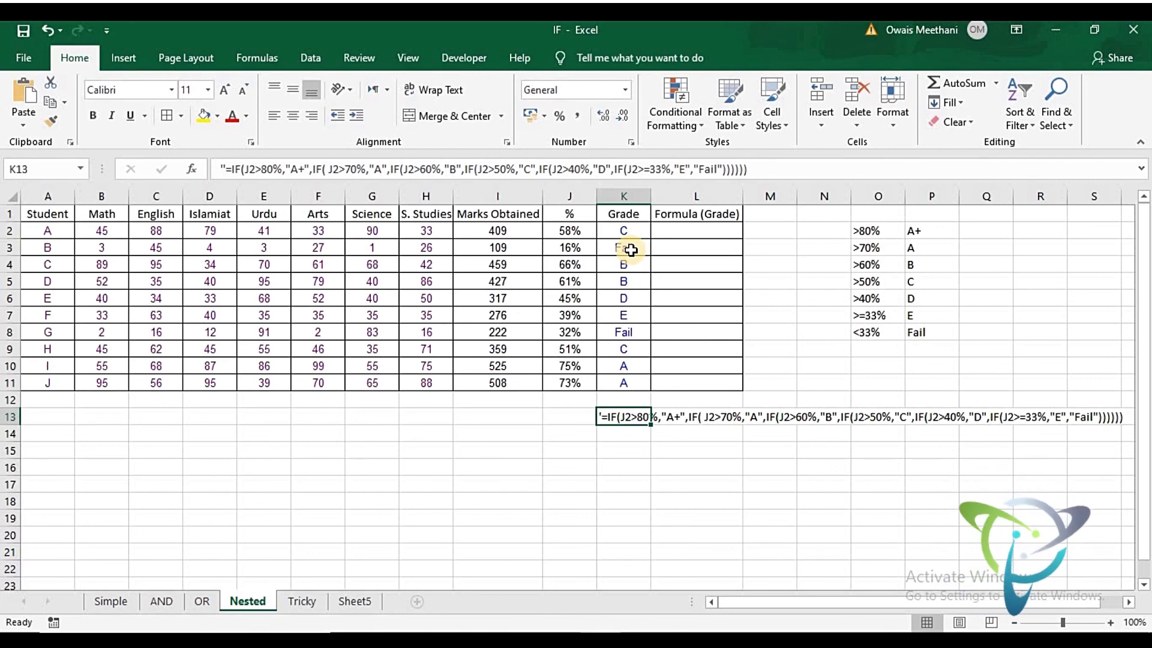
{"action": "key", "text": "Left"}
{"action": "key", "text": "Right"}
{"action": "key", "text": "Right"}
{"action": "key", "text": "Left"}
{"action": "key", "text": "Left"}
{"action": "key", "text": "Left"}
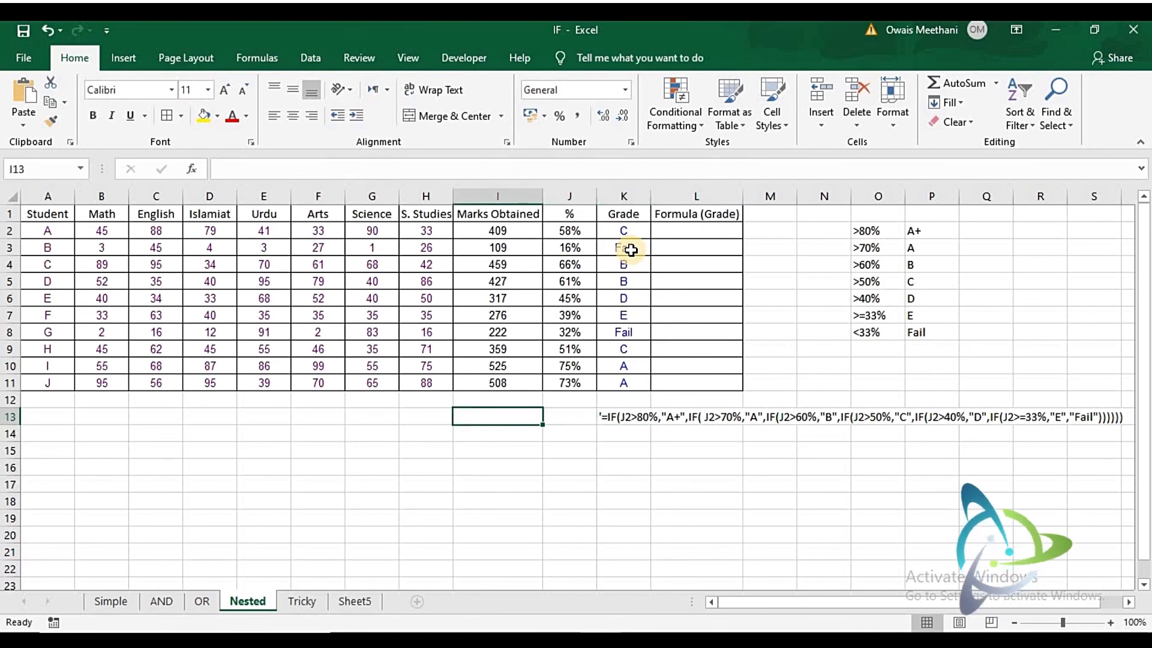
{"action": "key", "text": "Left"}
{"action": "key", "text": "Left"}
{"action": "key", "text": "Left"}
{"action": "key", "text": "Left"}
{"action": "key", "text": "Left"}
{"action": "key", "text": "Left"}
{"action": "key", "text": "Left"}
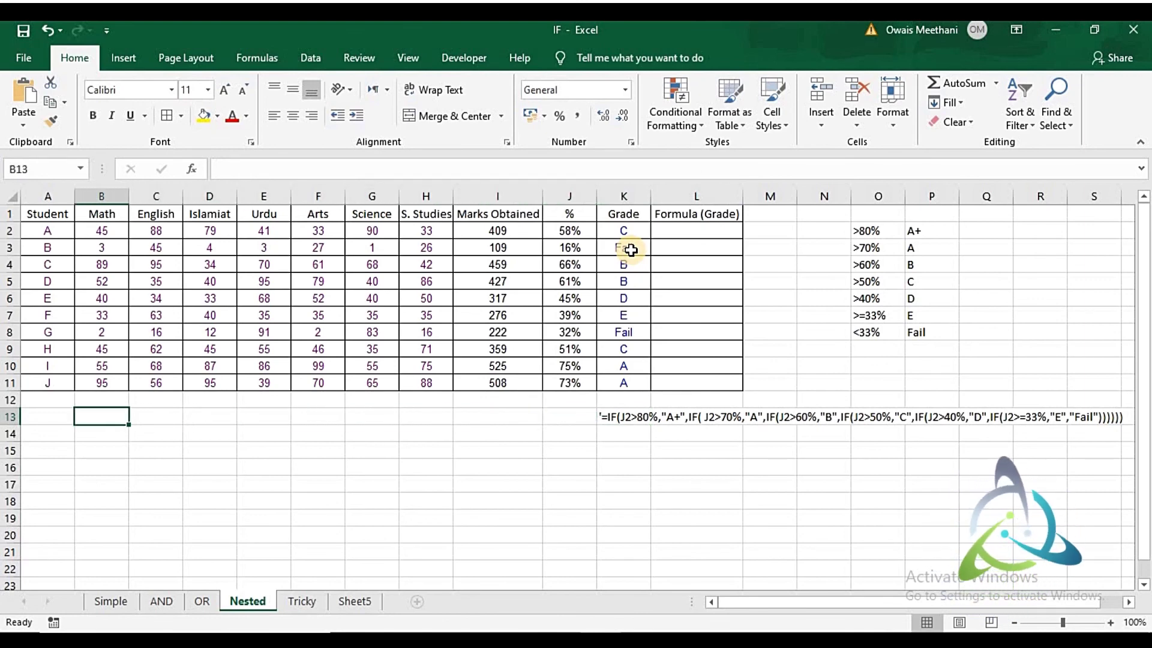